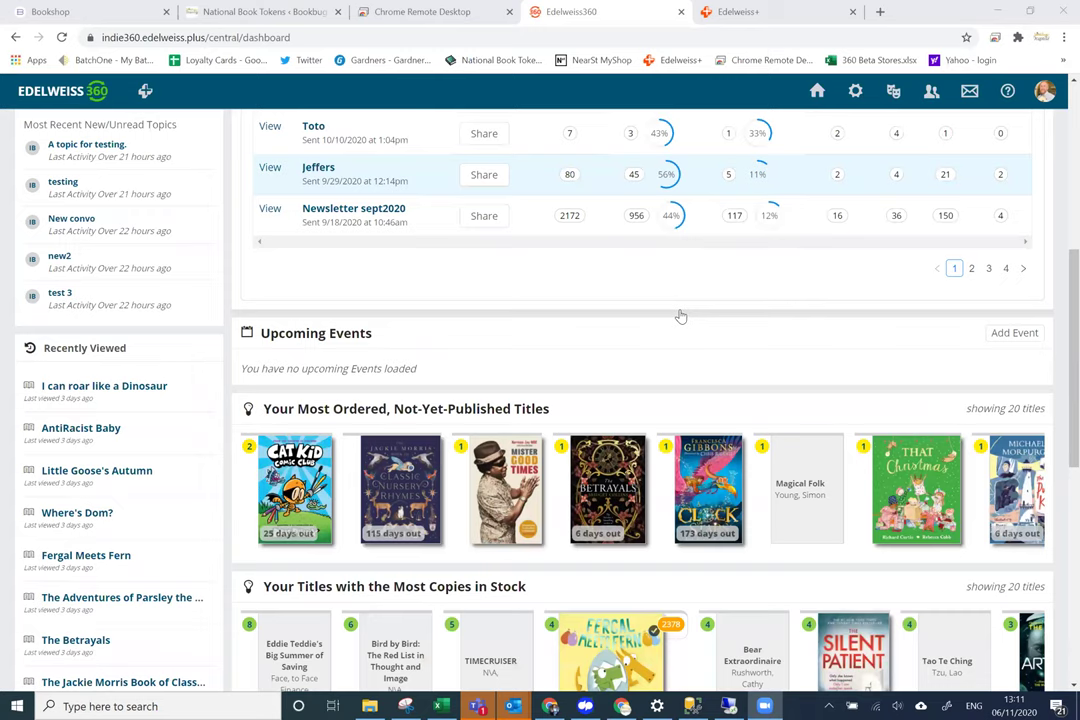
{"action": "scroll", "coordinate": [680, 316], "scroll_direction": "down", "scroll_amount": 1}
{"action": "scroll", "coordinate": [680, 316], "scroll_direction": "down", "scroll_amount": 1}
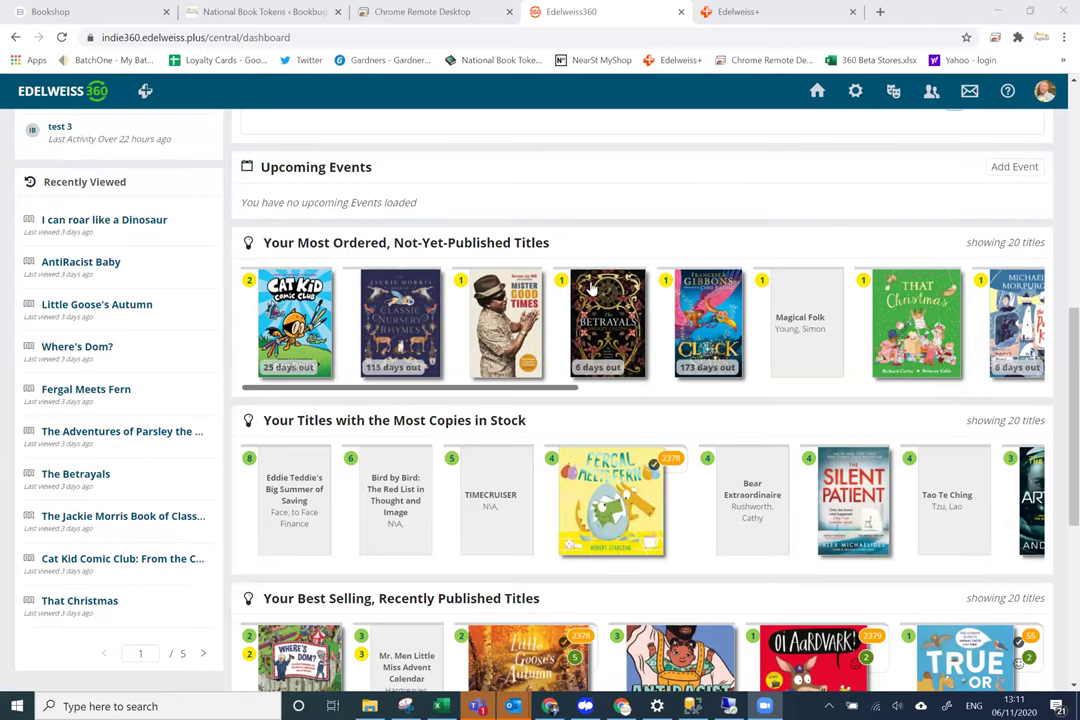
{"action": "scroll", "coordinate": [591, 288], "scroll_direction": "down", "scroll_amount": 2}
{"action": "scroll", "coordinate": [591, 287], "scroll_direction": "down", "scroll_amount": 1}
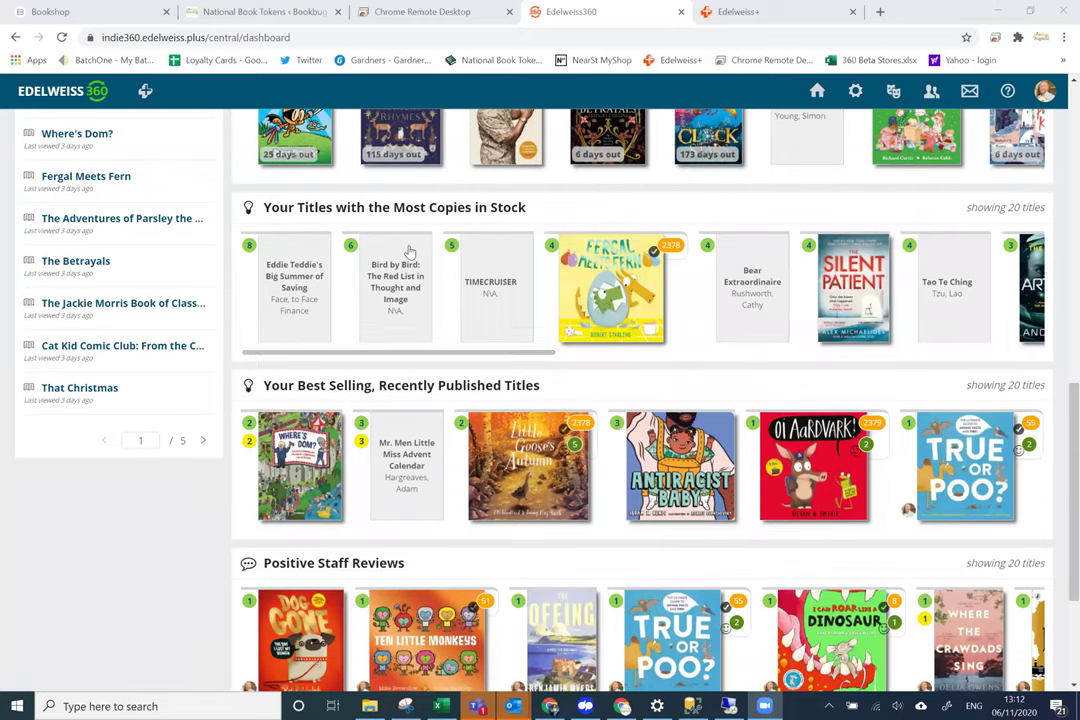
{"action": "scroll", "coordinate": [639, 374], "scroll_direction": "down", "scroll_amount": 1}
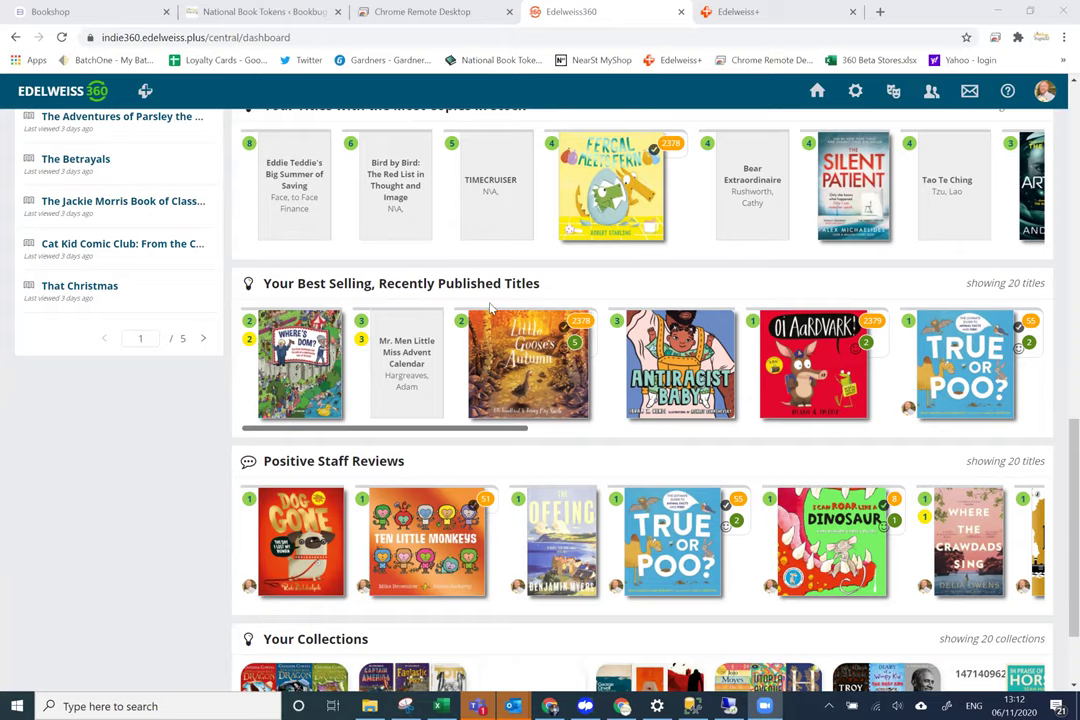
{"action": "scroll", "coordinate": [251, 178], "scroll_direction": "up", "scroll_amount": 15}
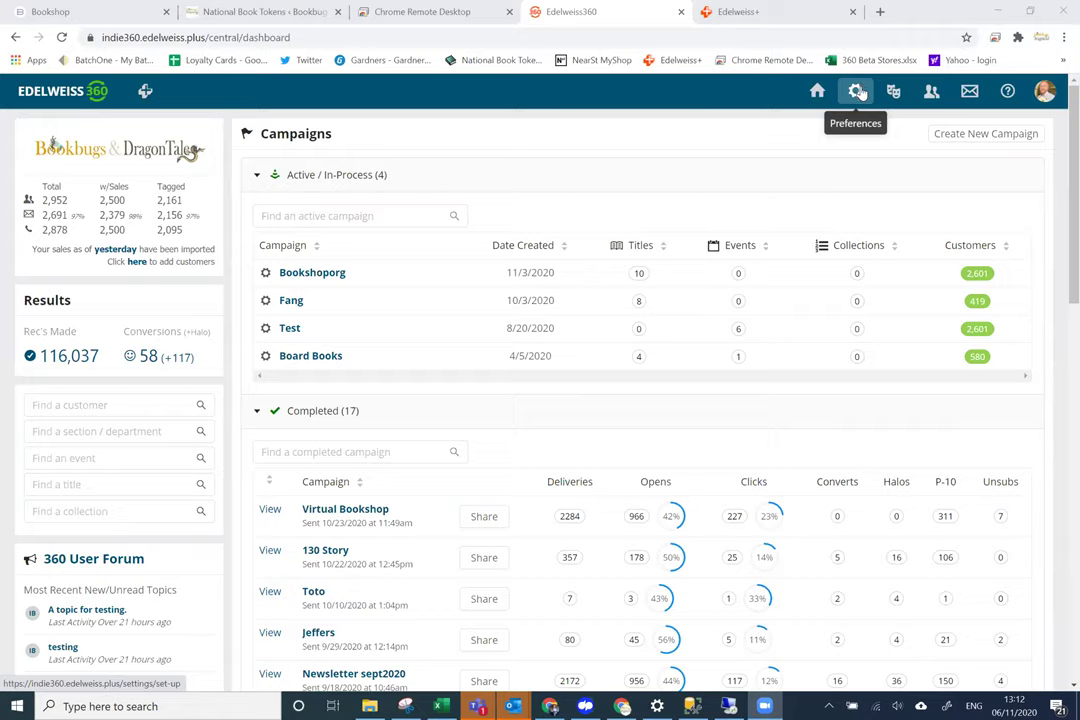
- Open the store Preferences and expand Email Template Settings to show the sender name, reply-to address and section headers
{"action": "left_click", "coordinate": [857, 93]}
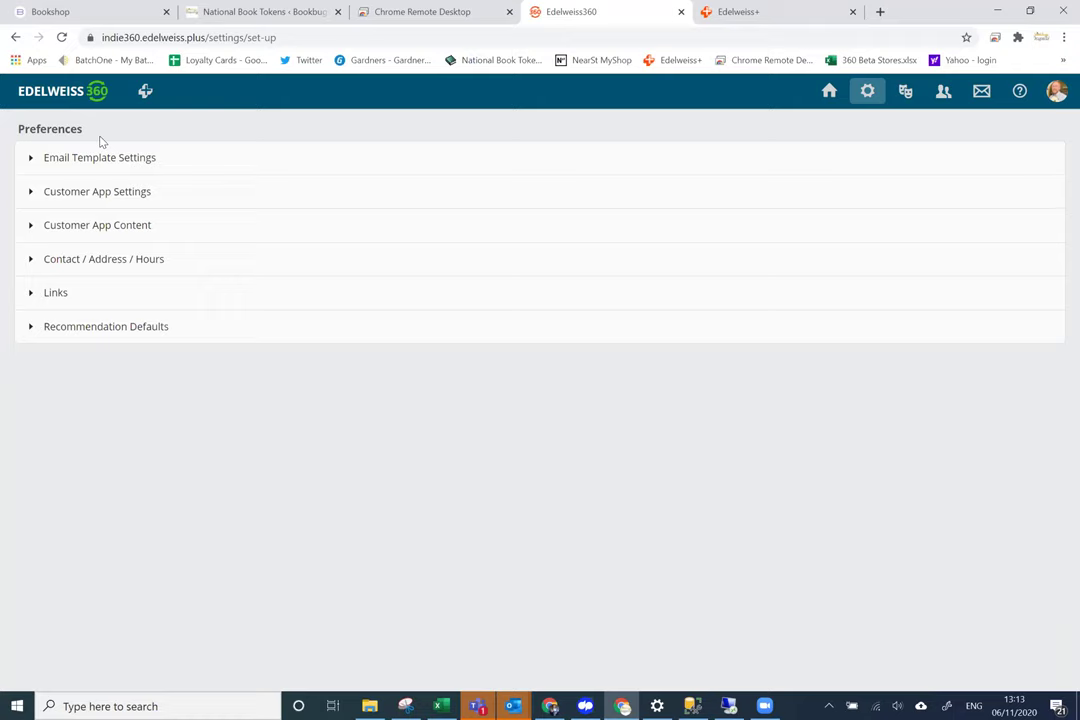
{"action": "left_click", "coordinate": [75, 160]}
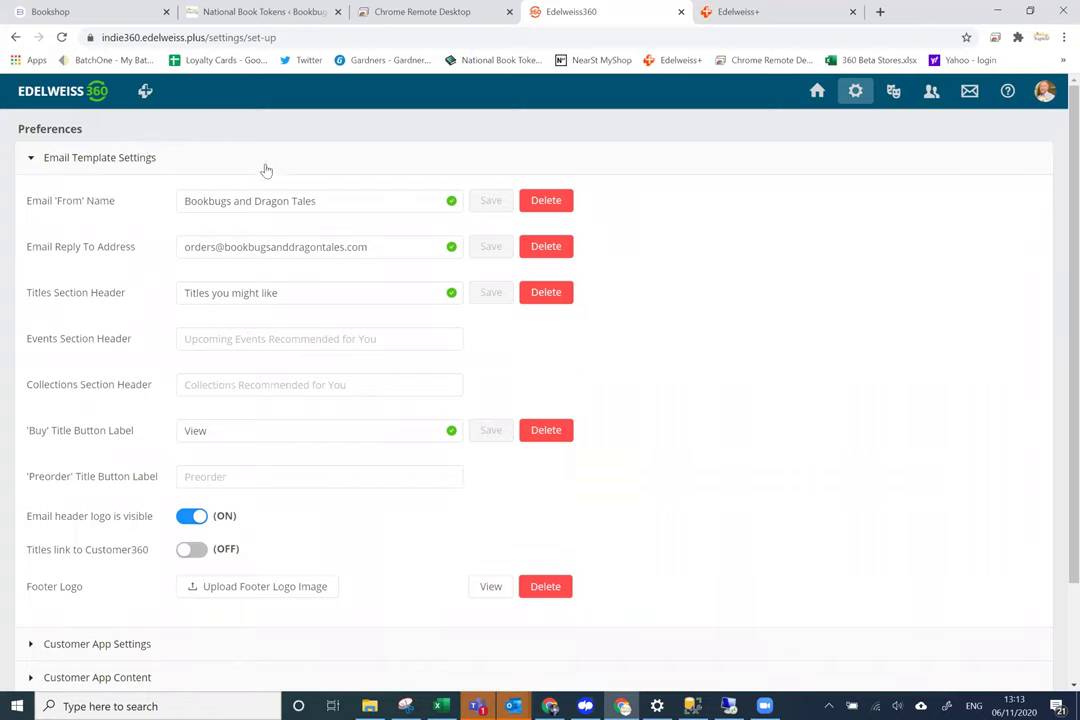
{"action": "left_click", "coordinate": [346, 201]}
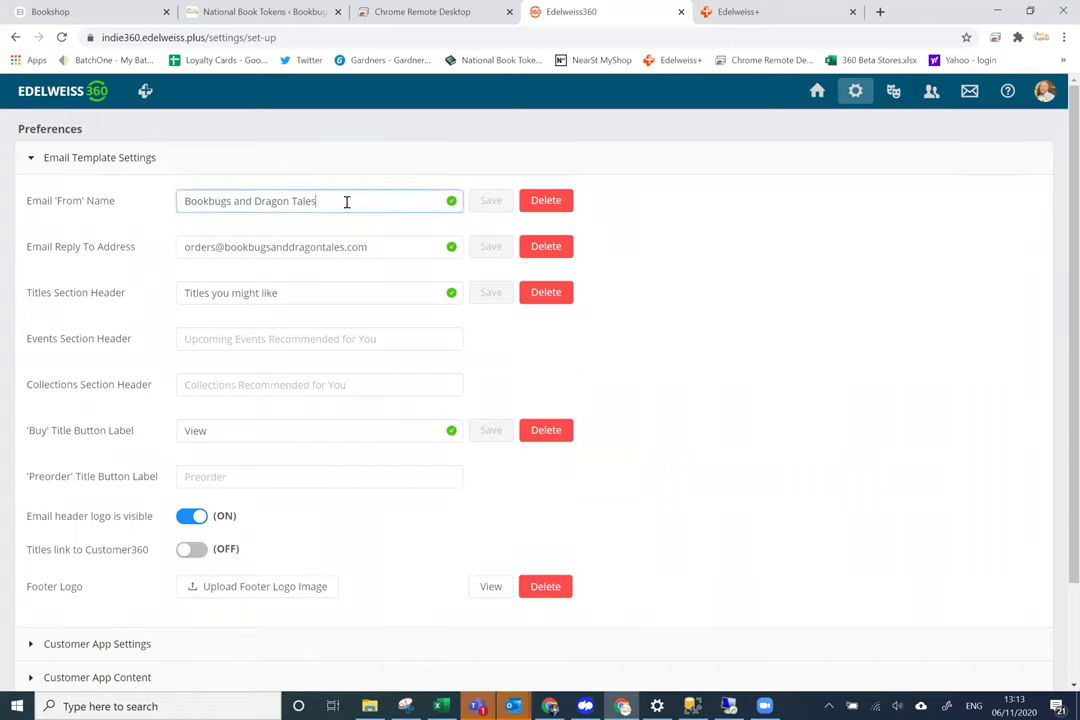
{"action": "left_click", "coordinate": [384, 239]}
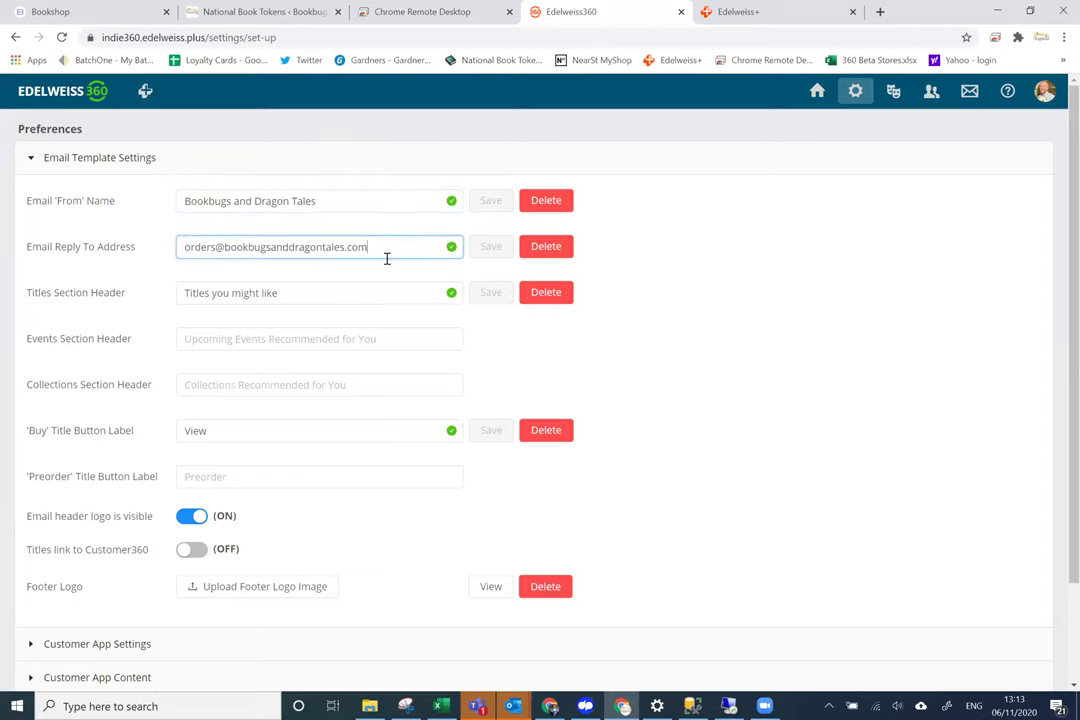
{"action": "left_click", "coordinate": [323, 282]}
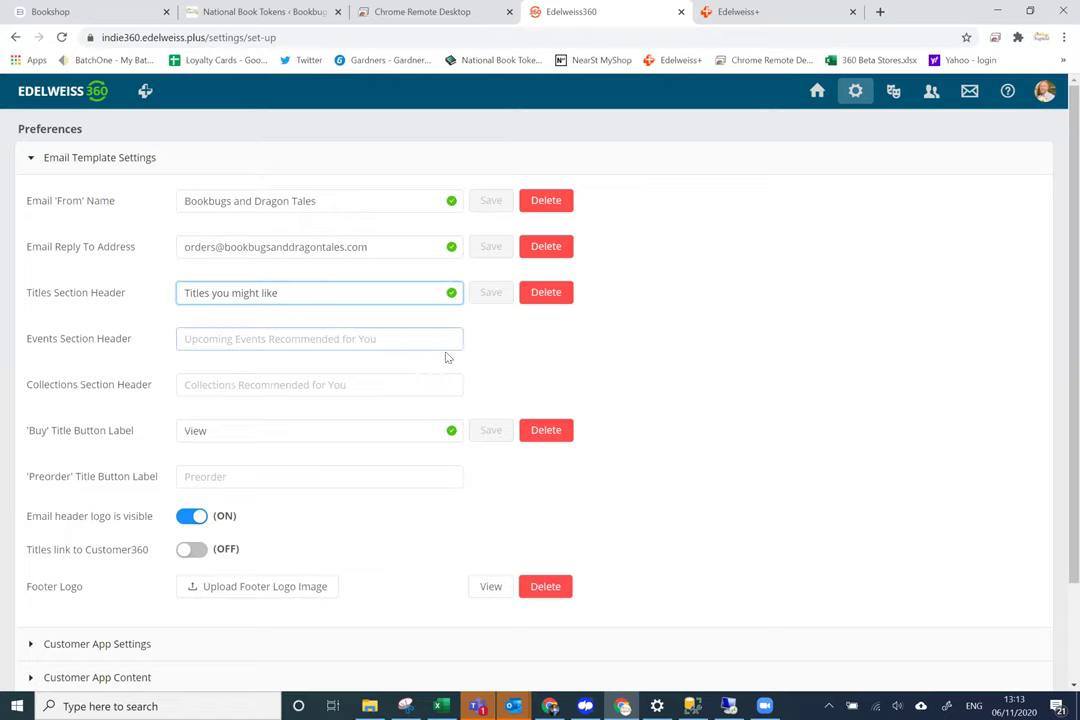
{"action": "scroll", "coordinate": [518, 353], "scroll_direction": "down", "scroll_amount": 1}
{"action": "scroll", "coordinate": [518, 353], "scroll_direction": "down", "scroll_amount": 2}
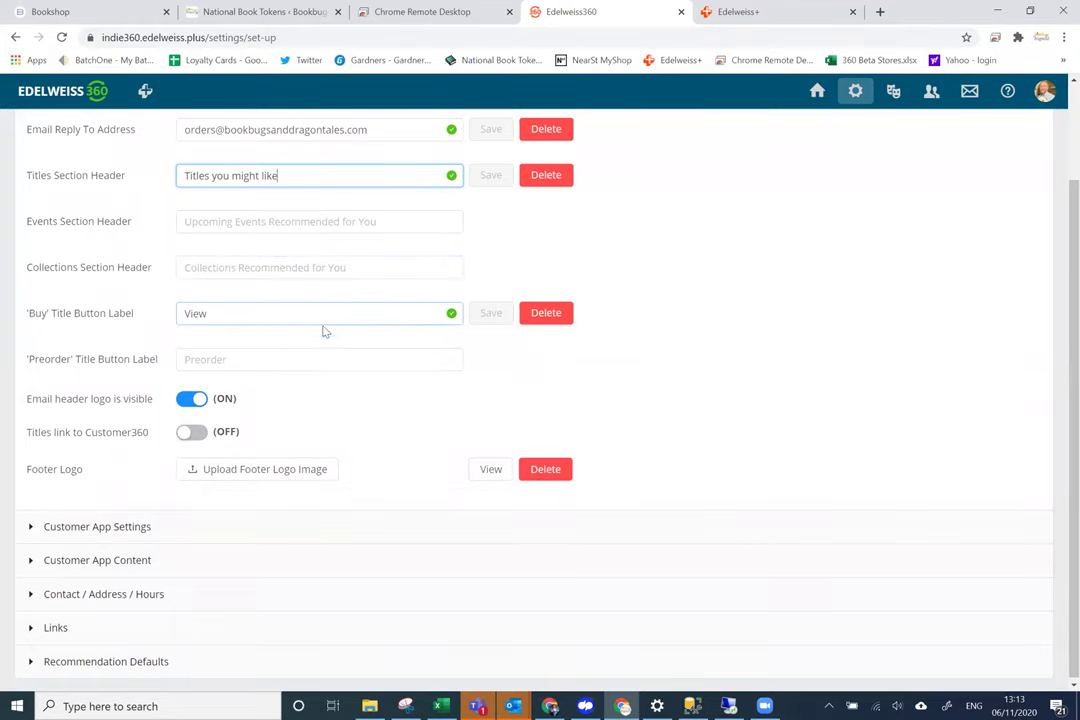
{"action": "scroll", "coordinate": [388, 391], "scroll_direction": "down", "scroll_amount": 1}
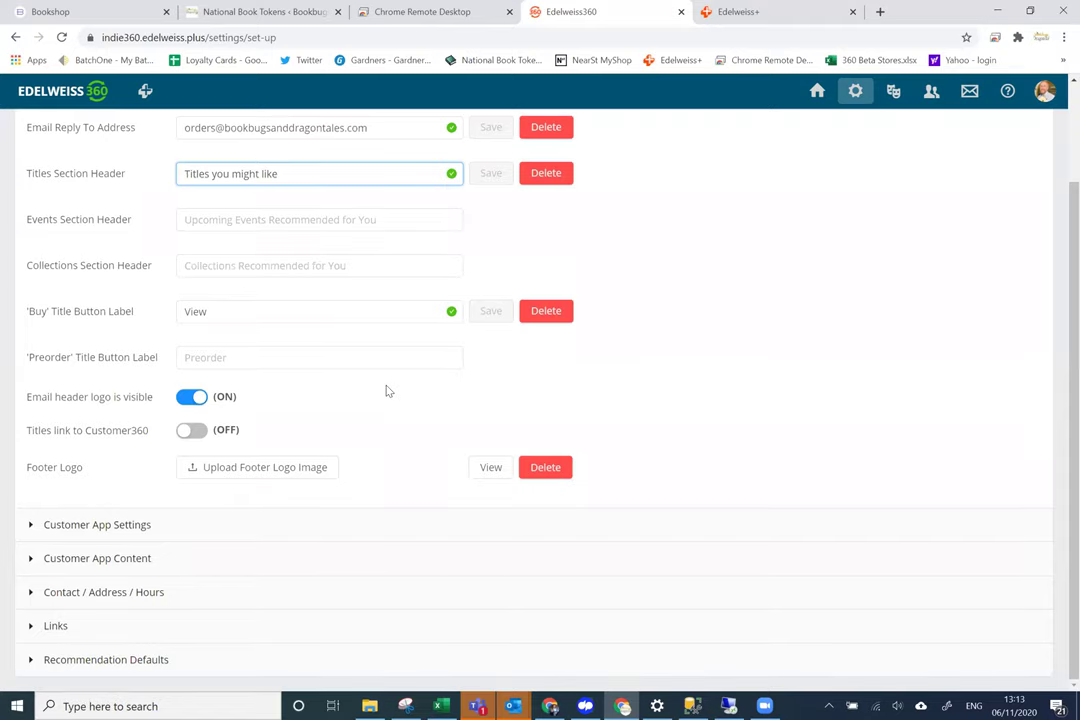
{"action": "scroll", "coordinate": [388, 391], "scroll_direction": "up", "scroll_amount": 2}
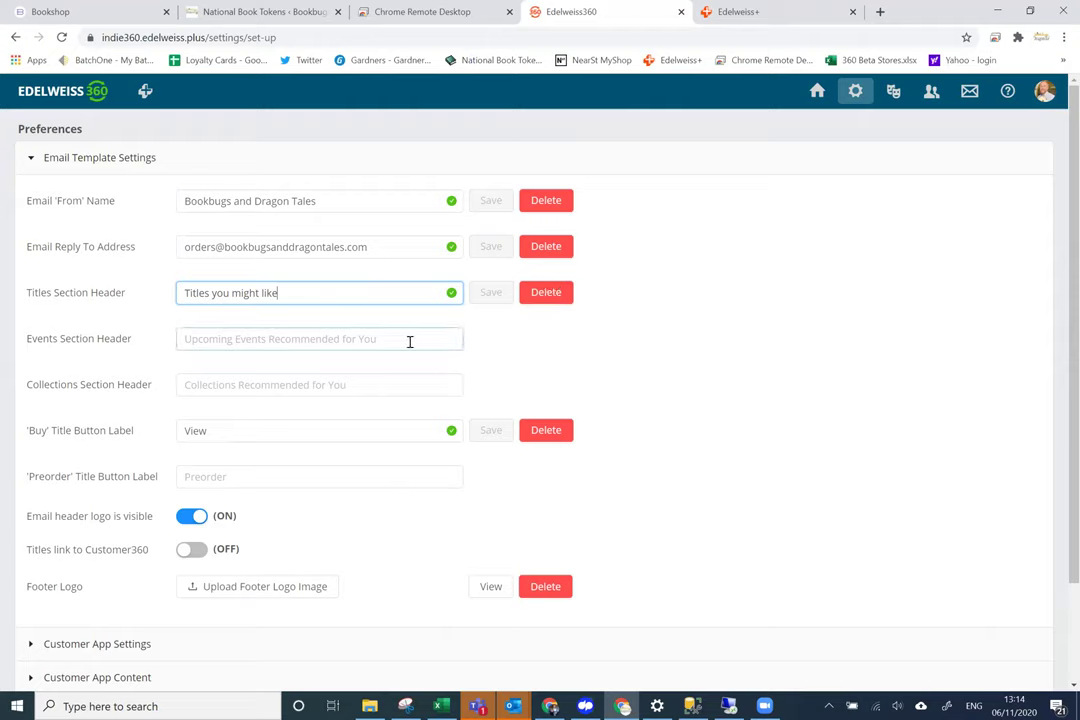
{"action": "scroll", "coordinate": [476, 349], "scroll_direction": "down", "scroll_amount": 1}
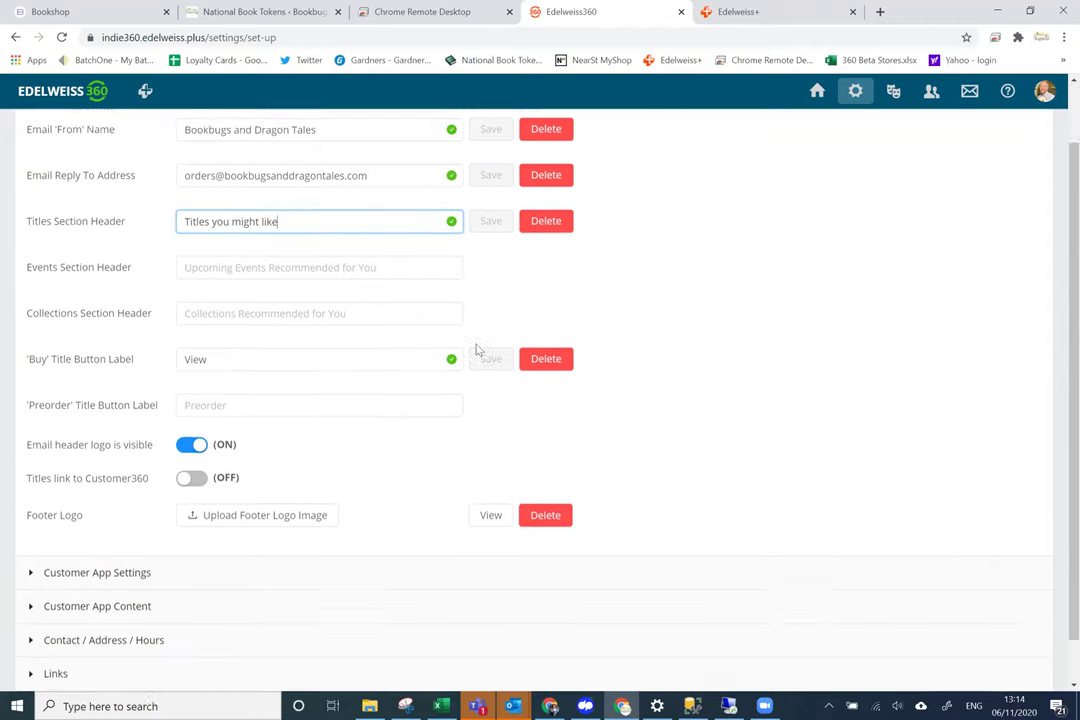
{"action": "scroll", "coordinate": [476, 349], "scroll_direction": "down", "scroll_amount": 1}
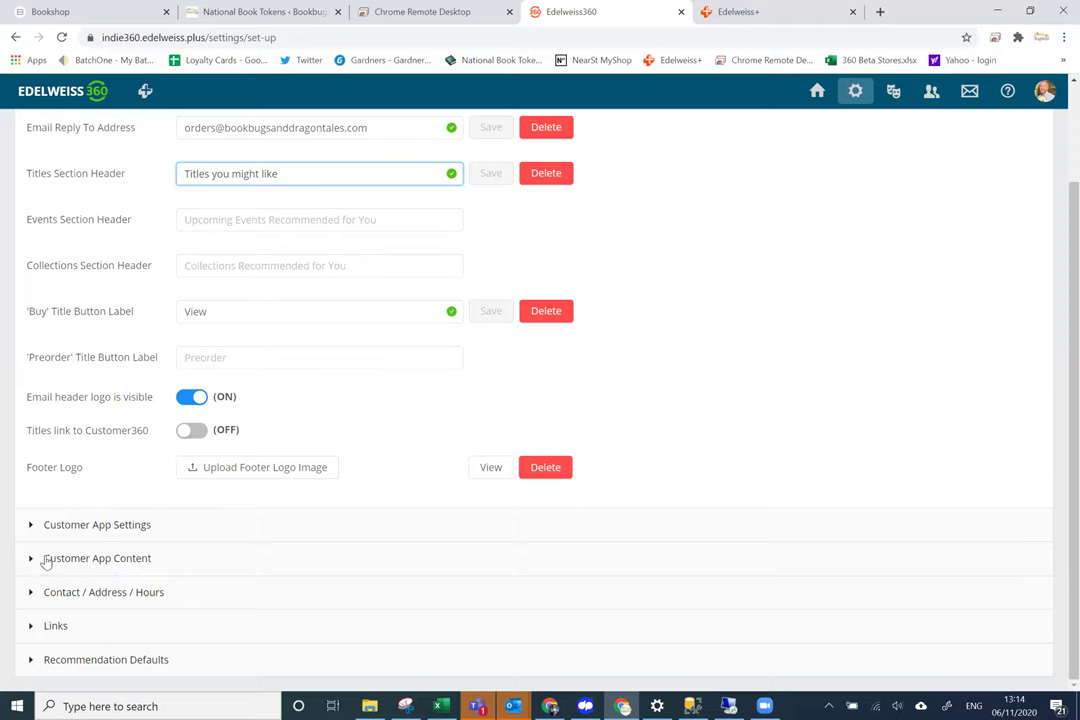
- Review the Contact / Address / Hours details, including 'Sunday Opening 11am - 4pm', then expand the store Links section
{"action": "left_click", "coordinate": [88, 594]}
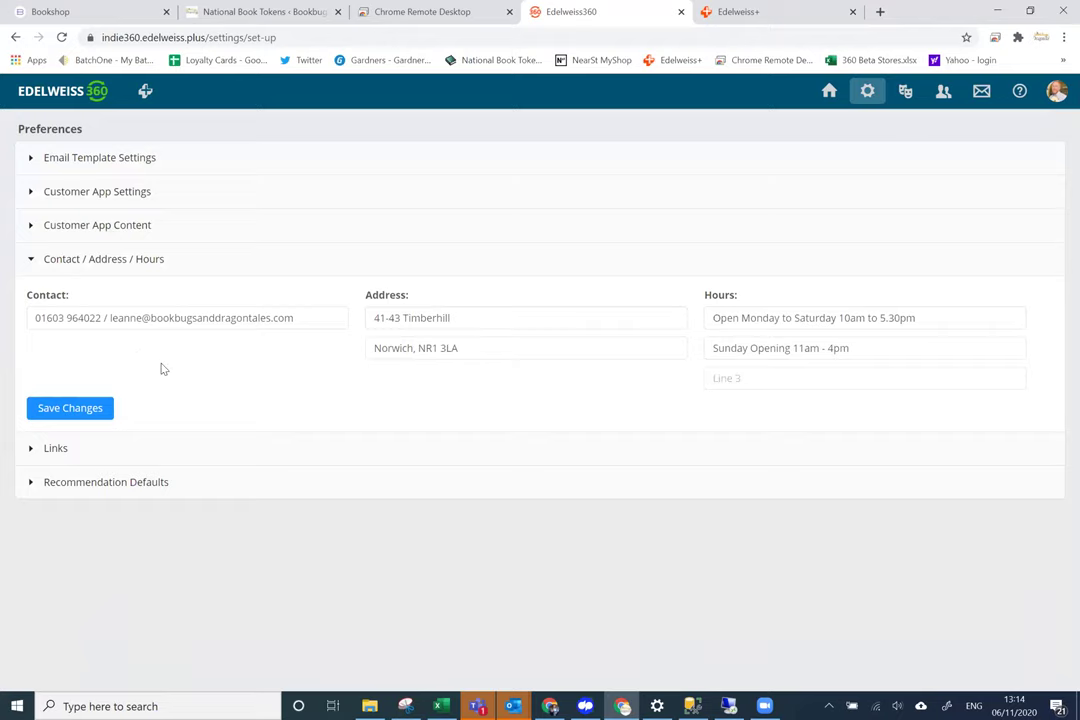
{"action": "left_click_drag", "start_coordinate": [328, 318], "coordinate": [108, 313]}
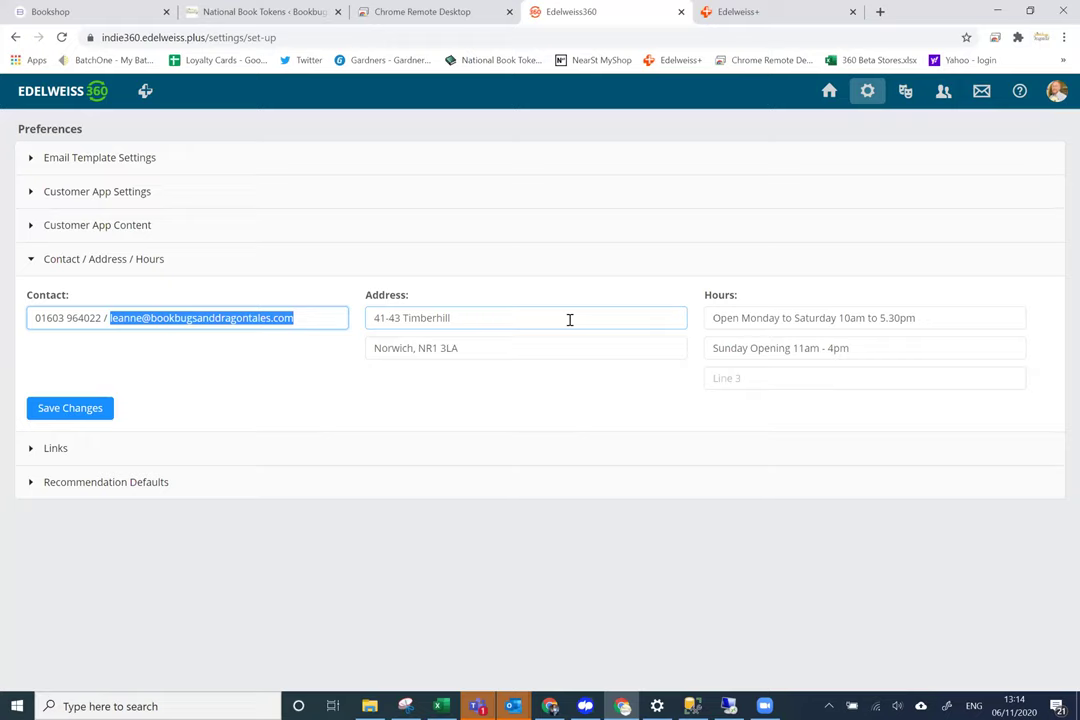
{"action": "left_click", "coordinate": [950, 324]}
{"action": "left_click", "coordinate": [914, 346]}
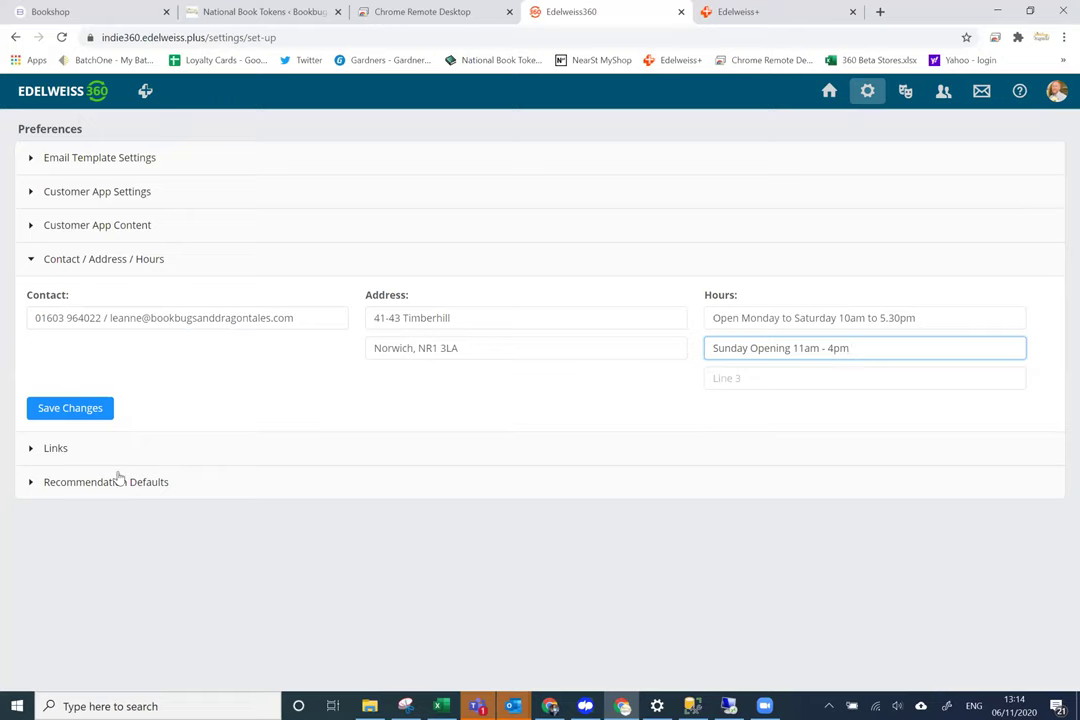
{"action": "left_click", "coordinate": [58, 449]}
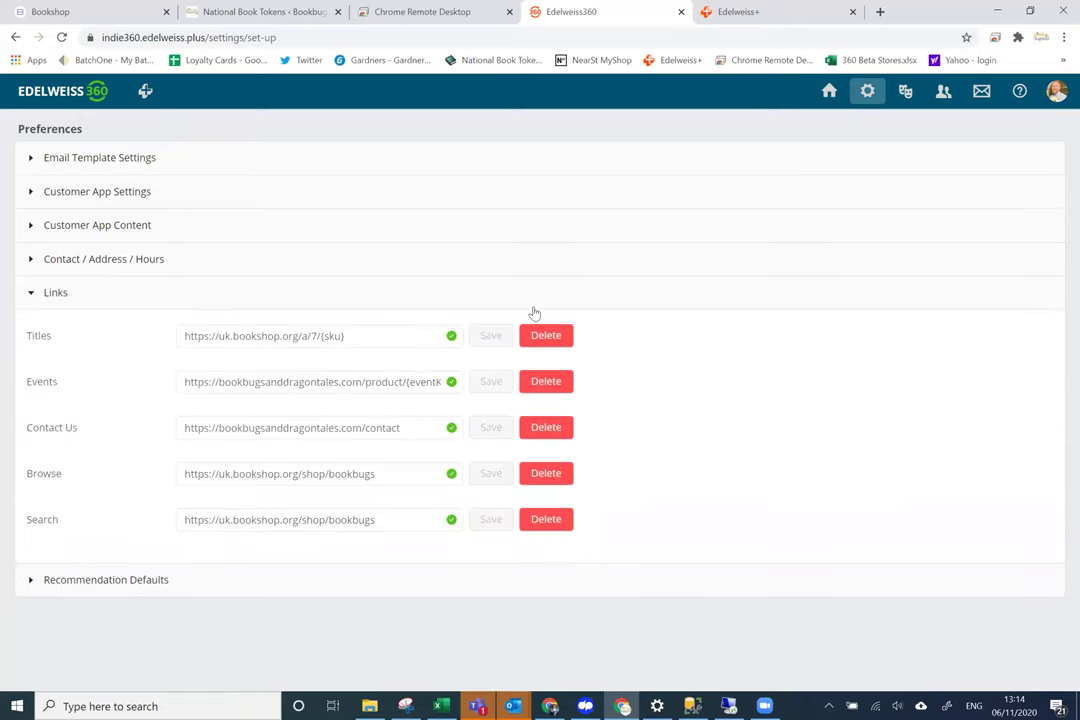
{"action": "left_click", "coordinate": [362, 327]}
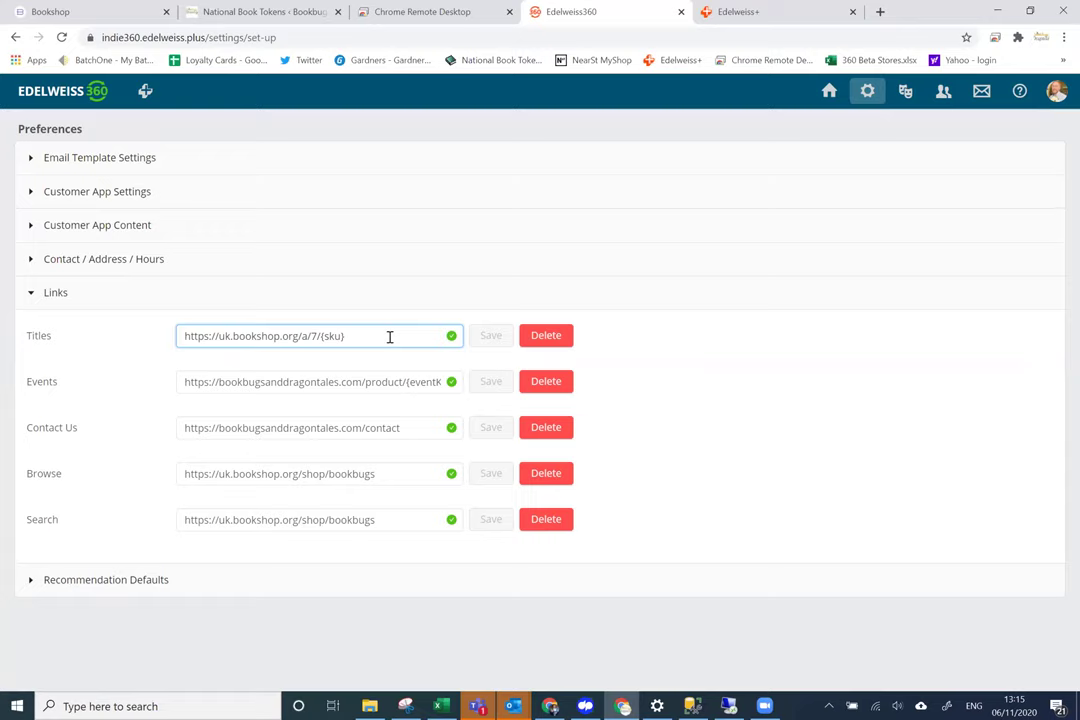
{"action": "left_click_drag", "start_coordinate": [343, 336], "coordinate": [178, 340]}
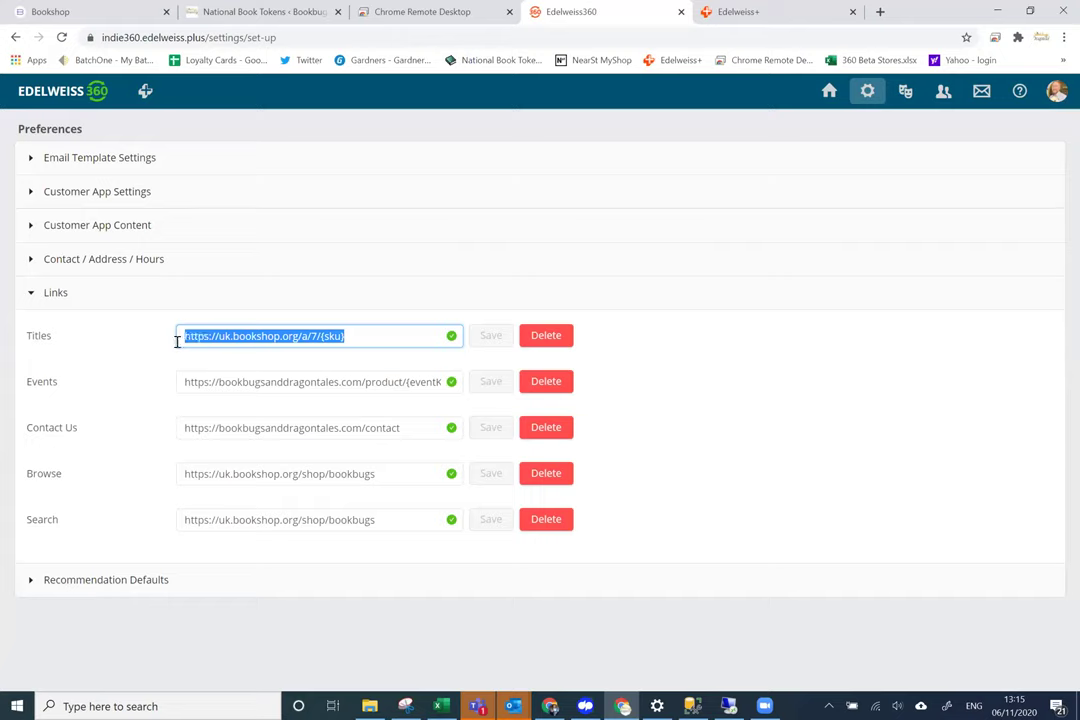
{"action": "left_click", "coordinate": [265, 337]}
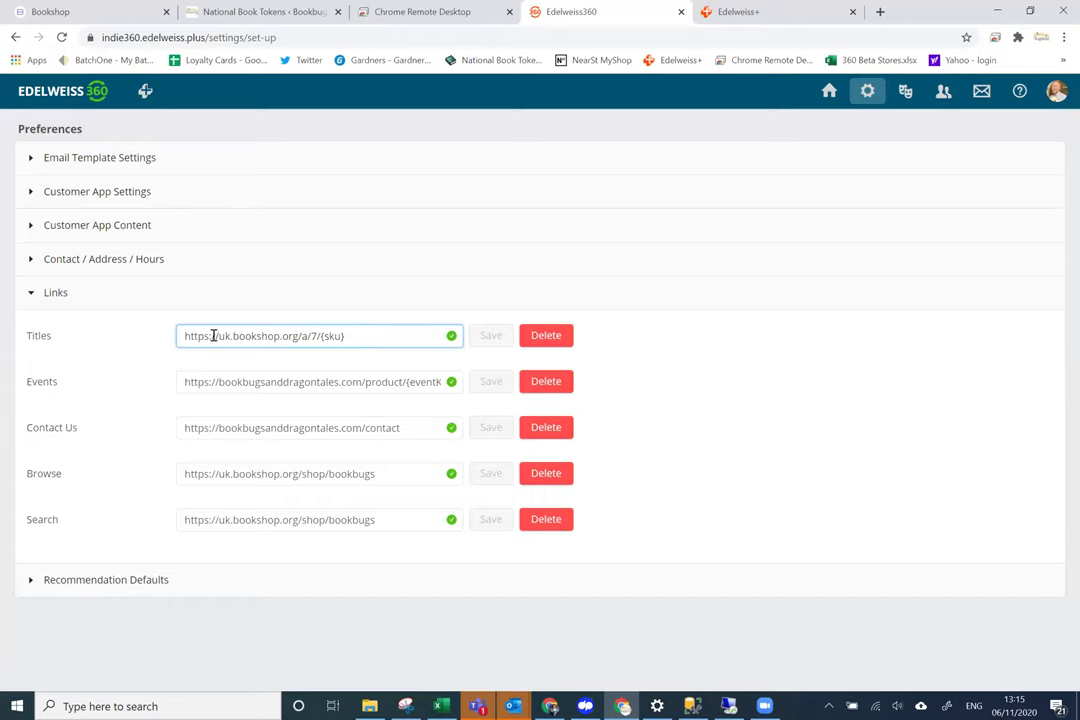
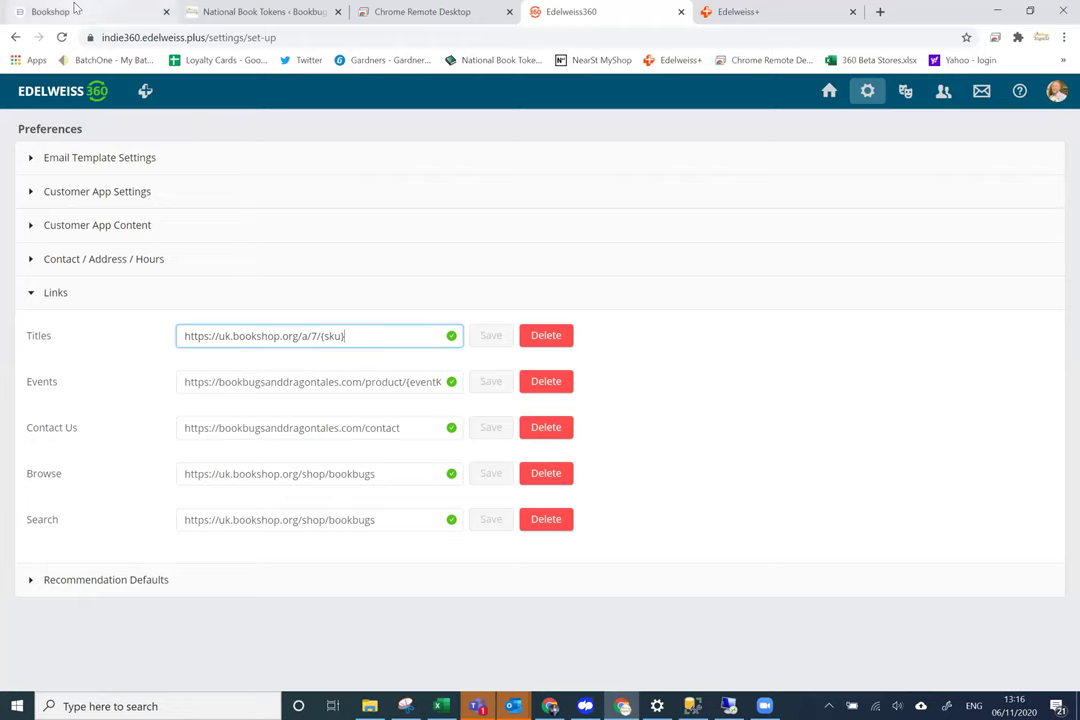
- Open the Bookshop.org affiliate dashboard
{"action": "left_click", "coordinate": [75, 9]}
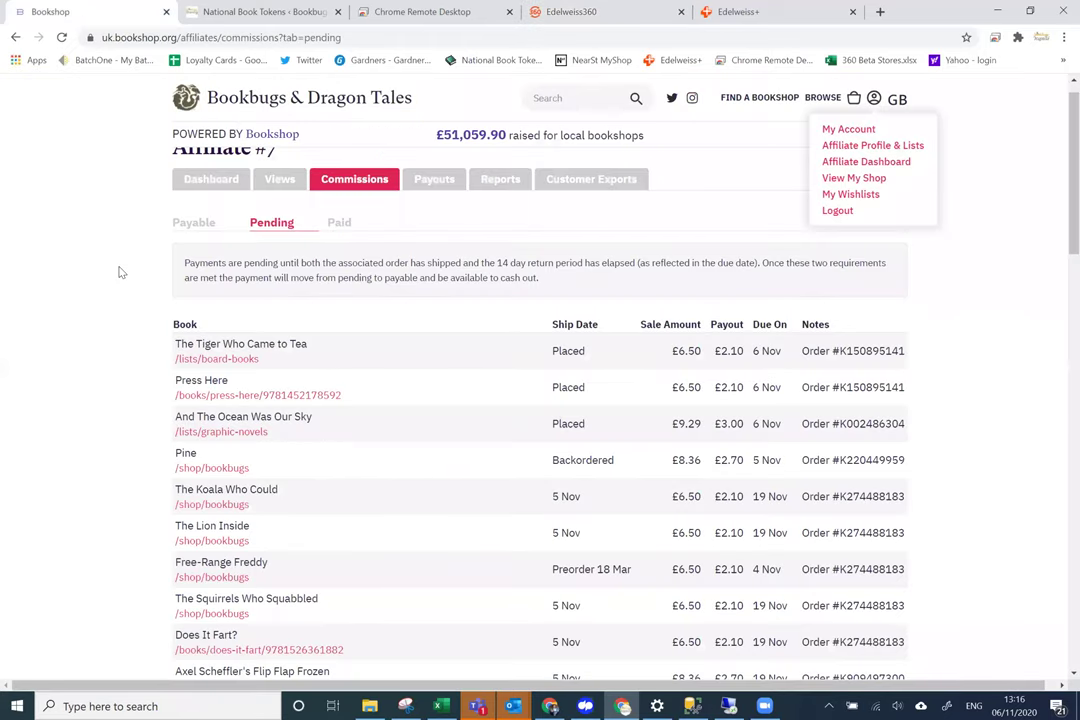
{"action": "scroll", "coordinate": [193, 178], "scroll_direction": "up", "scroll_amount": 1}
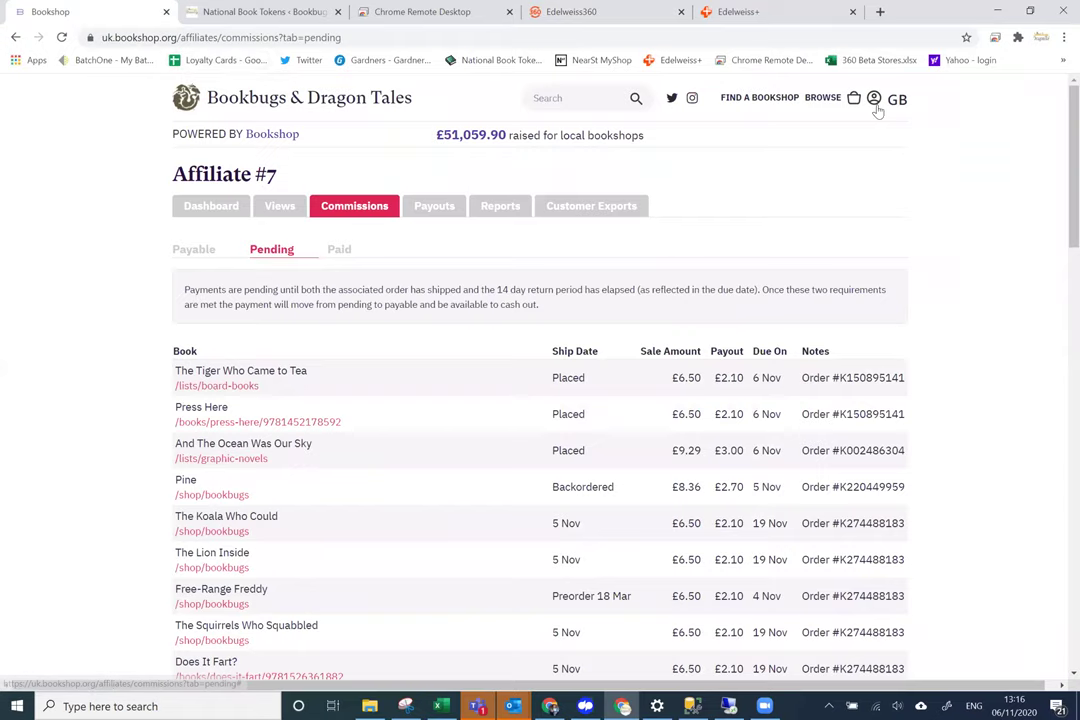
{"action": "mouse_move", "coordinate": [874, 99]}
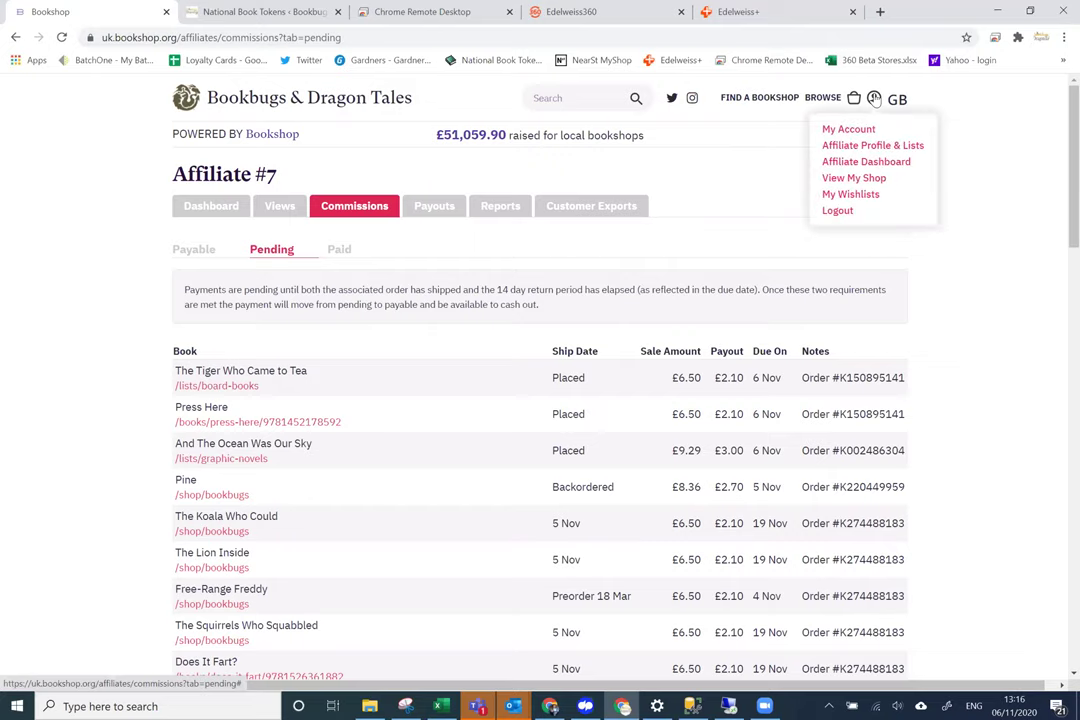
{"action": "left_click", "coordinate": [856, 164]}
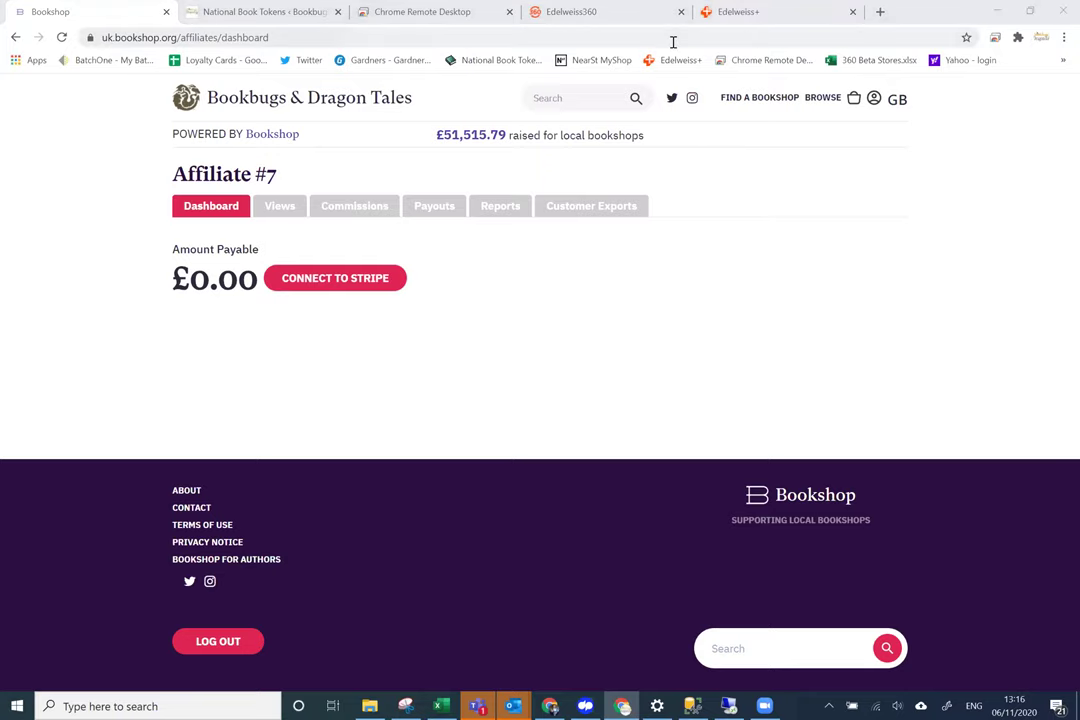
- Review the Titles, Events and Contact Us URLs in Edelweiss360's Links preferences
{"action": "key", "text": "ctrl+4"}
{"action": "left_click", "coordinate": [340, 337]}
{"action": "double_click", "coordinate": [312, 337]}
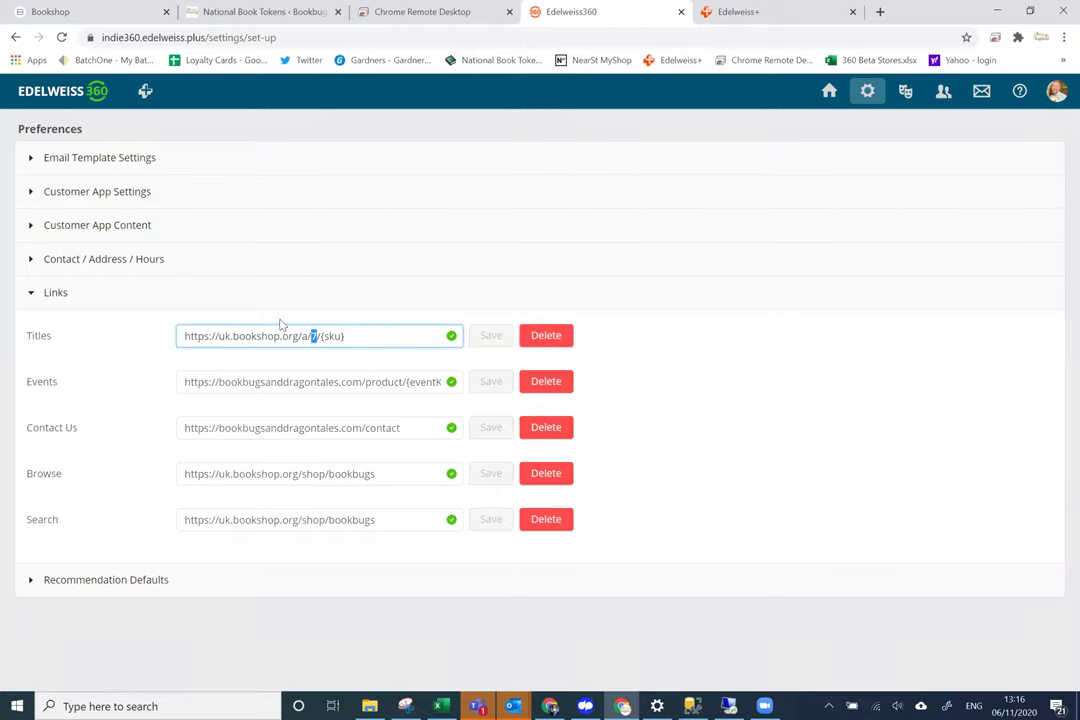
{"action": "left_click", "coordinate": [378, 335]}
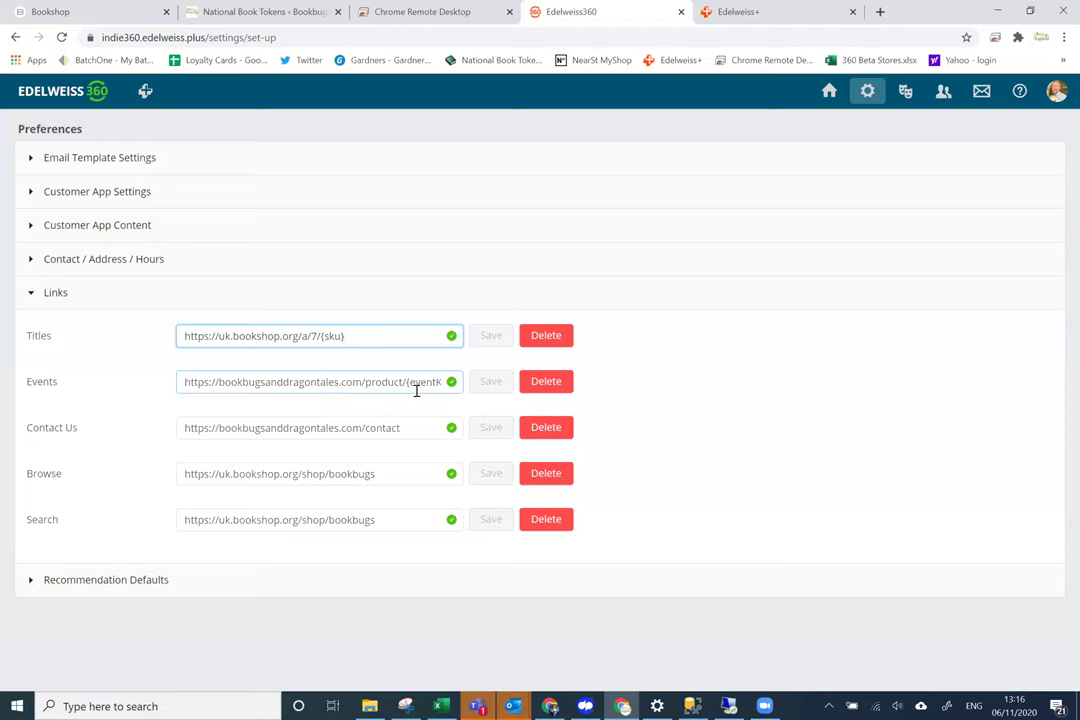
{"action": "left_click_drag", "start_coordinate": [409, 382], "coordinate": [353, 382]}
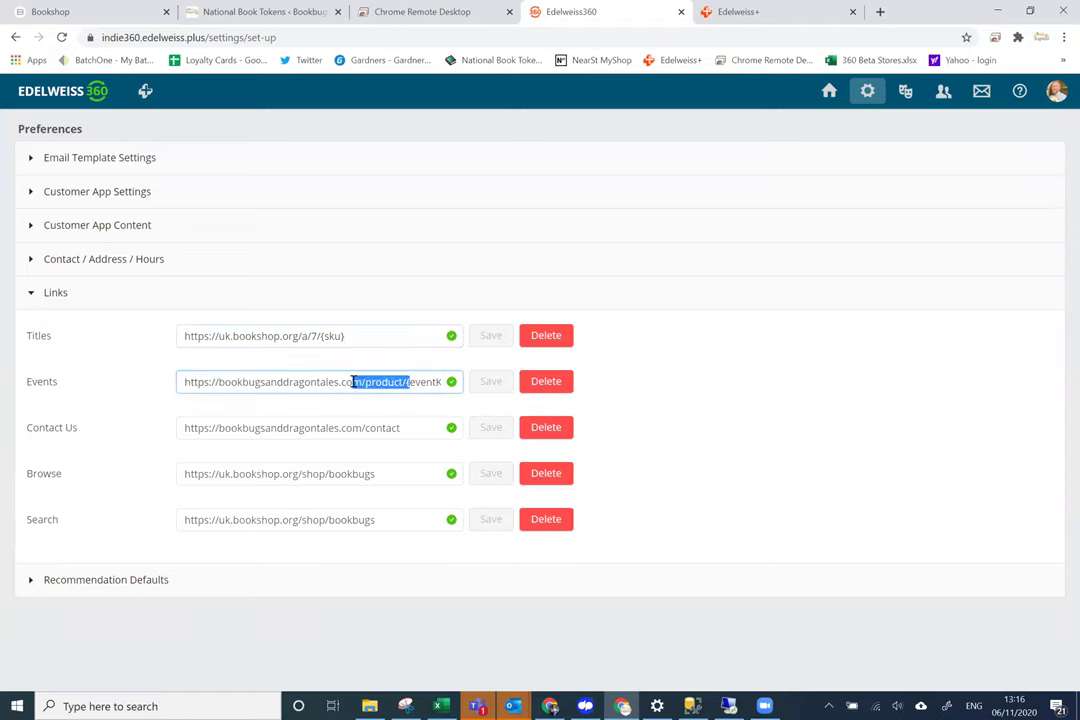
{"action": "left_click", "coordinate": [403, 381]}
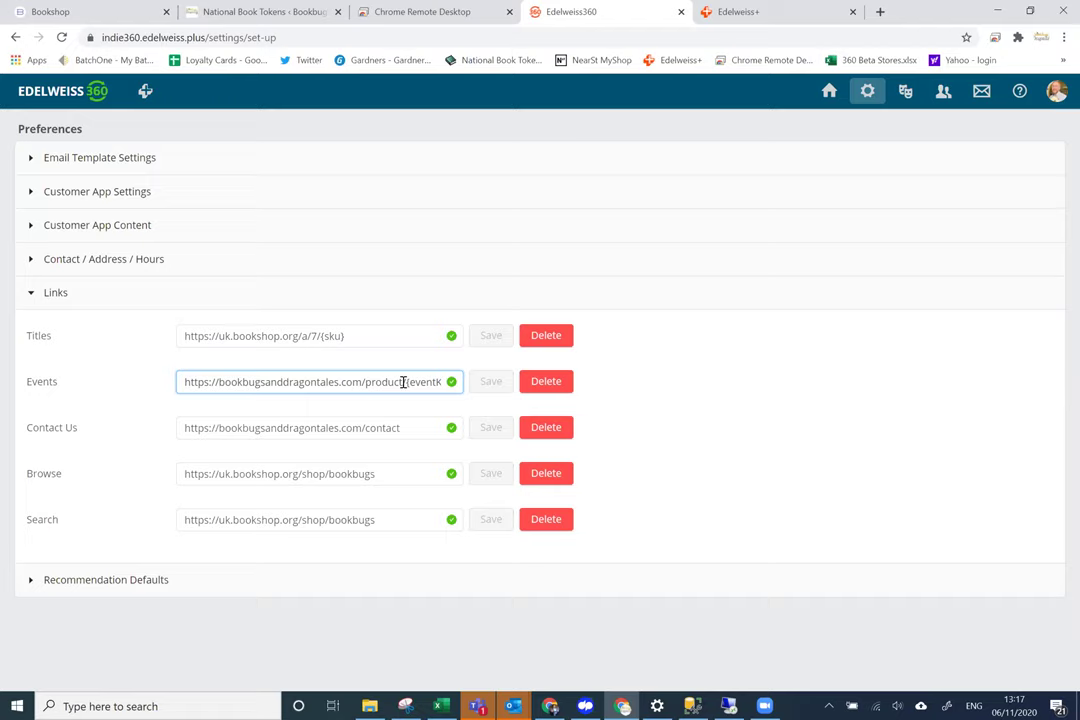
{"action": "mouse_move", "coordinate": [407, 382]}
{"action": "left_mouse_down"}
{"action": "mouse_move", "coordinate": [418, 381]}
{"action": "mouse_move", "coordinate": [398, 381]}
{"action": "mouse_move", "coordinate": [407, 383]}
{"action": "left_mouse_up"}
{"action": "key", "text": "End"}
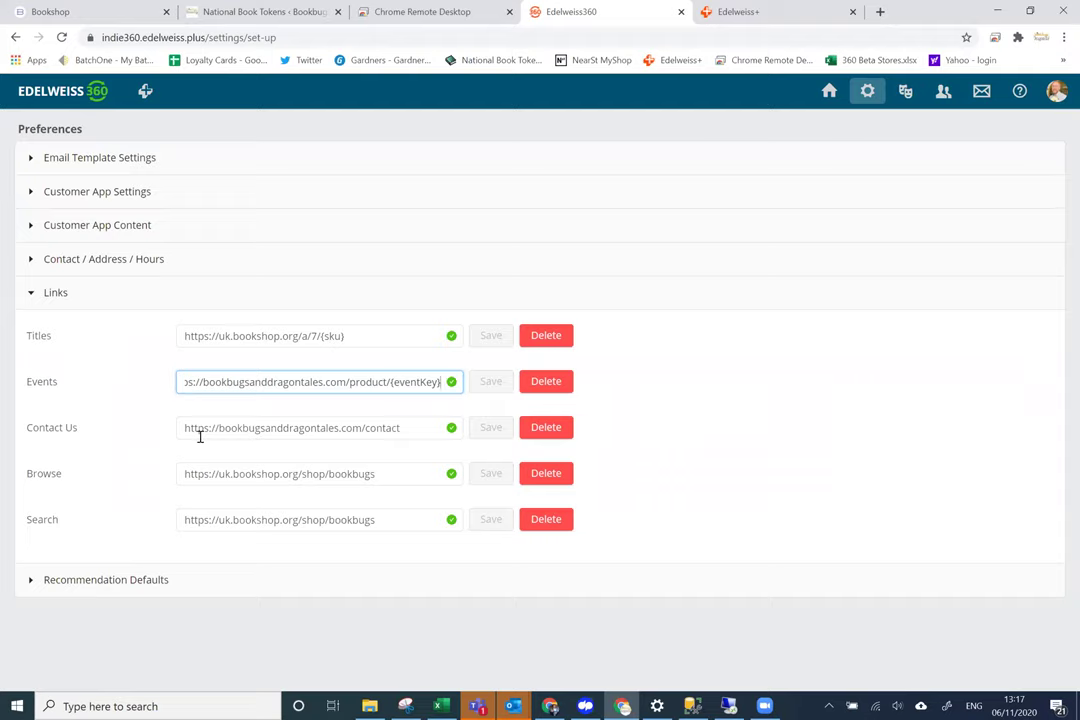
{"action": "left_click", "coordinate": [416, 428]}
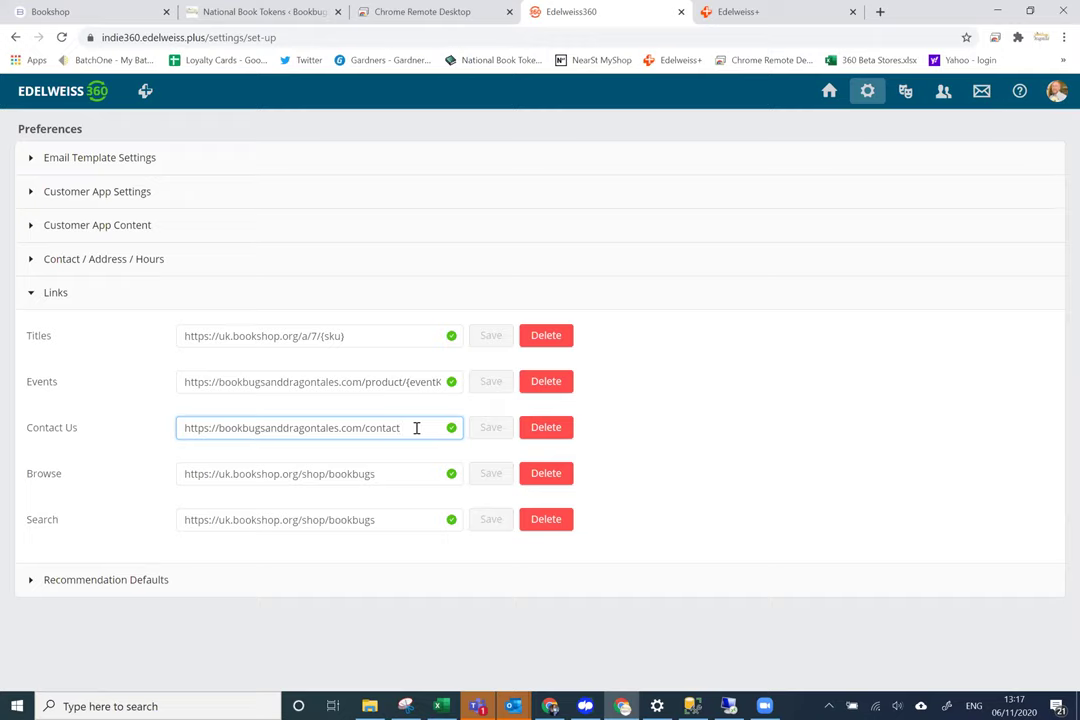
- Bring up the Bookbugs & Dragon Tales shop page on Bookshop.org and check its web address
{"action": "left_click", "coordinate": [50, 14]}
{"action": "left_click", "coordinate": [250, 103]}
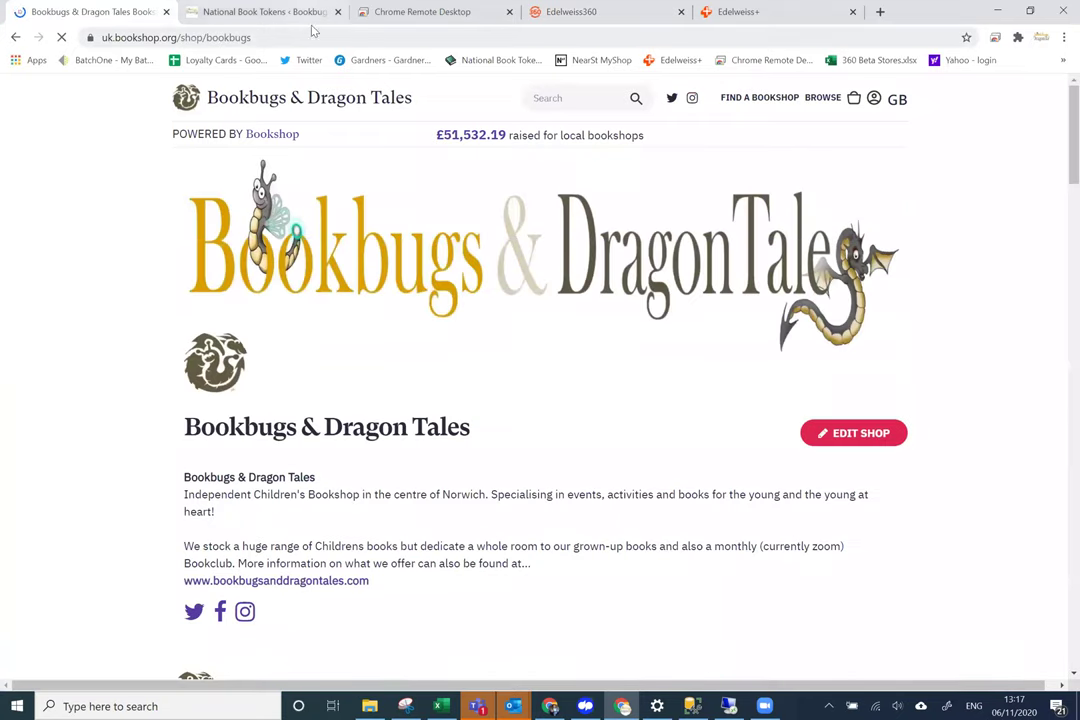
{"action": "left_click", "coordinate": [260, 38]}
{"action": "key", "text": "ctrl+c"}
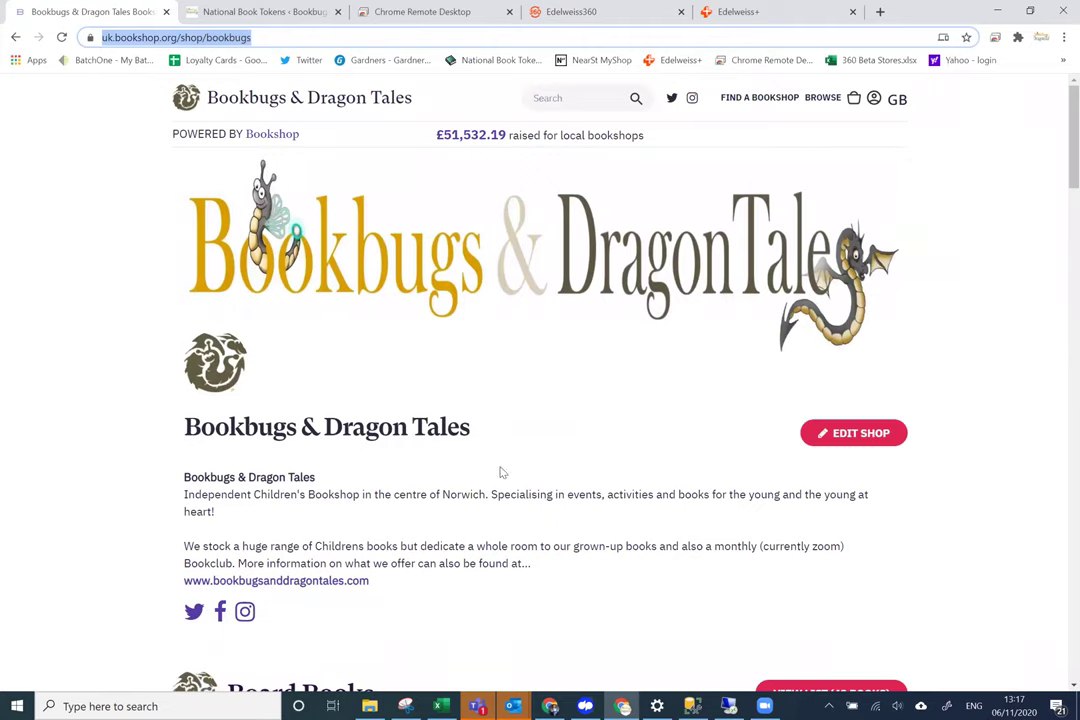
{"action": "scroll", "coordinate": [559, 525], "scroll_direction": "down", "scroll_amount": 4}
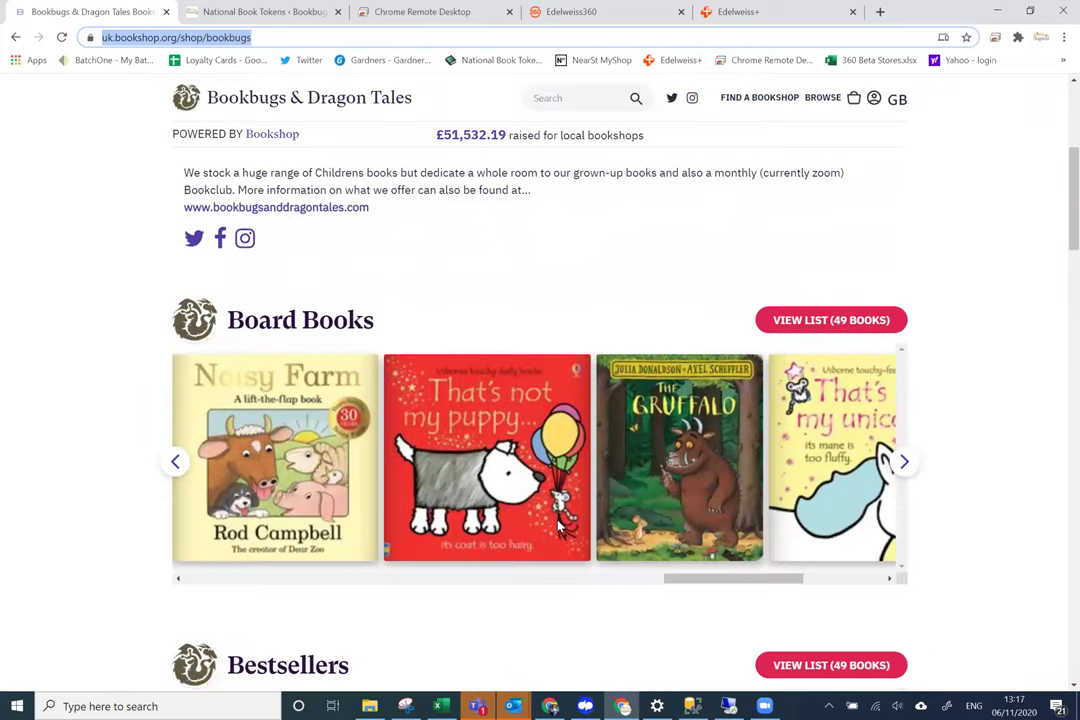
{"action": "scroll", "coordinate": [559, 525], "scroll_direction": "up", "scroll_amount": 3}
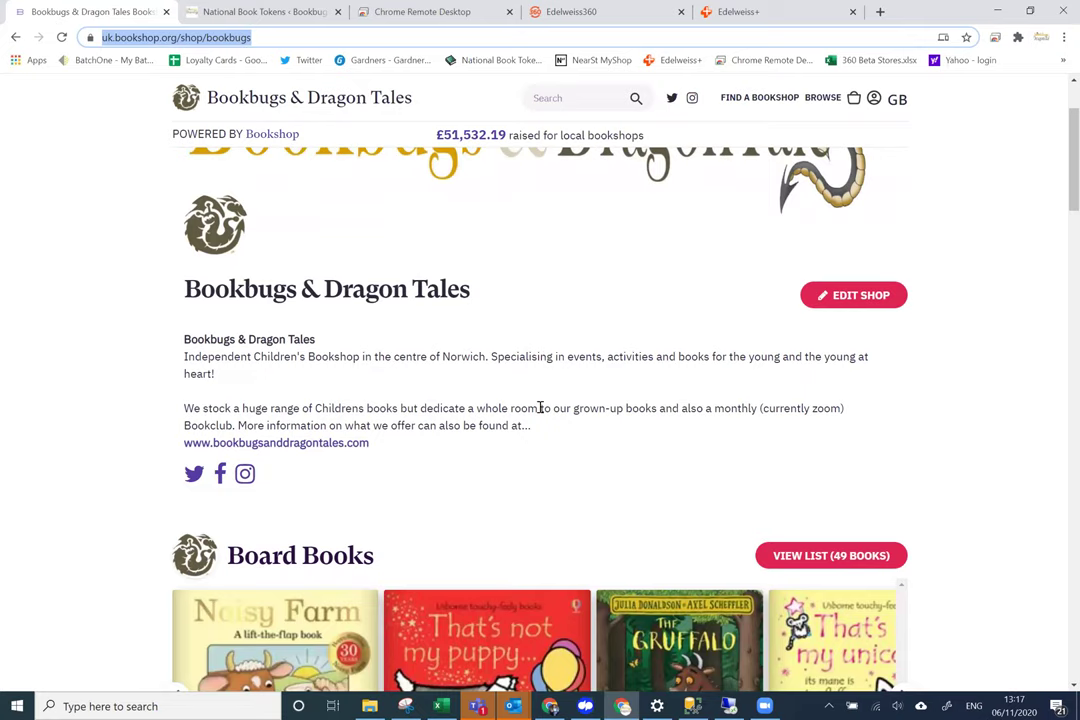
{"action": "scroll", "coordinate": [539, 407], "scroll_direction": "up", "scroll_amount": 1}
{"action": "scroll", "coordinate": [539, 407], "scroll_direction": "down", "scroll_amount": 5}
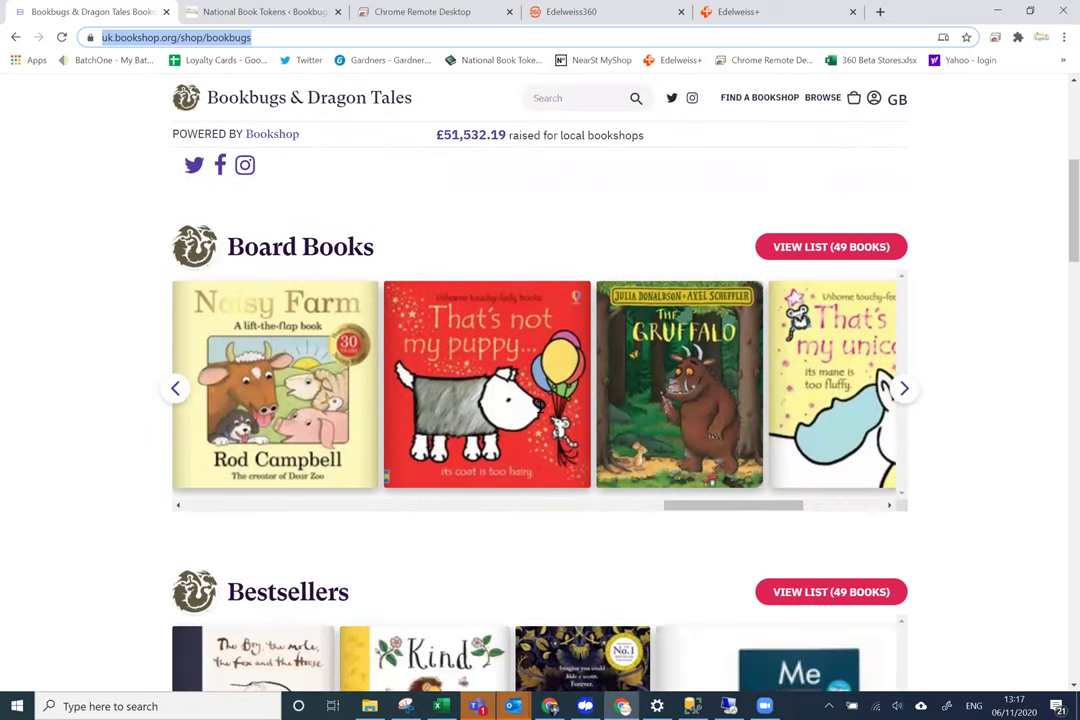
{"action": "scroll", "coordinate": [539, 407], "scroll_direction": "up", "scroll_amount": 8}
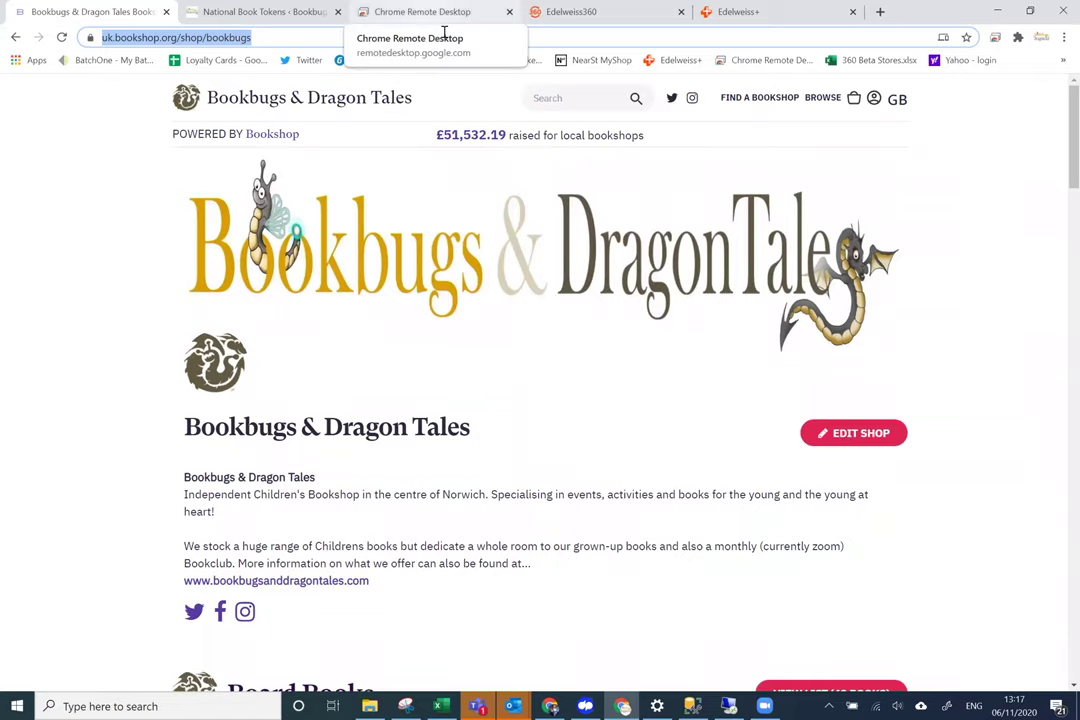
{"action": "left_click", "coordinate": [555, 18]}
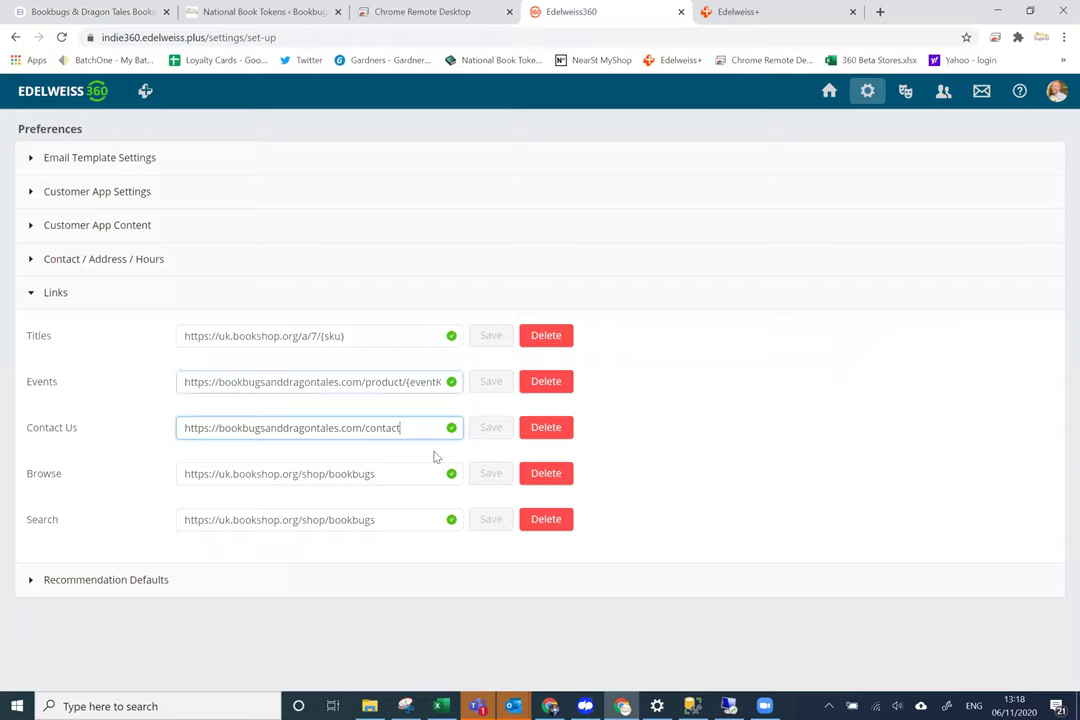
- Paste the shop address over the existing Contact Us link
{"action": "left_click_drag", "start_coordinate": [422, 431], "coordinate": [47, 459]}
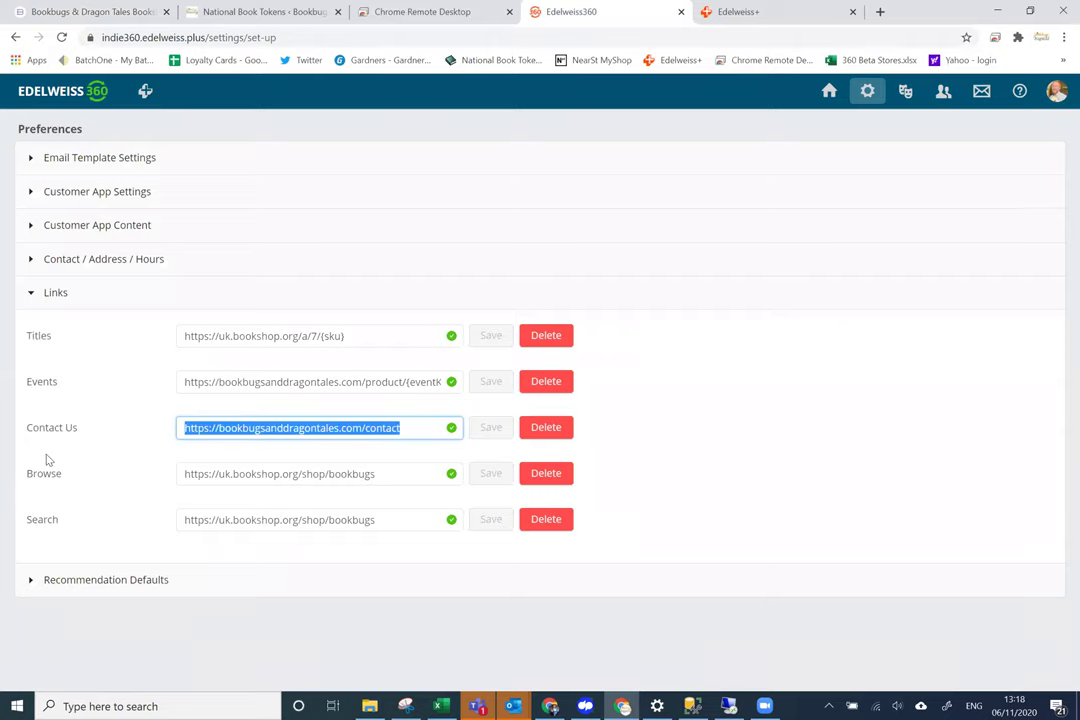
{"action": "key", "text": "ctrl+v"}
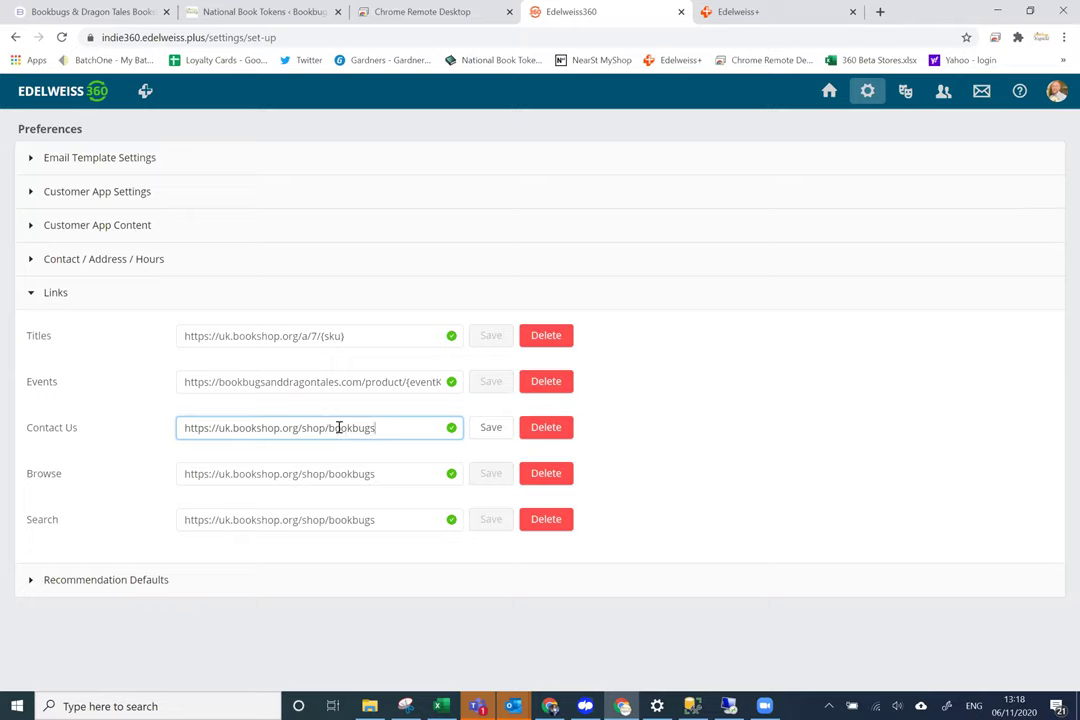
{"action": "left_click_drag", "start_coordinate": [386, 427], "coordinate": [330, 434]}
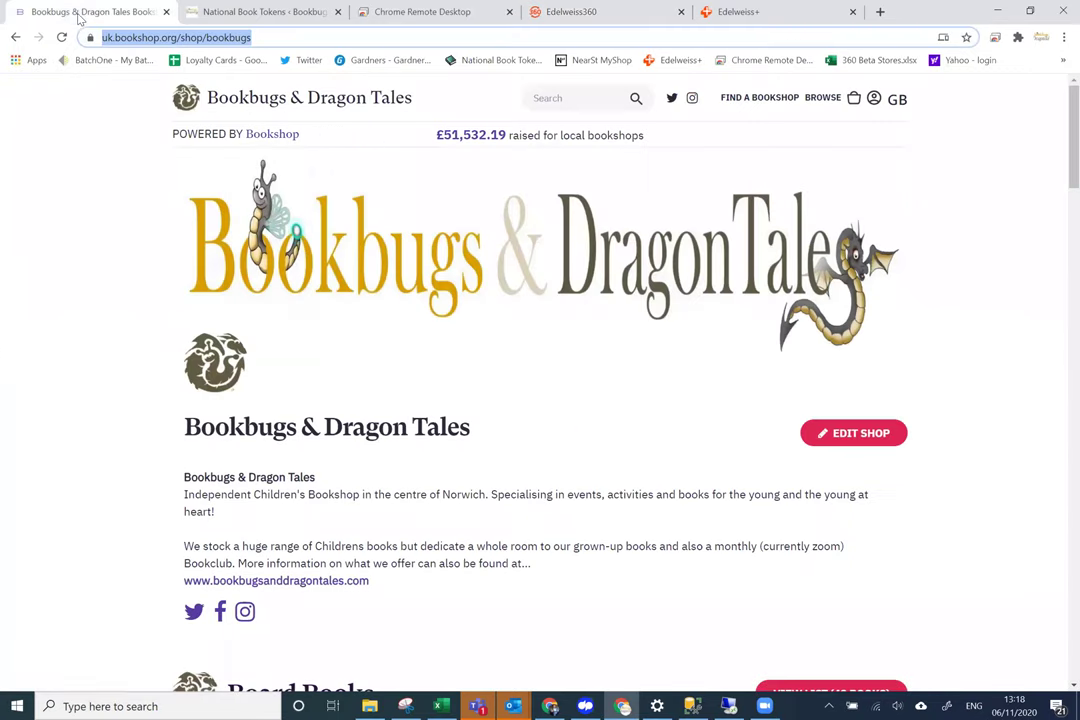
- Copy the address of the public Bookbugs shop page on Bookshop.org
{"action": "left_click", "coordinate": [90, 12]}
{"action": "left_click", "coordinate": [874, 101]}
{"action": "left_click", "coordinate": [852, 180]}
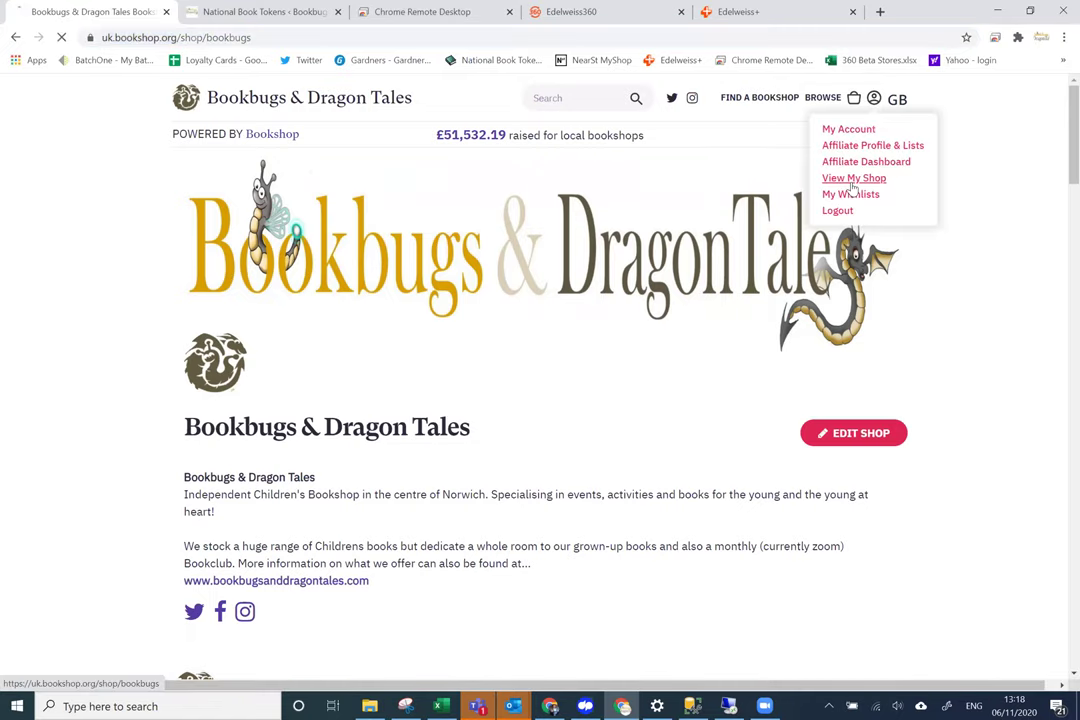
{"action": "left_click", "coordinate": [277, 37]}
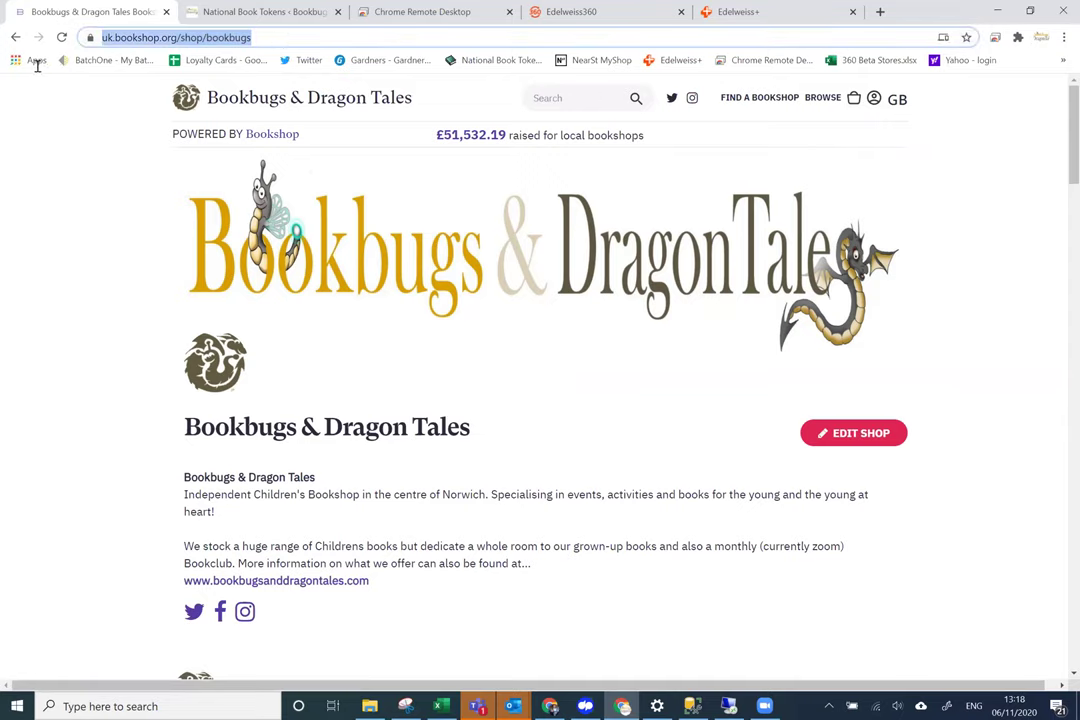
{"action": "right_click", "coordinate": [122, 37]}
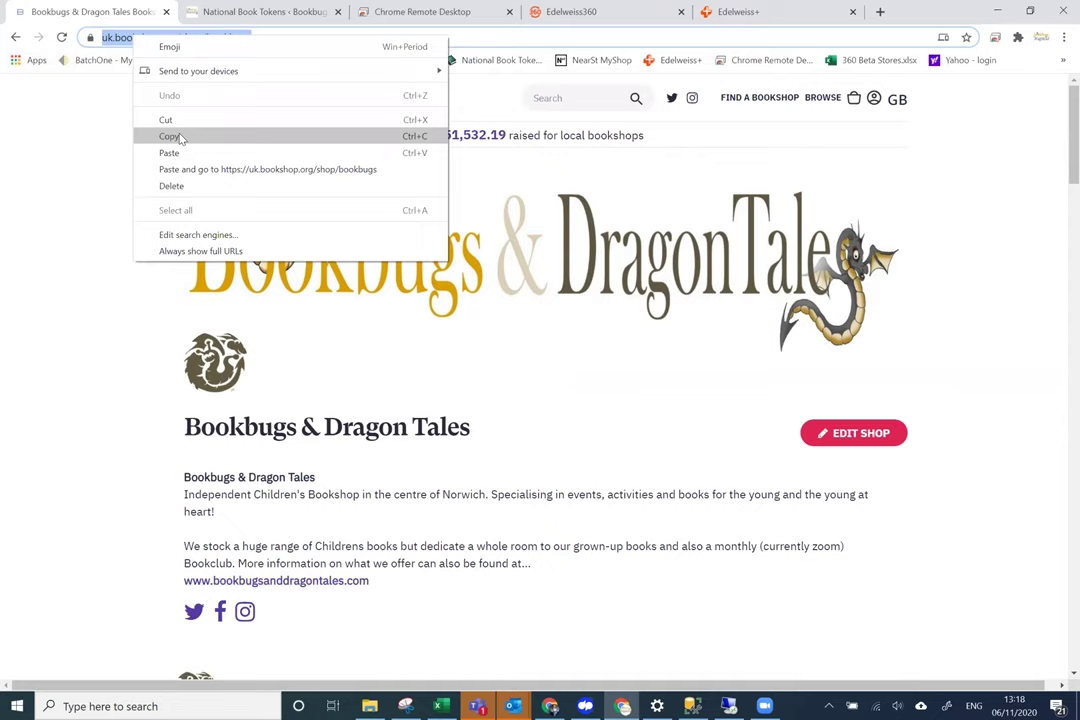
{"action": "key", "text": "Escape"}
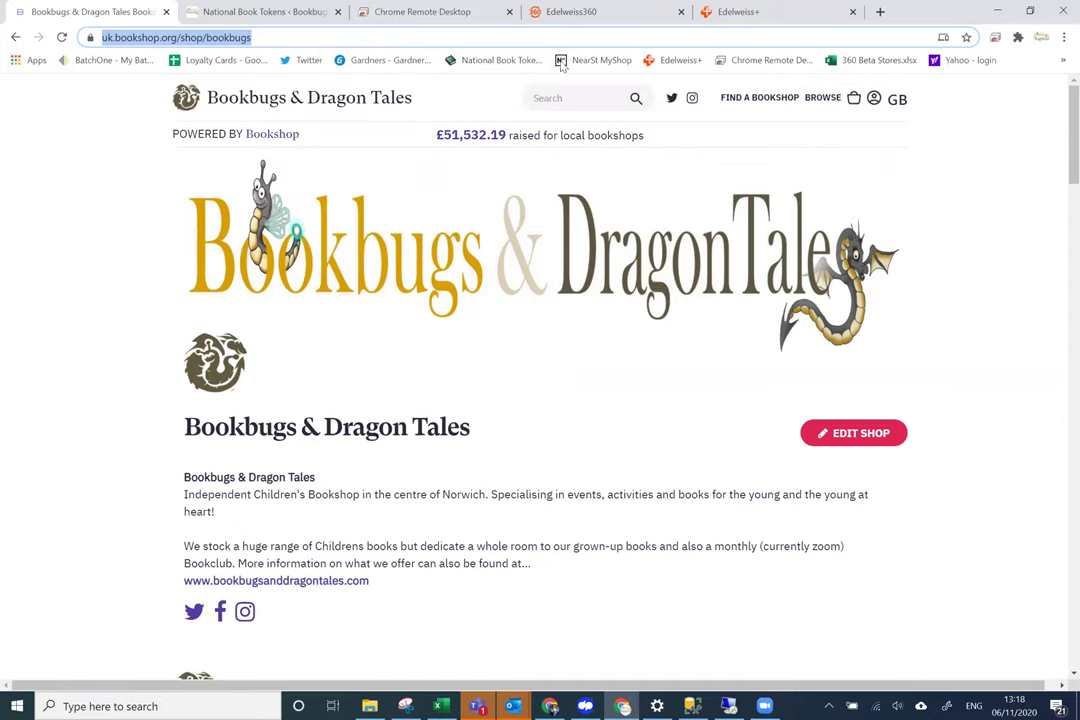
{"action": "left_click", "coordinate": [535, 22]}
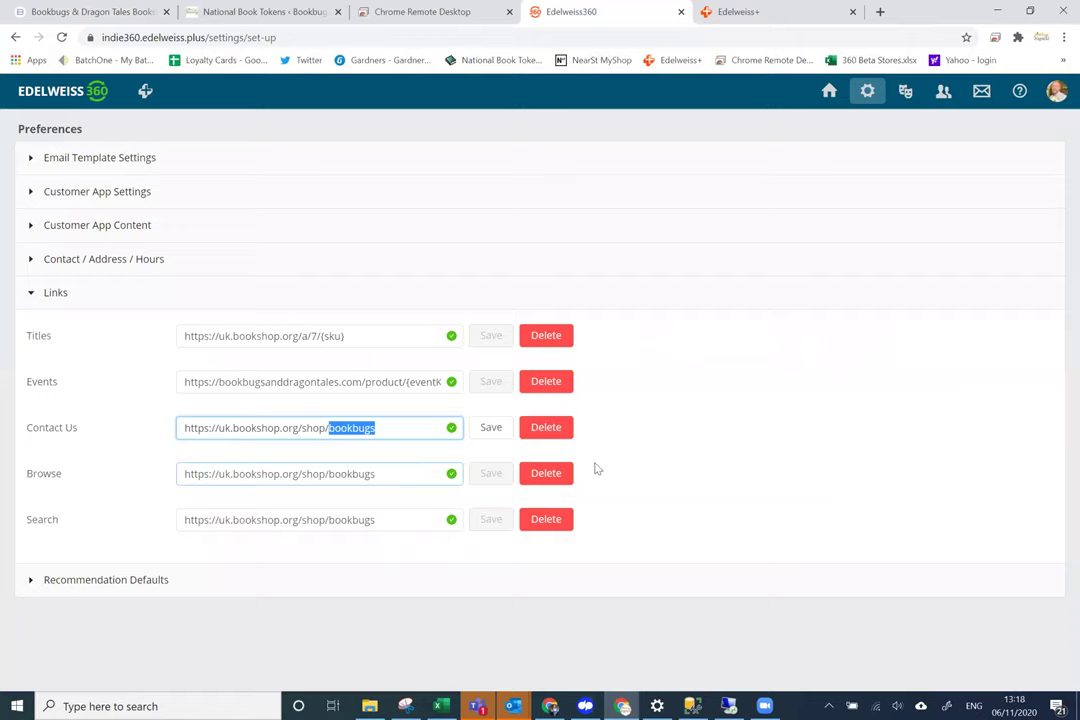
{"action": "left_click", "coordinate": [490, 428]}
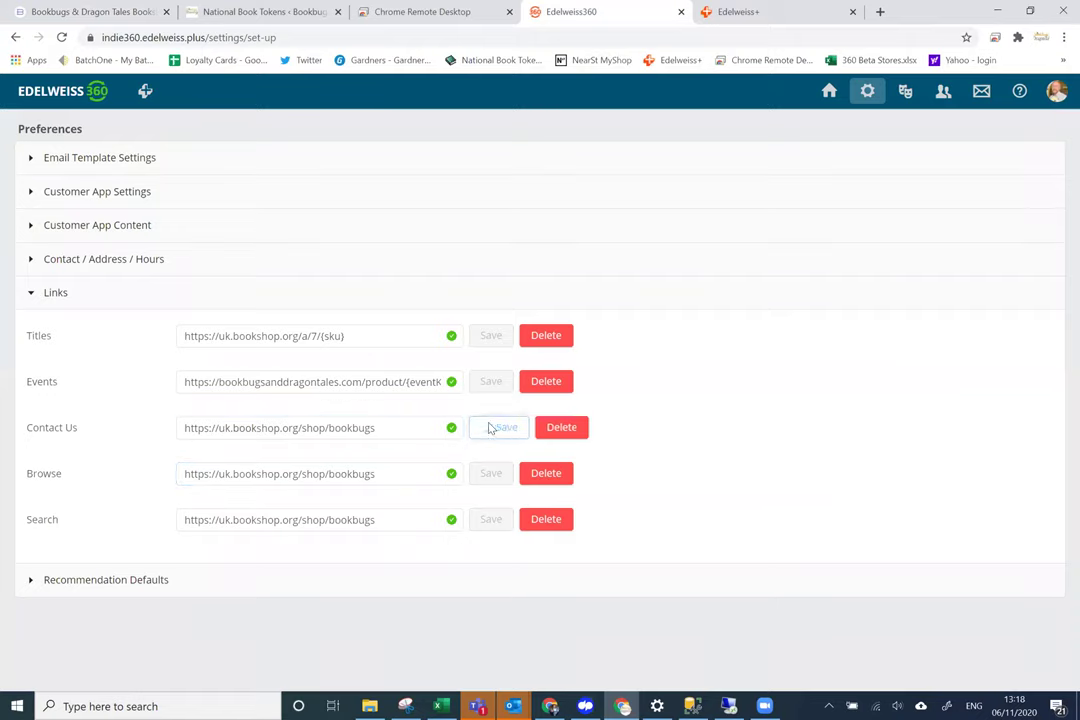
{"action": "left_click", "coordinate": [280, 474]}
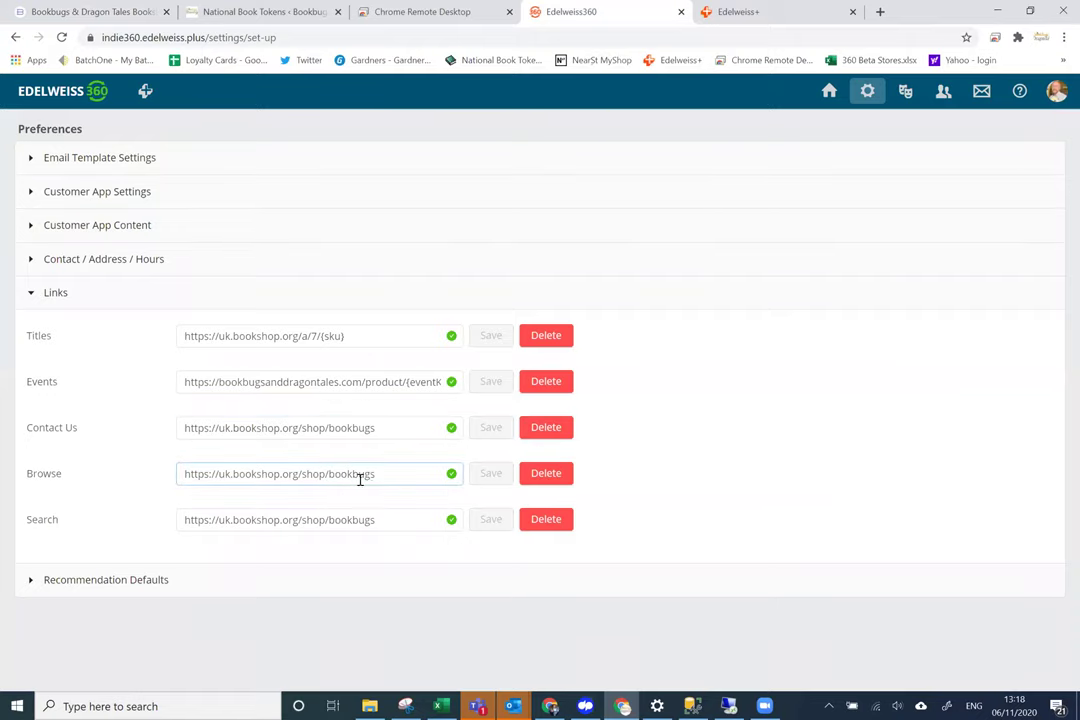
{"action": "left_click_drag", "start_coordinate": [385, 474], "coordinate": [185, 476]}
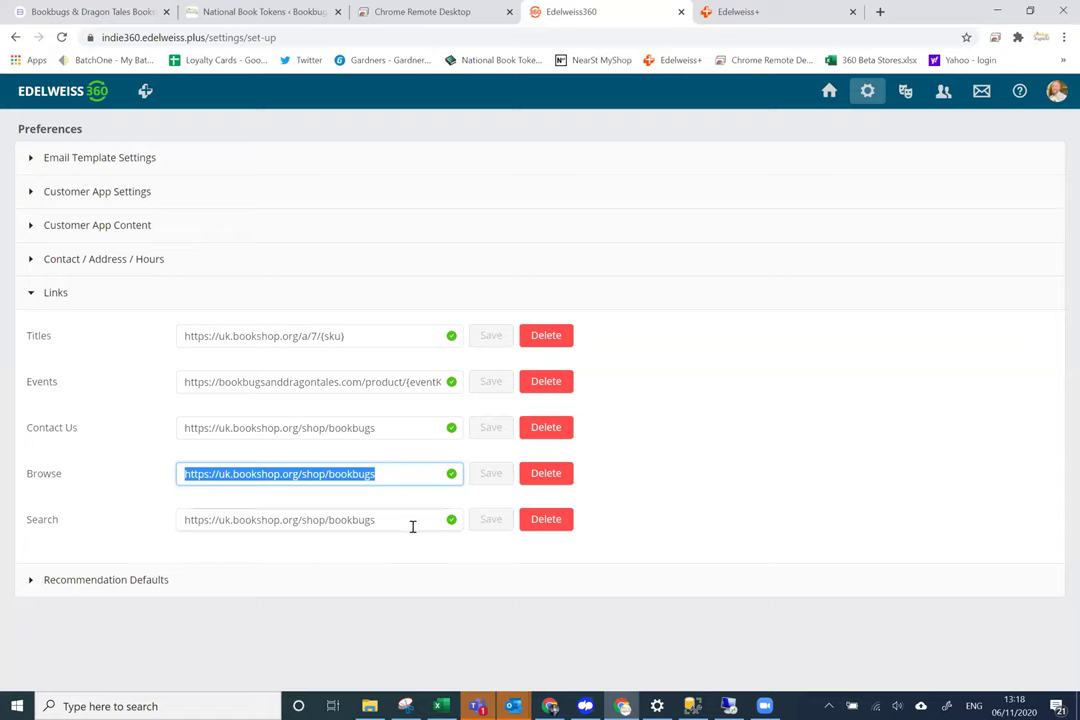
{"action": "left_click_drag", "start_coordinate": [407, 520], "coordinate": [140, 518]}
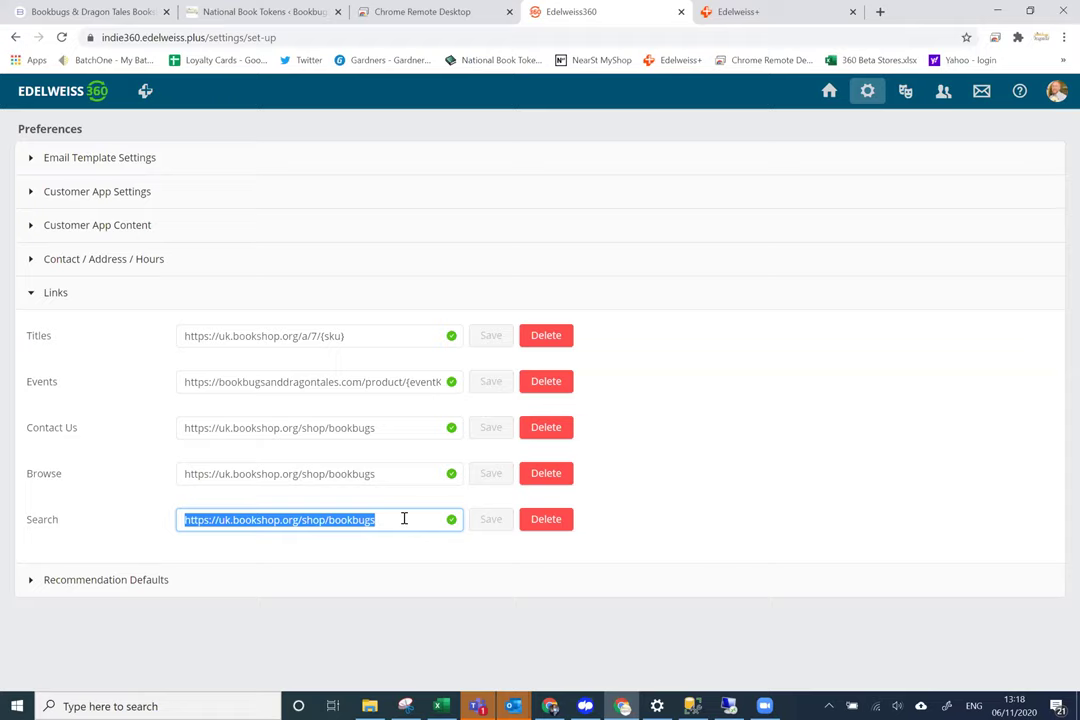
{"action": "left_click", "coordinate": [771, 414]}
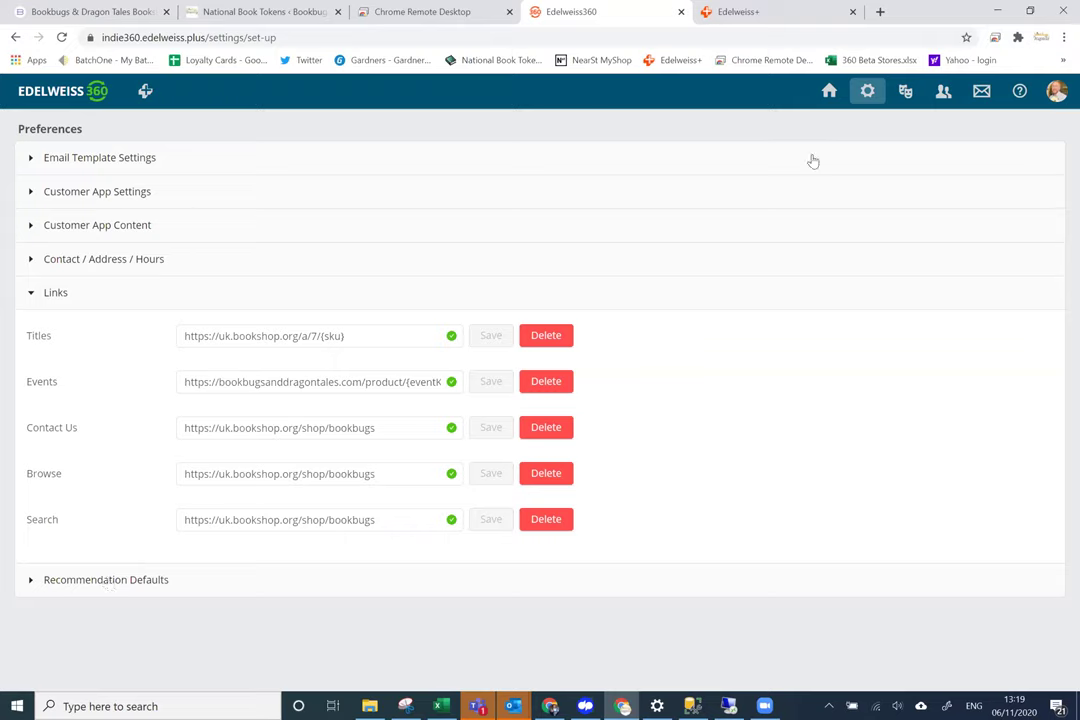
- Create a campaign named Bookshoporg2 from the dashboard and open its details
{"action": "left_click", "coordinate": [103, 96]}
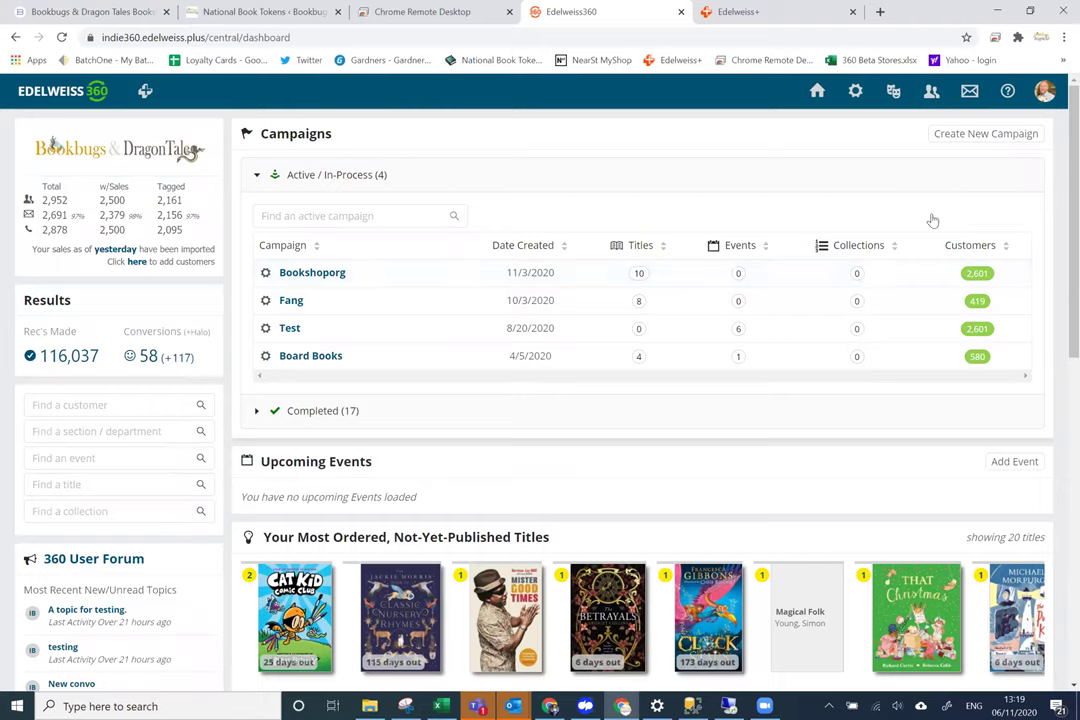
{"action": "left_click", "coordinate": [966, 135]}
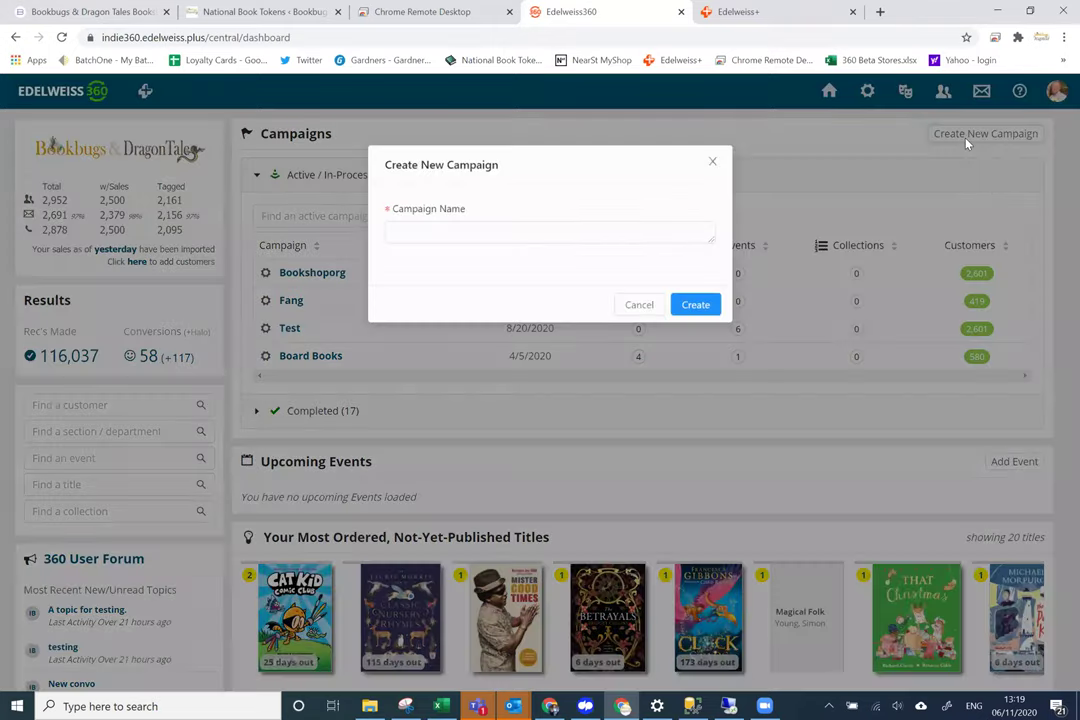
{"action": "left_click", "coordinate": [492, 230]}
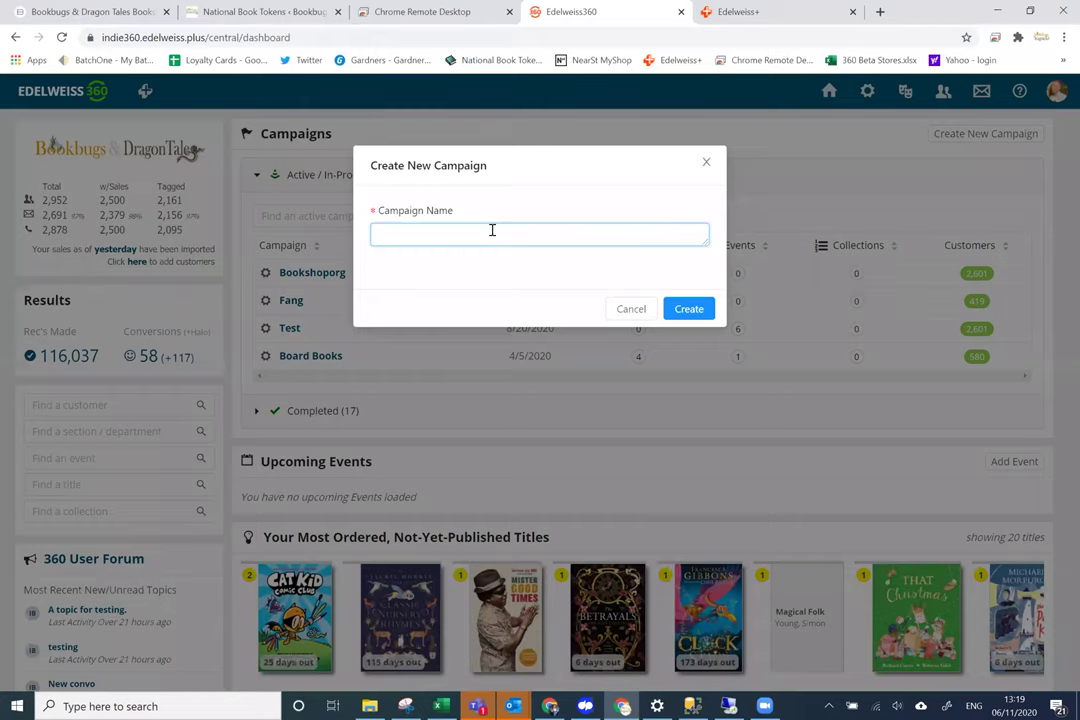
{"action": "type", "text": "Bookshoporg2"}
{"action": "key", "text": "Return"}
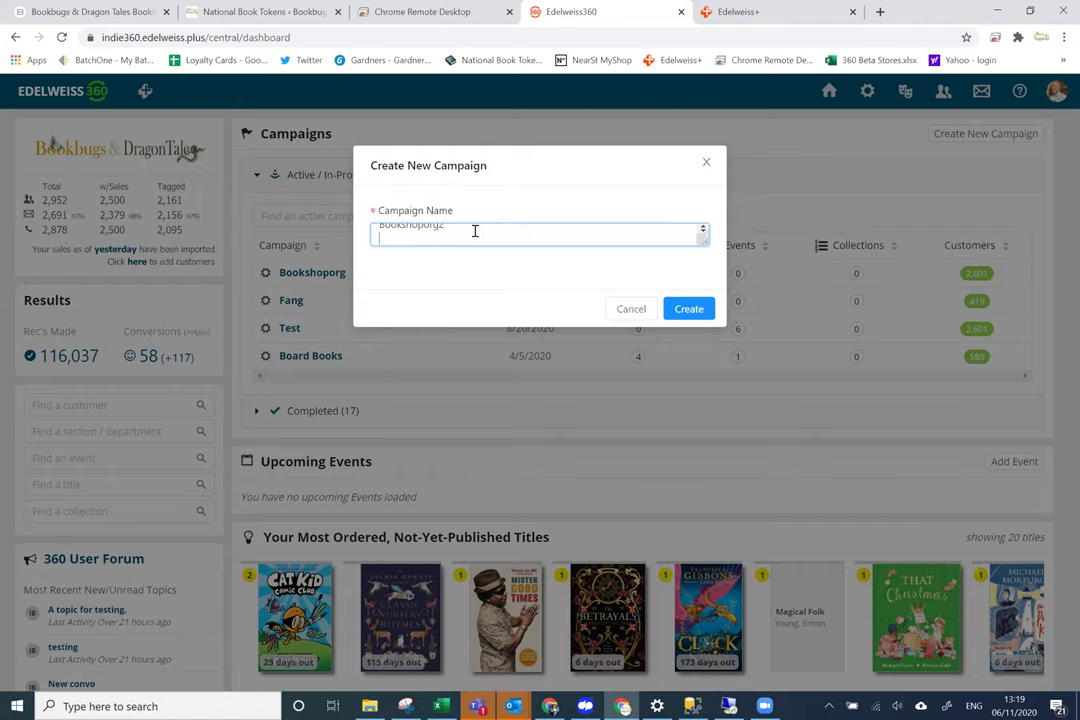
{"action": "key", "text": "BackSpace"}
{"action": "left_click", "coordinate": [689, 308]}
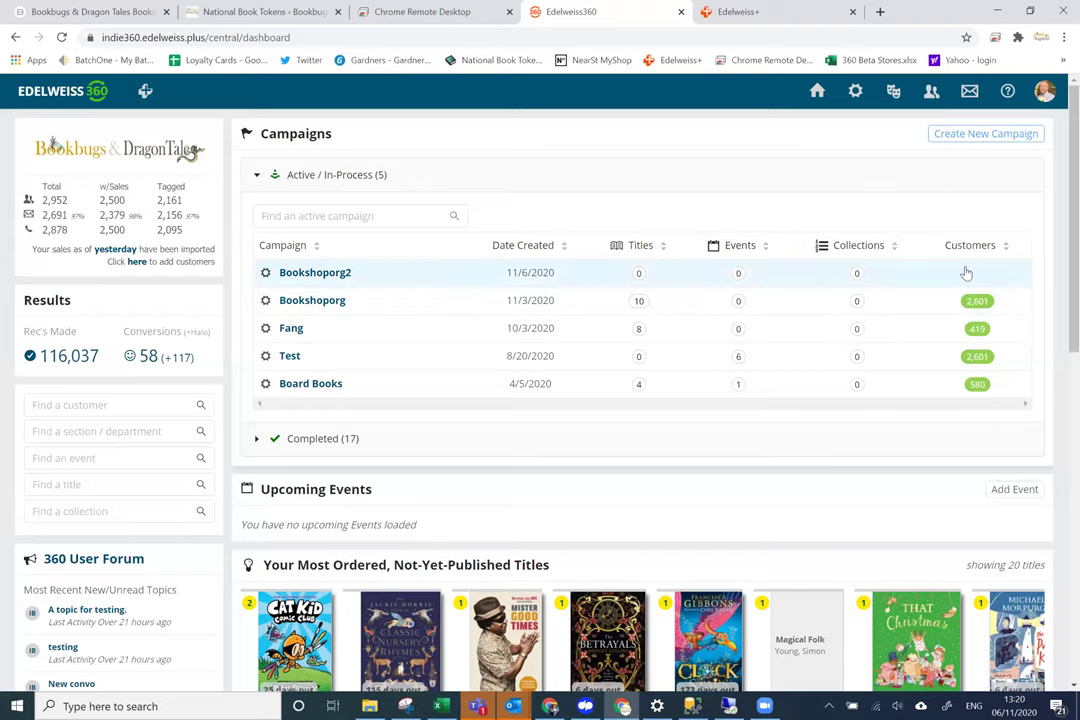
{"action": "left_click", "coordinate": [316, 273]}
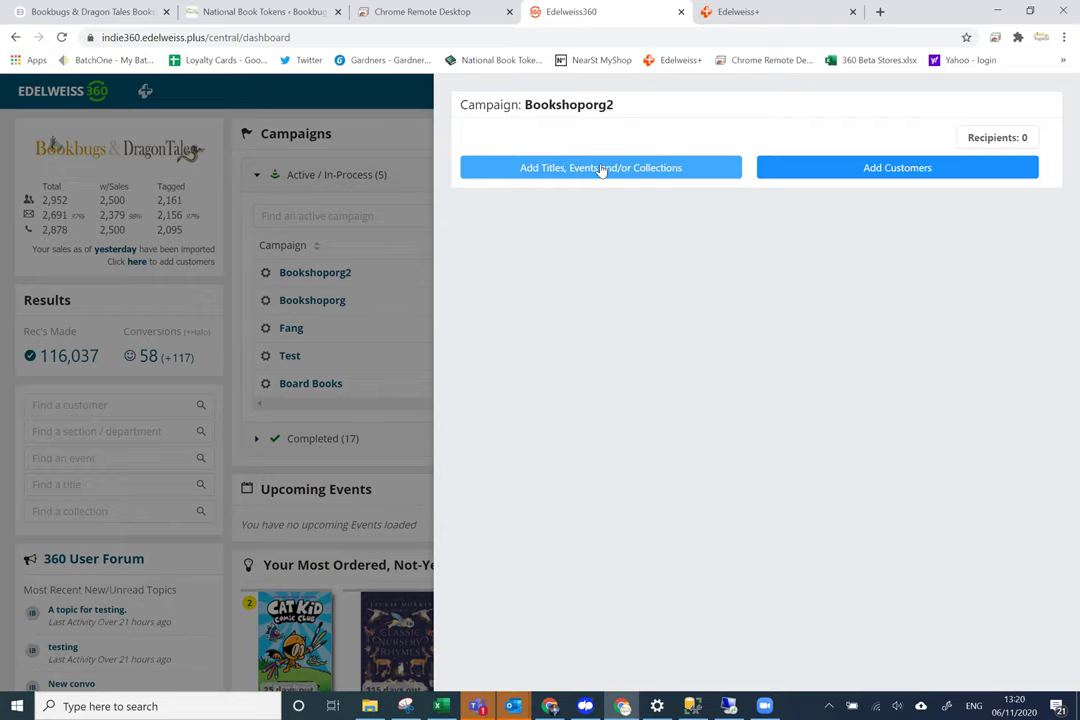
- Search 'heart and' and add The Heart and the Bottle to Bookshoporg2
{"action": "left_click", "coordinate": [601, 170]}
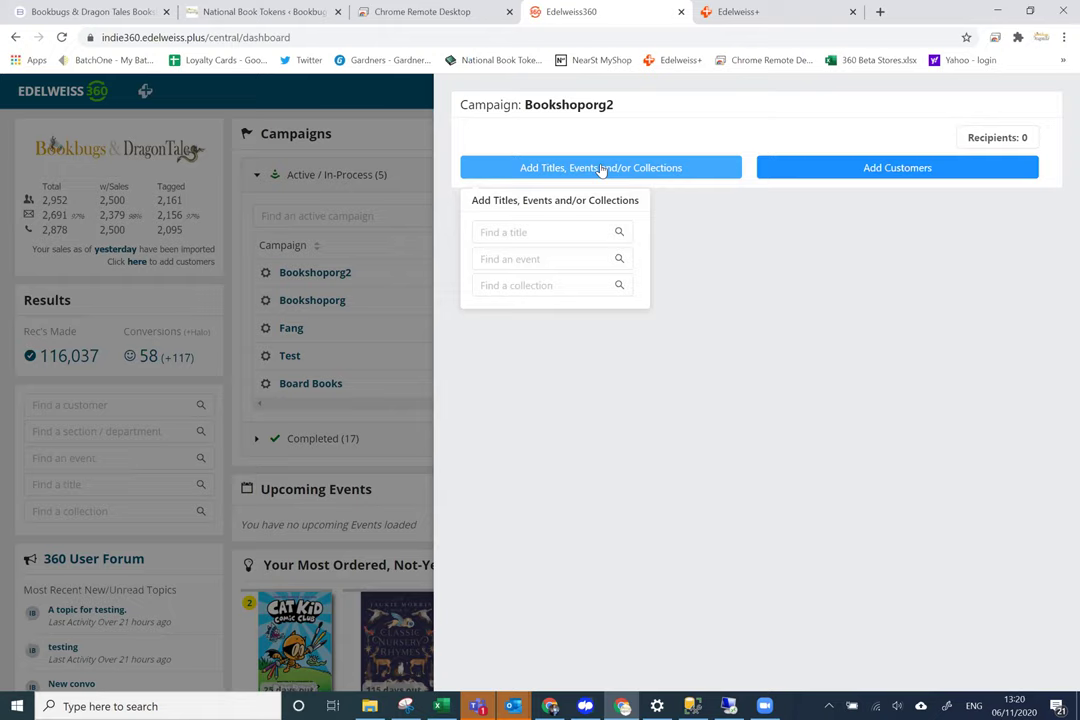
{"action": "left_click", "coordinate": [568, 231]}
{"action": "type", "text": "heart and"}
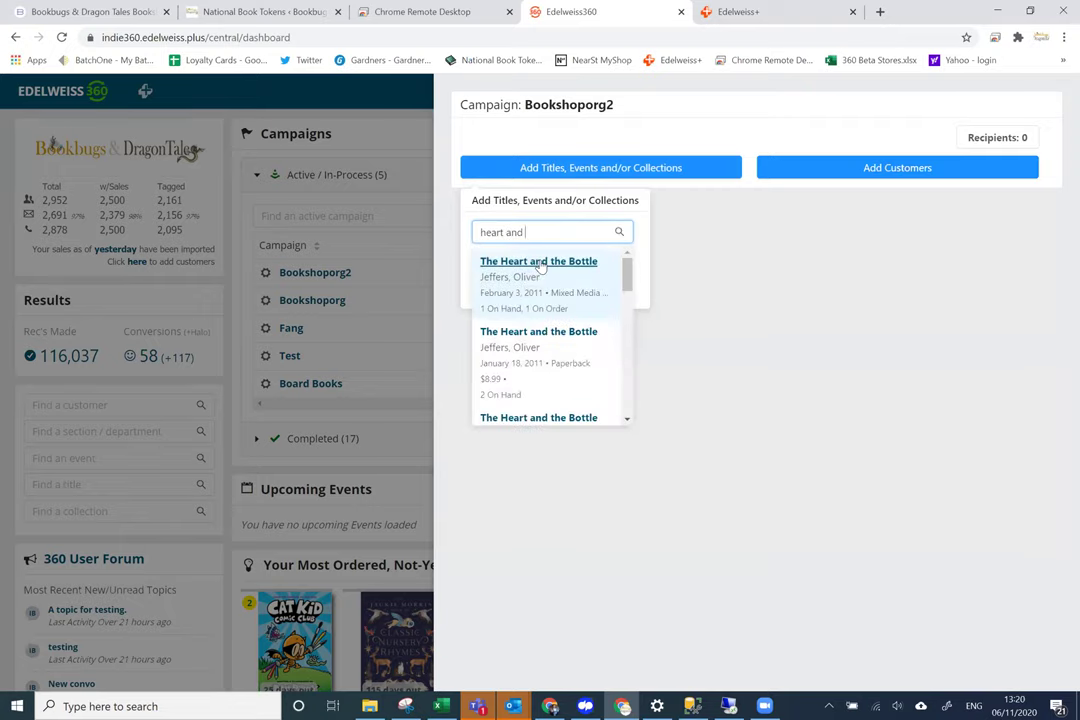
{"action": "left_click", "coordinate": [540, 260]}
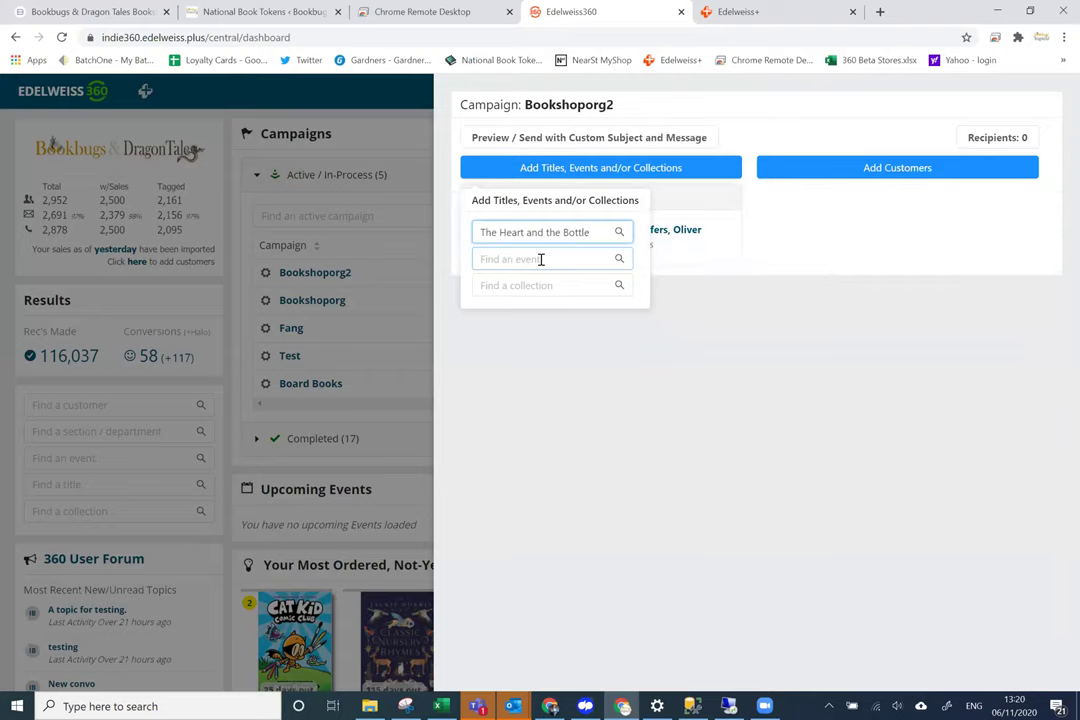
{"action": "left_click", "coordinate": [700, 303]}
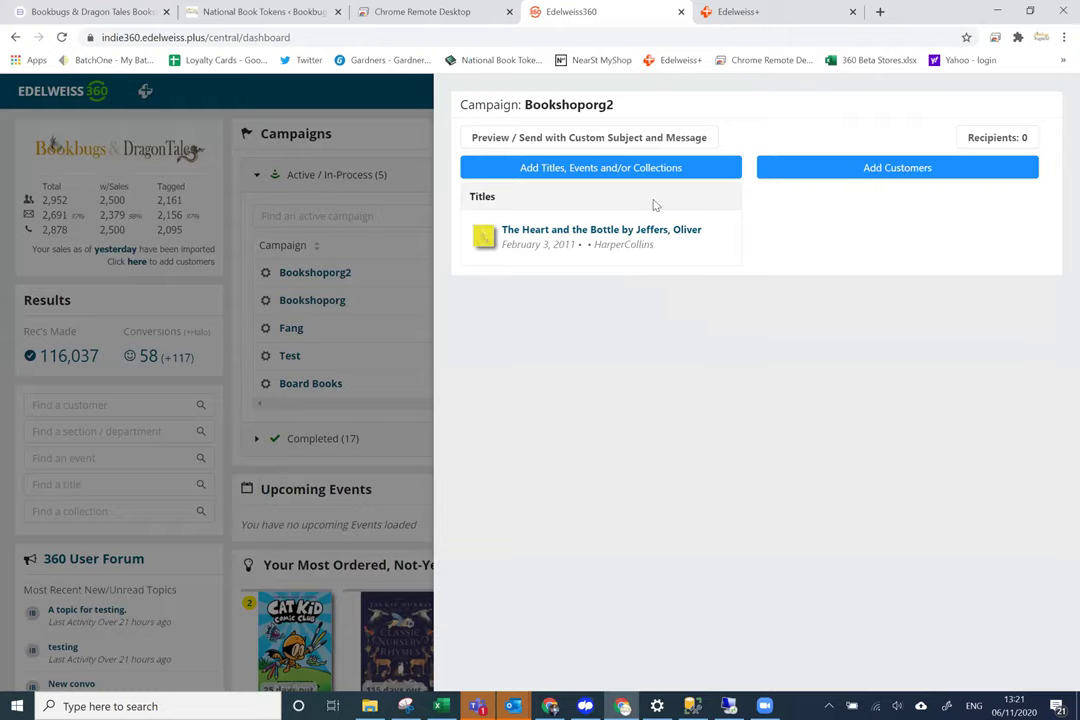
- Open the campaign email preview and scroll through it
{"action": "left_click", "coordinate": [555, 139]}
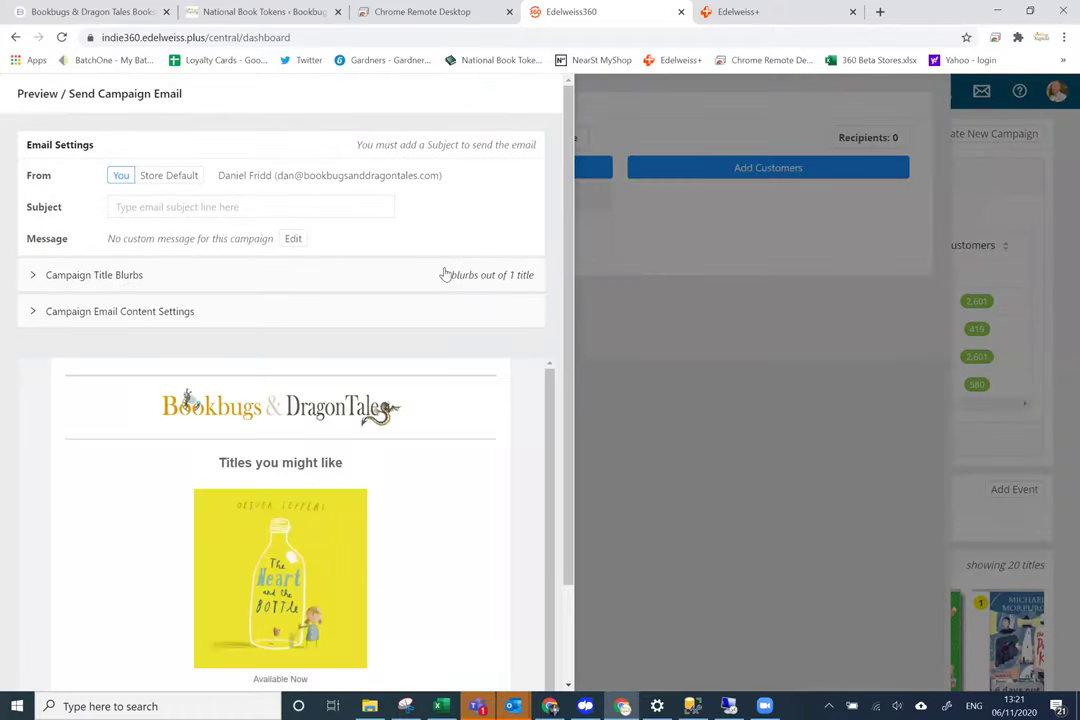
{"action": "scroll", "coordinate": [482, 494], "scroll_direction": "down", "scroll_amount": 1}
{"action": "scroll", "coordinate": [482, 494], "scroll_direction": "up", "scroll_amount": 1}
{"action": "scroll", "coordinate": [419, 593], "scroll_direction": "down", "scroll_amount": 1}
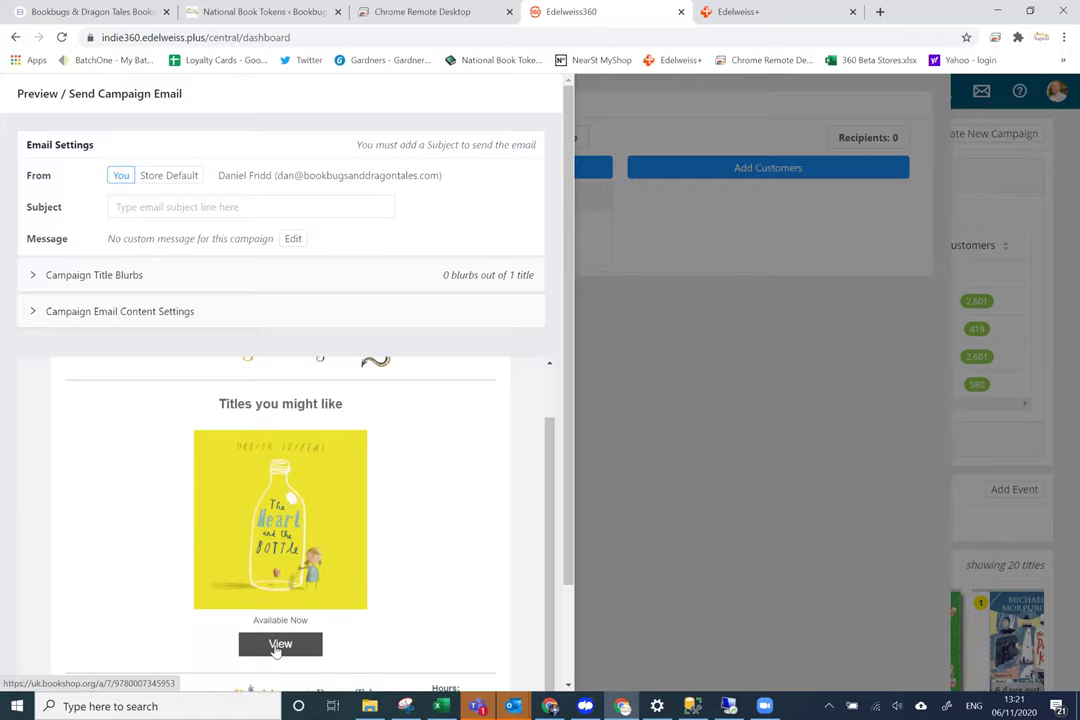
- Follow the featured book's link to check its Bookshop.org ISBN, then return to the preview
{"action": "left_click", "coordinate": [278, 647]}
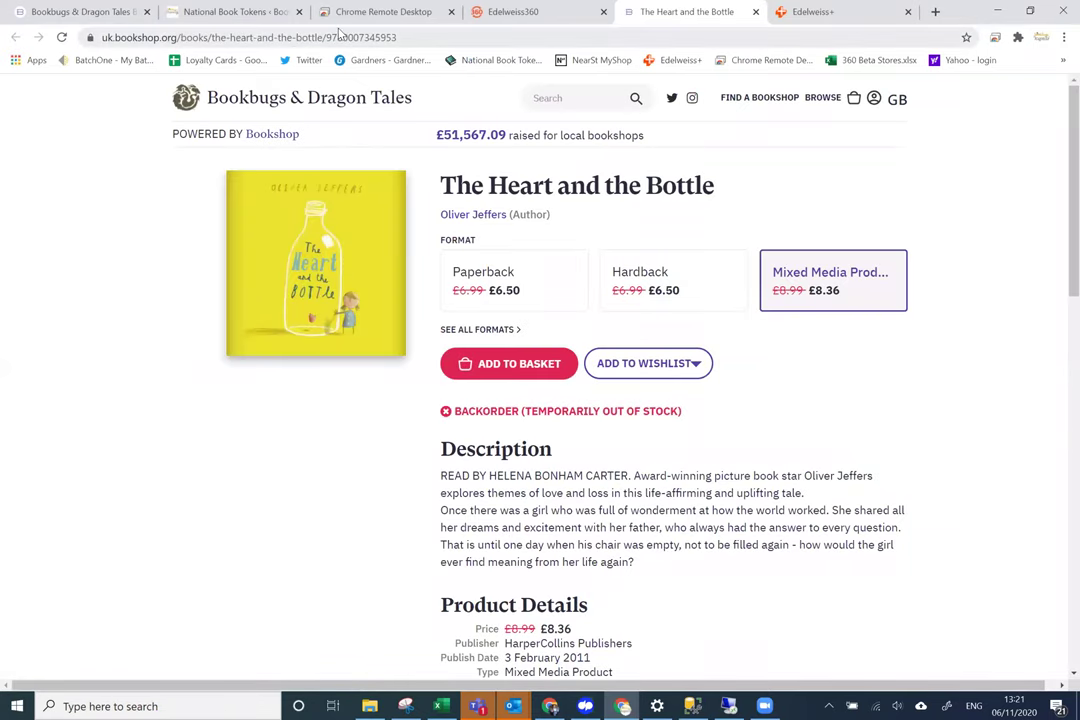
{"action": "double_click", "coordinate": [412, 38]}
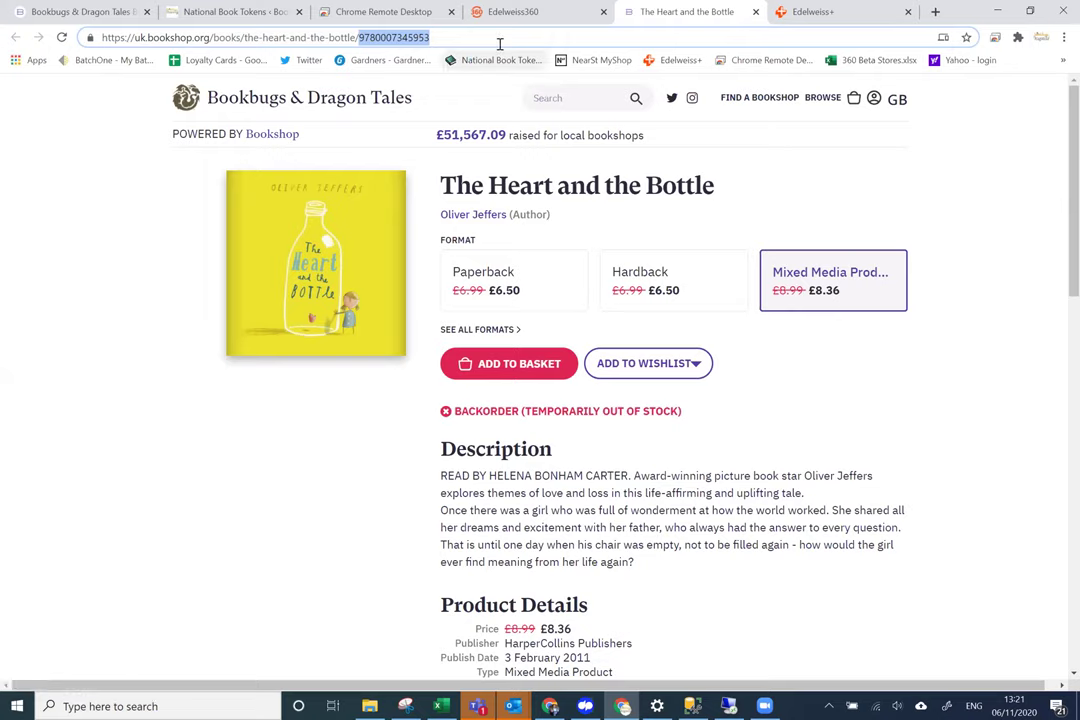
{"action": "left_click", "coordinate": [505, 12]}
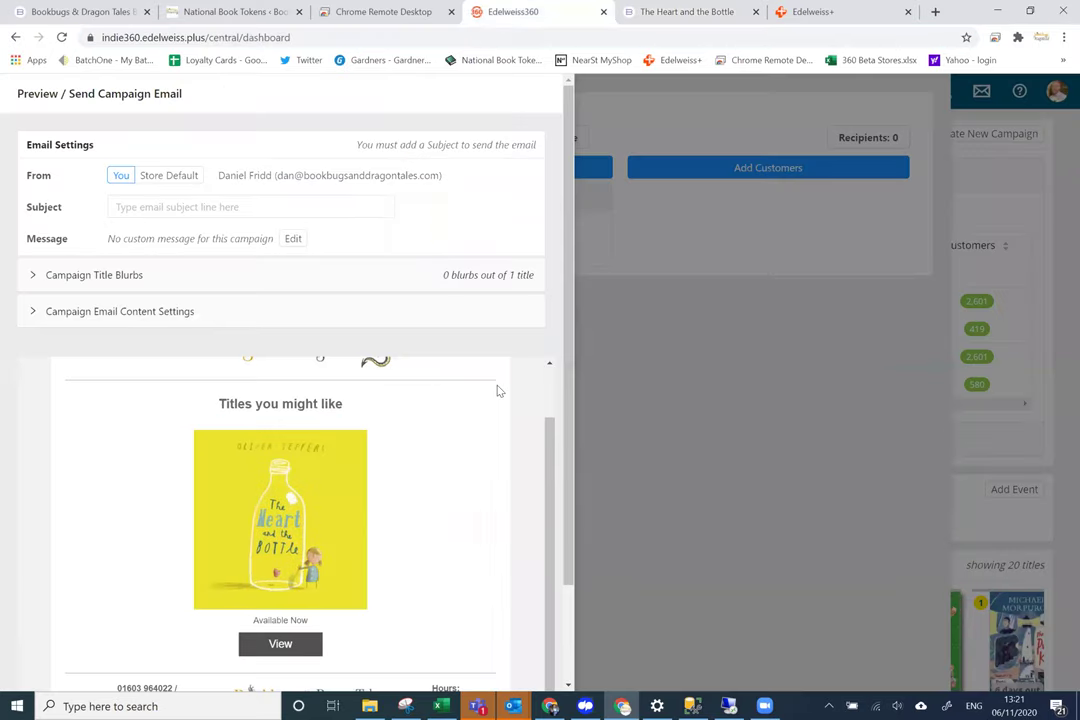
{"action": "scroll", "coordinate": [436, 552], "scroll_direction": "down", "scroll_amount": 3}
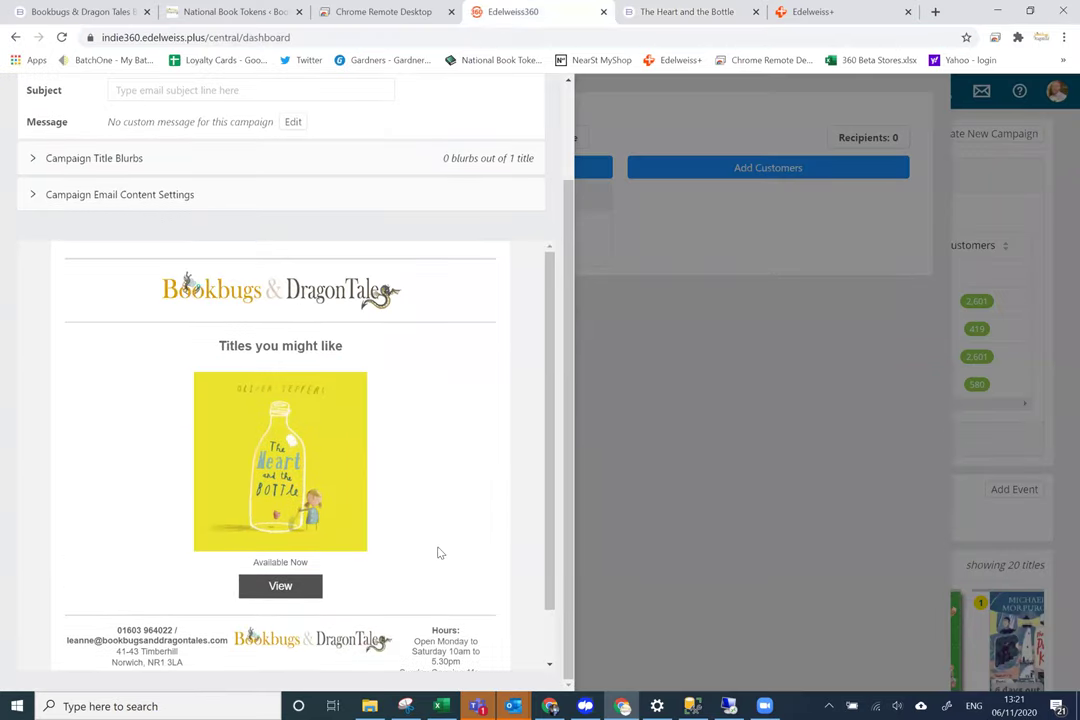
{"action": "scroll", "coordinate": [437, 552], "scroll_direction": "down", "scroll_amount": 1}
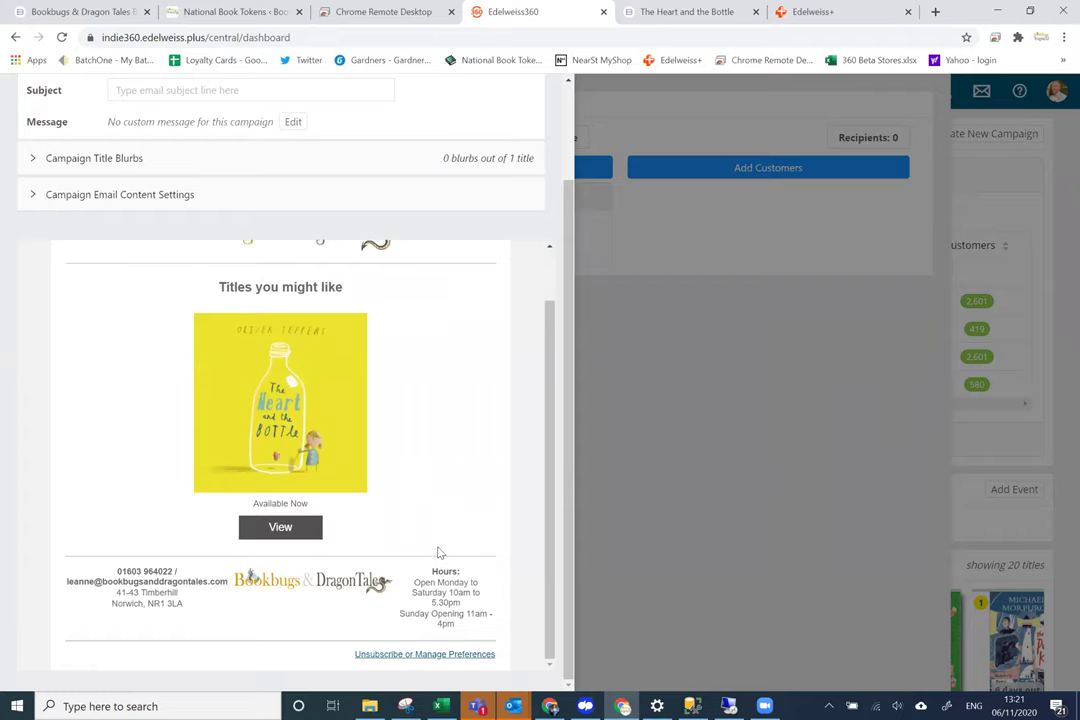
{"action": "scroll", "coordinate": [437, 552], "scroll_direction": "up", "scroll_amount": 1}
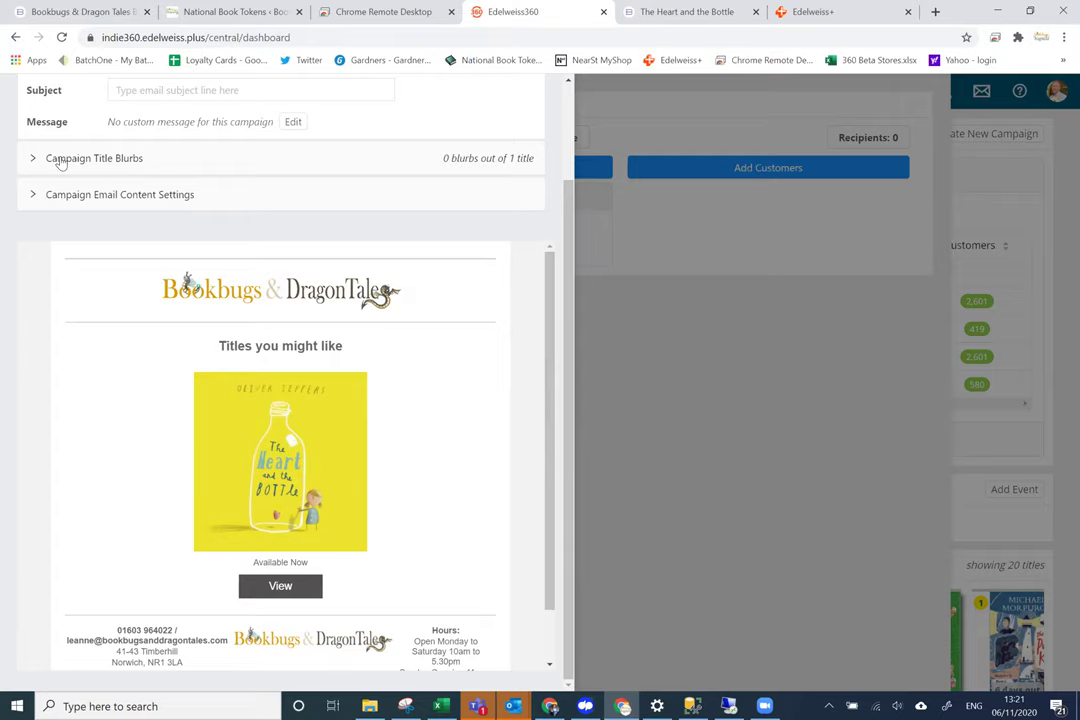
{"action": "scroll", "coordinate": [292, 165], "scroll_direction": "up", "scroll_amount": 2}
{"action": "left_click", "coordinate": [176, 208]}
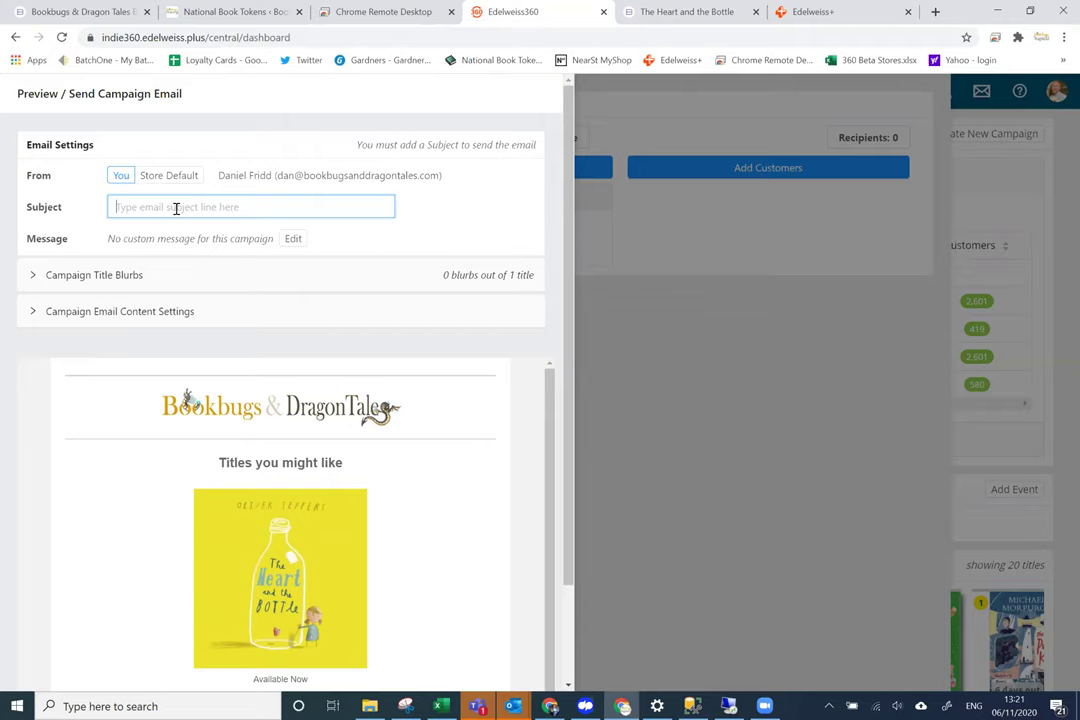
- Enter and save the subject line 'We are on Bookshop.org!'
{"action": "type", "text": "We are on Bookshop.or"}
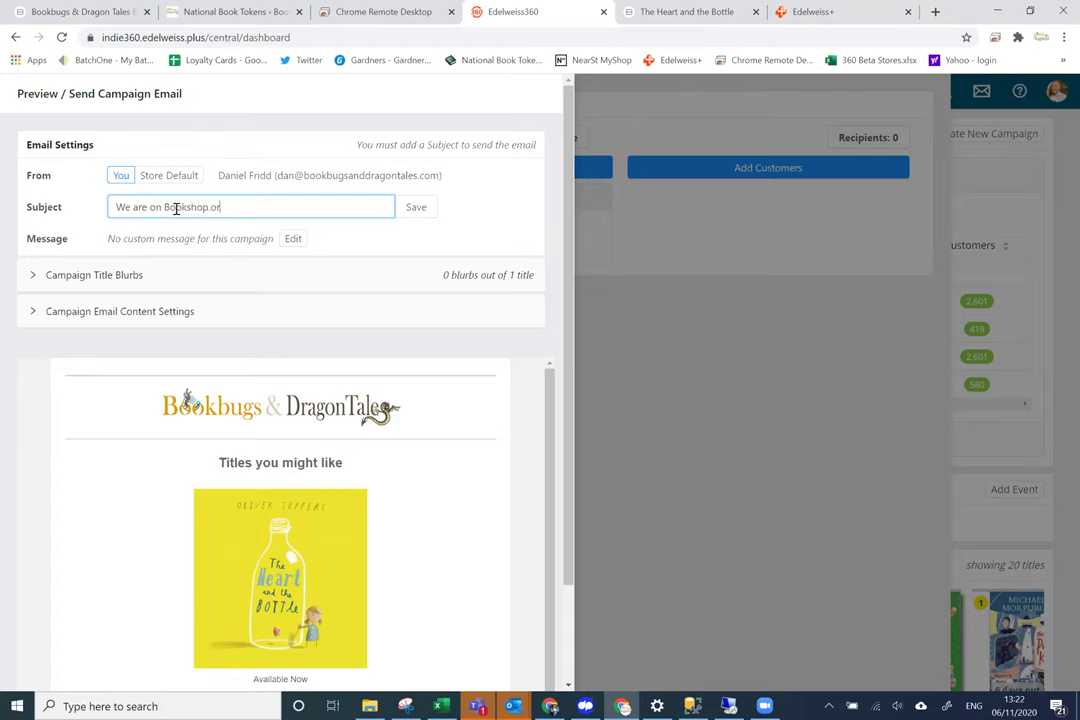
{"action": "type", "text": "g!"}
{"action": "left_click", "coordinate": [416, 208]}
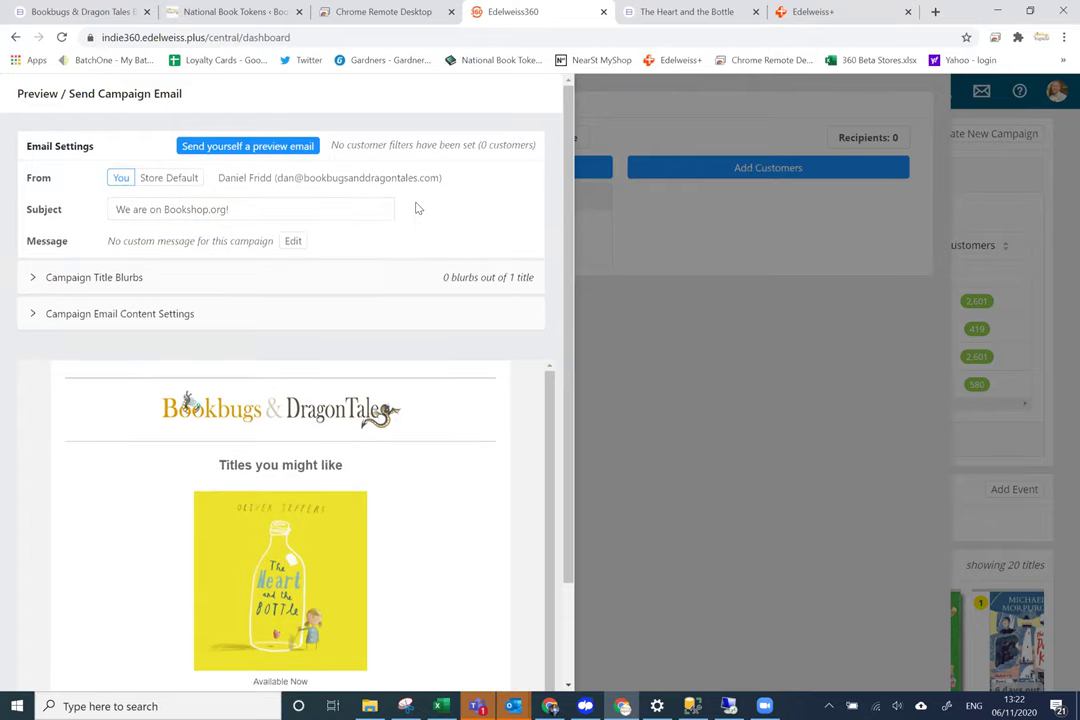
{"action": "left_click", "coordinate": [323, 214]}
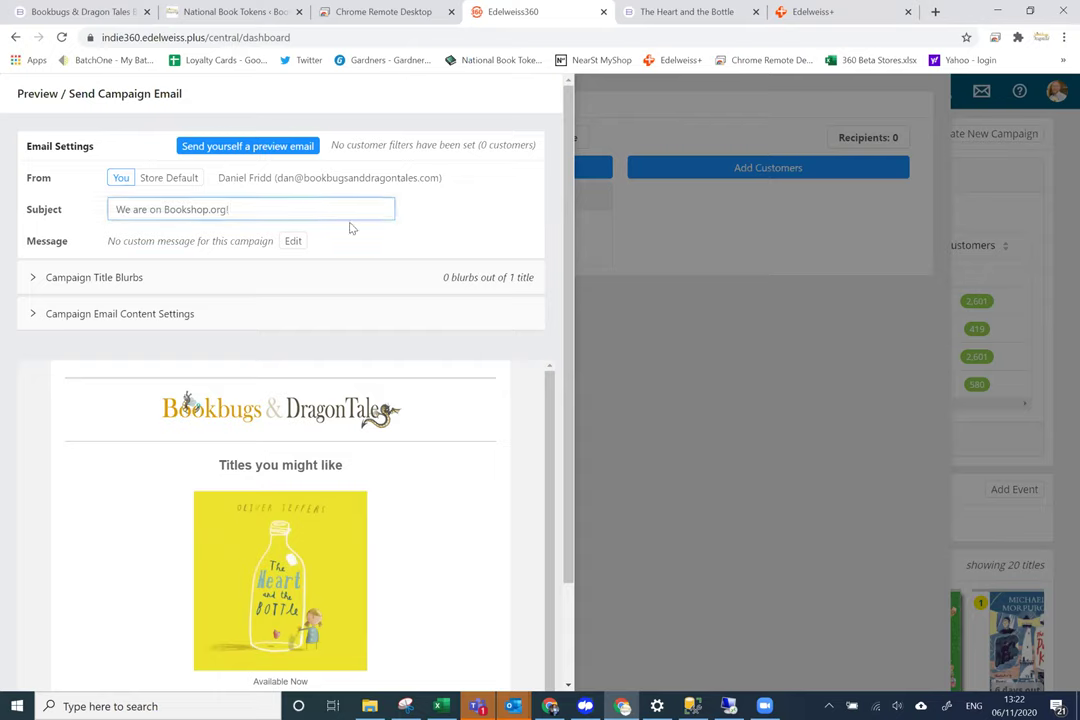
{"action": "mouse_move", "coordinate": [485, 158]}
- Start a custom message with the greeting 'Hello Lovely Customers'
{"action": "left_click", "coordinate": [292, 242]}
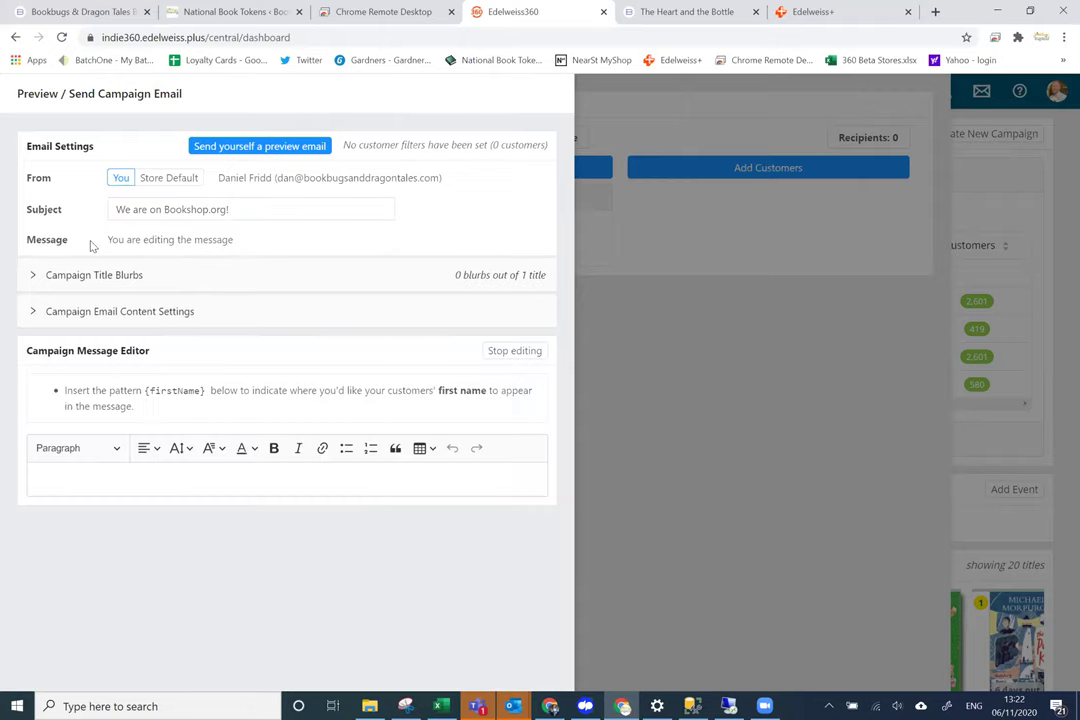
{"action": "left_click", "coordinate": [140, 488]}
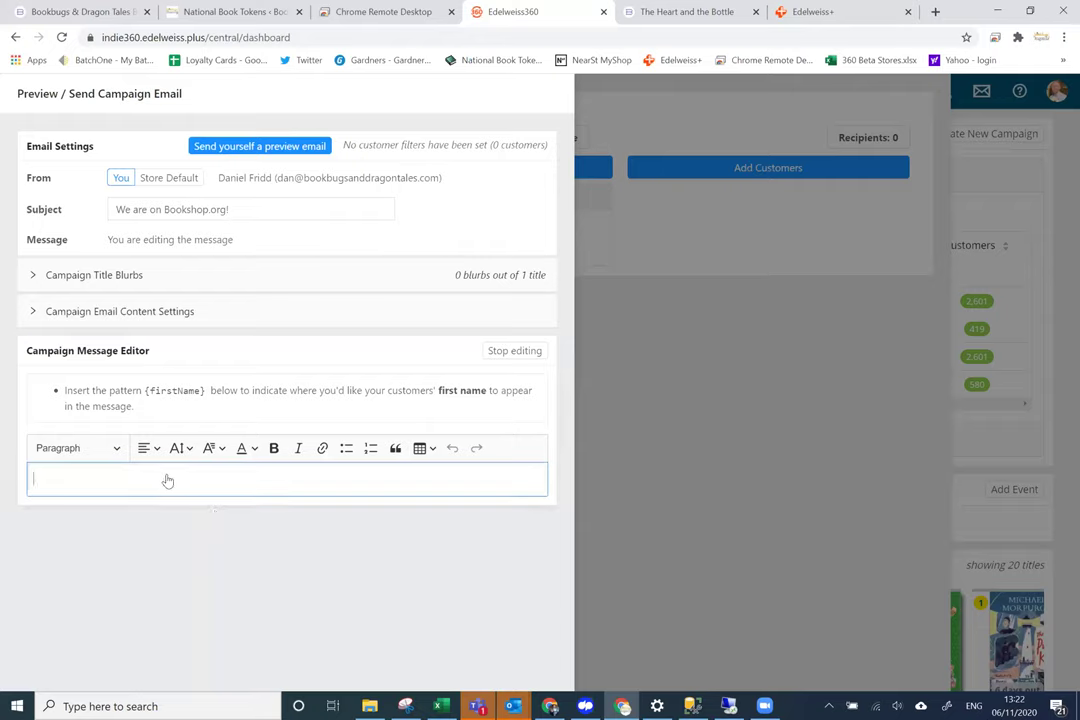
{"action": "type", "text": "Hello Lovely Customers"}
{"action": "key", "text": "Return"}
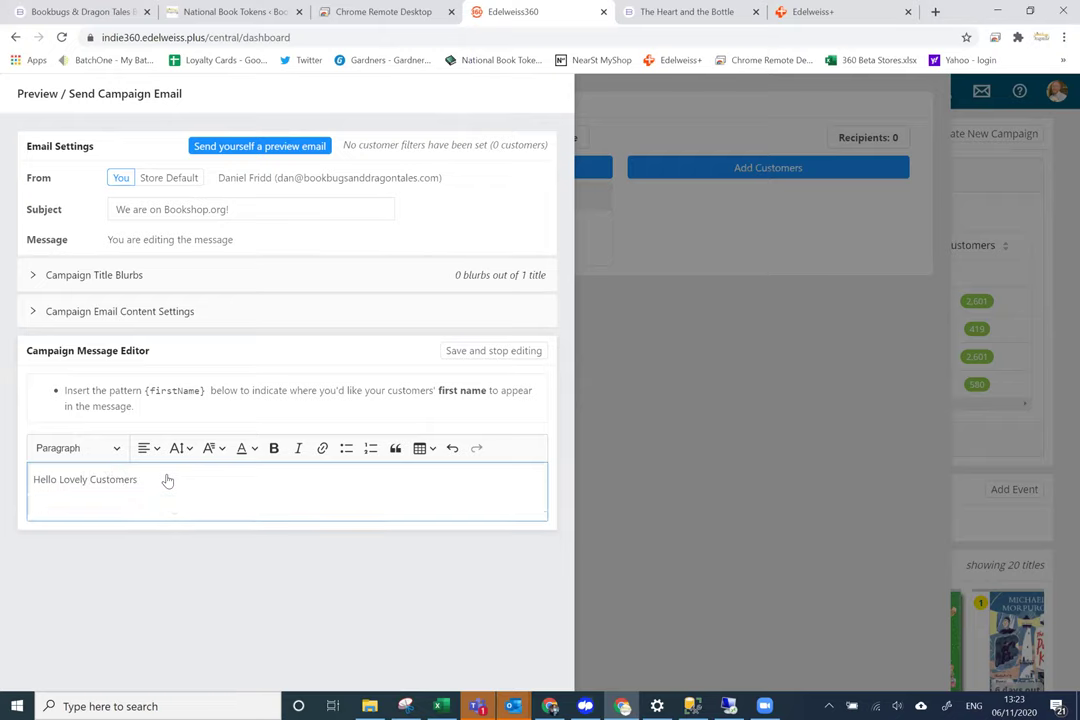
- Announce browsing and buying books directly through Bookshop.org, followed by the pasted shop address
{"action": "type", "text": "We have an e"}
{"action": "type", "text": "xciting ann"}
{"action": "type", "text": "ounc"}
{"action": "type", "text": "emtn"}
{"action": "key", "text": "BackSpace"}
{"action": "key", "text": "BackSpace"}
{"action": "type", "text": "nt "}
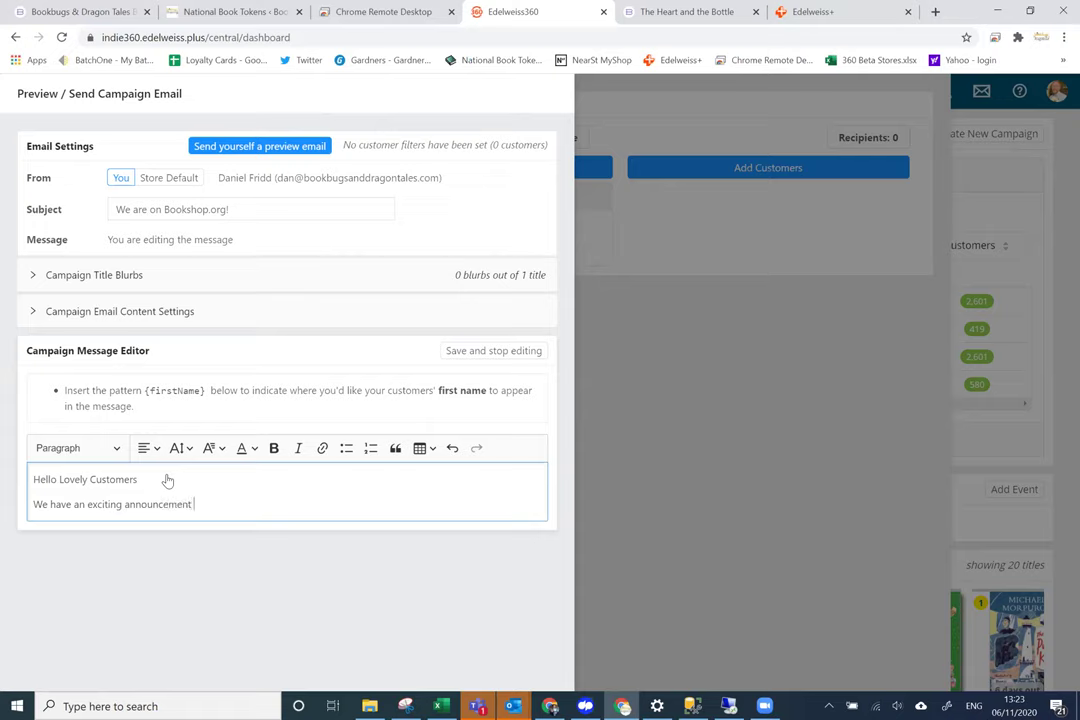
{"action": "type", "text": "to make"}
{"action": "type", "text": ". We are now"}
{"action": "key", "text": "BackSpace"}
{"action": "key", "text": "BackSpace"}
{"action": "key", "text": "BackSpace"}
{"action": "key", "text": "BackSpace"}
{"action": "key", "text": "BackSpace"}
{"action": "key", "text": "BackSpace"}
{"action": "key", "text": "BackSpace"}
{"action": "key", "text": "BackSpace"}
{"action": "key", "text": "BackSpace"}
{"action": "key", "text": "BackSpace"}
{"action": "key", "text": "BackSpace"}
{"action": "type", "text": "You can now brows"}
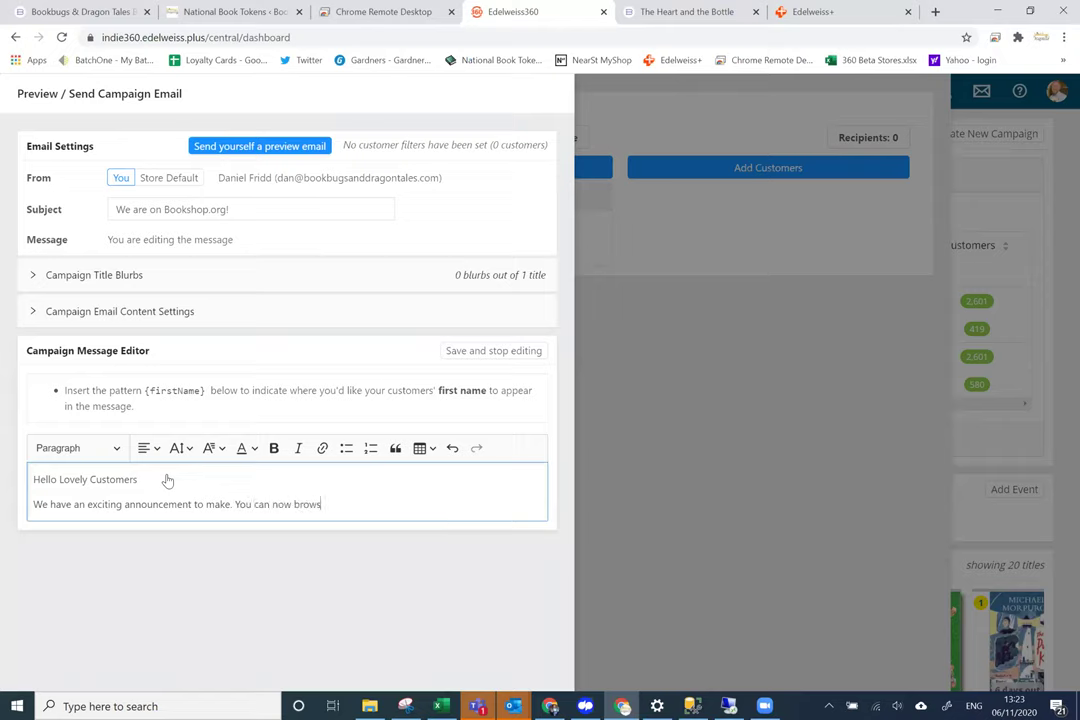
{"action": "type", "text": "e and purchase books directely"}
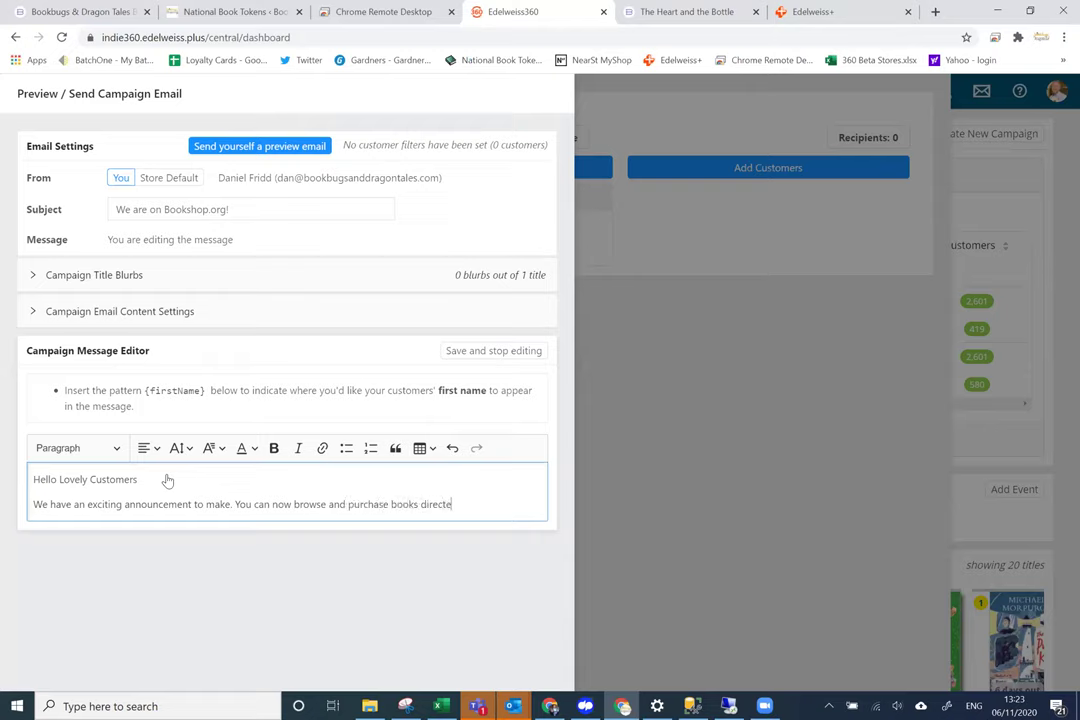
{"action": "key", "text": "BackSpace"}
{"action": "key", "text": "BackSpace"}
{"action": "key", "text": "BackSpace"}
{"action": "key", "text": "BackSpace"}
{"action": "type", "text": "ly through Bookshop.or"}
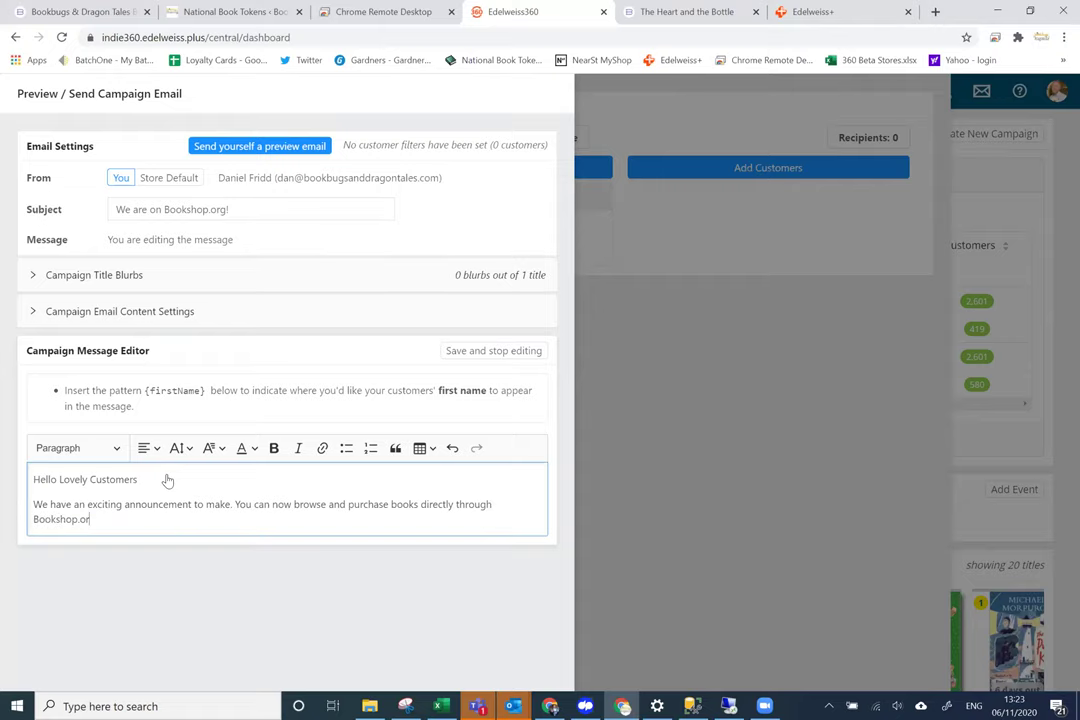
{"action": "type", "text": "g. If you click on nay of these"}
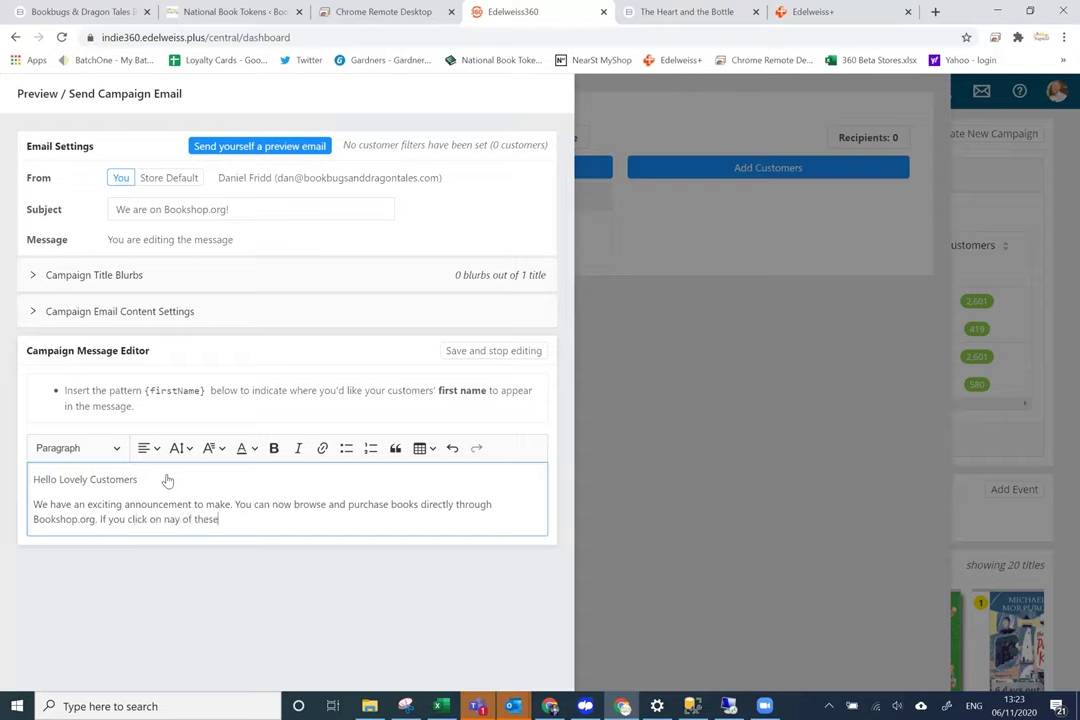
{"action": "type", "text": " titles or"}
{"action": "type", "text": "https://uk.bookshop.org/shop/bookbugs"}
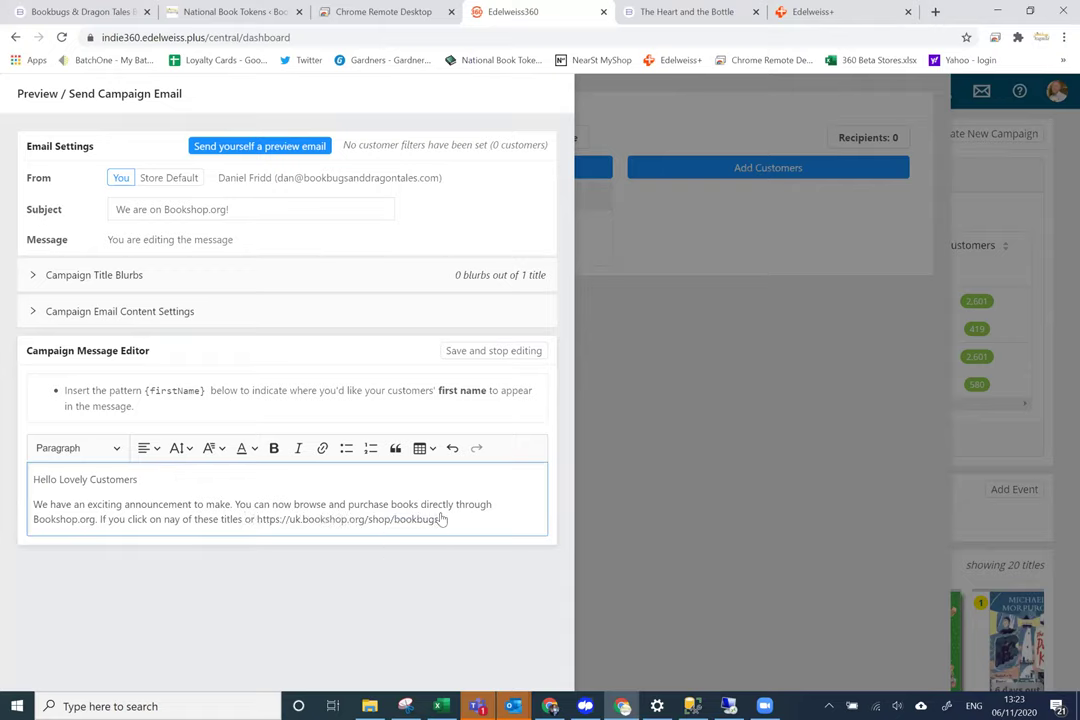
{"action": "left_click_drag", "start_coordinate": [440, 520], "coordinate": [256, 529]}
{"action": "key", "text": "ctrl+c"}
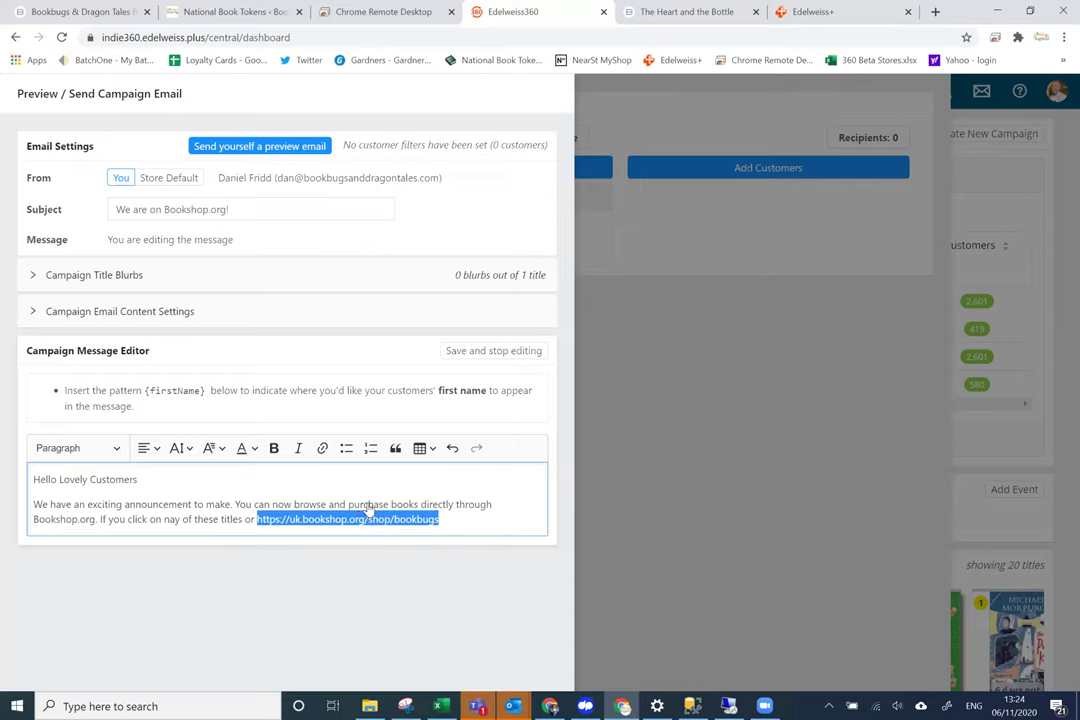
- Link the shop address, correct 'nay' to 'any', then remove the link again
{"action": "left_click", "coordinate": [324, 449]}
{"action": "key", "text": "ctrl+v"}
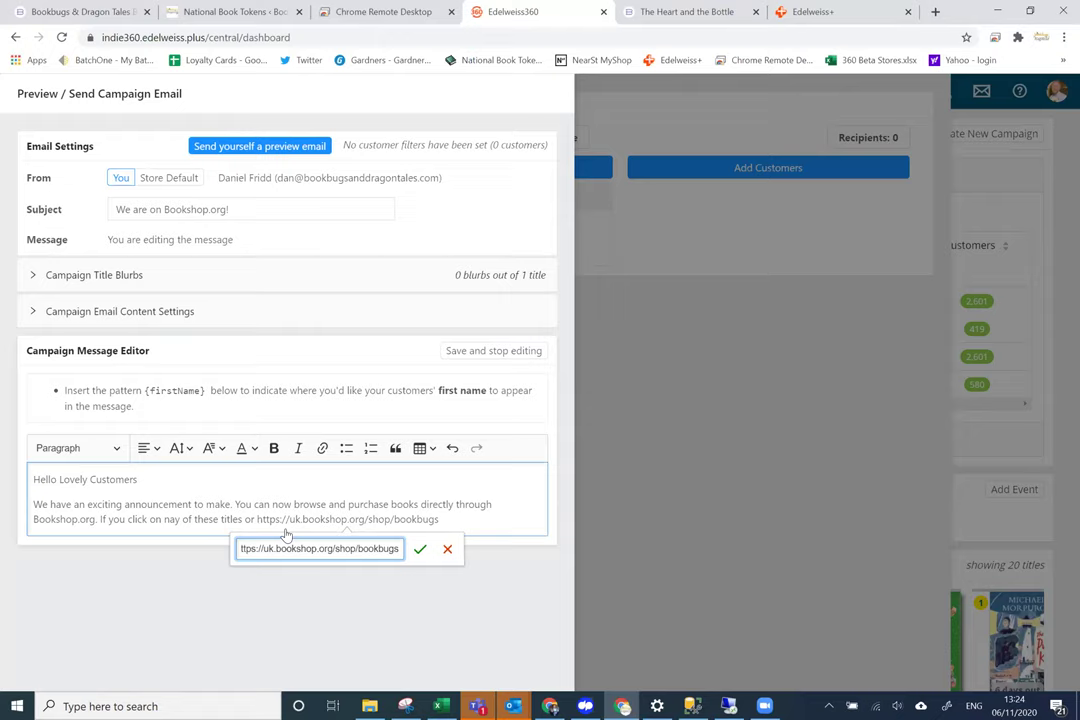
{"action": "left_click", "coordinate": [420, 549]}
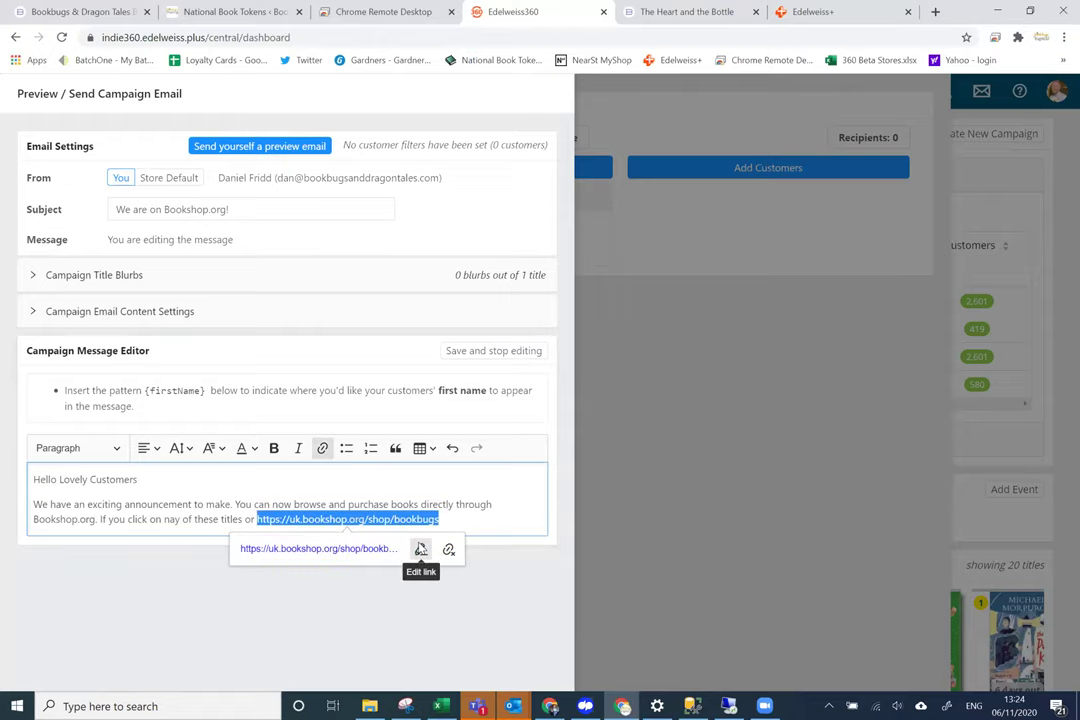
{"action": "left_click", "coordinate": [438, 520]}
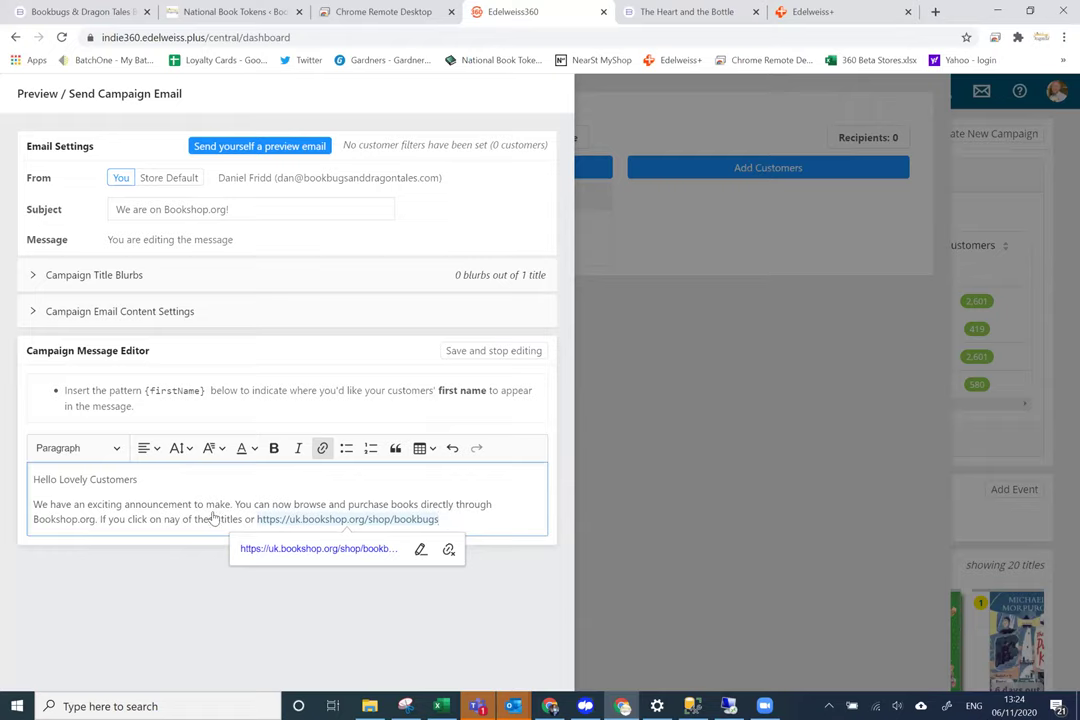
{"action": "left_click", "coordinate": [169, 522]}
{"action": "key", "text": "Delete"}
{"action": "type", "text": "a"}
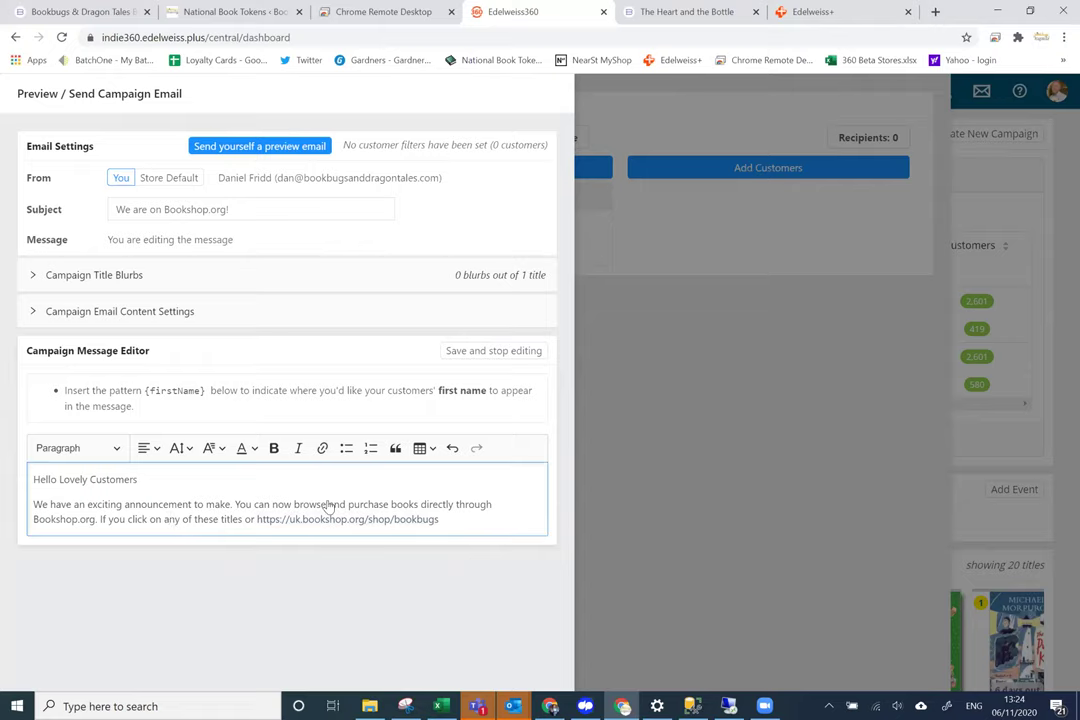
{"action": "left_click", "coordinate": [460, 524]}
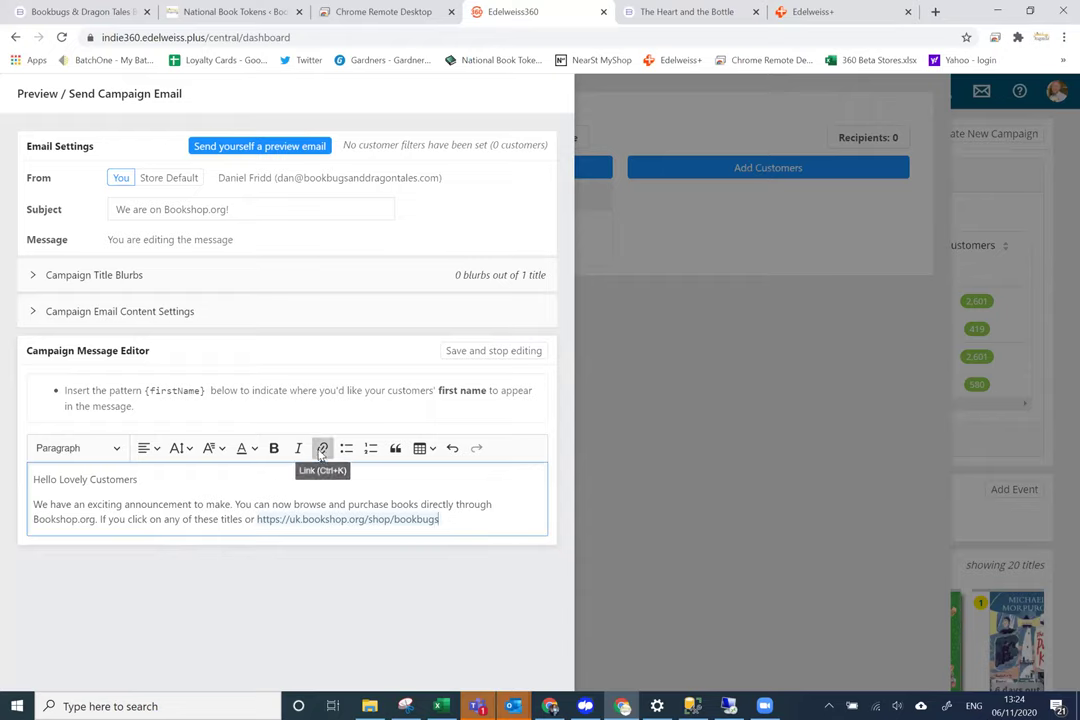
{"action": "left_click", "coordinate": [492, 514]}
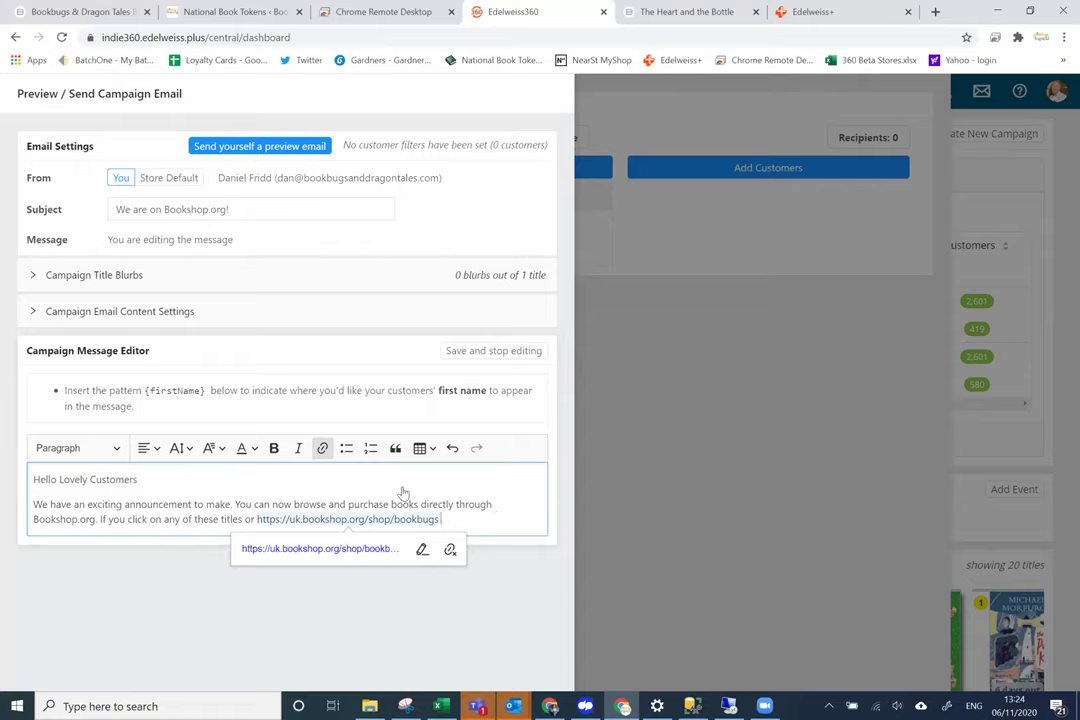
{"action": "left_click", "coordinate": [450, 549]}
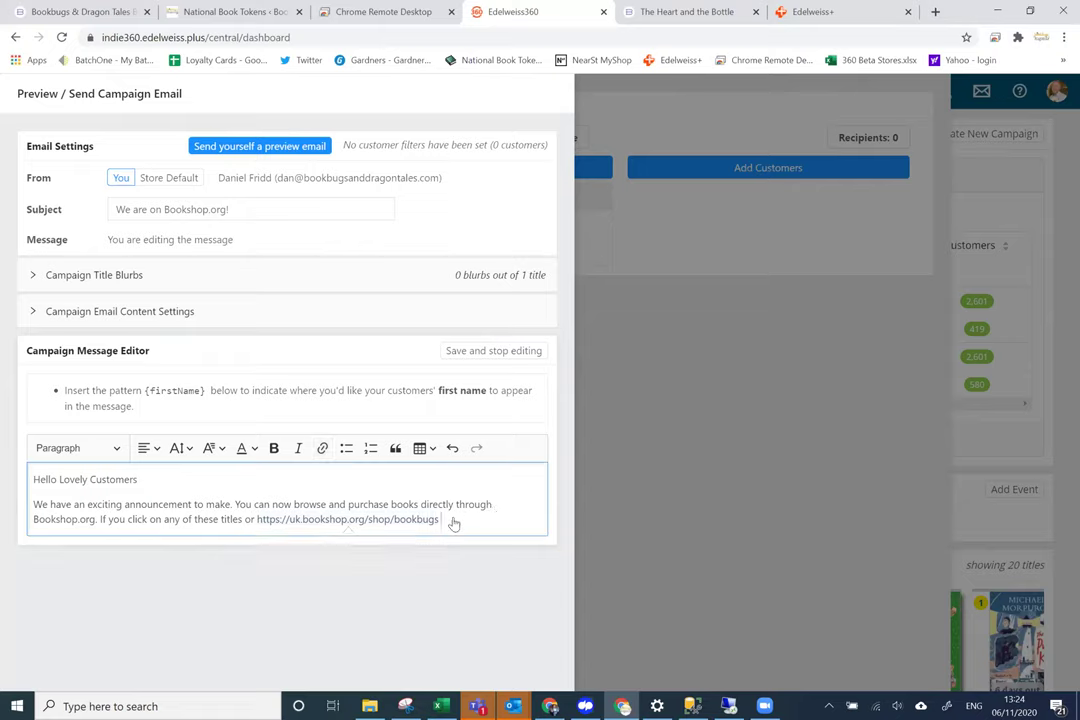
- Add 'then we will benefit from youjr book buying' and make the shop address a link again
{"action": "type", "text": "then we will benefit from youjr bo"}
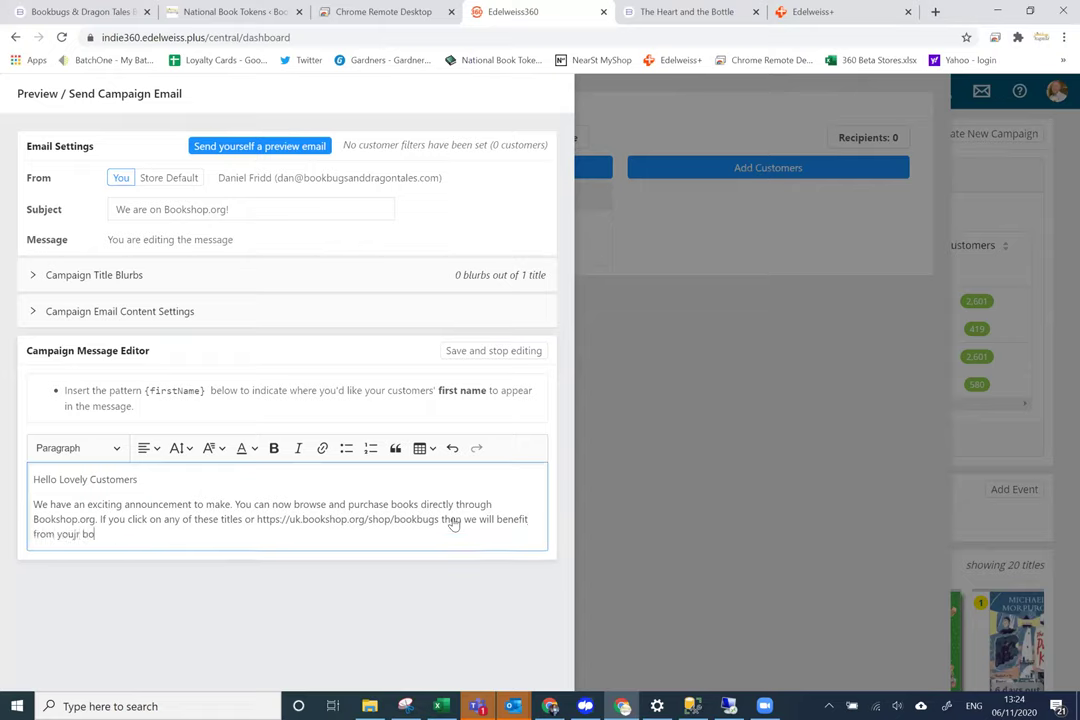
{"action": "type", "text": "ok buying"}
{"action": "left_click_drag", "start_coordinate": [438, 520], "coordinate": [256, 522]}
{"action": "key", "text": "ctrl+c"}
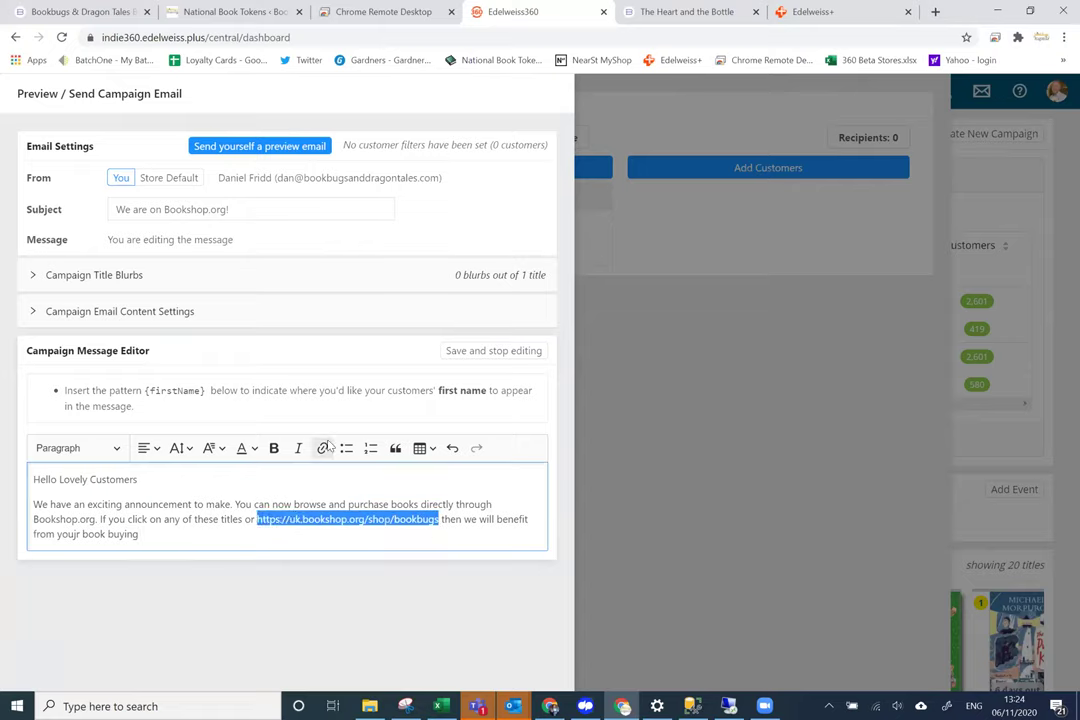
{"action": "left_click", "coordinate": [322, 448]}
{"action": "key", "text": "ctrl+v"}
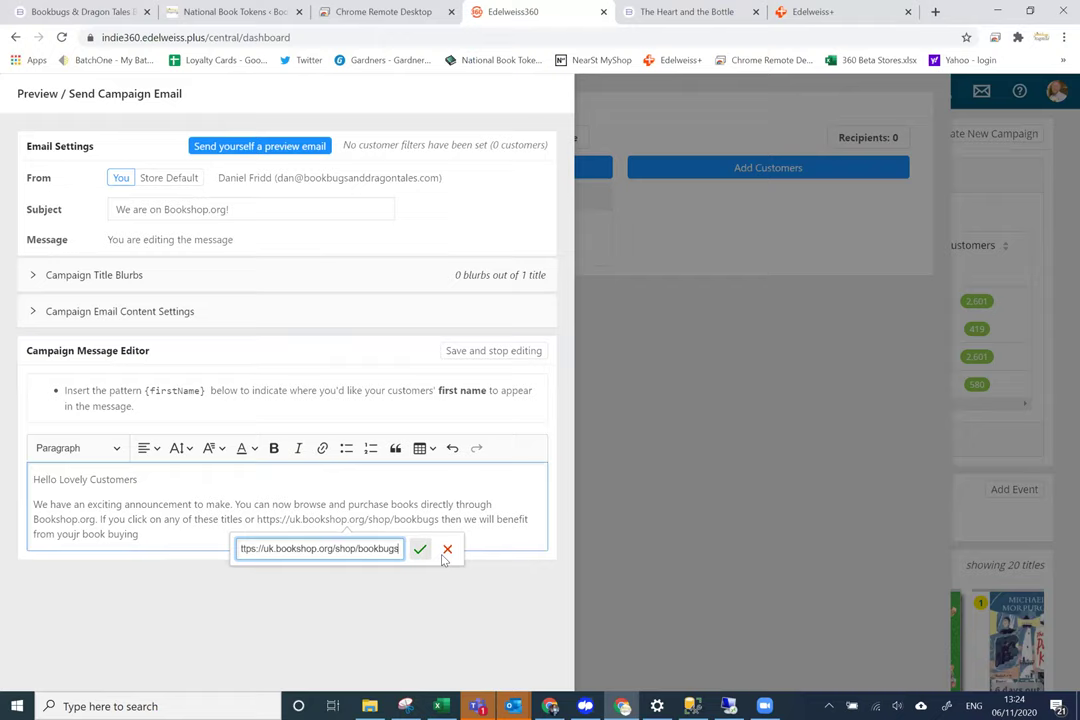
{"action": "left_click", "coordinate": [420, 549]}
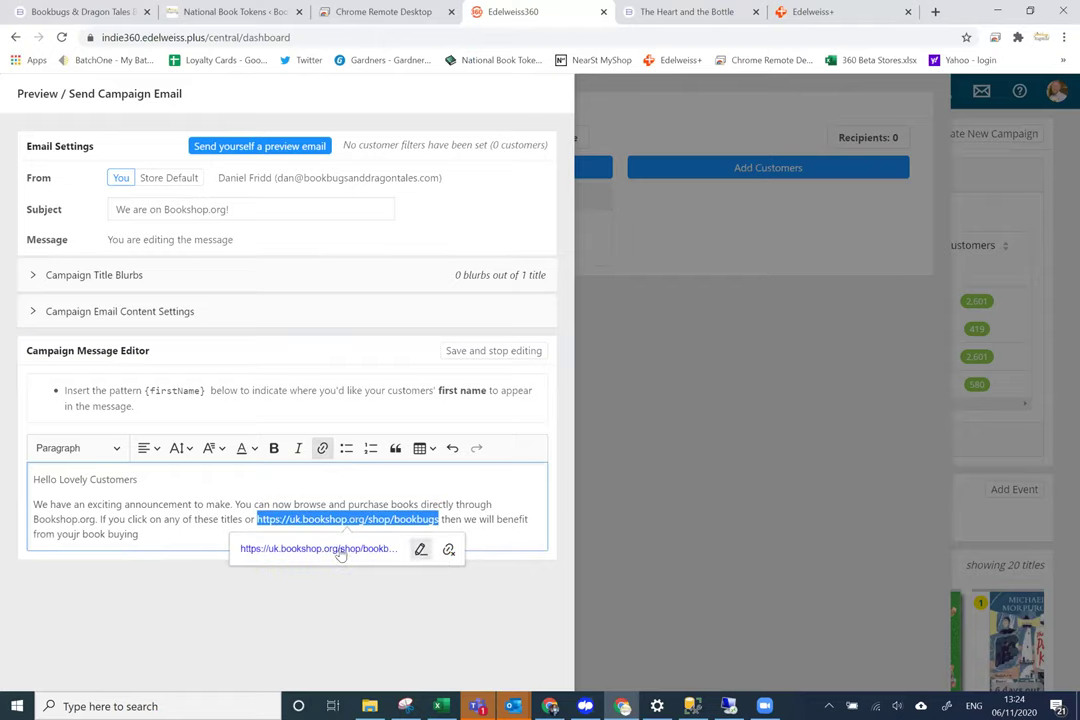
- Add 'I hope you are well' and 'The Bookbugs TeaM', fix 'youjr' to 'your', and save
{"action": "left_click", "coordinate": [168, 538]}
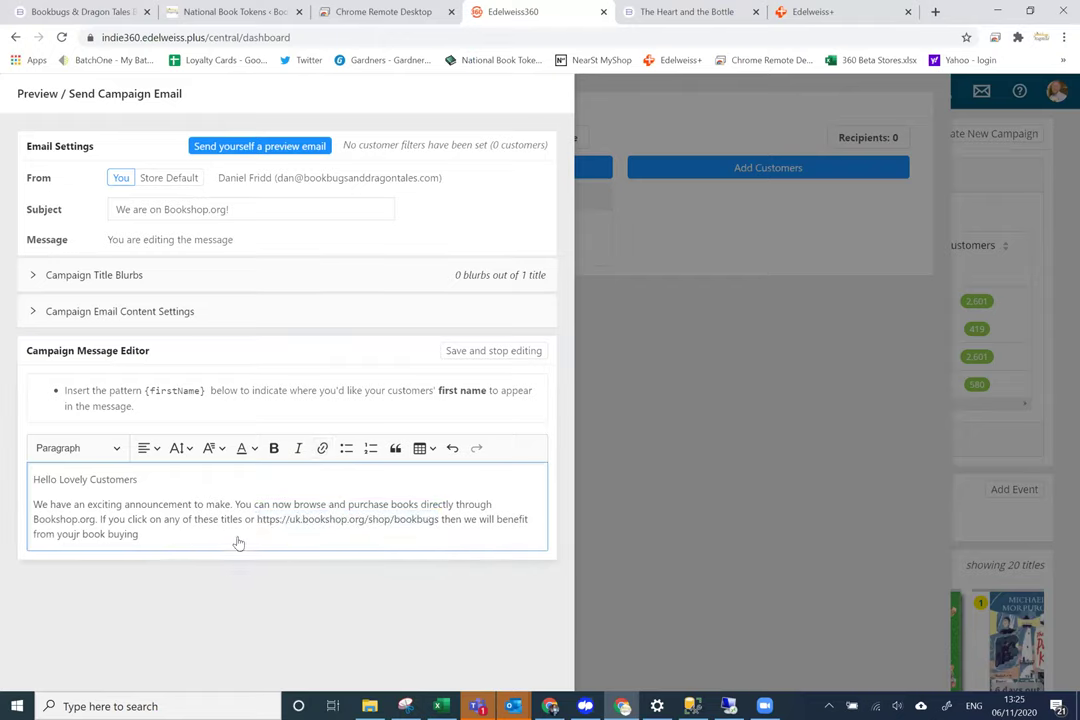
{"action": "key", "text": "Return"}
{"action": "key", "text": "Return"}
{"action": "type", "text": "V"}
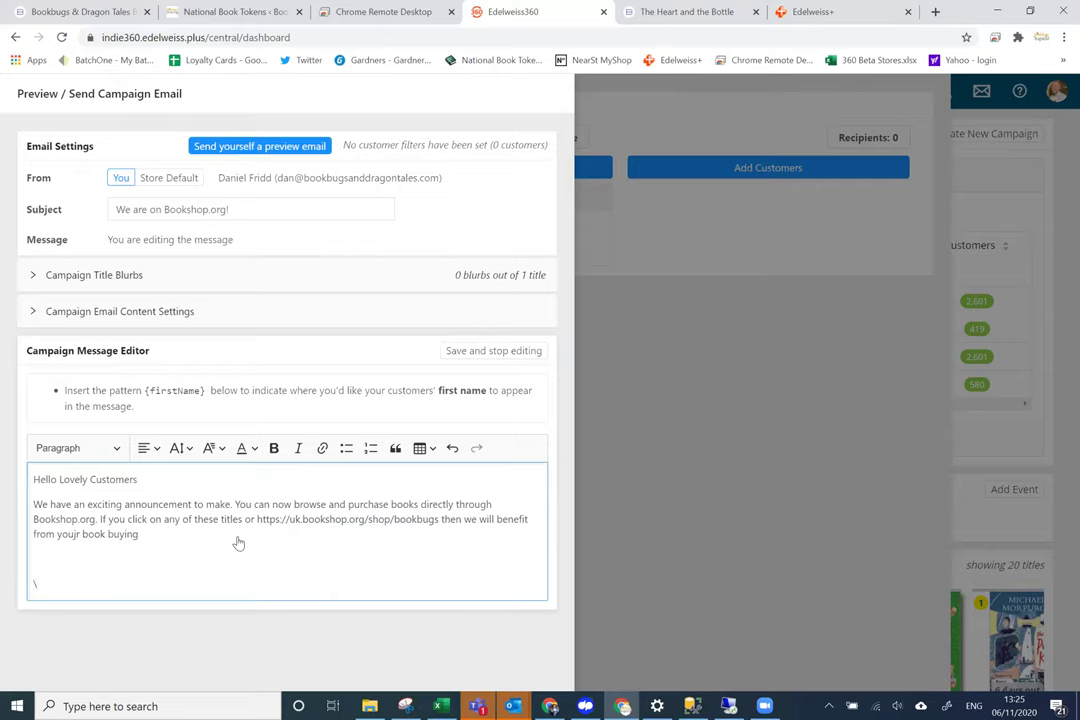
{"action": "key", "text": "BackSpace"}
{"action": "type", "text": "I hope you are we"}
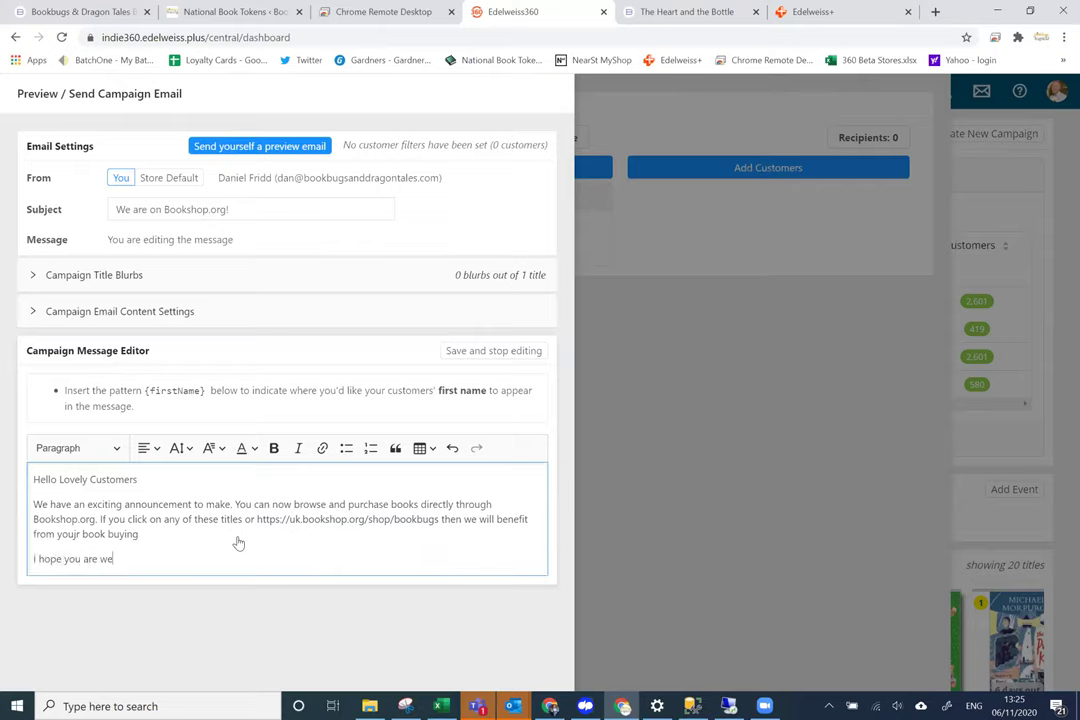
{"action": "type", "text": "ll"}
{"action": "key", "text": "Return"}
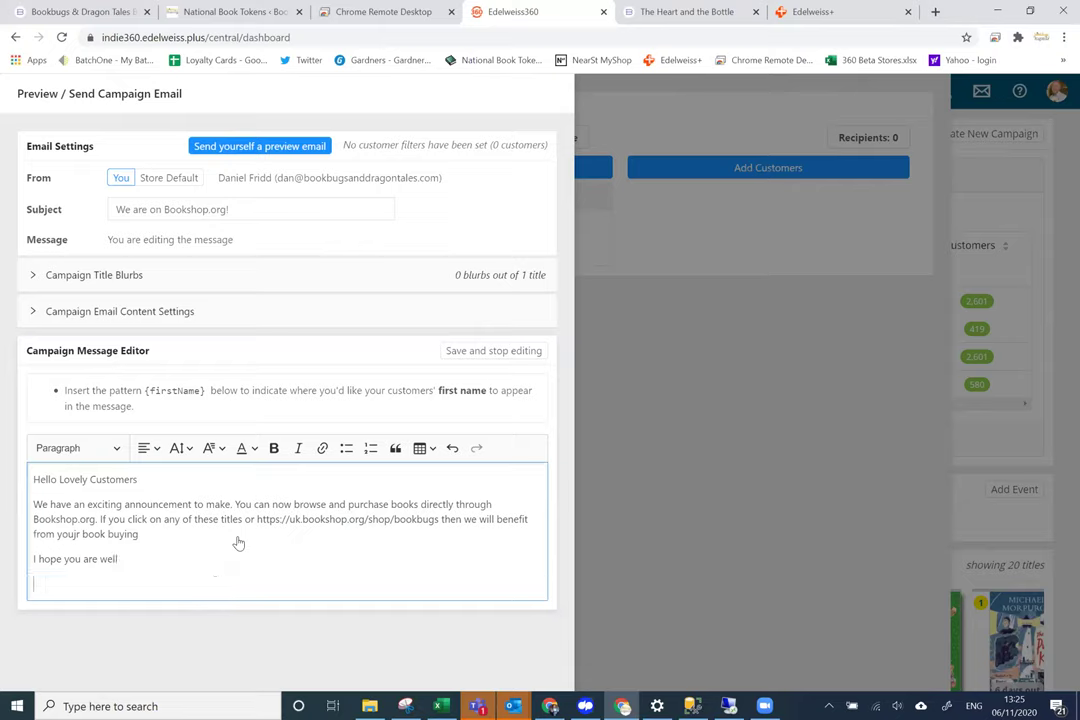
{"action": "type", "text": "The Bookbugs TeaM"}
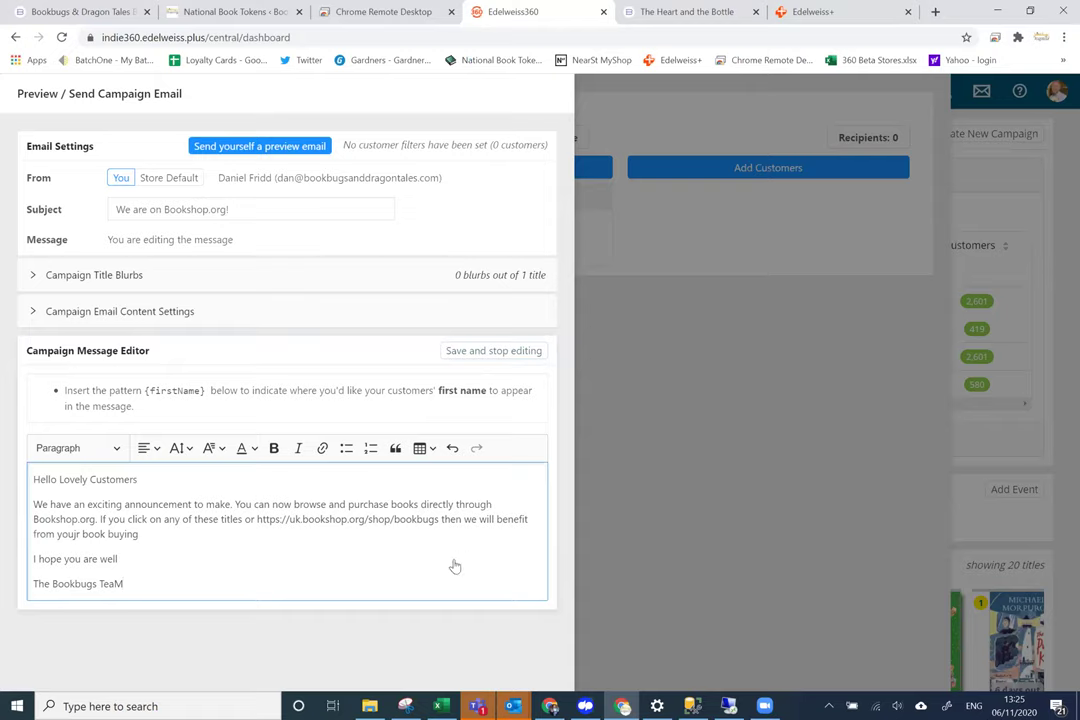
{"action": "left_click", "coordinate": [75, 536]}
{"action": "key", "text": "BackSpace"}
{"action": "left_click", "coordinate": [477, 360]}
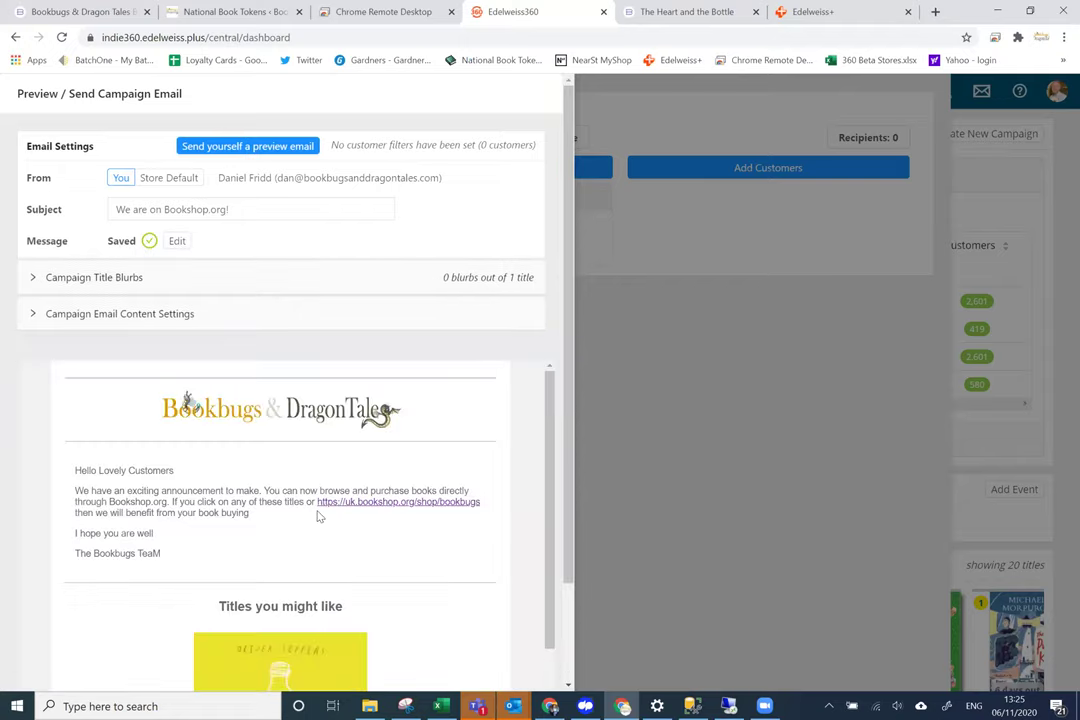
- Scroll the preview to review the saved message above The Heart and the Bottle
{"action": "scroll", "coordinate": [419, 542], "scroll_direction": "down", "scroll_amount": 2}
{"action": "scroll", "coordinate": [400, 542], "scroll_direction": "up", "scroll_amount": 1}
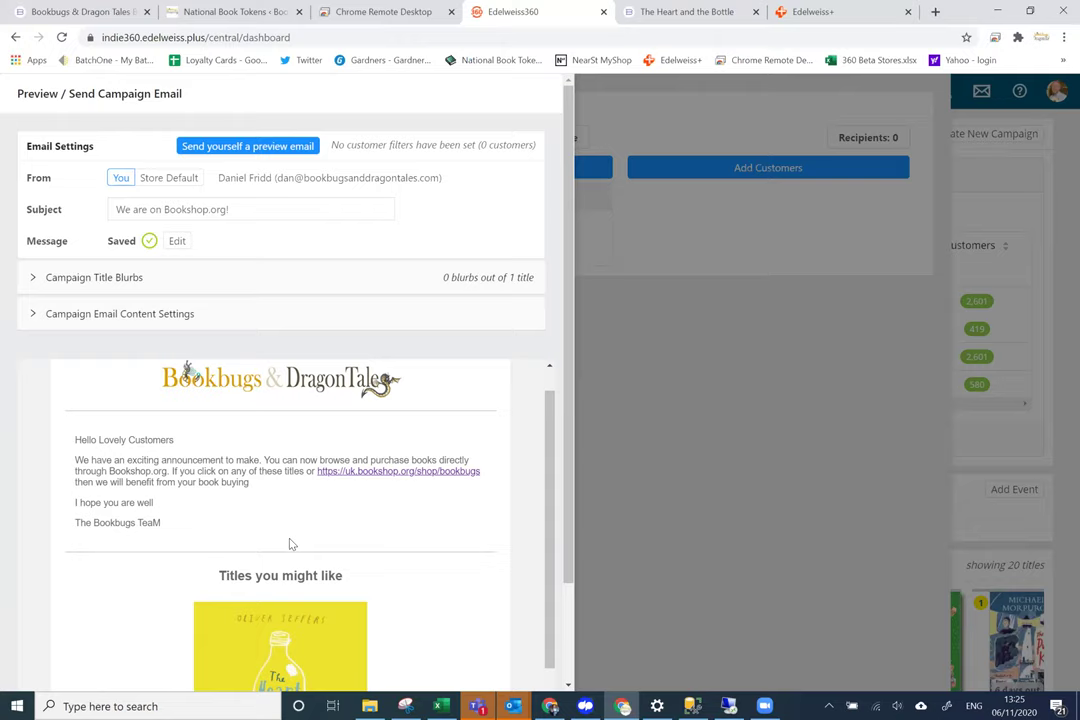
{"action": "scroll", "coordinate": [290, 544], "scroll_direction": "down", "scroll_amount": 2}
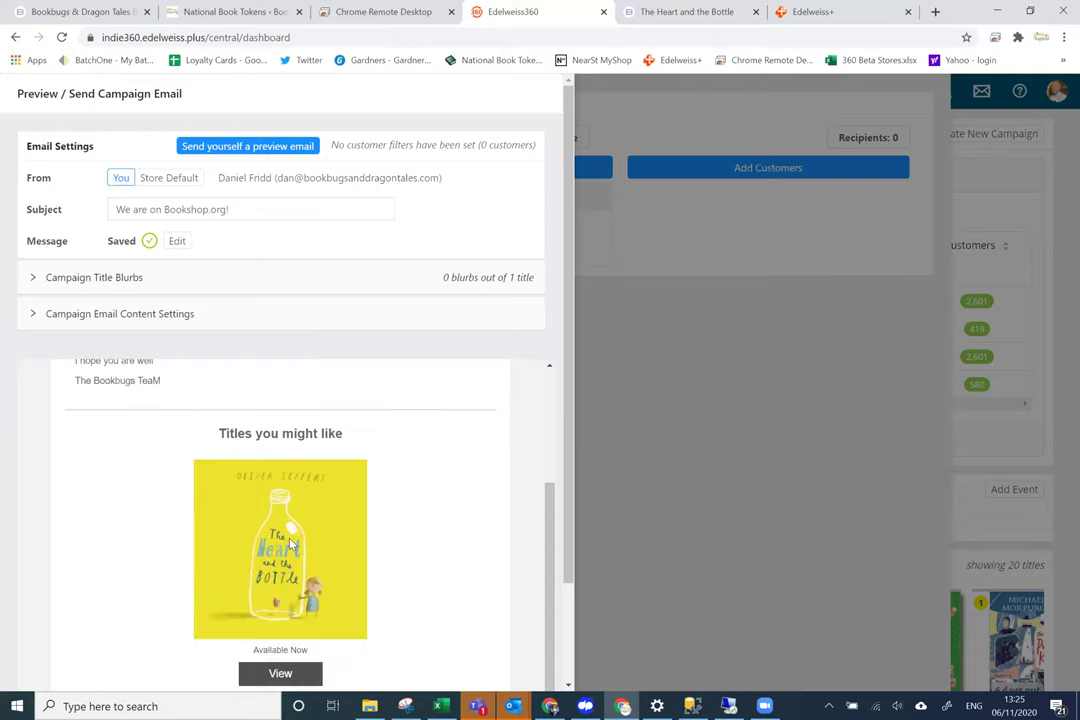
{"action": "scroll", "coordinate": [290, 544], "scroll_direction": "up", "scroll_amount": 3}
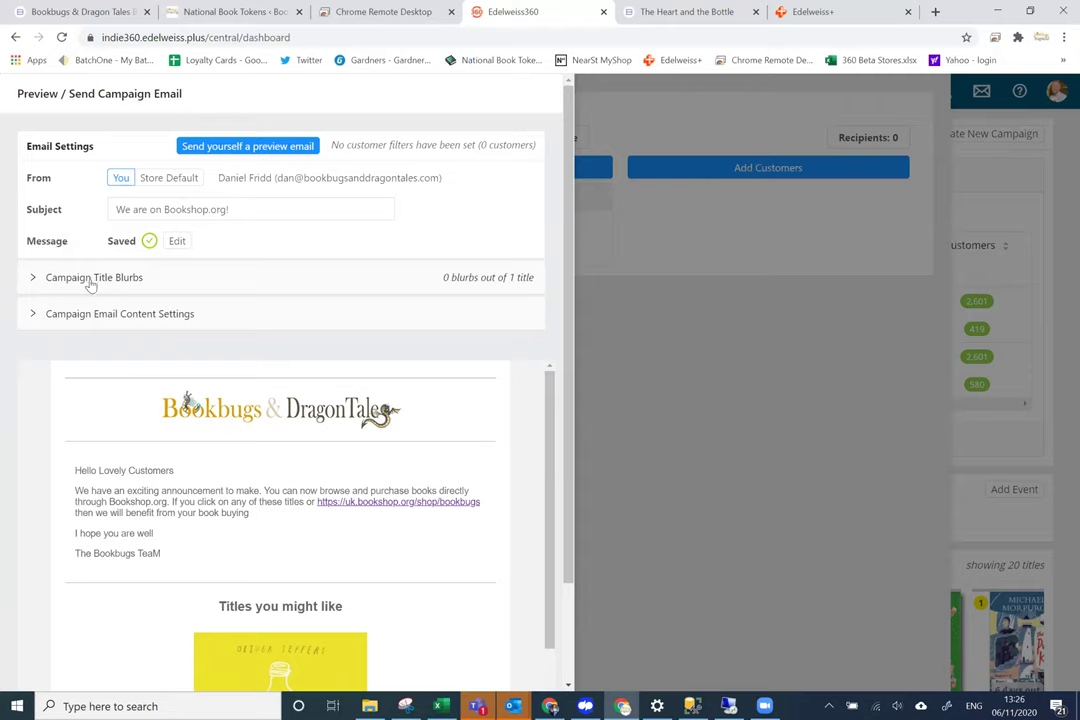
{"action": "left_click", "coordinate": [90, 279]}
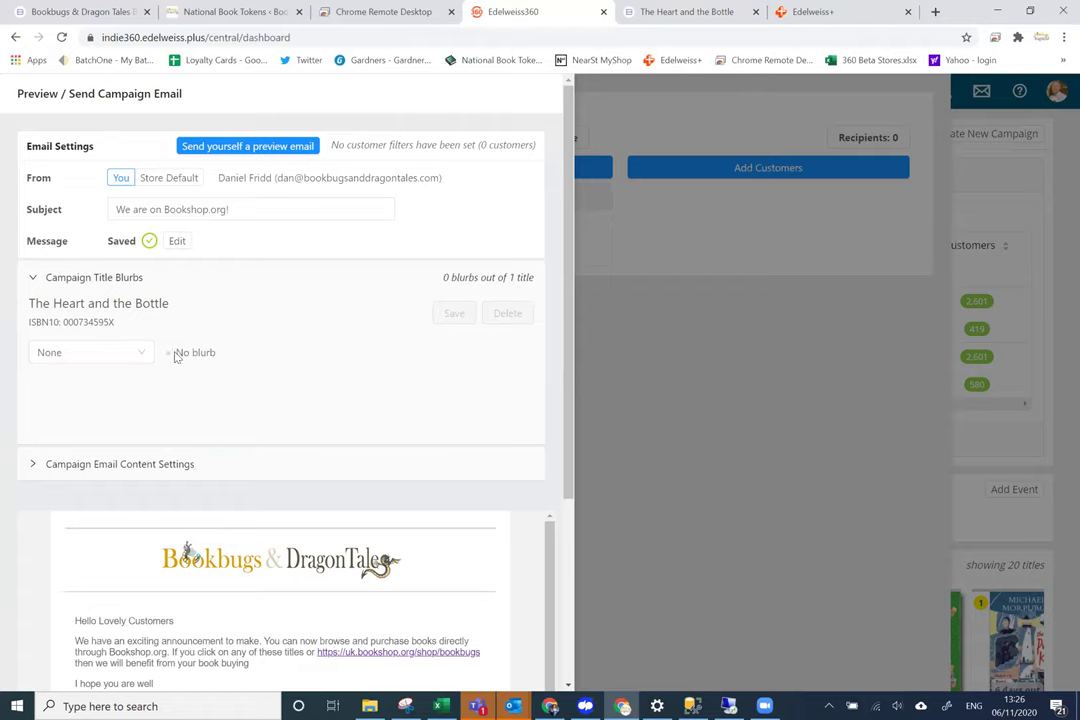
{"action": "left_click", "coordinate": [140, 355]}
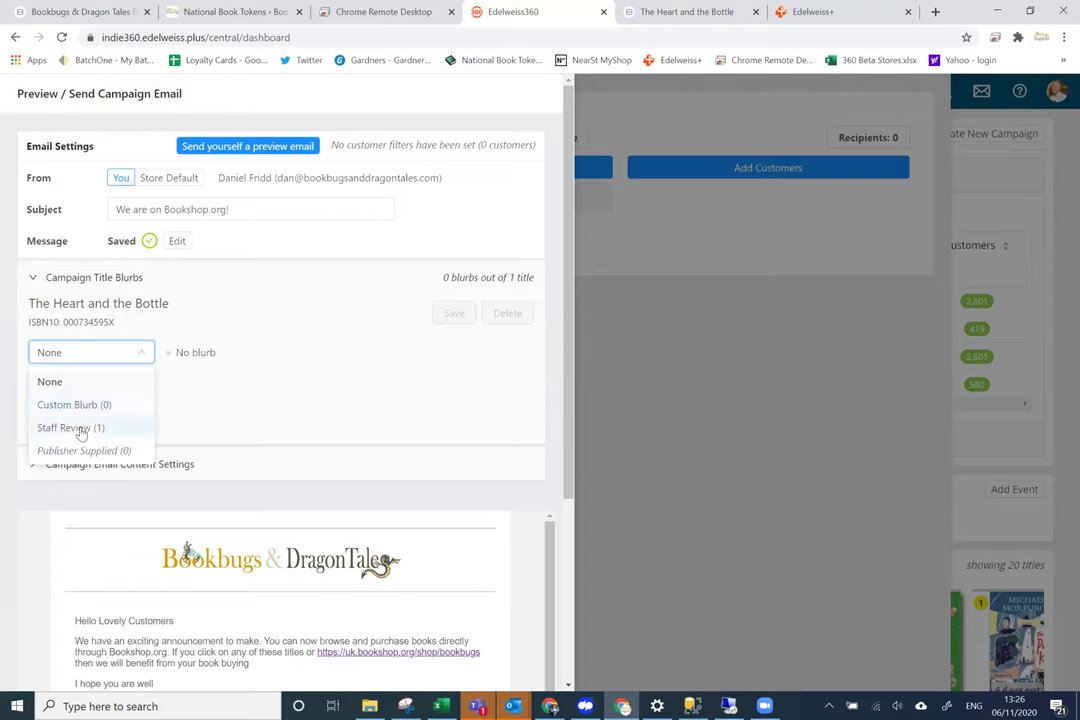
{"action": "left_click", "coordinate": [70, 427]}
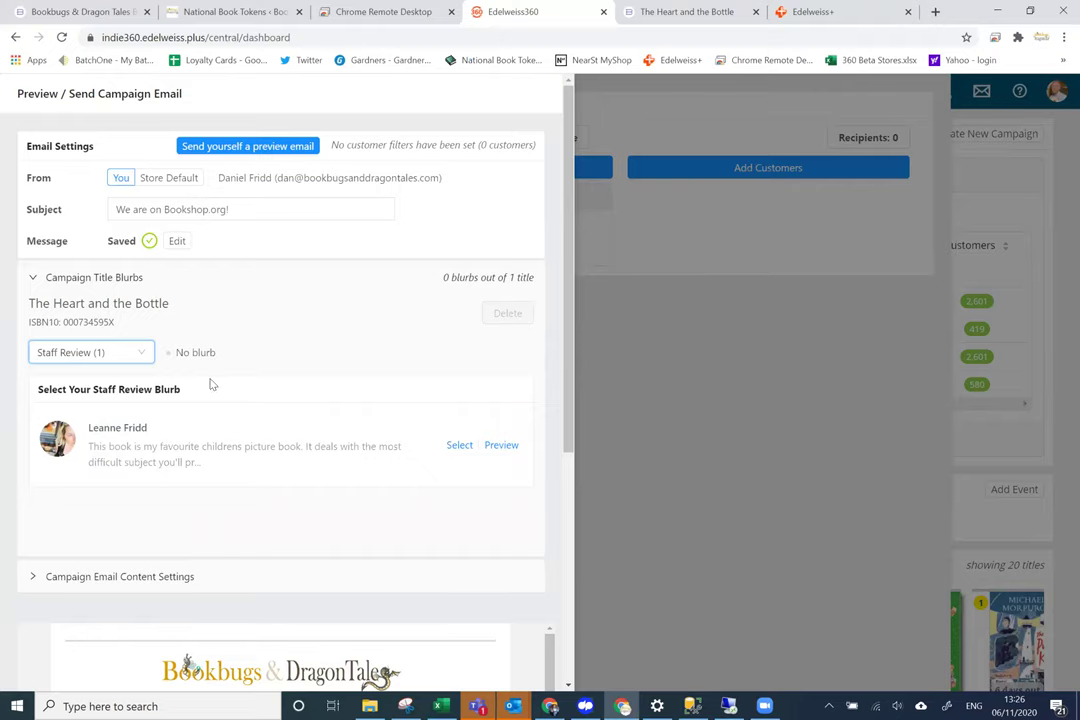
{"action": "left_click", "coordinate": [459, 446]}
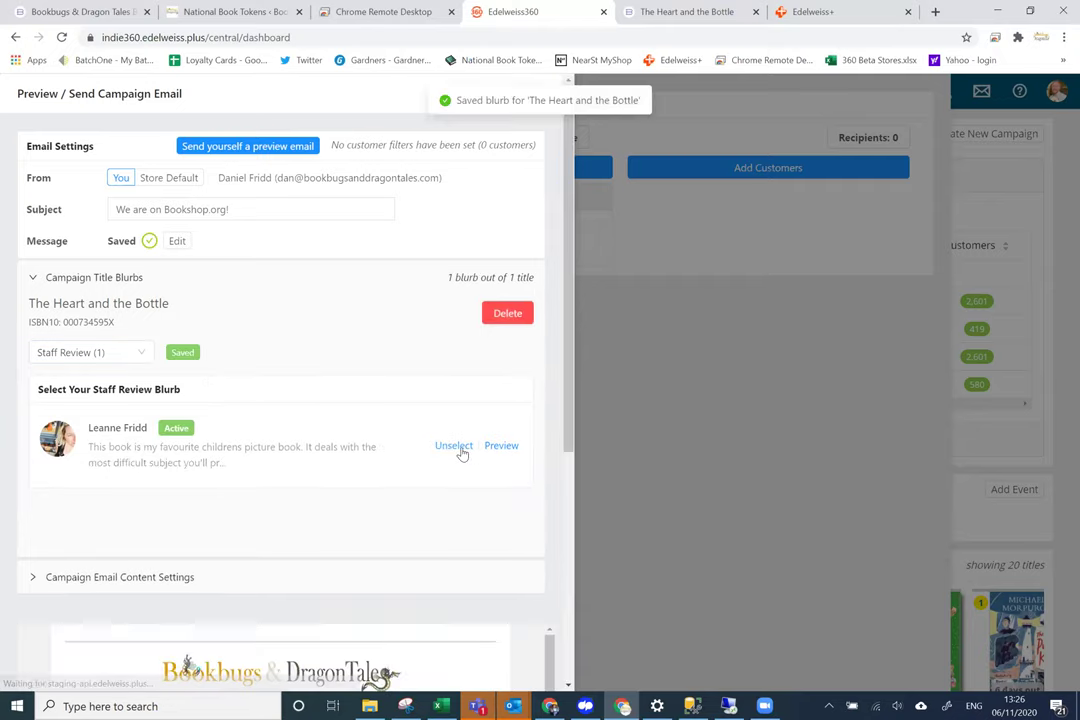
{"action": "left_click_drag", "start_coordinate": [568, 390], "coordinate": [566, 600]}
{"action": "scroll", "coordinate": [425, 588], "scroll_direction": "down", "scroll_amount": 1}
{"action": "scroll", "coordinate": [425, 588], "scroll_direction": "down", "scroll_amount": 1}
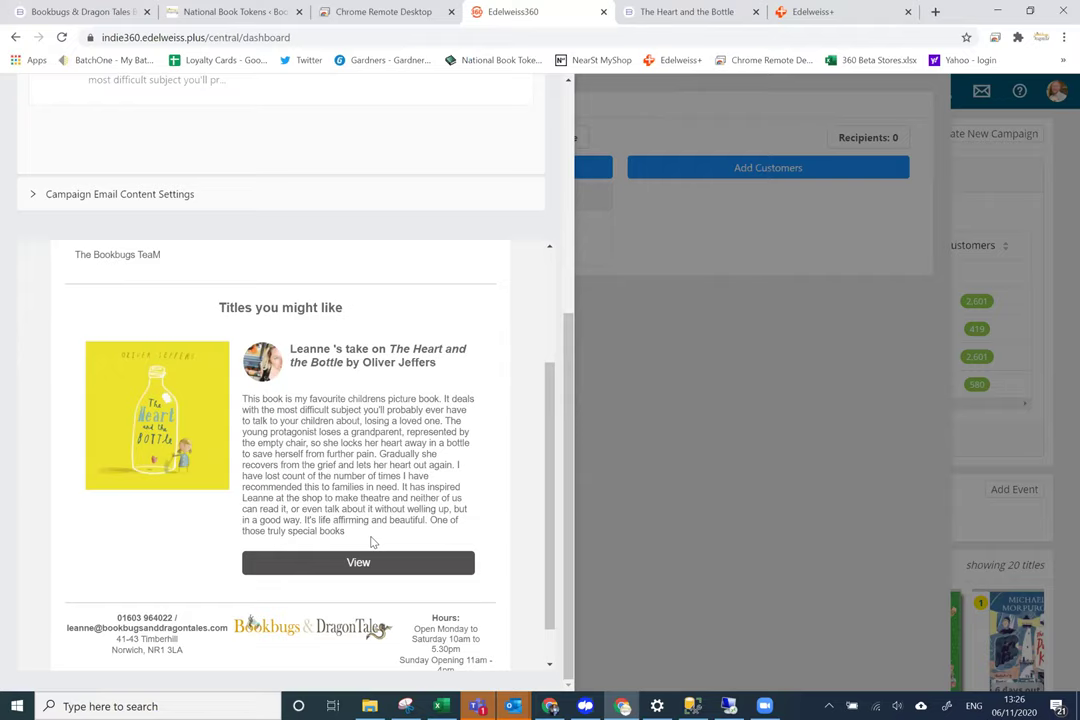
{"action": "scroll", "coordinate": [359, 282], "scroll_direction": "up", "scroll_amount": 2}
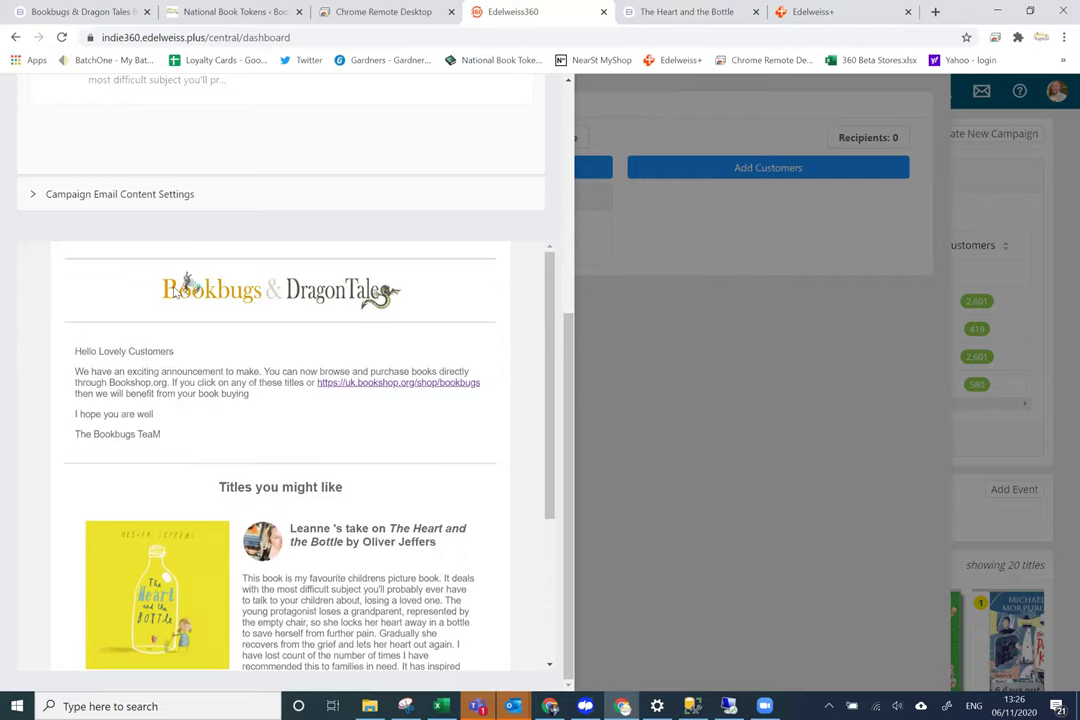
{"action": "scroll", "coordinate": [323, 376], "scroll_direction": "up", "scroll_amount": 3}
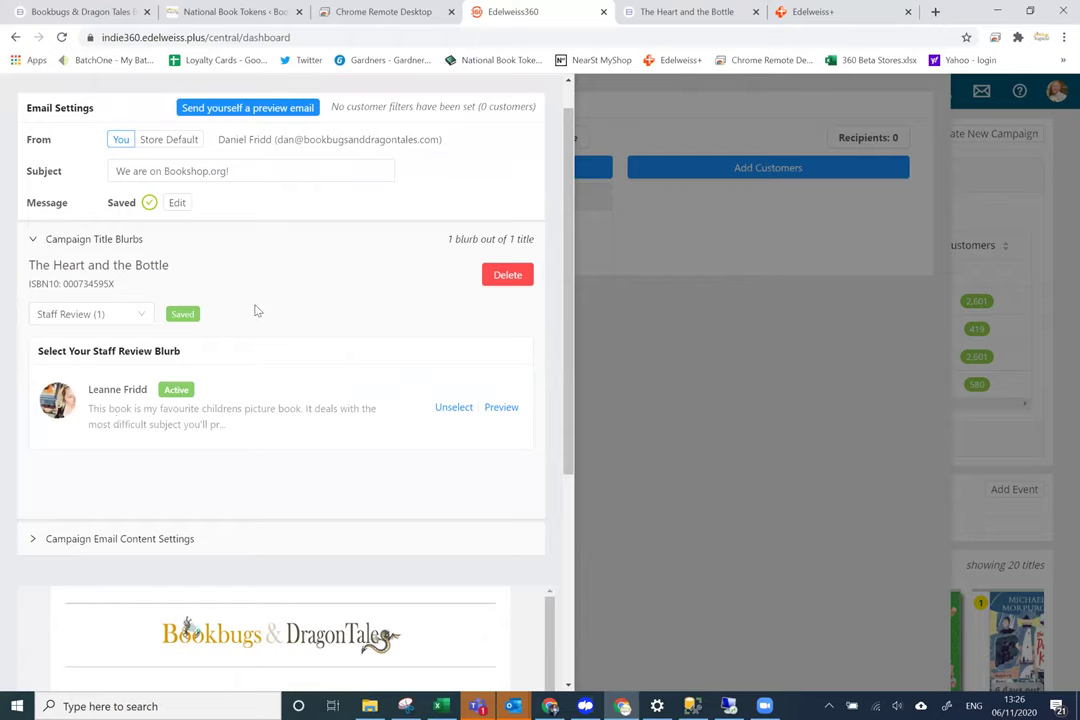
- Switch The Heart and the Bottle to a Custom Blurb reading 'We Love this book' and save it
{"action": "left_click", "coordinate": [140, 316]}
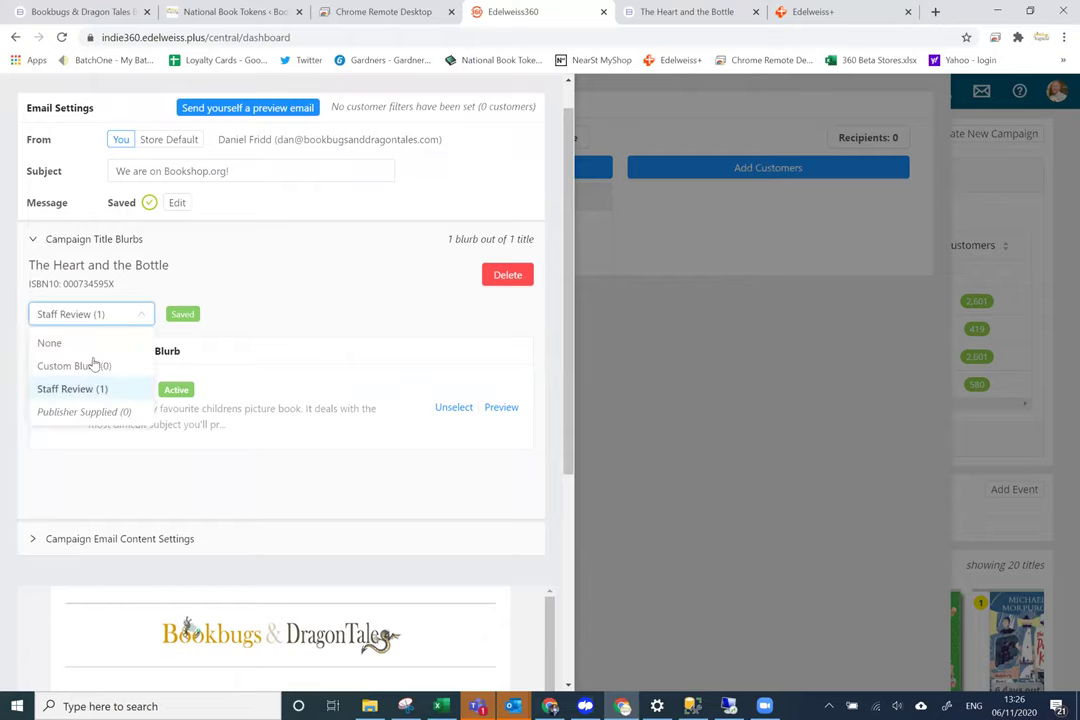
{"action": "left_click", "coordinate": [91, 368]}
{"action": "left_click", "coordinate": [142, 388]}
{"action": "type", "text": "wE lOVE THIS BOOK"}
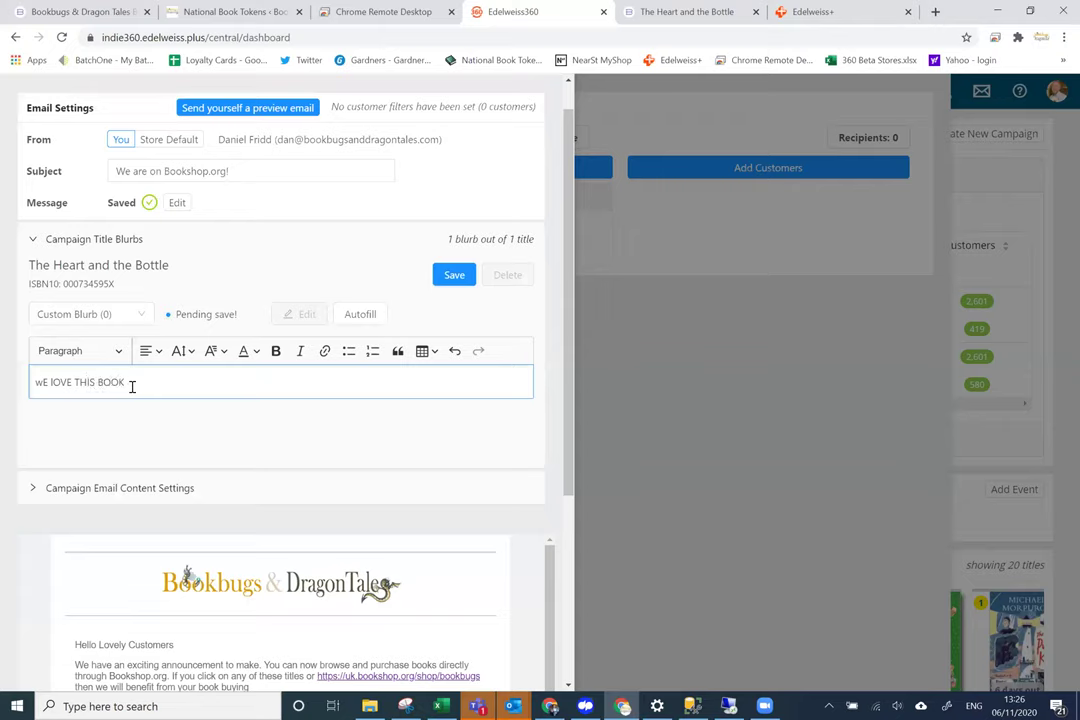
{"action": "key", "text": "BackSpace"}
{"action": "key", "text": "BackSpace"}
{"action": "key", "text": "BackSpace"}
{"action": "key", "text": "BackSpace"}
{"action": "key", "text": "BackSpace"}
{"action": "key", "text": "BackSpace"}
{"action": "key", "text": "BackSpace"}
{"action": "key", "text": "BackSpace"}
{"action": "key", "text": "BackSpace"}
{"action": "key", "text": "BackSpace"}
{"action": "key", "text": "BackSpace"}
{"action": "key", "text": "BackSpace"}
{"action": "key", "text": "BackSpace"}
{"action": "key", "text": "BackSpace"}
{"action": "key", "text": "BackSpace"}
{"action": "key", "text": "BackSpace"}
{"action": "type", "text": "We"}
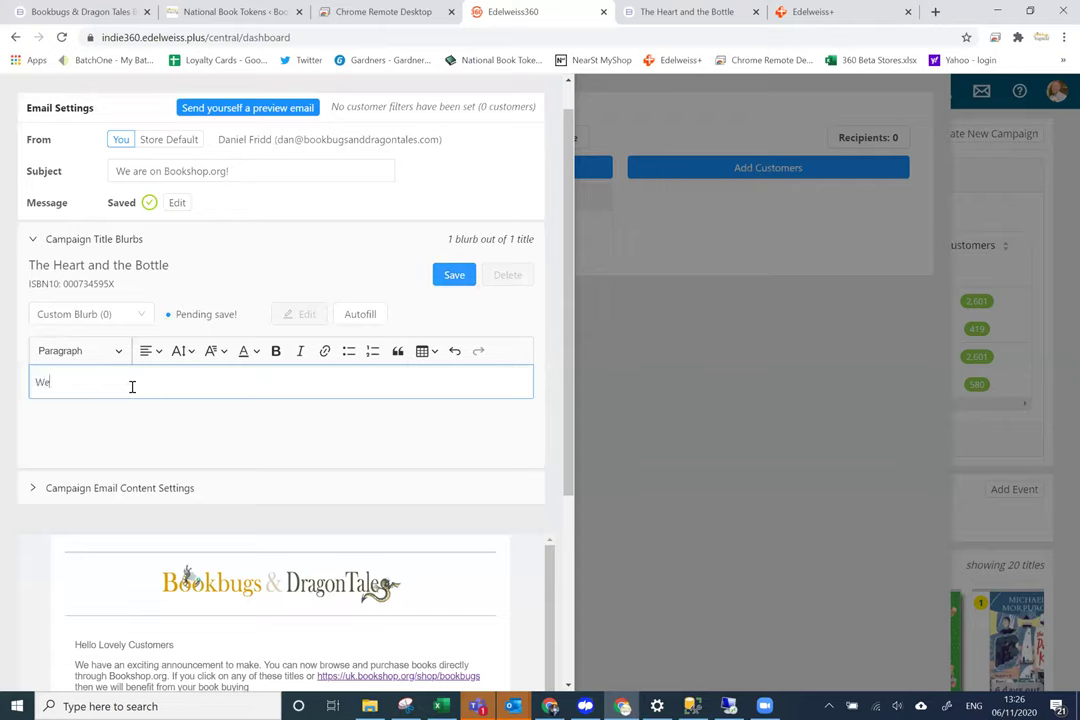
{"action": "type", "text": " Love this book!"}
{"action": "left_click", "coordinate": [453, 276]}
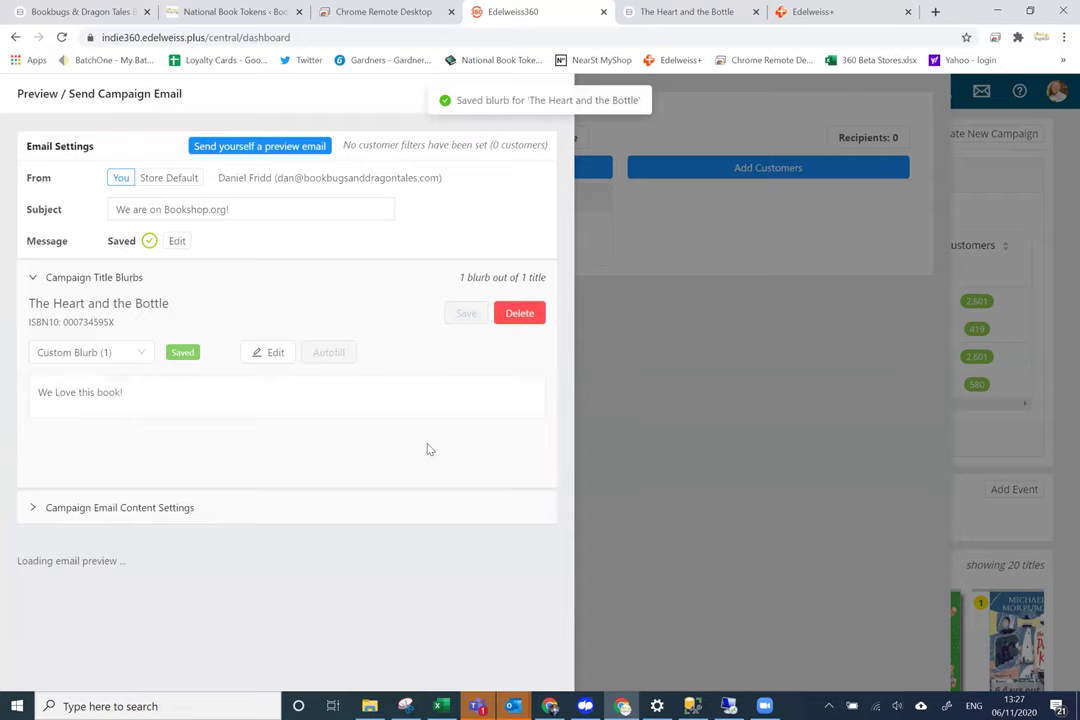
{"action": "scroll", "coordinate": [433, 422], "scroll_direction": "down", "scroll_amount": 10}
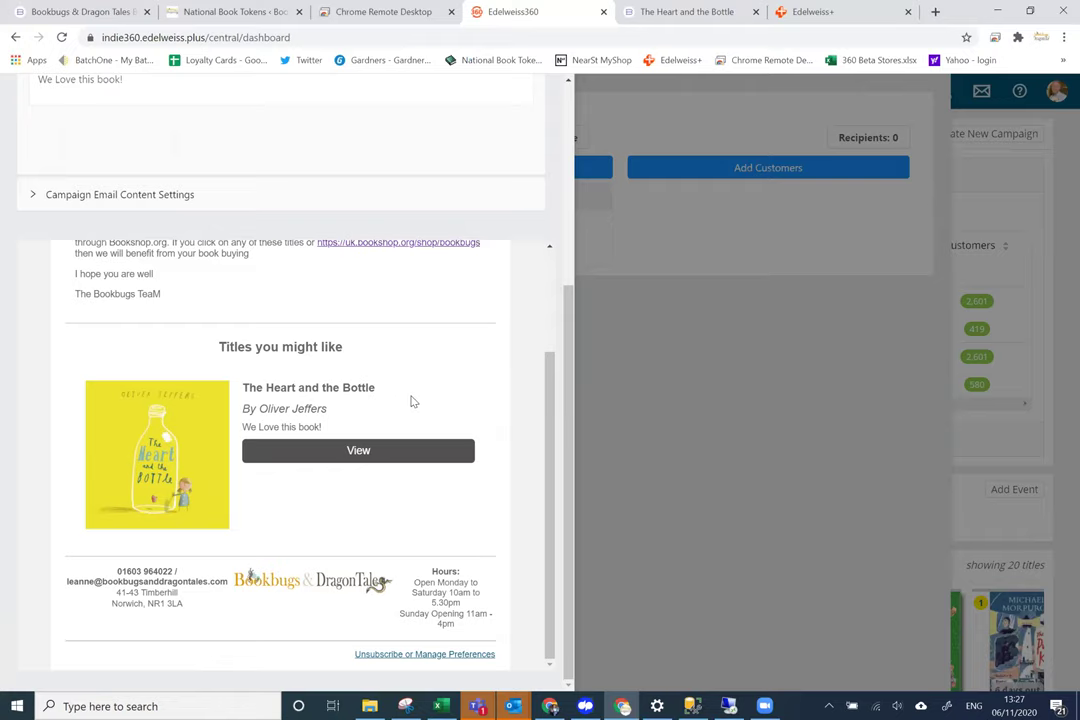
{"action": "scroll", "coordinate": [372, 364], "scroll_direction": "up", "scroll_amount": 2}
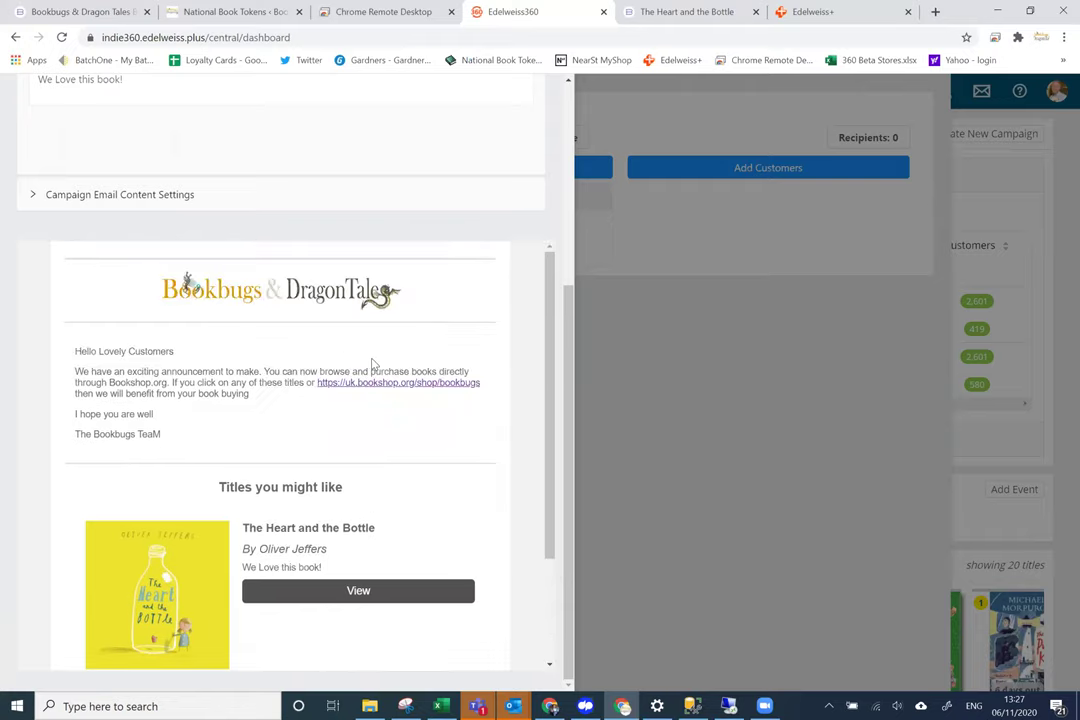
{"action": "scroll", "coordinate": [372, 364], "scroll_direction": "up", "scroll_amount": 4}
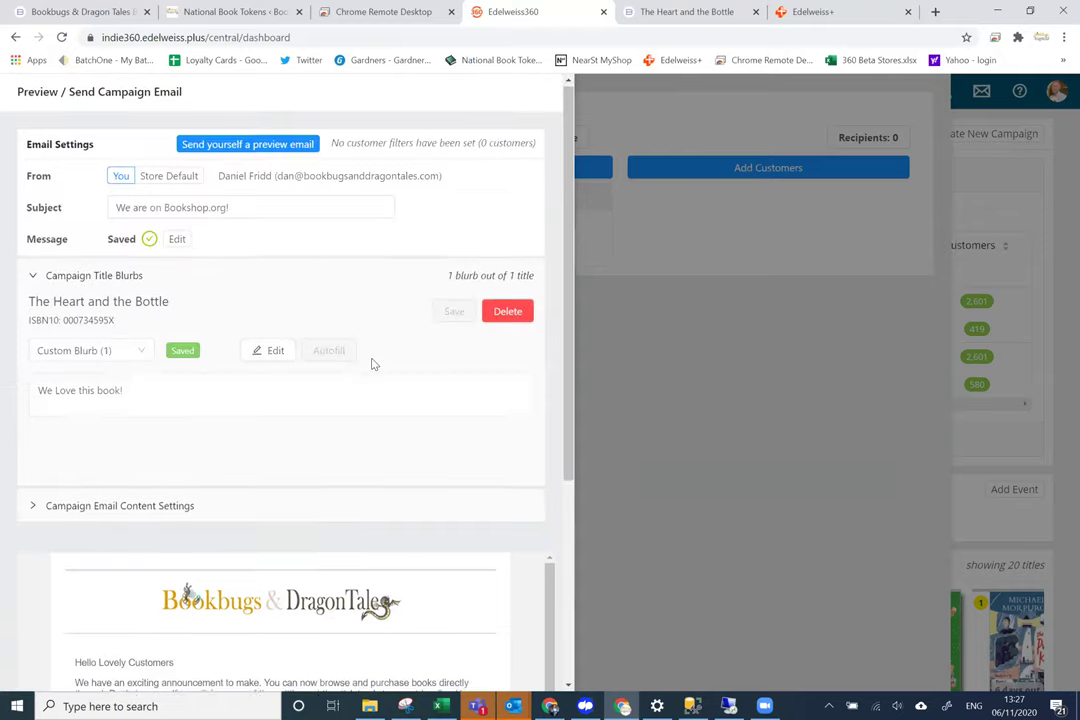
{"action": "left_click", "coordinate": [143, 354]}
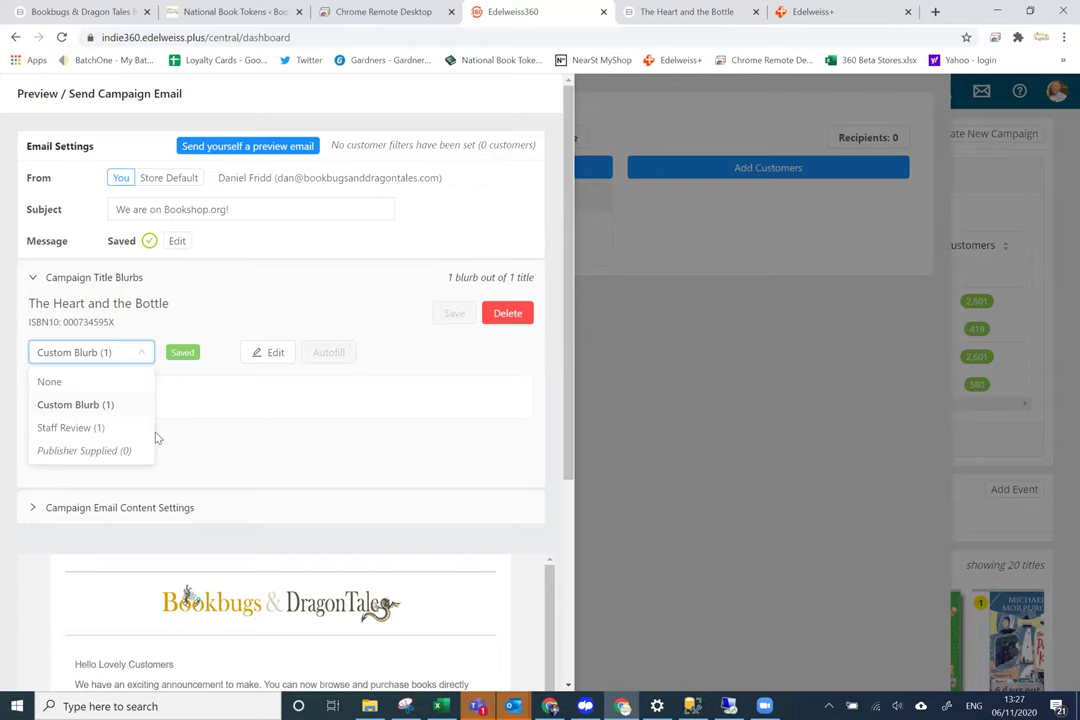
{"action": "left_click", "coordinate": [410, 366]}
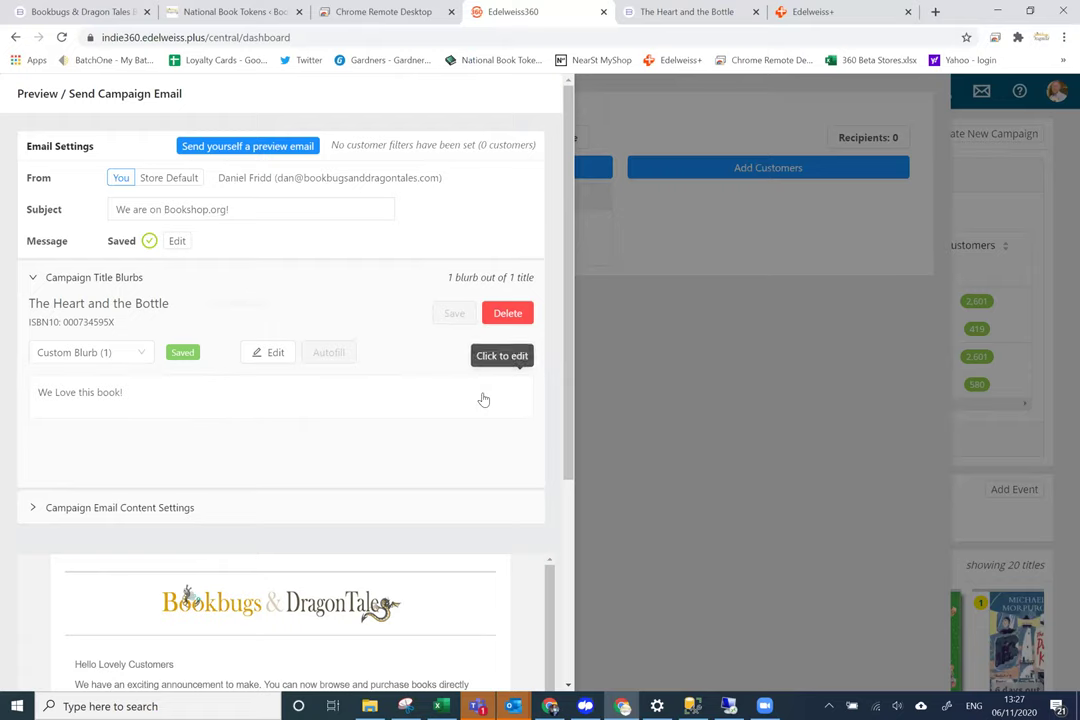
{"action": "scroll", "coordinate": [485, 395], "scroll_direction": "down", "scroll_amount": 5}
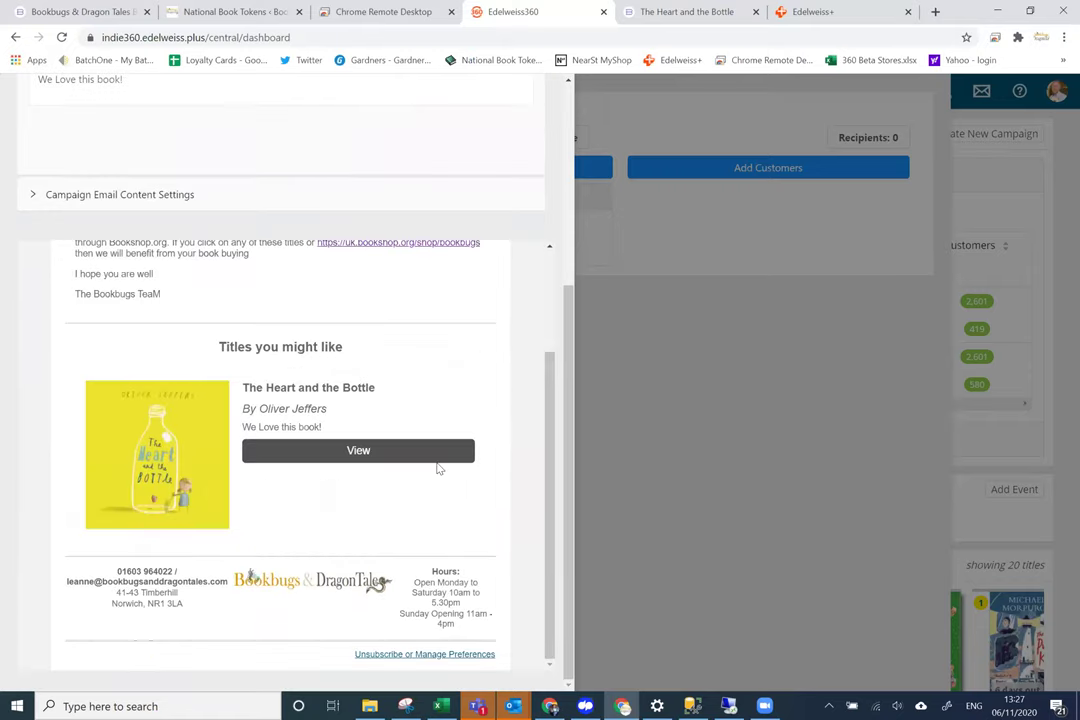
{"action": "scroll", "coordinate": [480, 389], "scroll_direction": "up", "scroll_amount": 3}
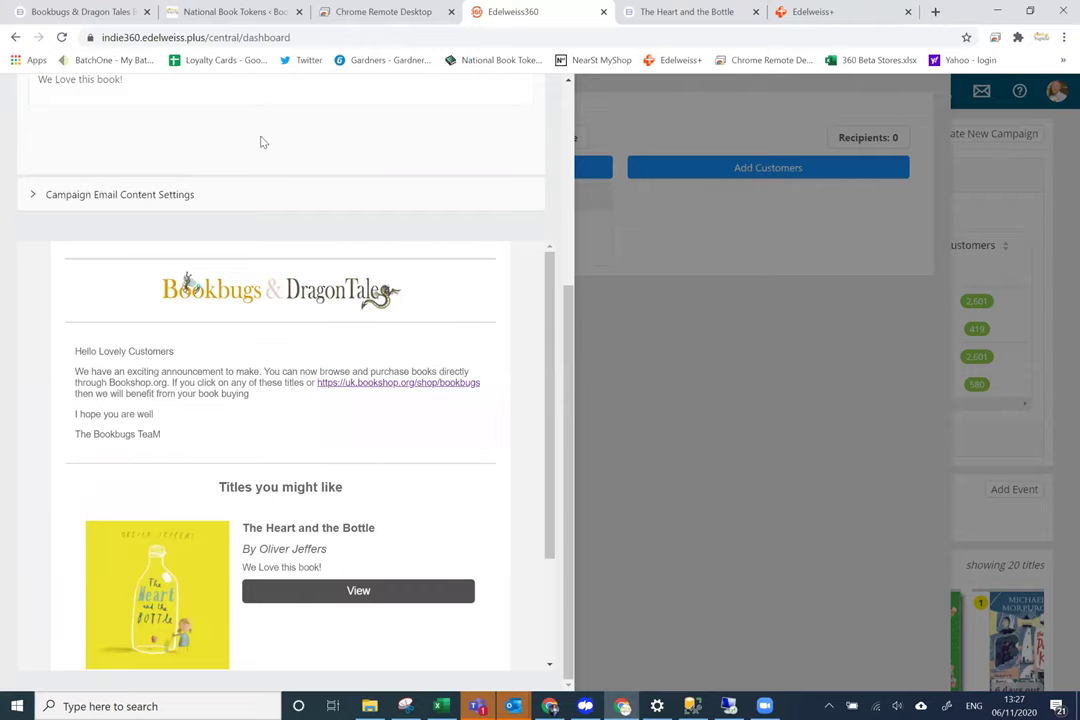
{"action": "scroll", "coordinate": [260, 141], "scroll_direction": "up", "scroll_amount": 3}
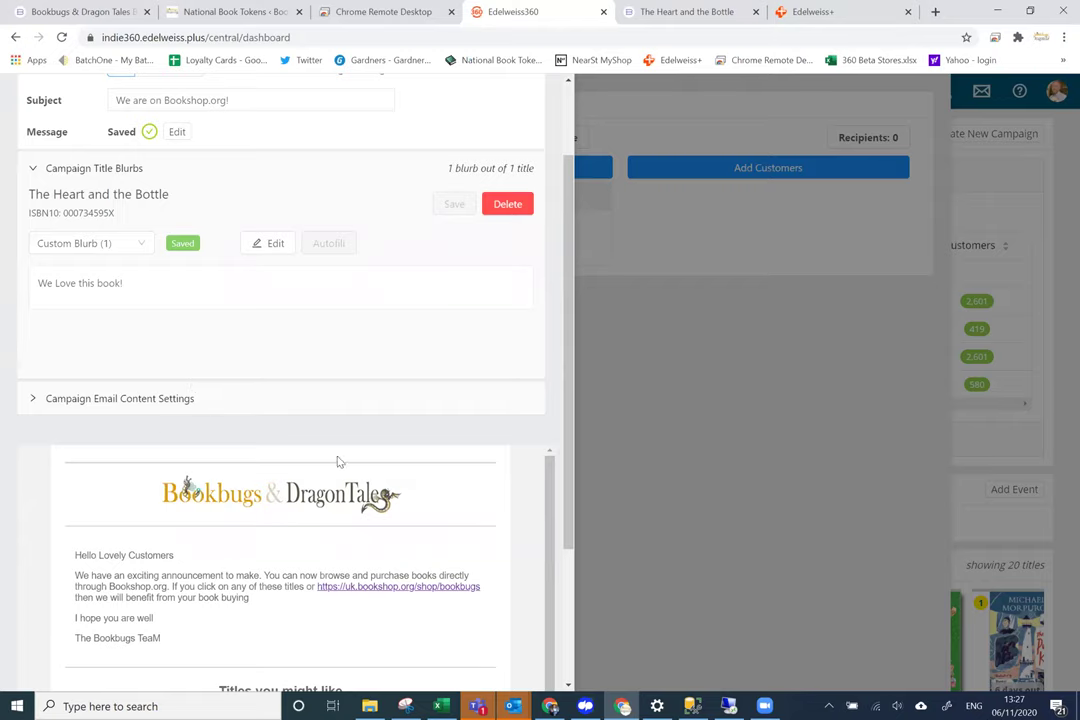
- Set the titles section header to 'Other Oliver Jeffers Titles' and save it
{"action": "left_click", "coordinate": [98, 404]}
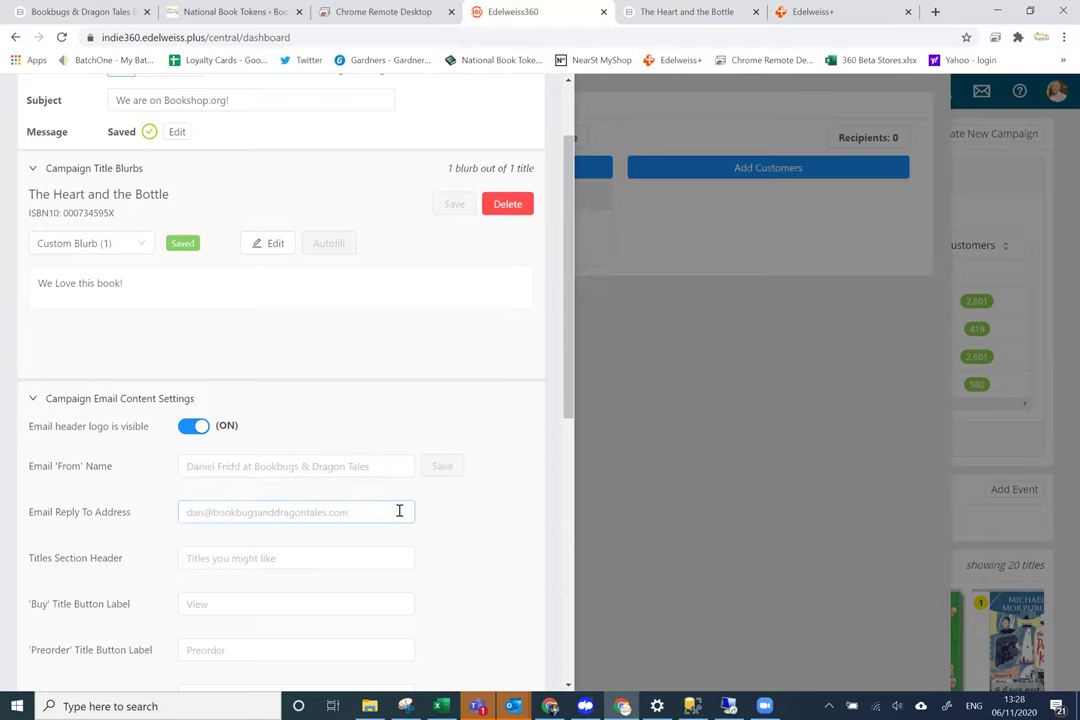
{"action": "scroll", "coordinate": [436, 547], "scroll_direction": "down", "scroll_amount": 2}
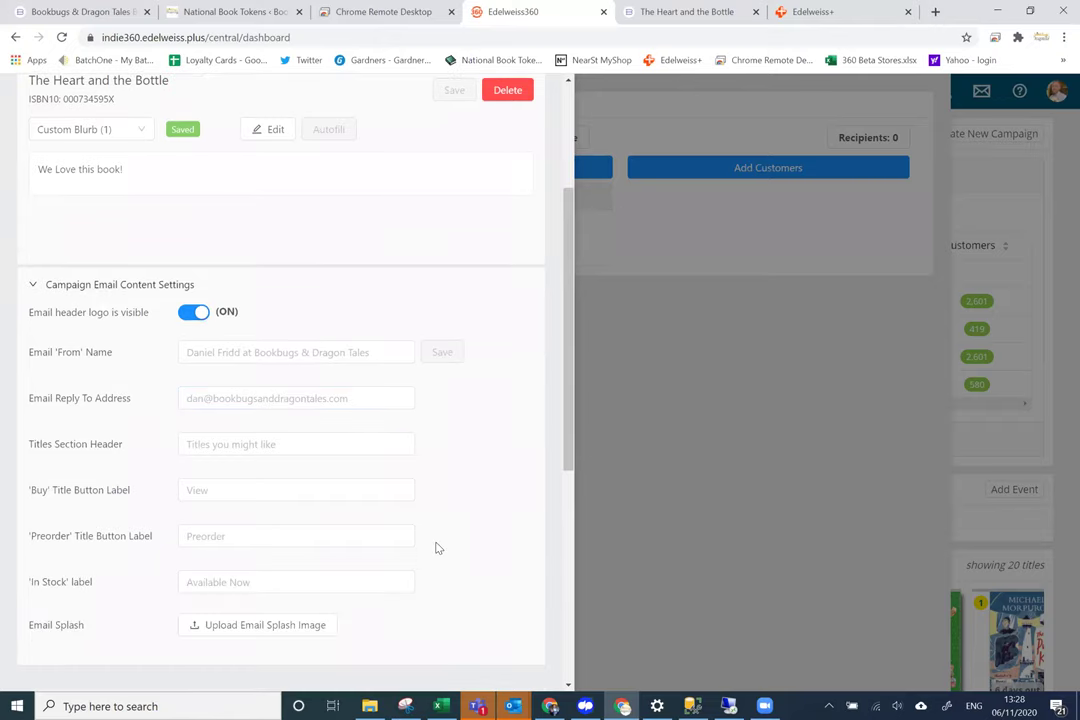
{"action": "left_click", "coordinate": [323, 443]}
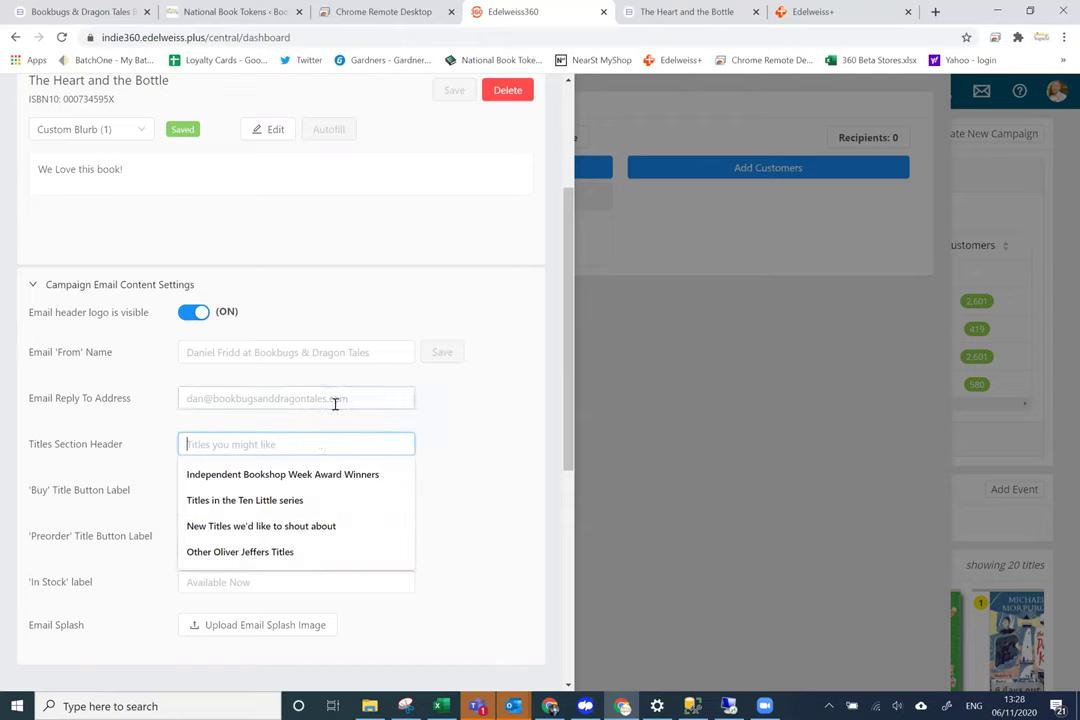
{"action": "left_click", "coordinate": [240, 552]}
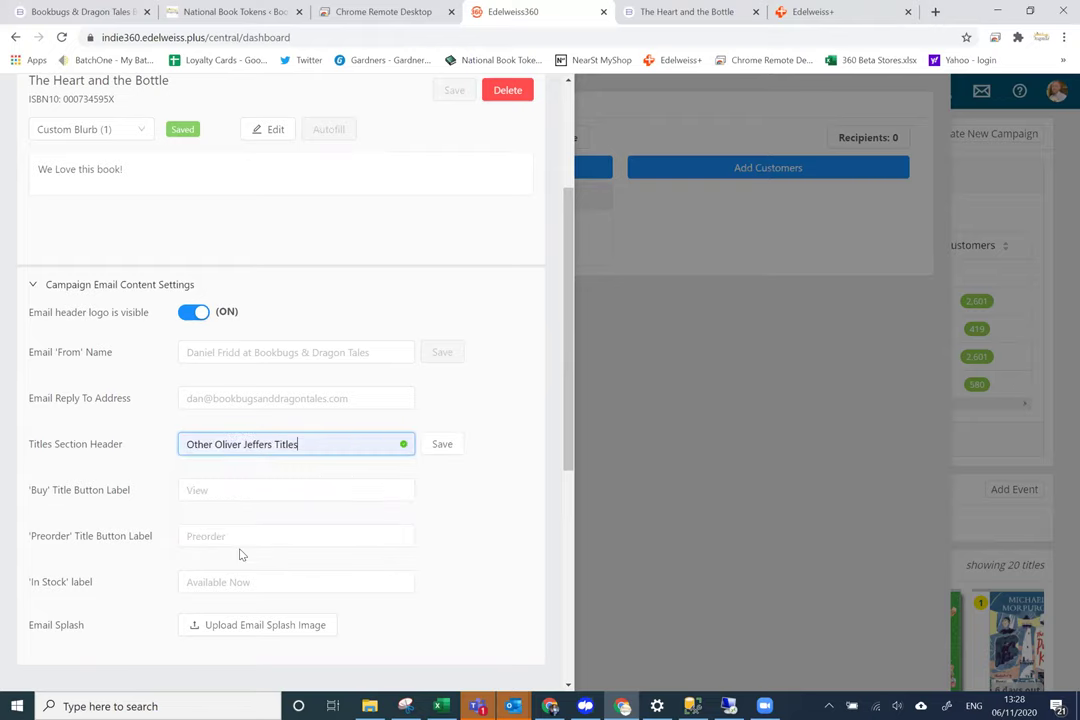
{"action": "left_click", "coordinate": [442, 444]}
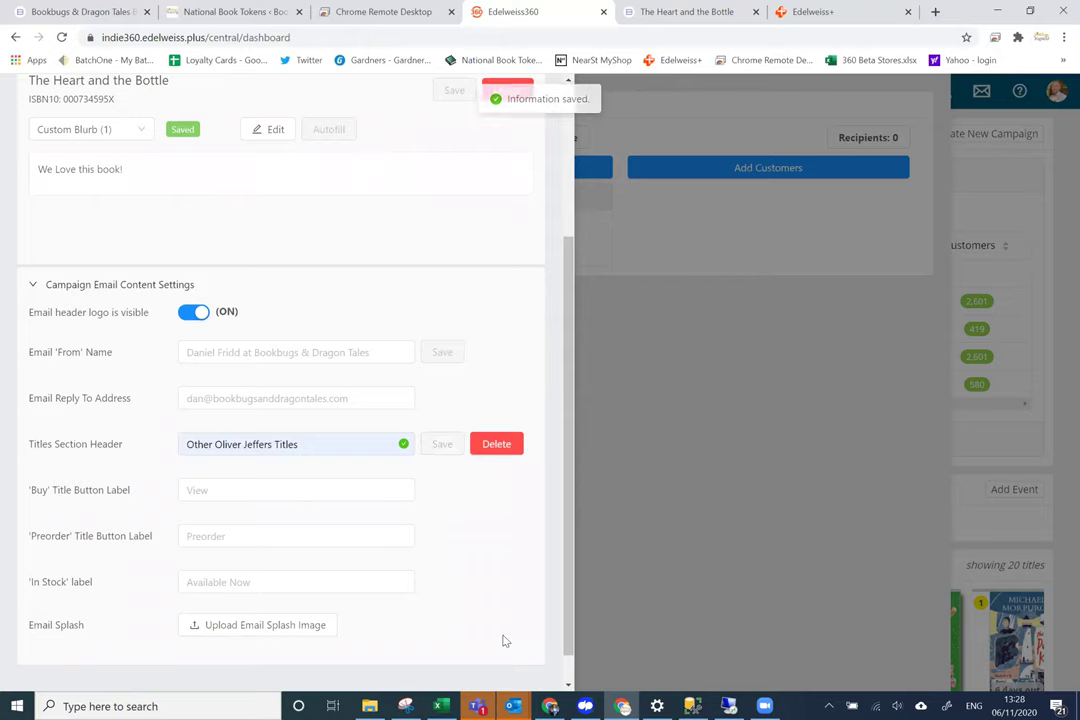
- Check the heading above The Heart and the Bottle in the email preview
{"action": "left_click", "coordinate": [398, 576]}
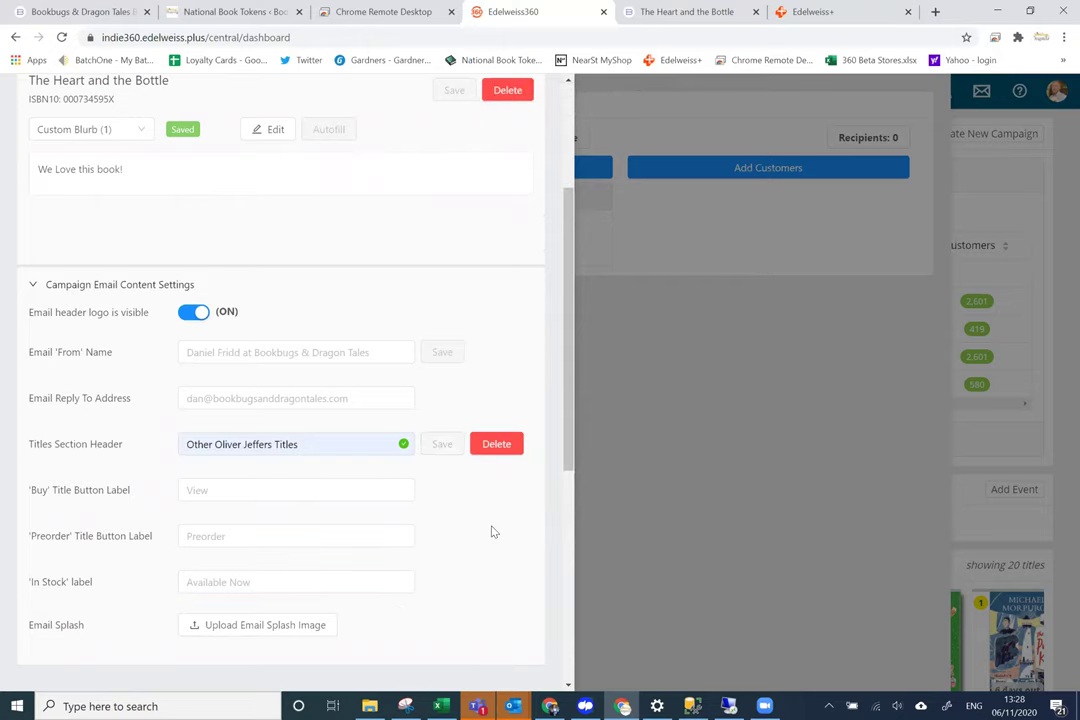
{"action": "scroll", "coordinate": [490, 528], "scroll_direction": "down", "scroll_amount": 5}
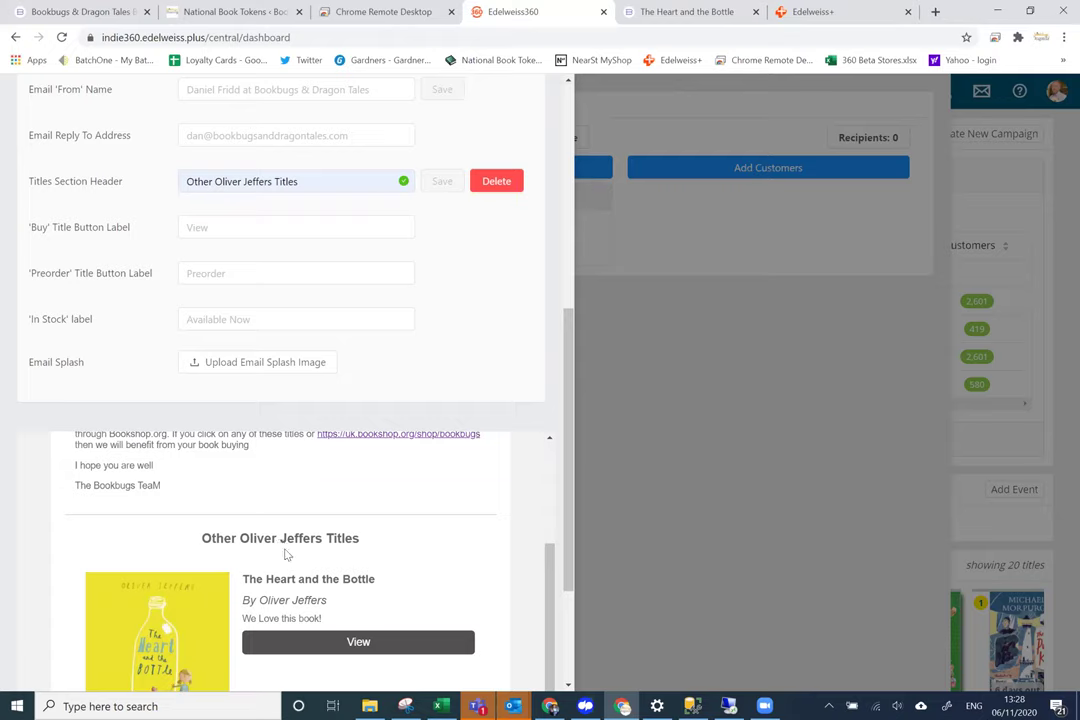
{"action": "scroll", "coordinate": [400, 536], "scroll_direction": "up", "scroll_amount": 2}
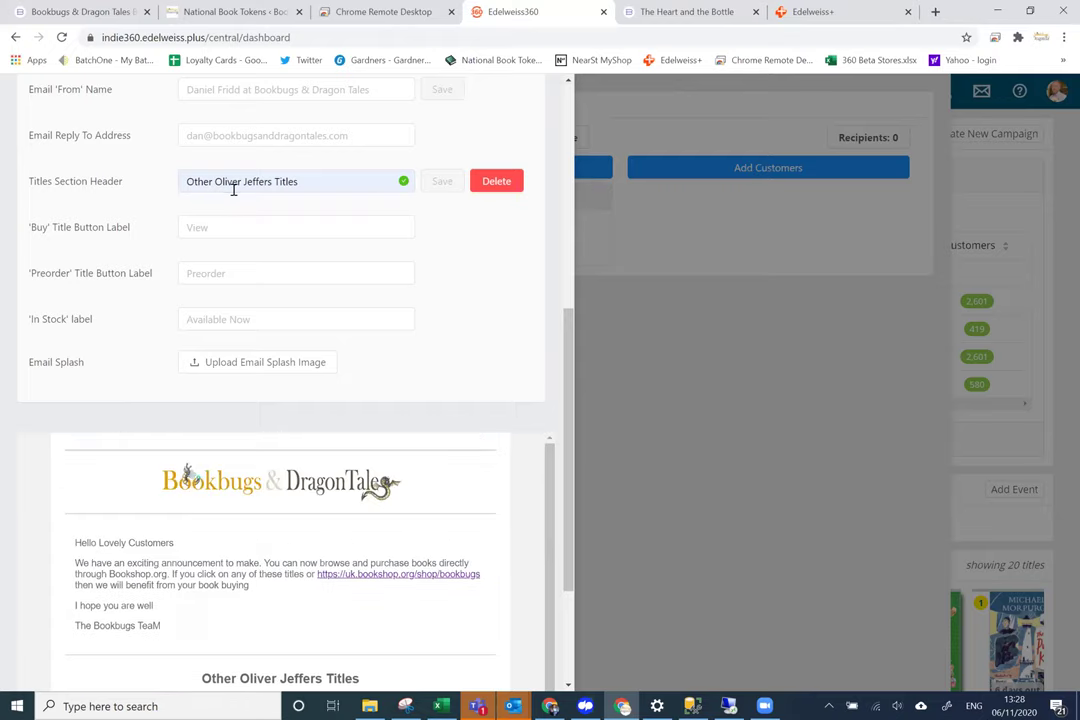
{"action": "left_click", "coordinate": [234, 231]}
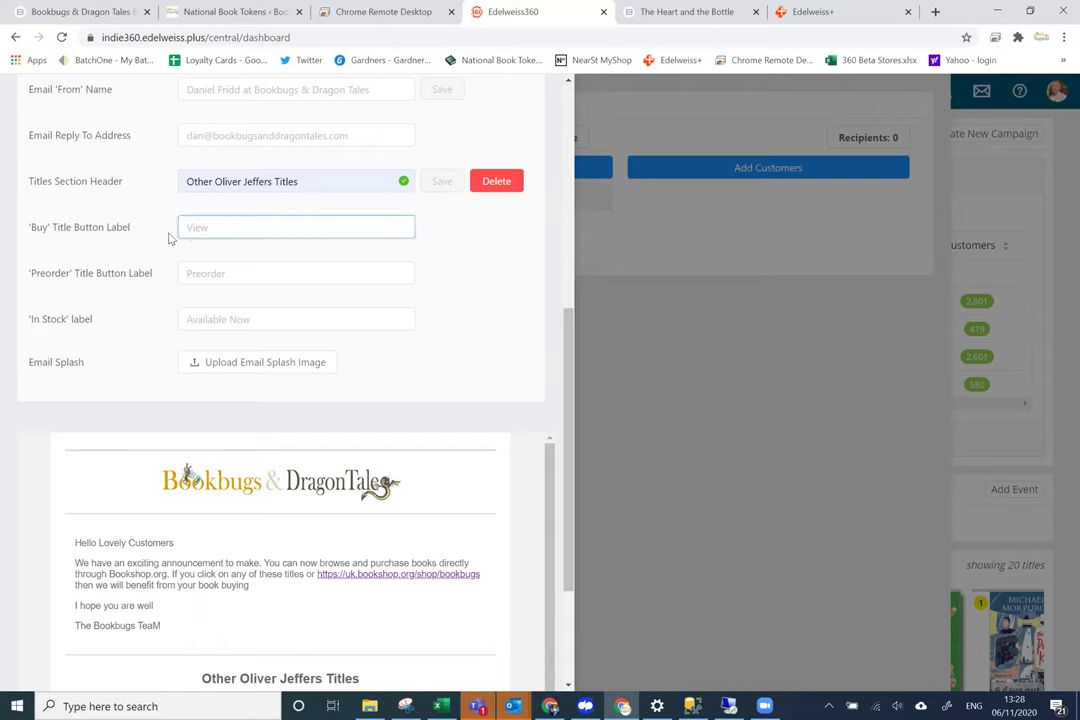
- Enter 'Buy' as the buy button label and save it
{"action": "scroll", "coordinate": [448, 509], "scroll_direction": "down", "scroll_amount": 2}
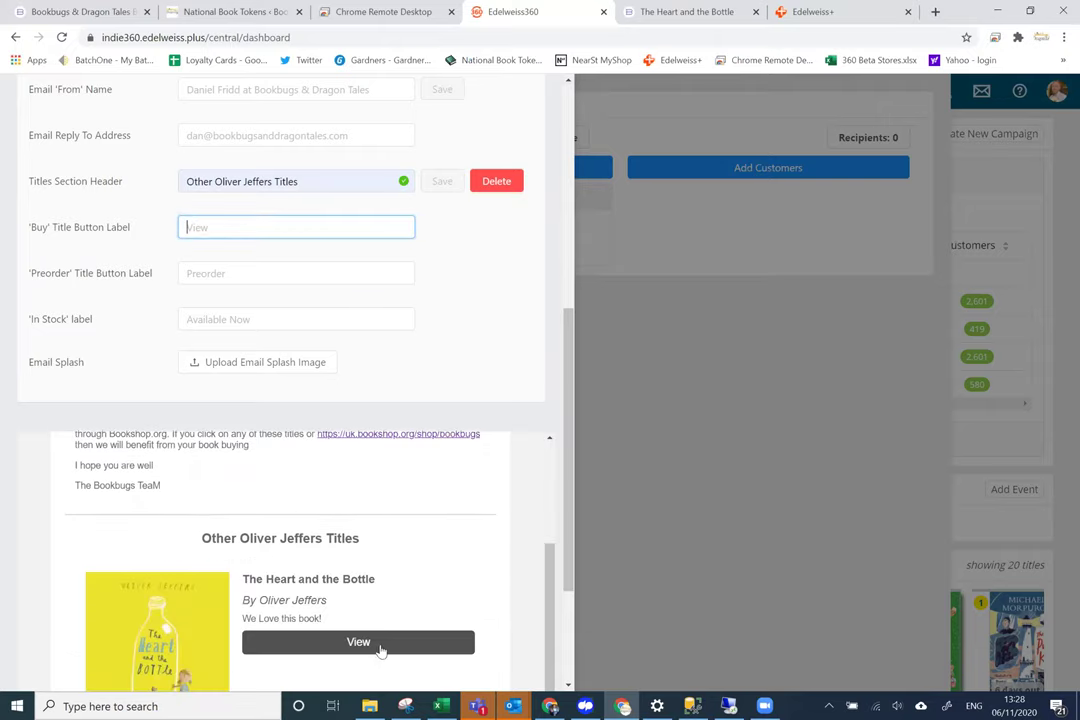
{"action": "left_click", "coordinate": [378, 347]}
{"action": "left_click", "coordinate": [208, 226]}
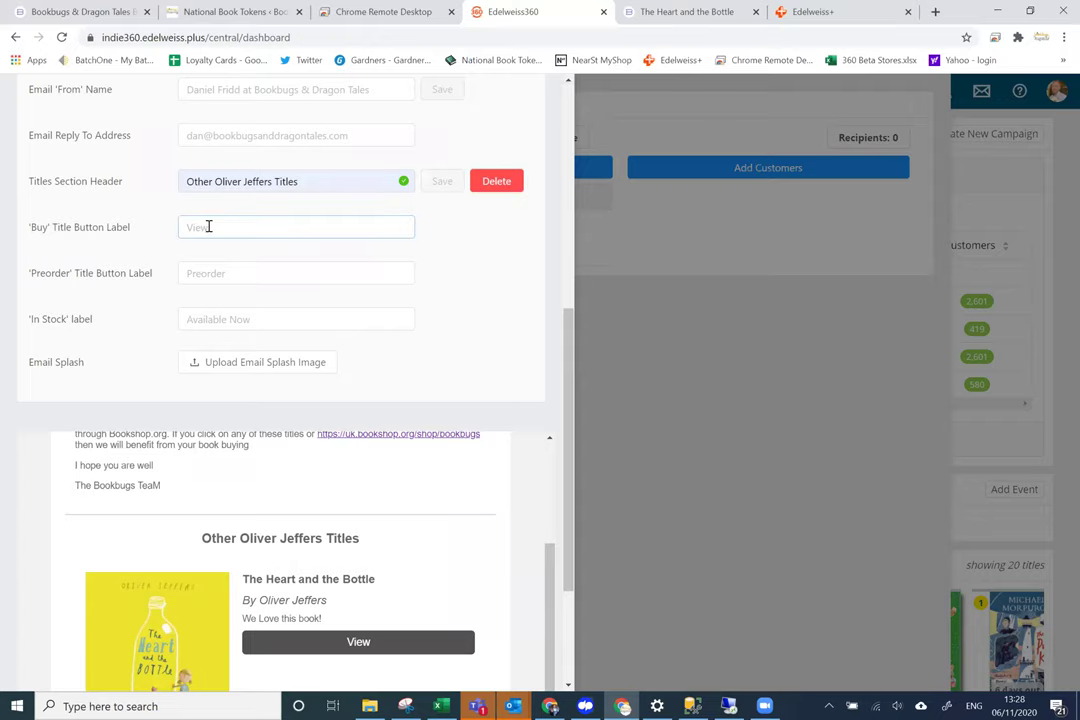
{"action": "type", "text": "Bu"}
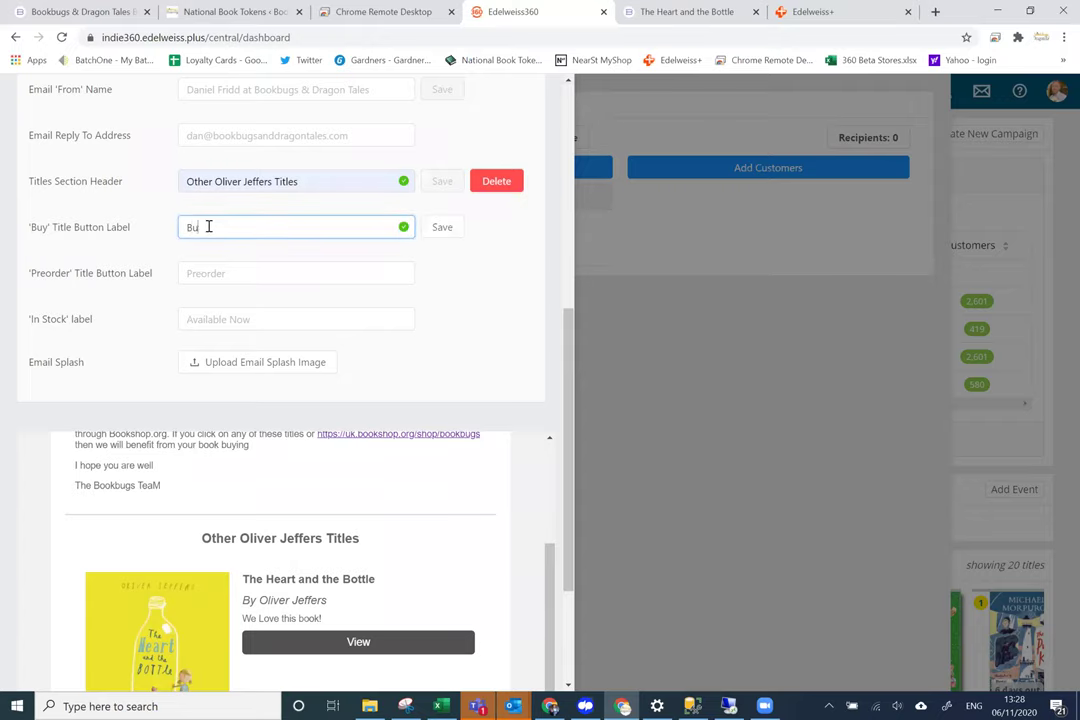
{"action": "type", "text": "y"}
{"action": "left_click", "coordinate": [440, 228]}
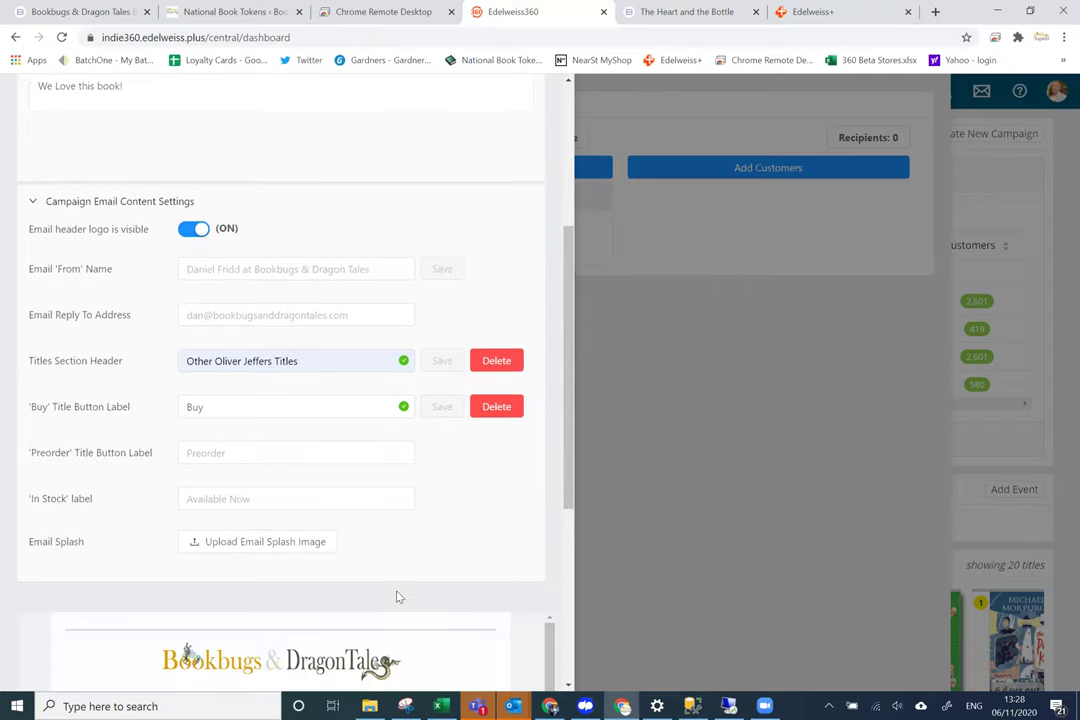
- Replace the buy button label with 'Have a look' and save it
{"action": "scroll", "coordinate": [398, 597], "scroll_direction": "down", "scroll_amount": 3}
{"action": "scroll", "coordinate": [398, 597], "scroll_direction": "down", "scroll_amount": 1}
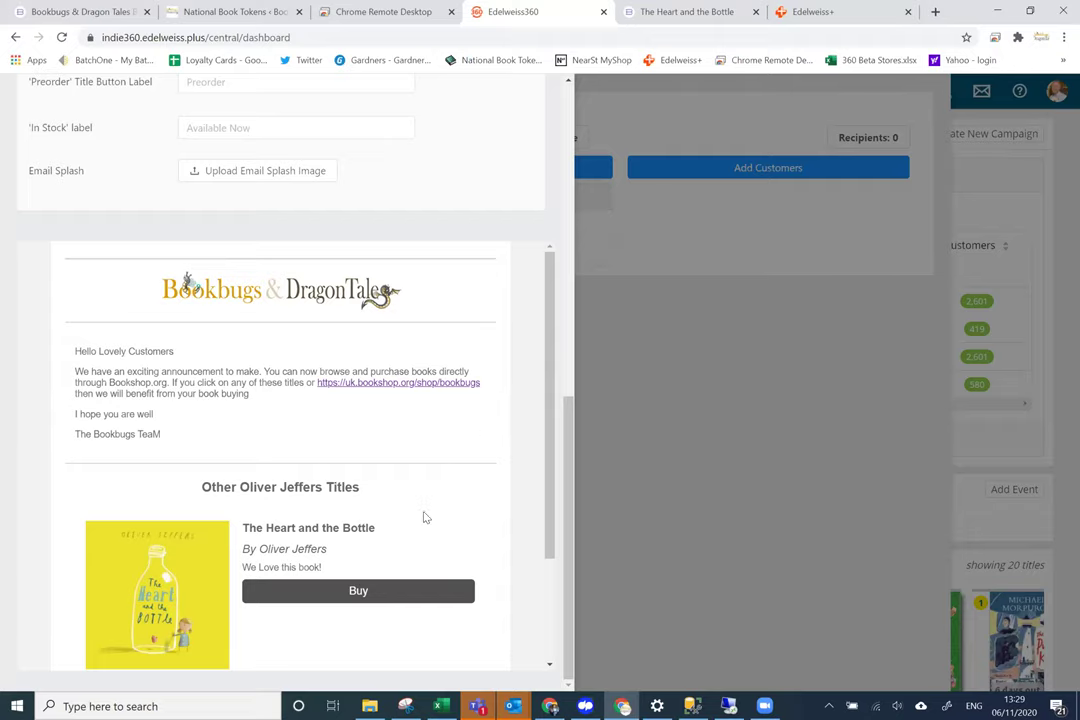
{"action": "scroll", "coordinate": [425, 517], "scroll_direction": "up", "scroll_amount": 5}
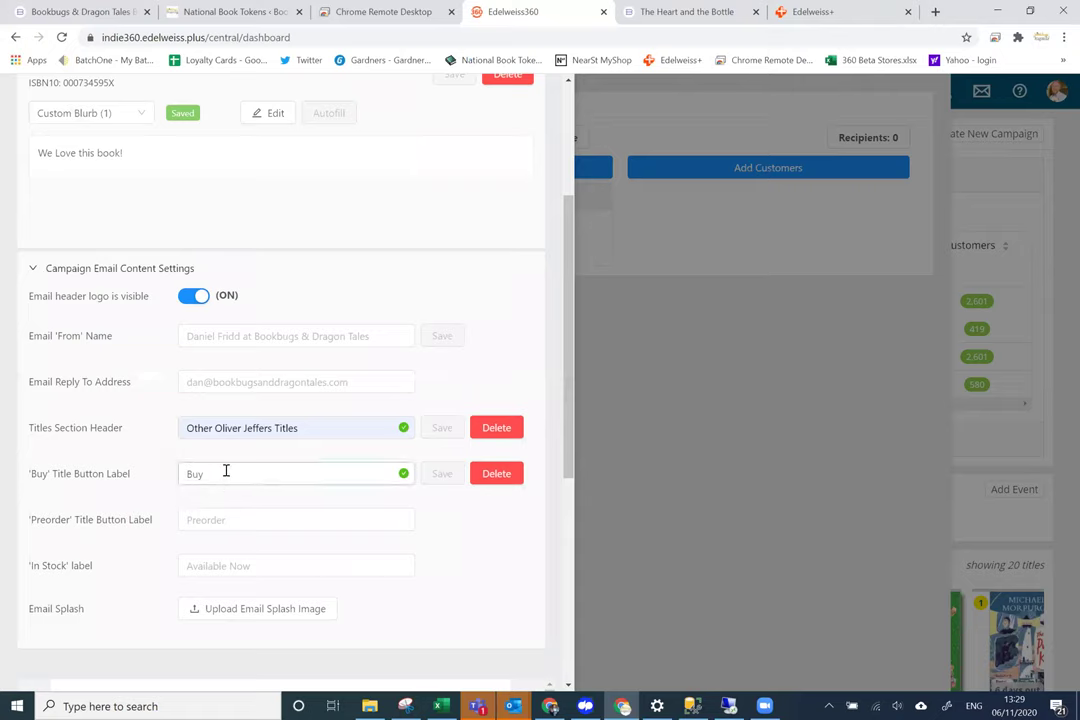
{"action": "left_click_drag", "start_coordinate": [226, 471], "coordinate": [171, 466]}
{"action": "type", "text": "Have a lo"}
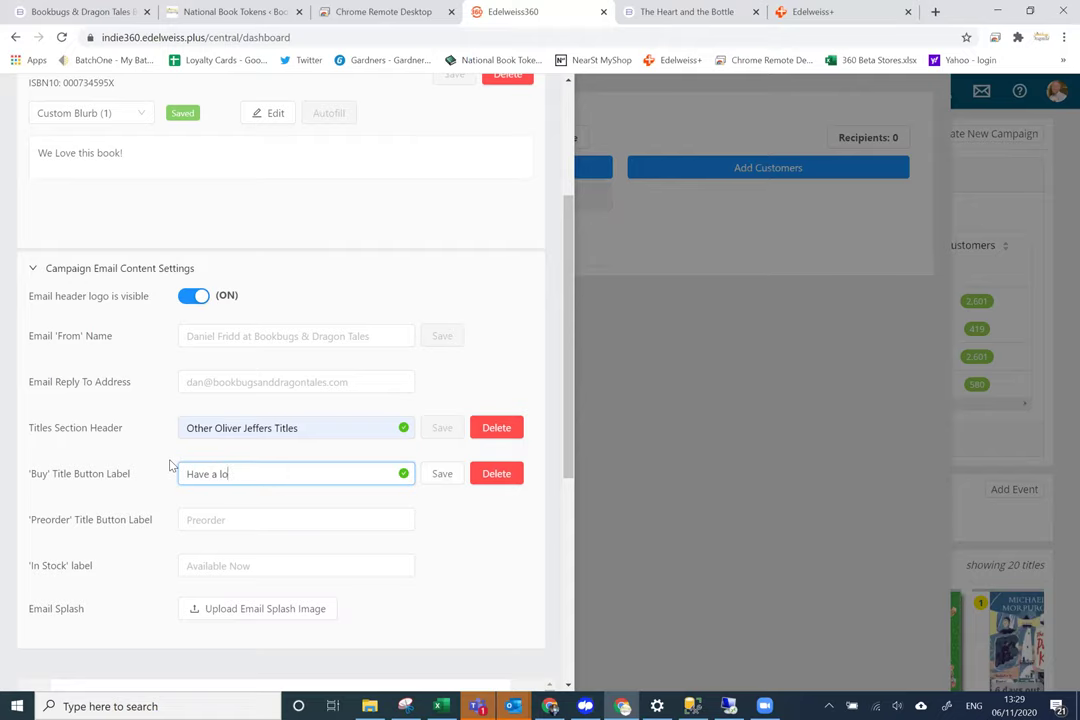
{"action": "type", "text": "ok"}
{"action": "left_click", "coordinate": [441, 476]}
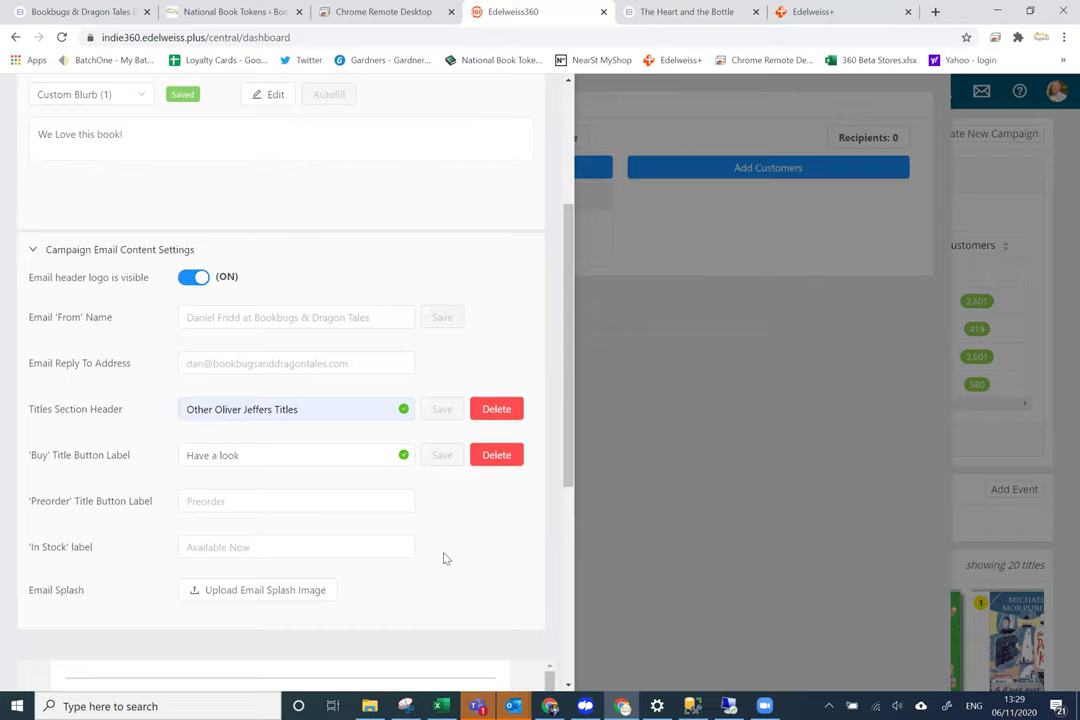
{"action": "scroll", "coordinate": [460, 521], "scroll_direction": "down", "scroll_amount": 5}
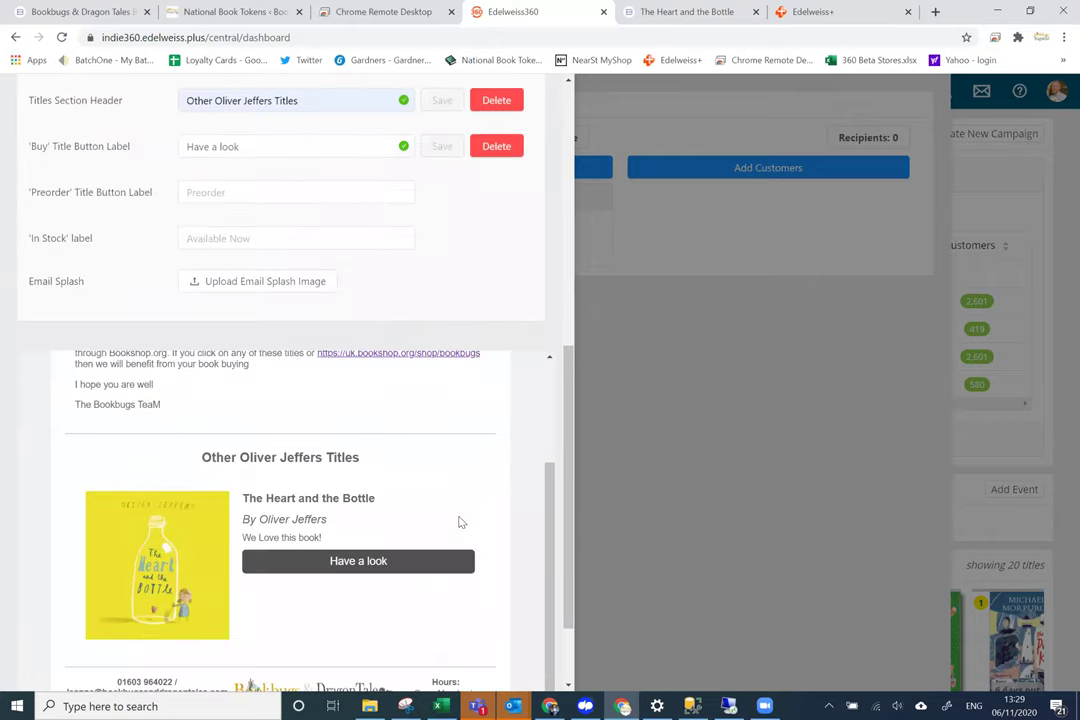
{"action": "scroll", "coordinate": [523, 318], "scroll_direction": "up", "scroll_amount": 4}
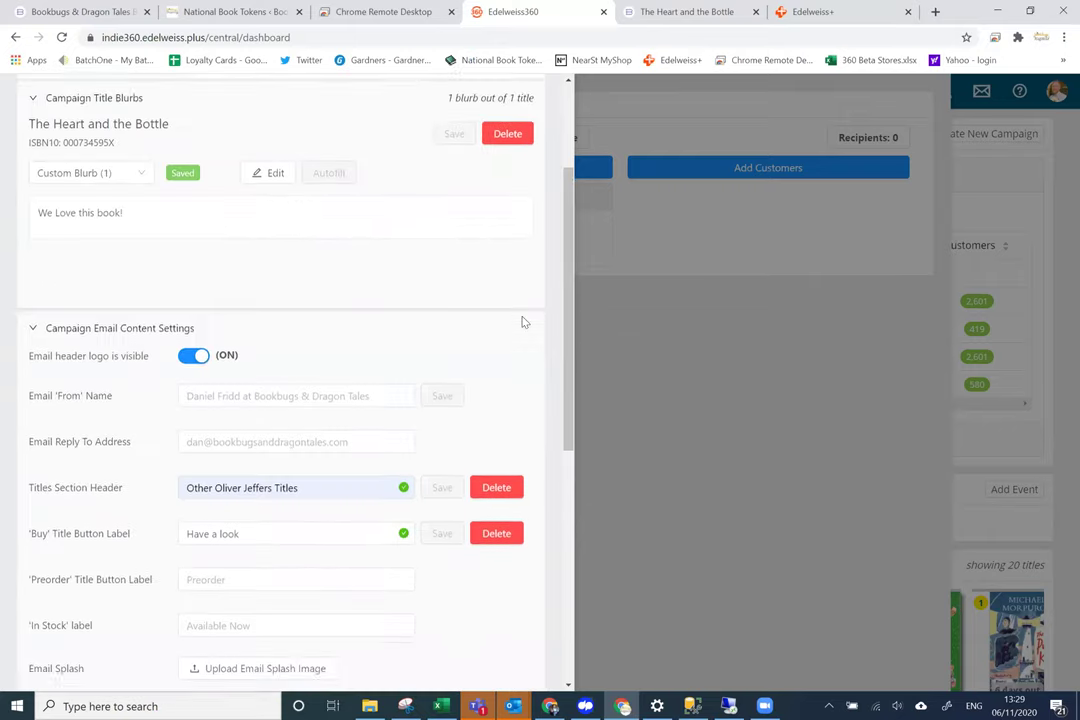
{"action": "left_click", "coordinate": [241, 583]}
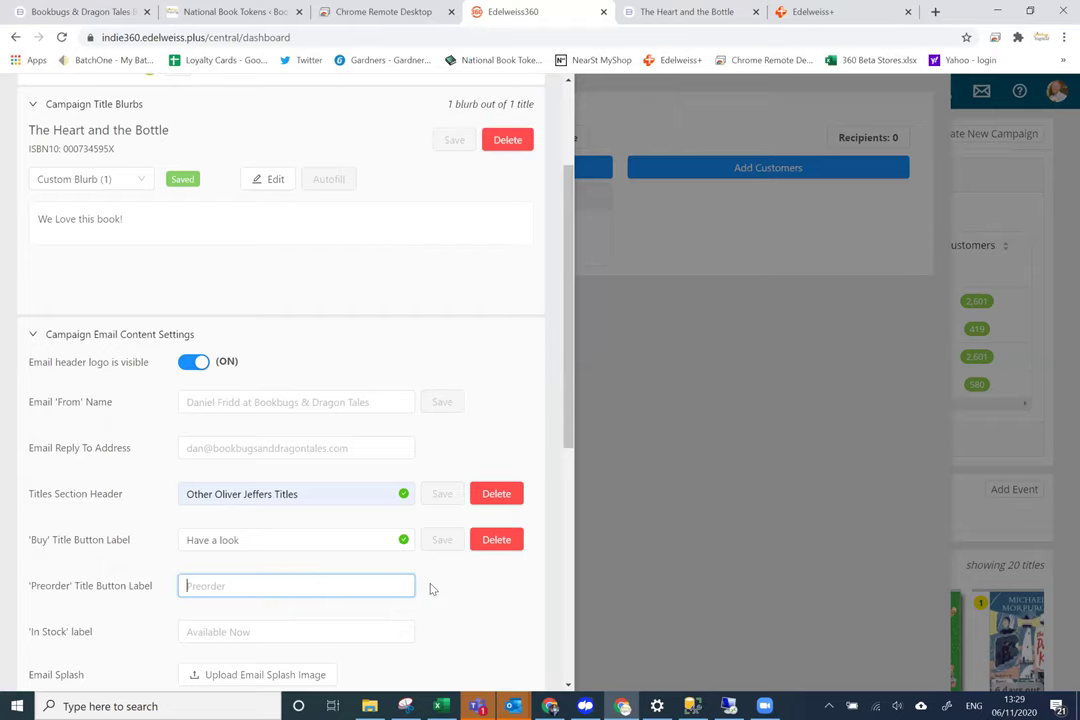
- Upload CC.jpg from the Pictures folder as the email splash image
{"action": "scroll", "coordinate": [429, 585], "scroll_direction": "down", "scroll_amount": 3}
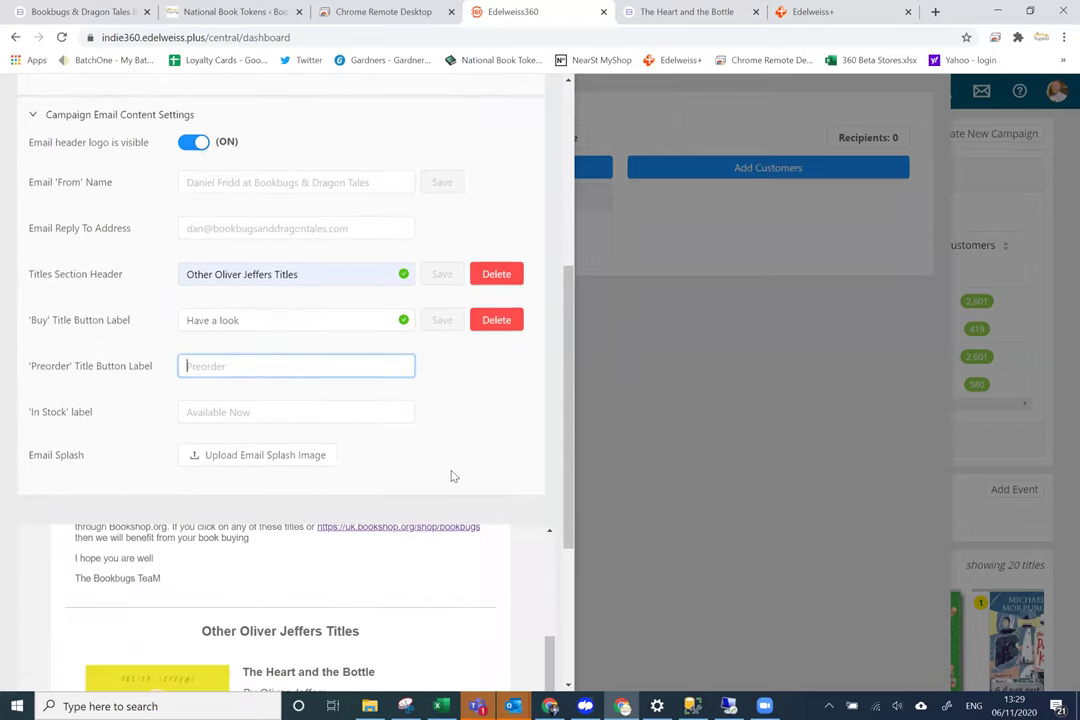
{"action": "left_click", "coordinate": [264, 459]}
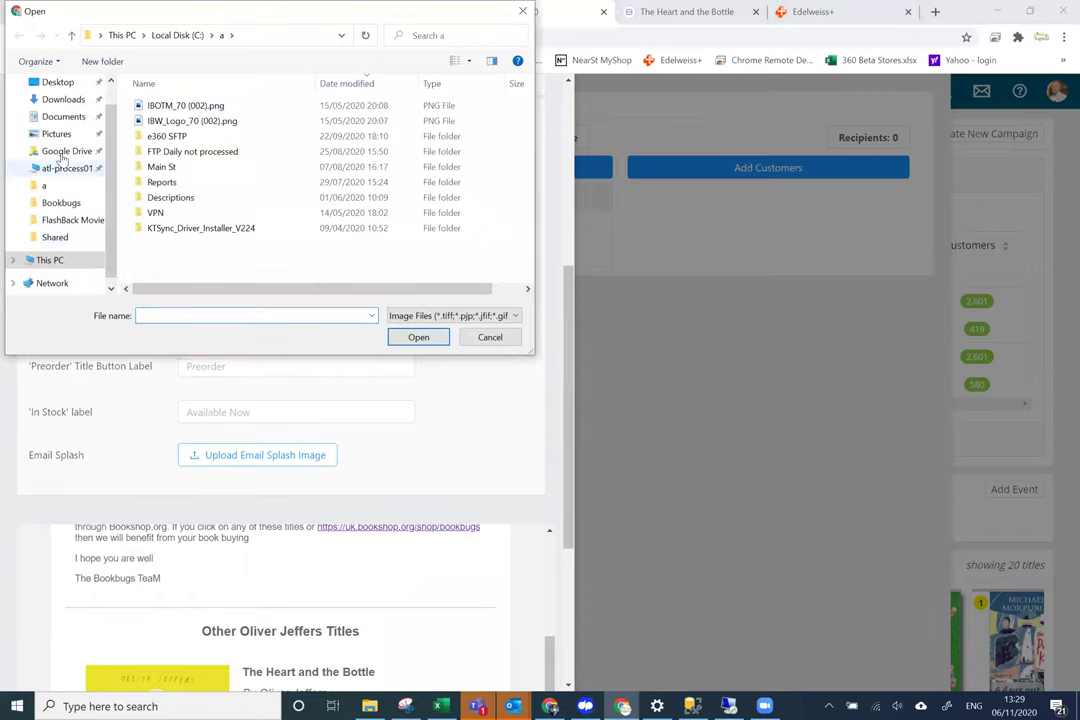
{"action": "left_click", "coordinate": [56, 134]}
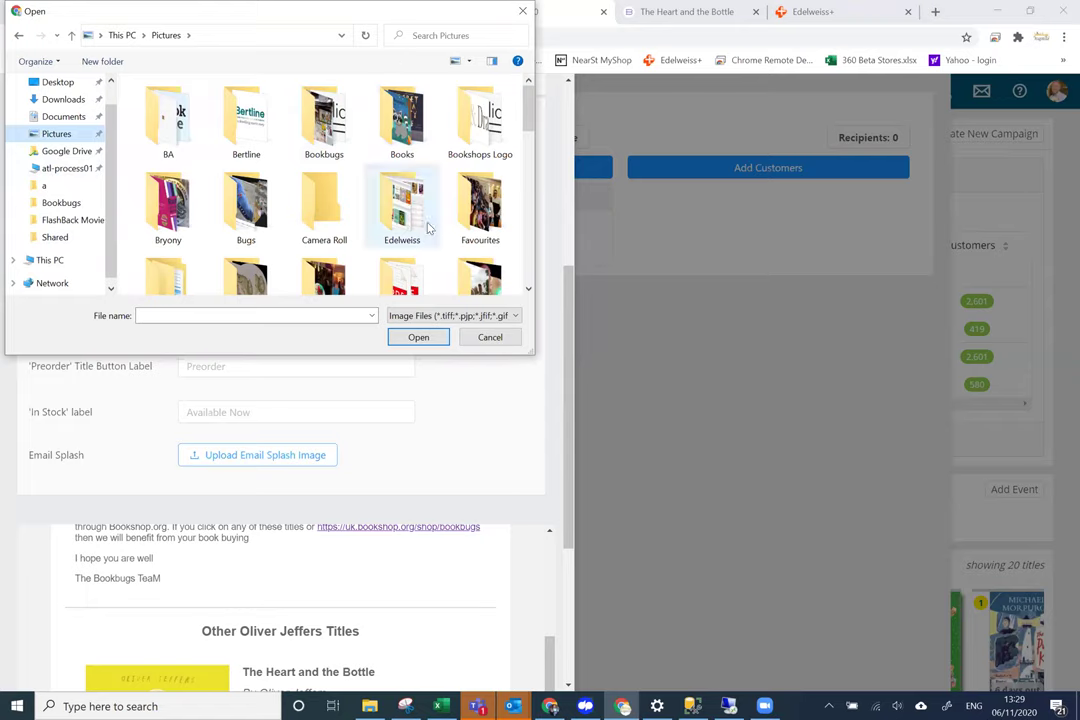
{"action": "scroll", "coordinate": [428, 228], "scroll_direction": "down", "scroll_amount": 5}
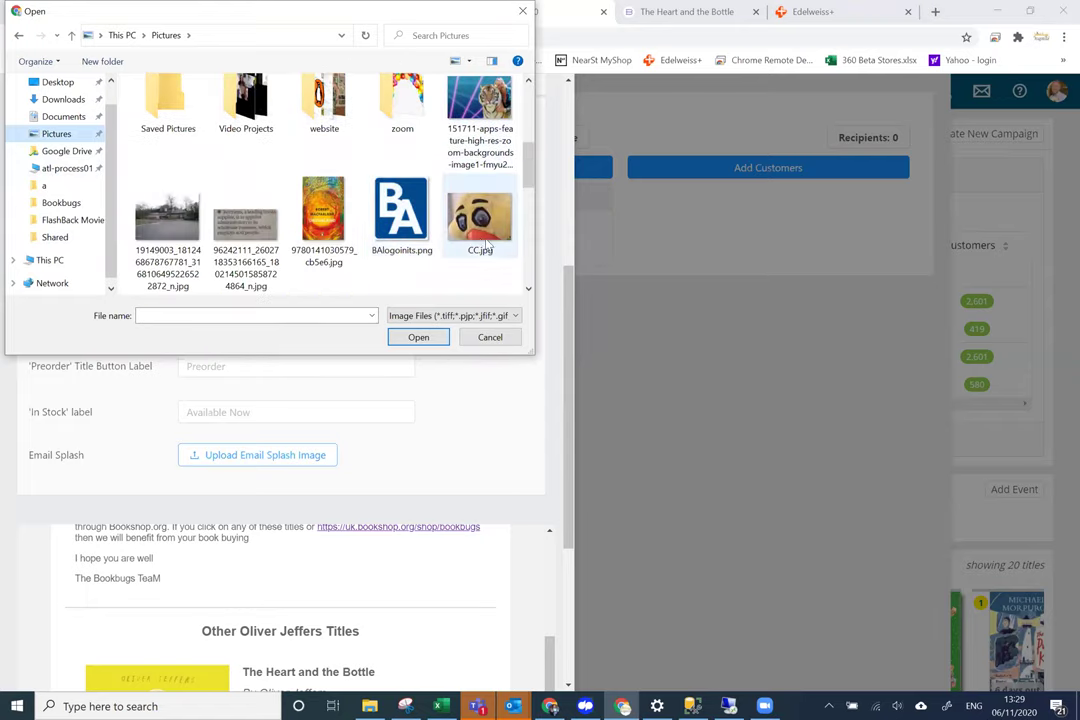
{"action": "left_click", "coordinate": [482, 222]}
{"action": "left_click", "coordinate": [420, 339]}
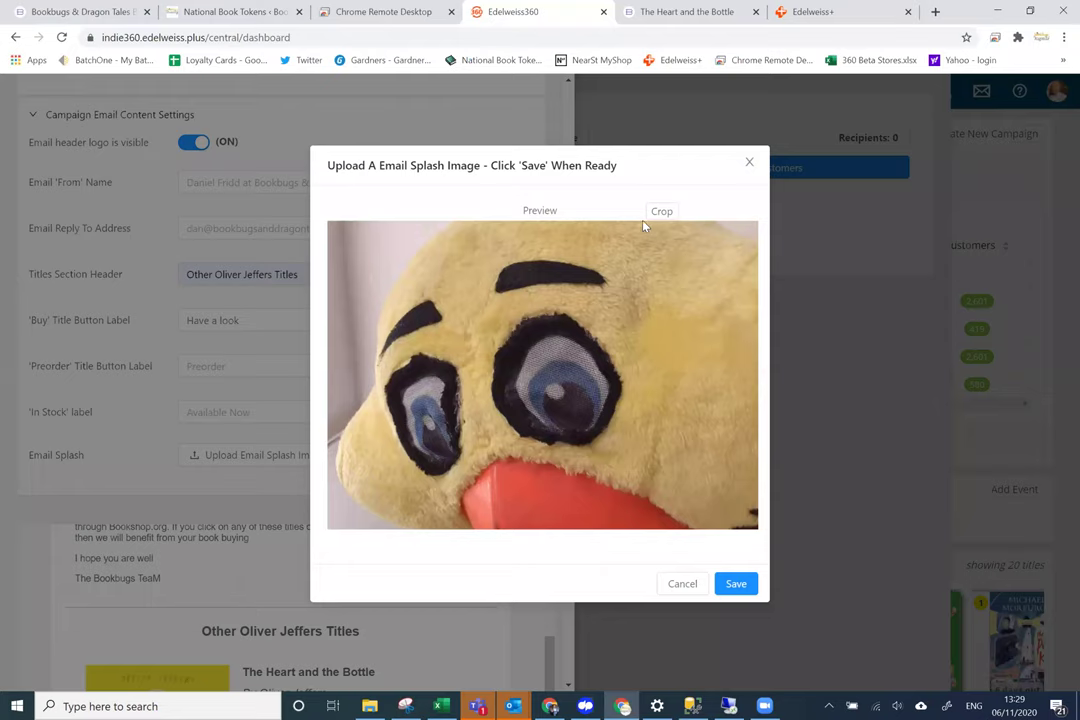
- Crop the splash image to a wide strip over the eyes, save, and close the settings
{"action": "left_click", "coordinate": [664, 211]}
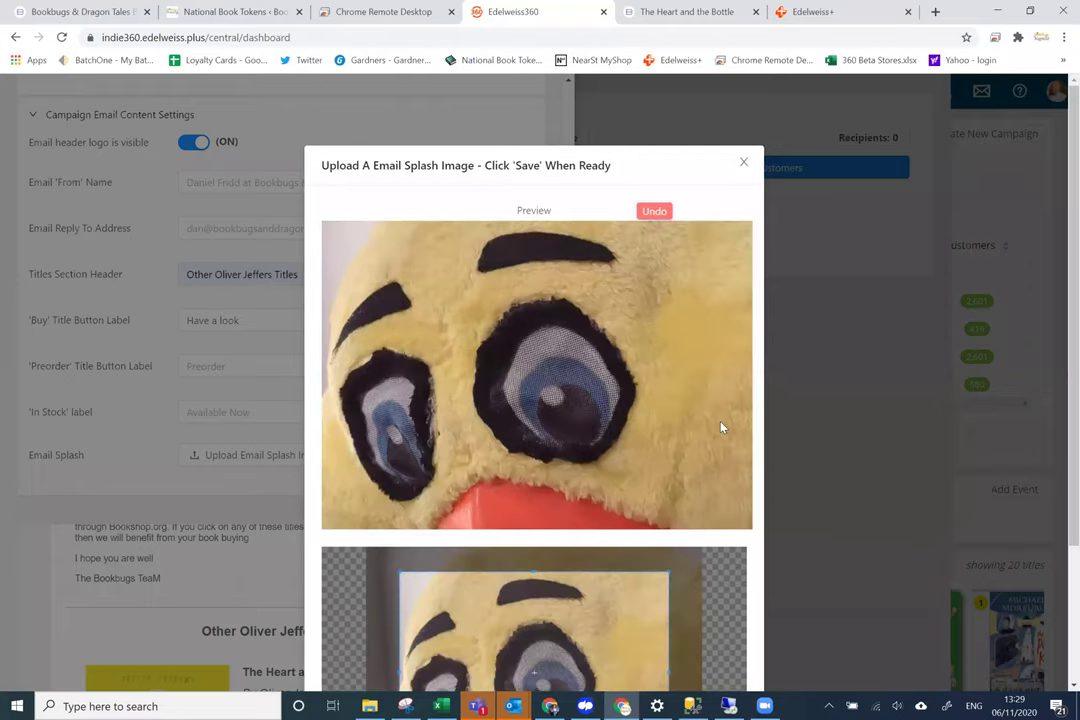
{"action": "scroll", "coordinate": [718, 427], "scroll_direction": "down", "scroll_amount": 2}
{"action": "left_click_drag", "start_coordinate": [666, 594], "coordinate": [700, 510]}
{"action": "left_click_drag", "start_coordinate": [631, 460], "coordinate": [622, 504]}
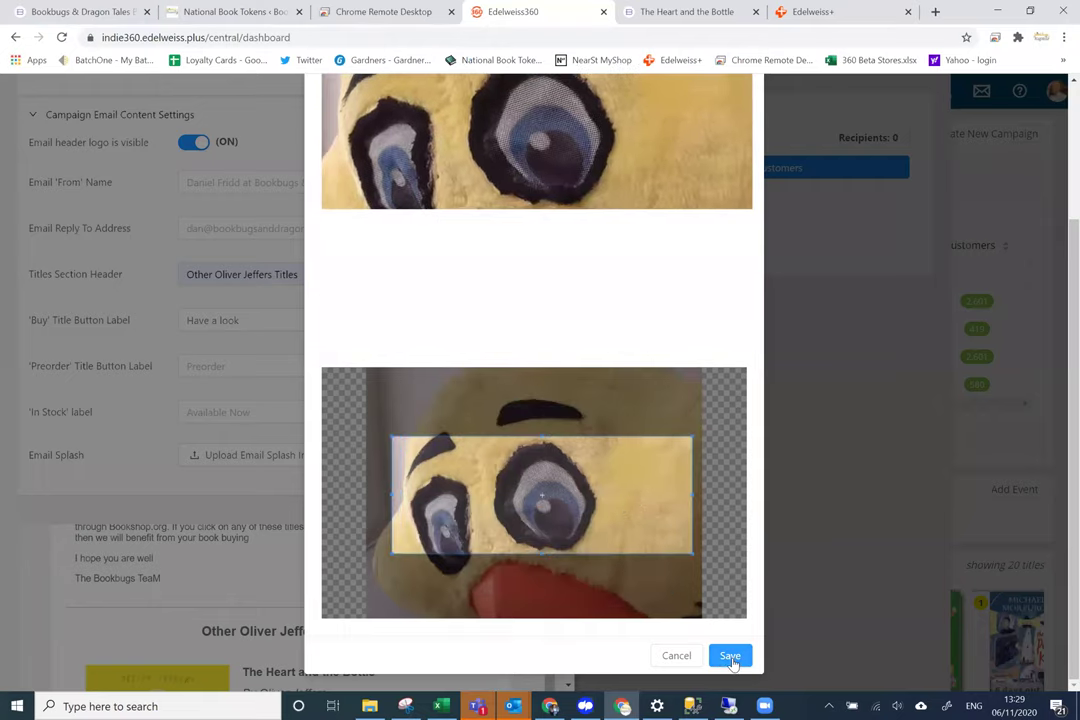
{"action": "left_click", "coordinate": [730, 656]}
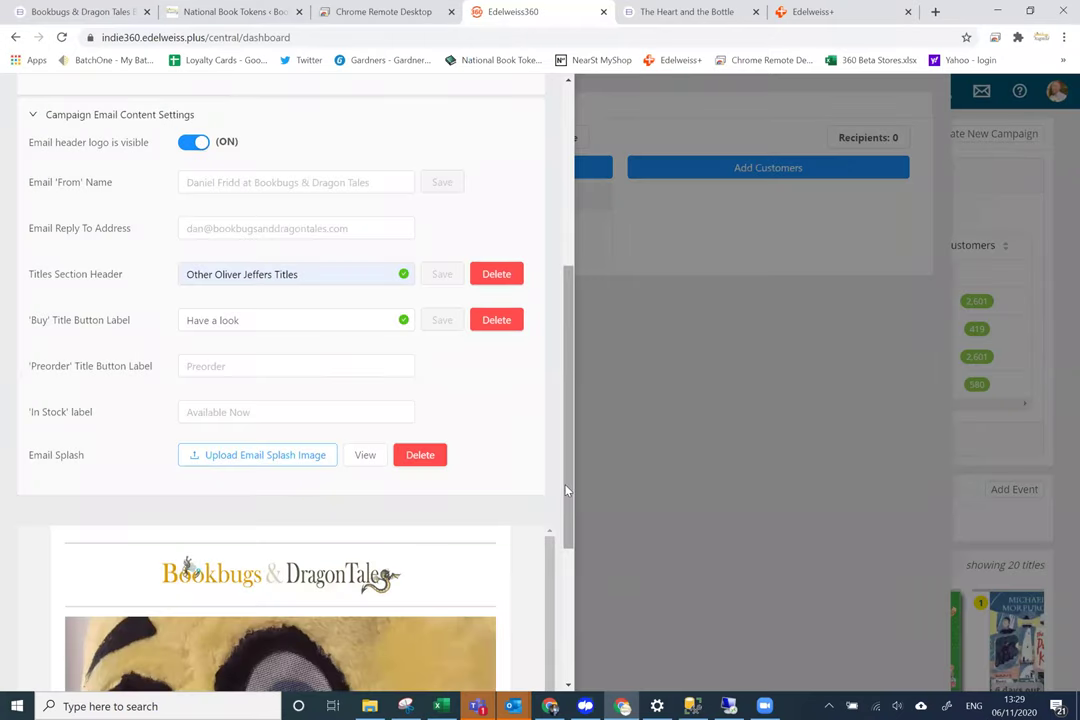
{"action": "scroll", "coordinate": [566, 490], "scroll_direction": "down", "scroll_amount": 3}
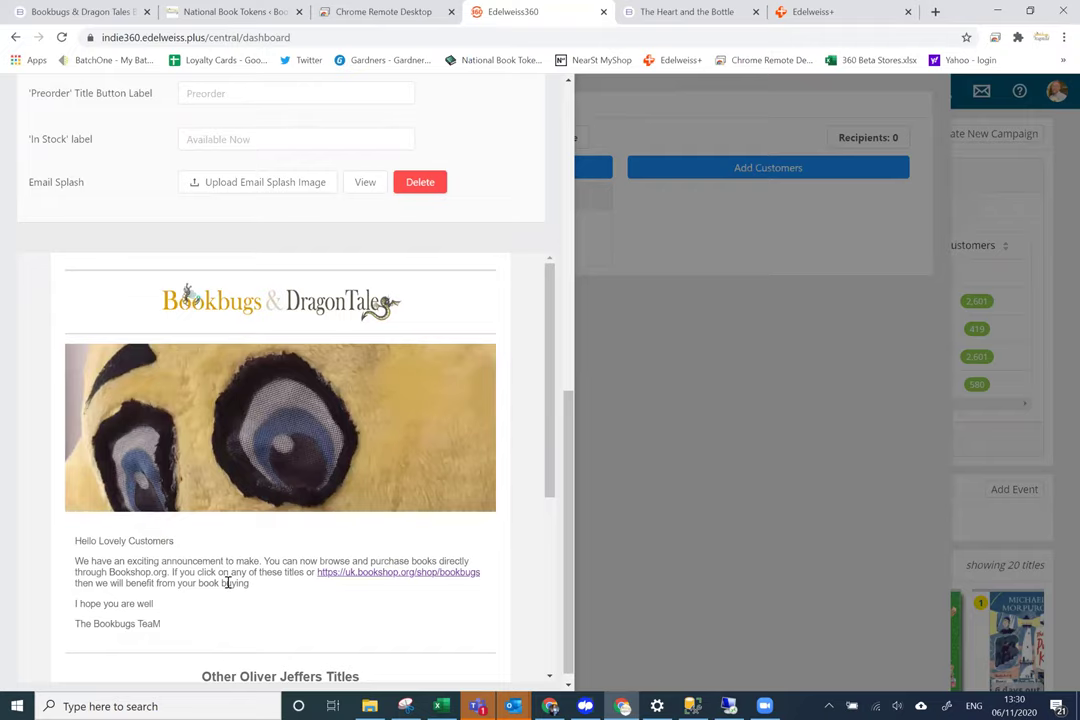
{"action": "scroll", "coordinate": [228, 588], "scroll_direction": "down", "scroll_amount": 3}
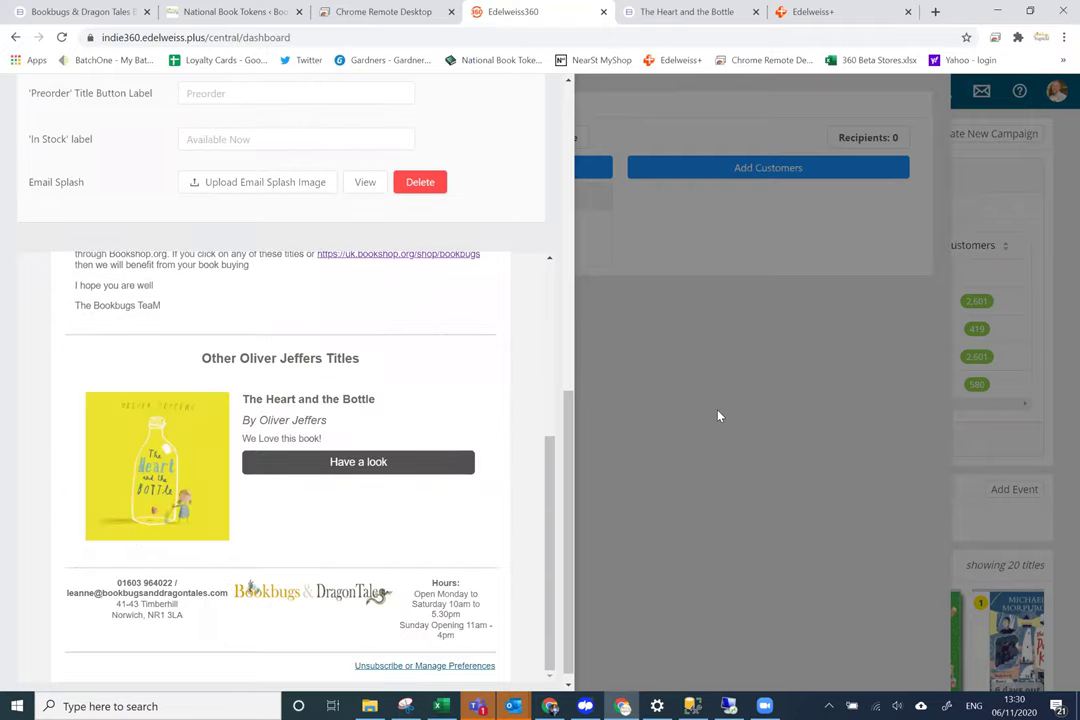
{"action": "left_click", "coordinate": [717, 415]}
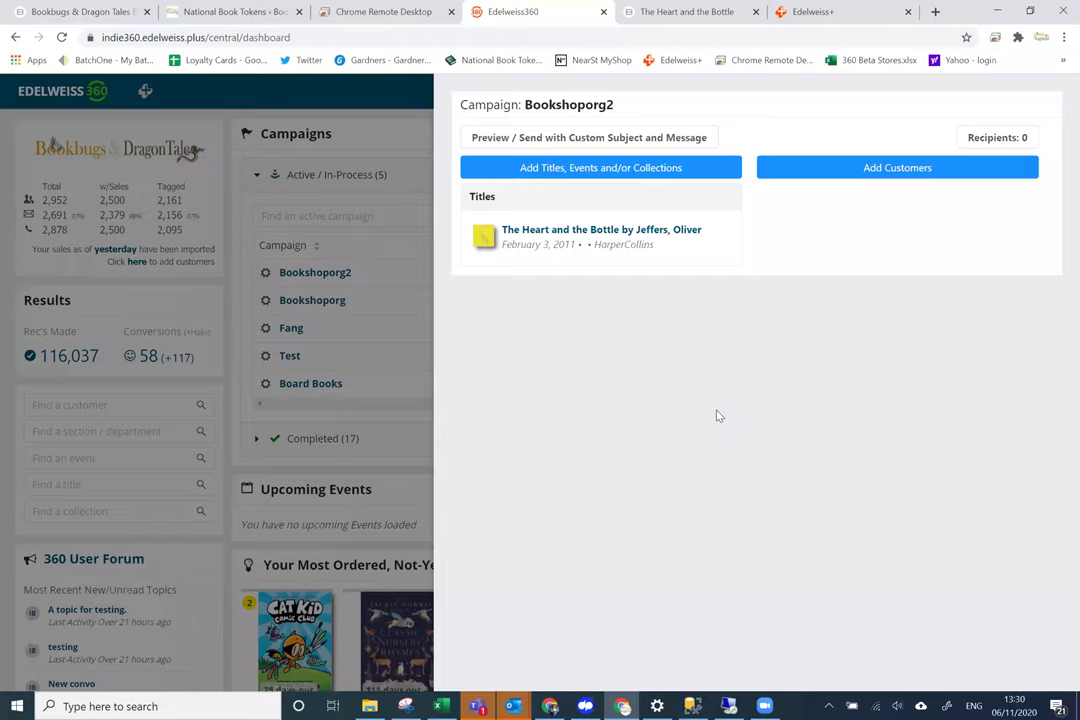
- Reopen Bookshoporg2 and add All Active customers, raising recipients to 2,601
{"action": "left_click", "coordinate": [407, 147]}
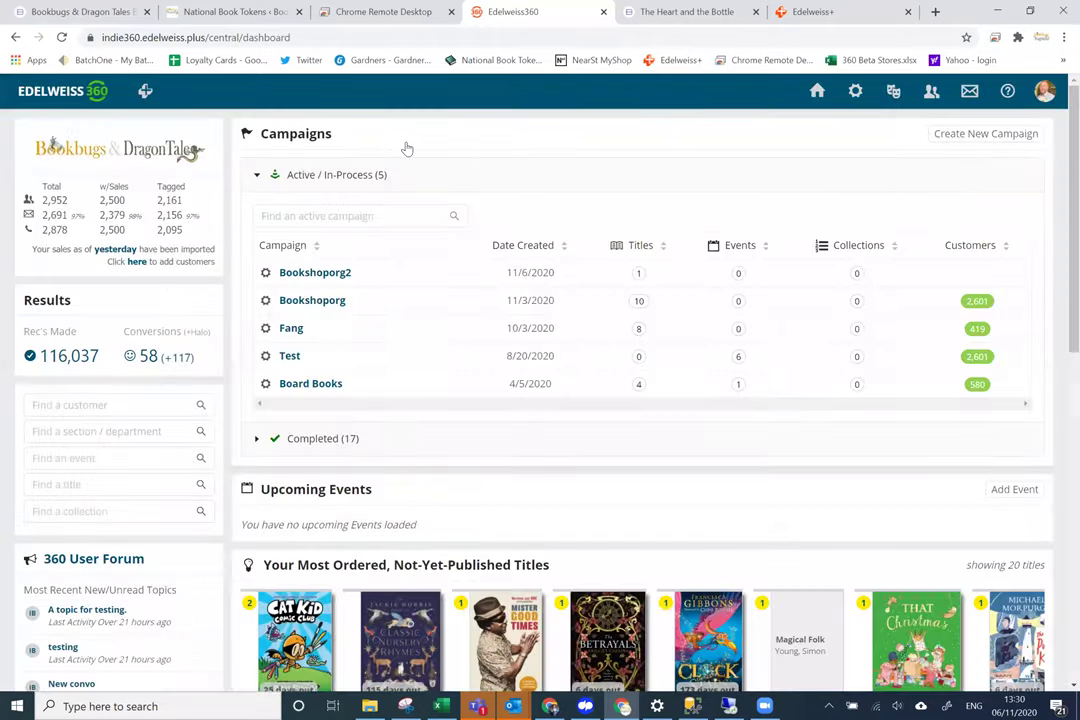
{"action": "left_click", "coordinate": [299, 277]}
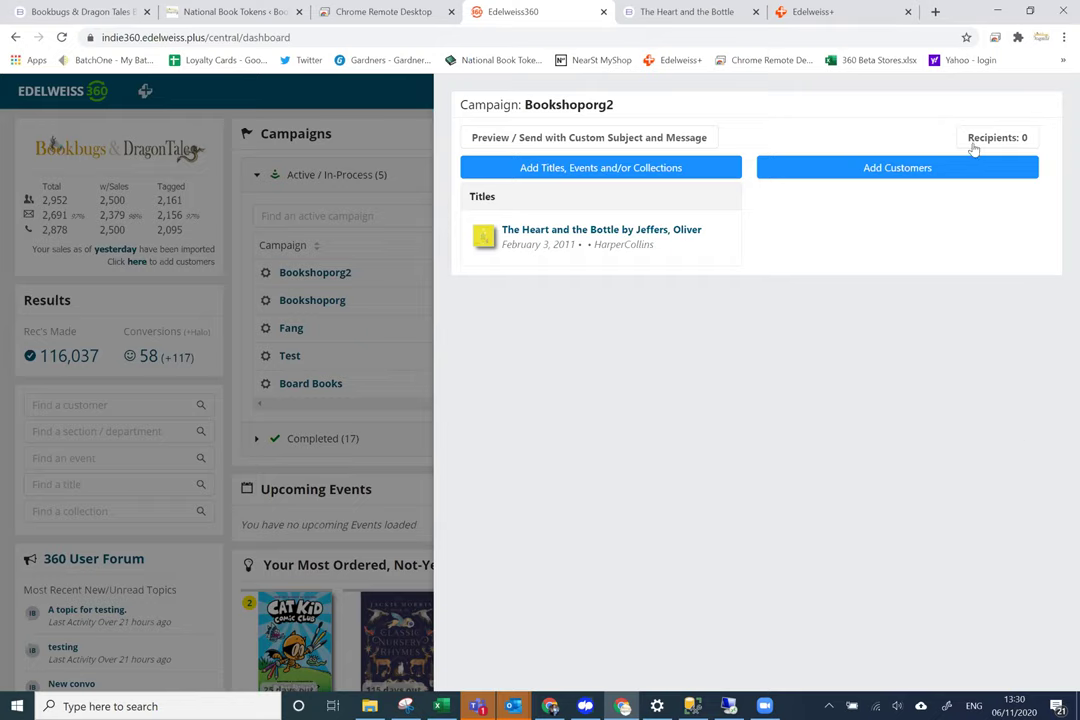
{"action": "left_click", "coordinate": [882, 175]}
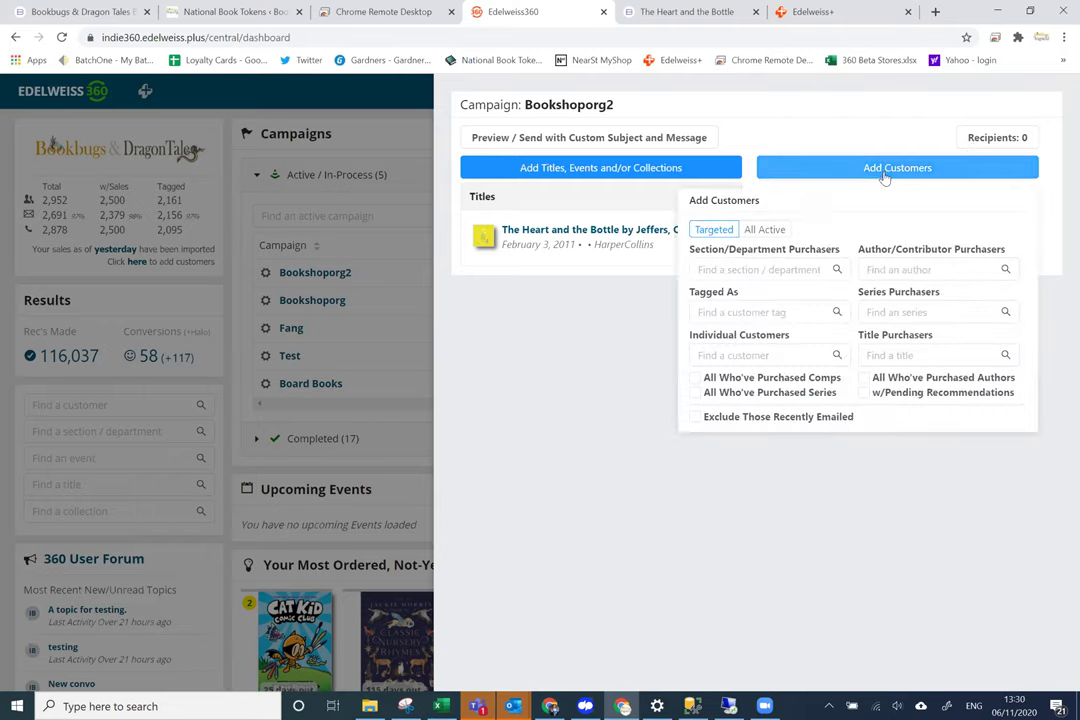
{"action": "left_click", "coordinate": [762, 236]}
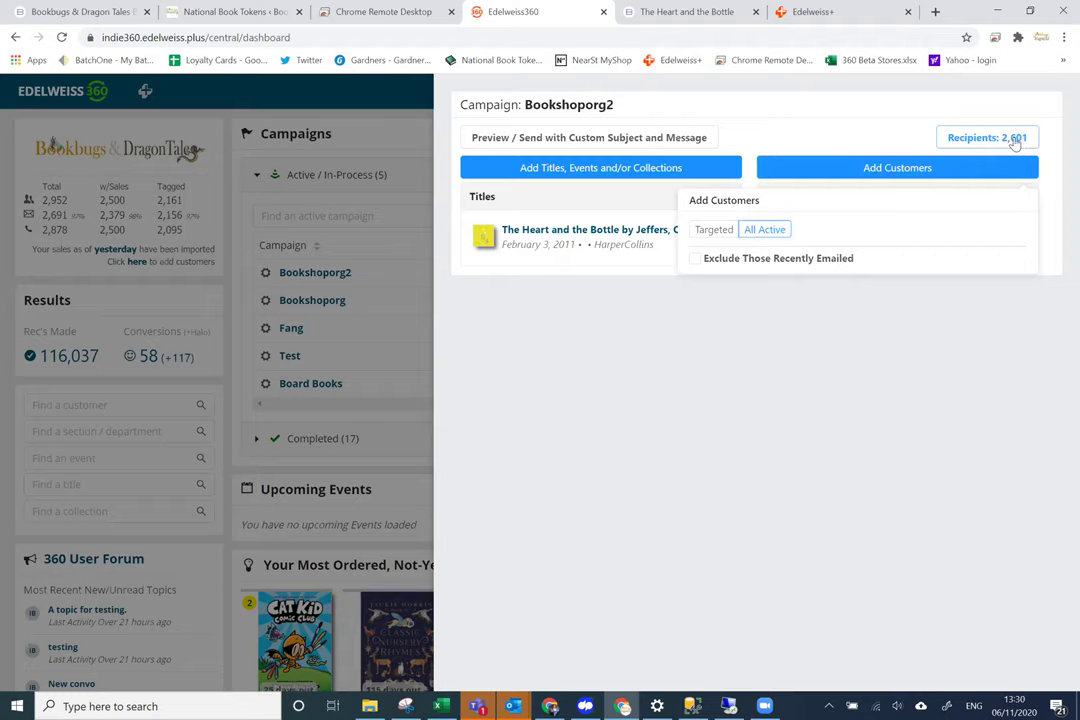
{"action": "left_click", "coordinate": [812, 440]}
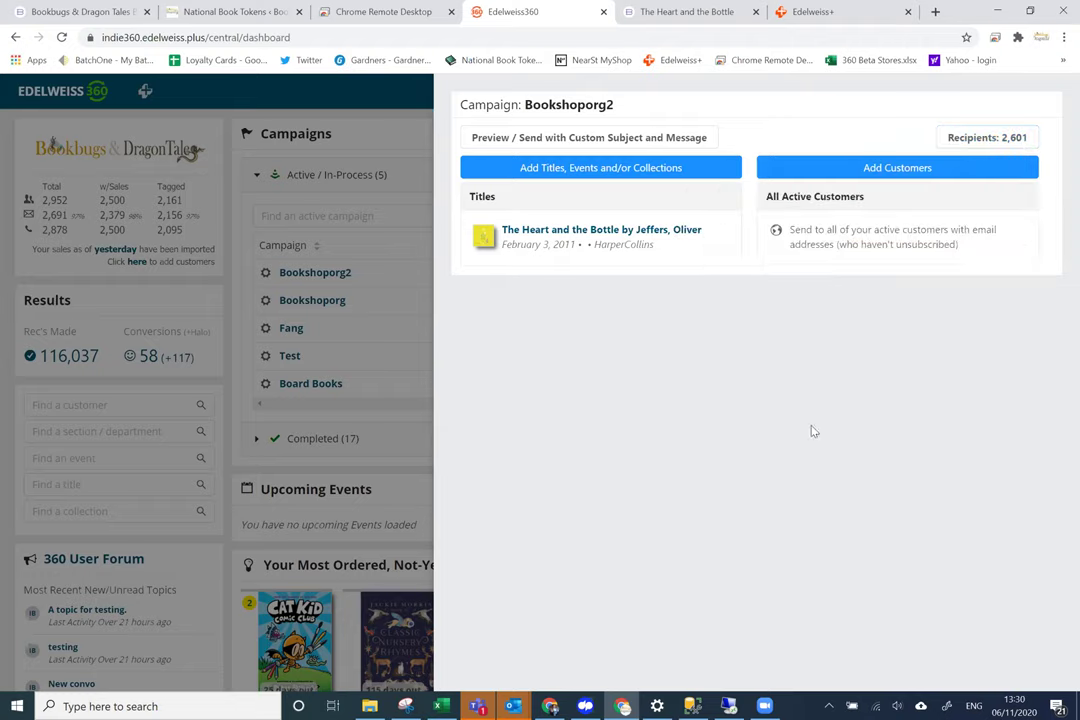
- Preview the campaign email, then exclude recently emailed customers from the recipients
{"action": "left_click", "coordinate": [541, 142]}
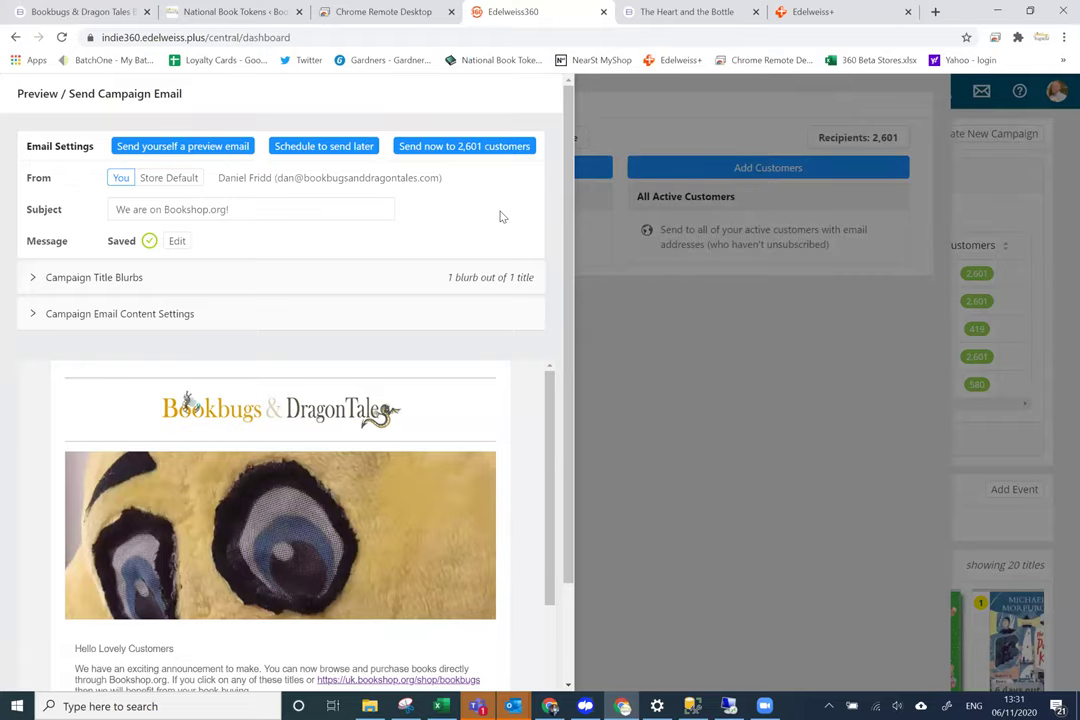
{"action": "left_click", "coordinate": [692, 381]}
{"action": "mouse_move", "coordinate": [887, 231]}
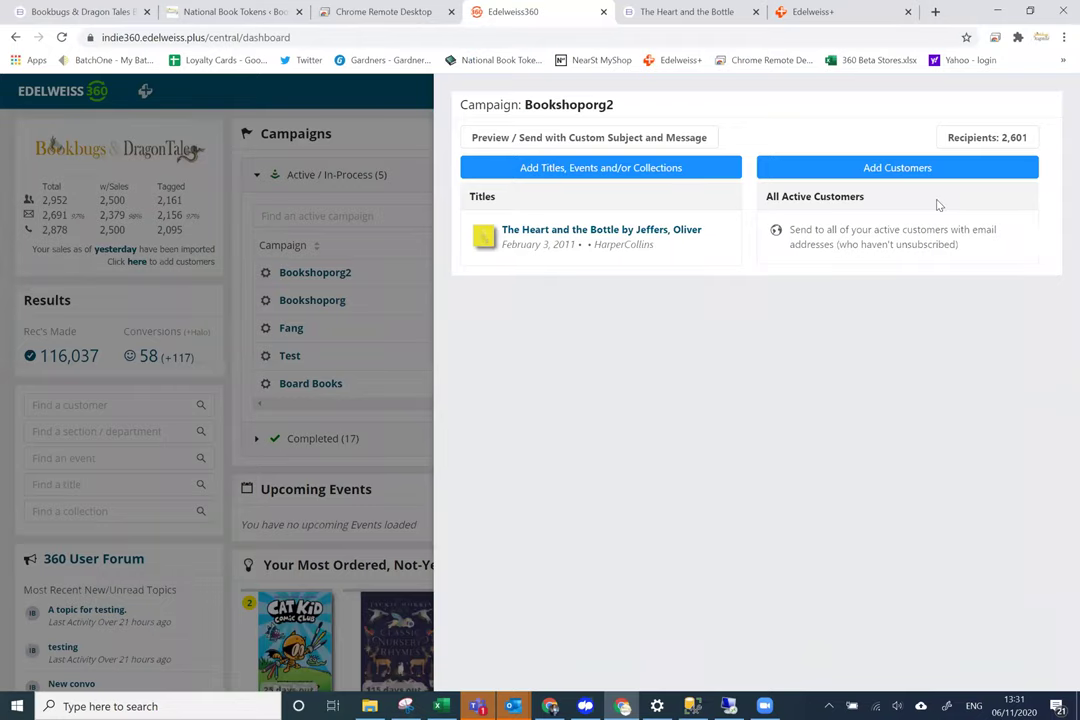
{"action": "left_click", "coordinate": [878, 170]}
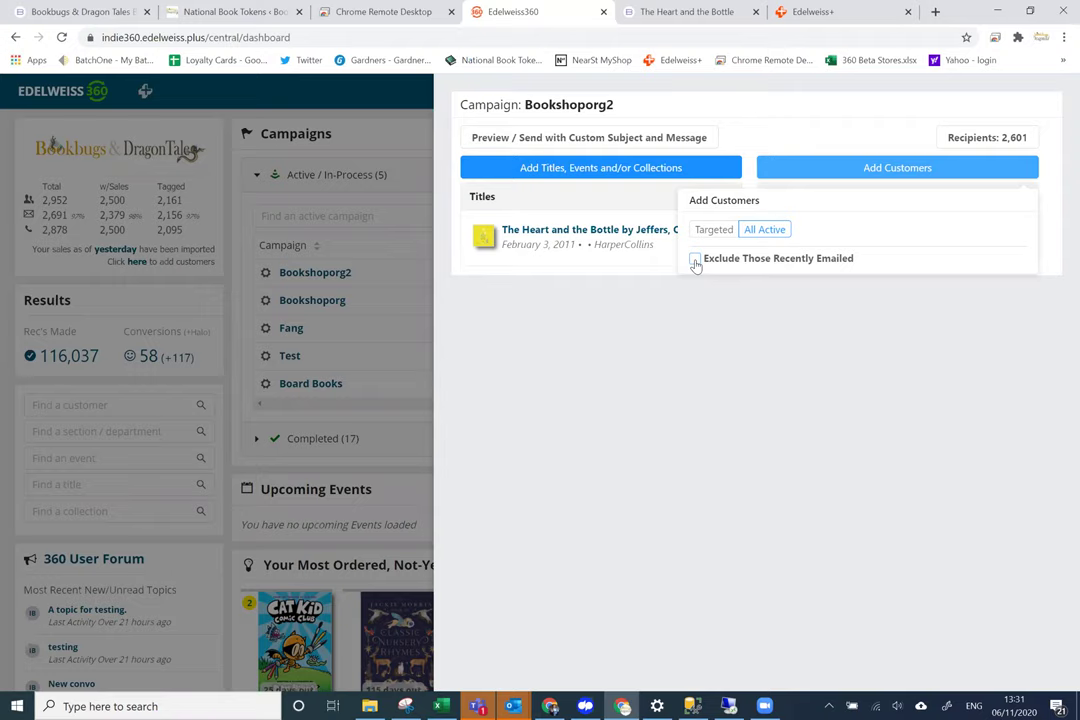
{"action": "left_click", "coordinate": [695, 260]}
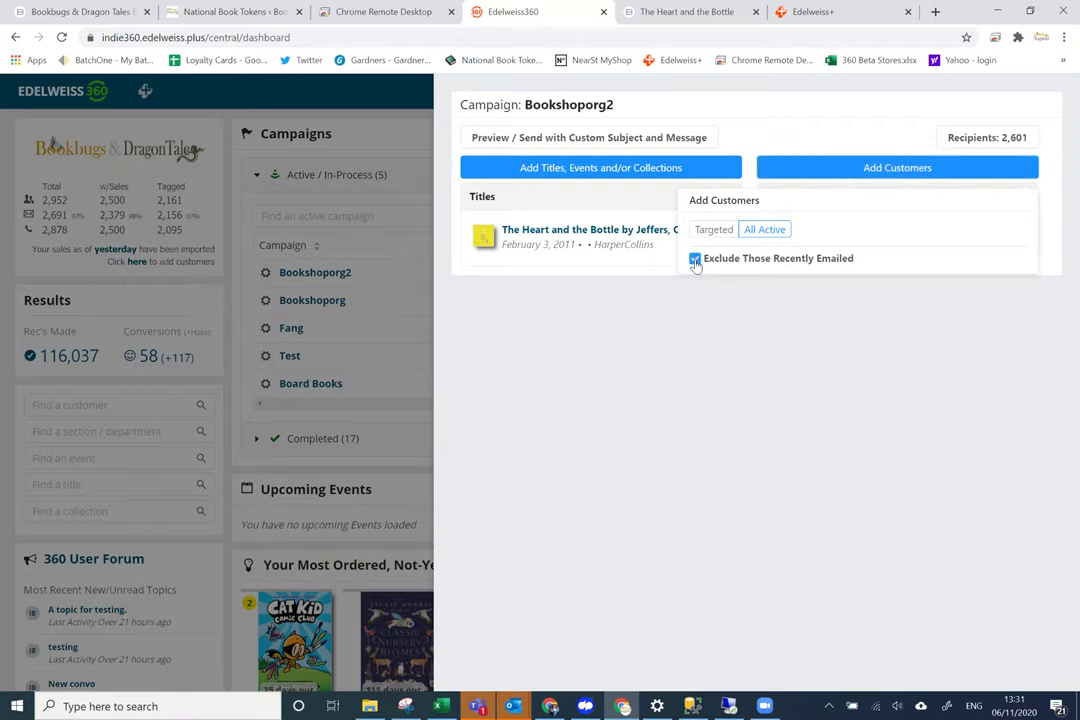
- Change the exclusion window from 7 to 30 days and close the campaign panel
{"action": "mouse_move", "coordinate": [832, 320]}
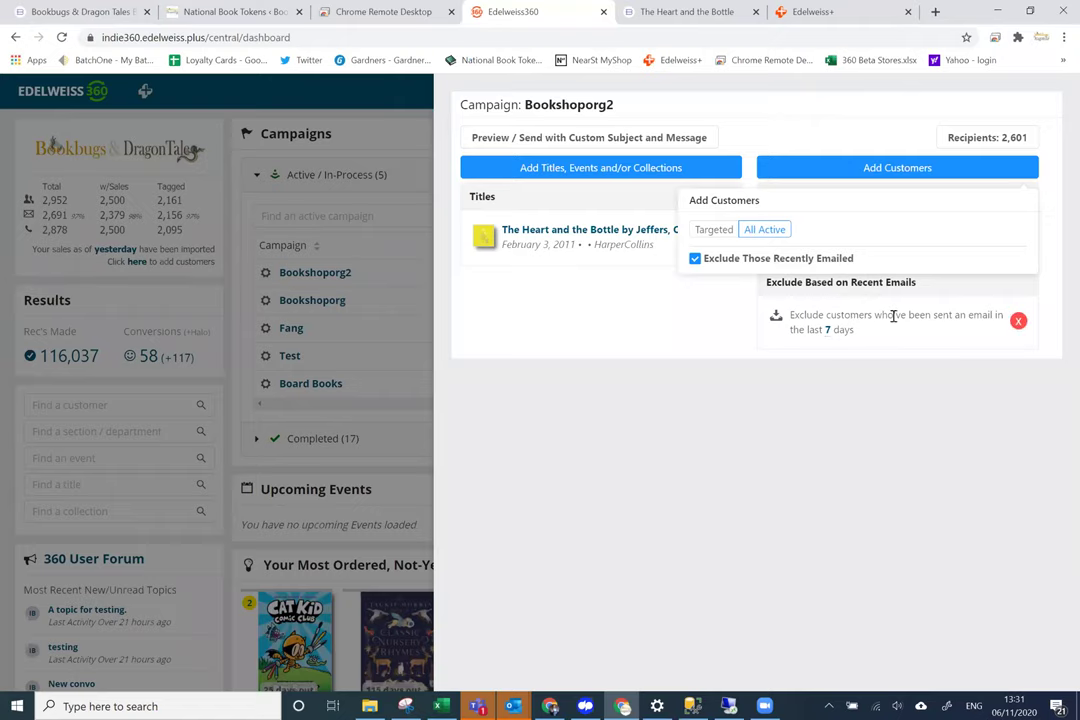
{"action": "left_click", "coordinate": [827, 330]}
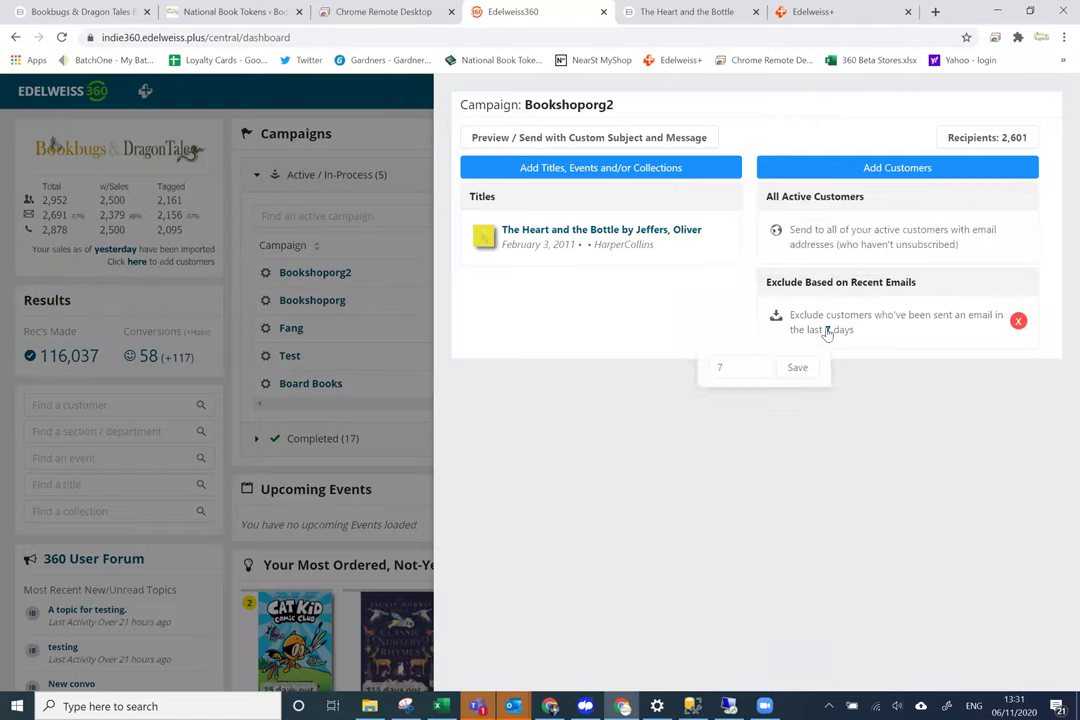
{"action": "double_click", "coordinate": [740, 367]}
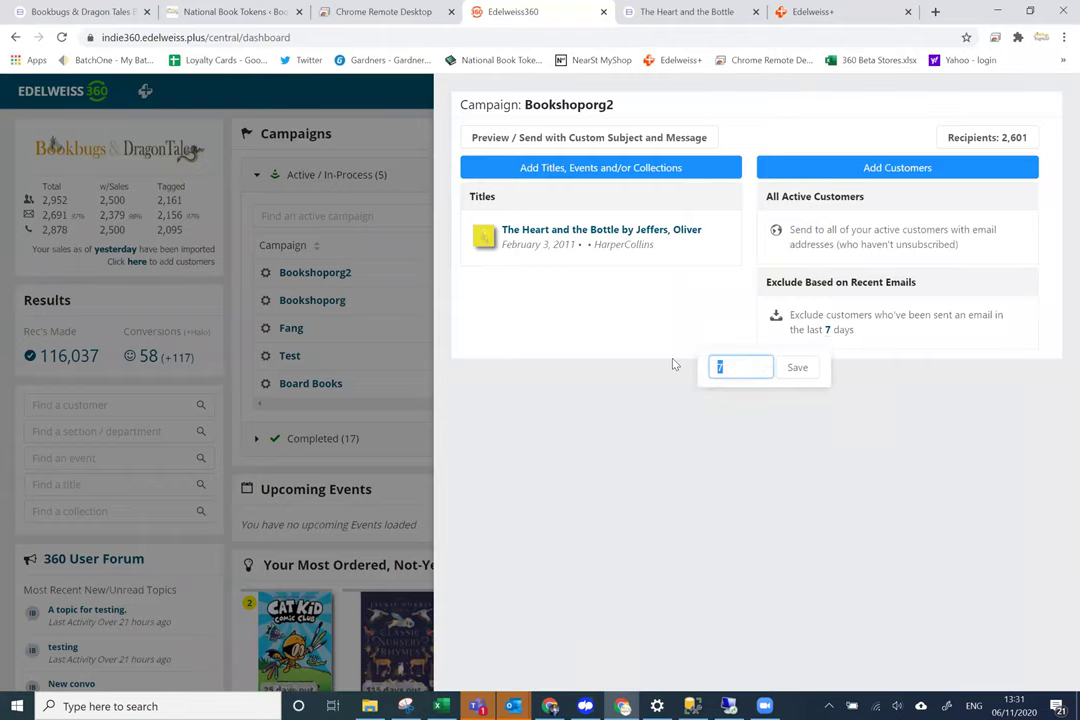
{"action": "type", "text": "30"}
{"action": "left_click", "coordinate": [800, 369]}
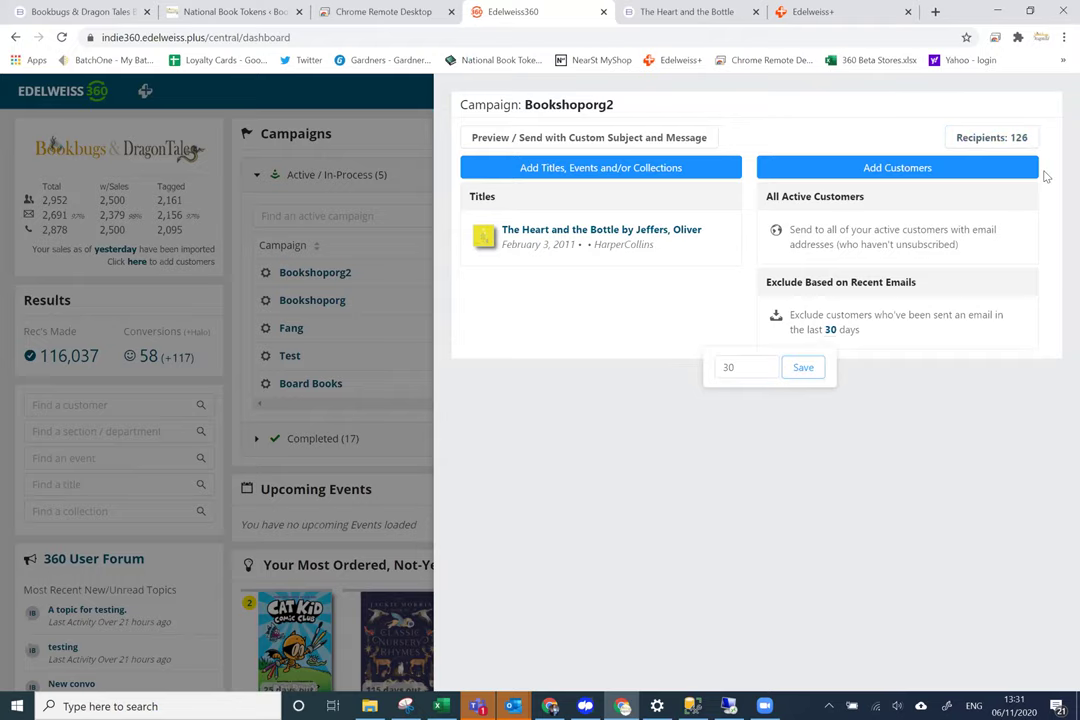
{"action": "left_click", "coordinate": [394, 157]}
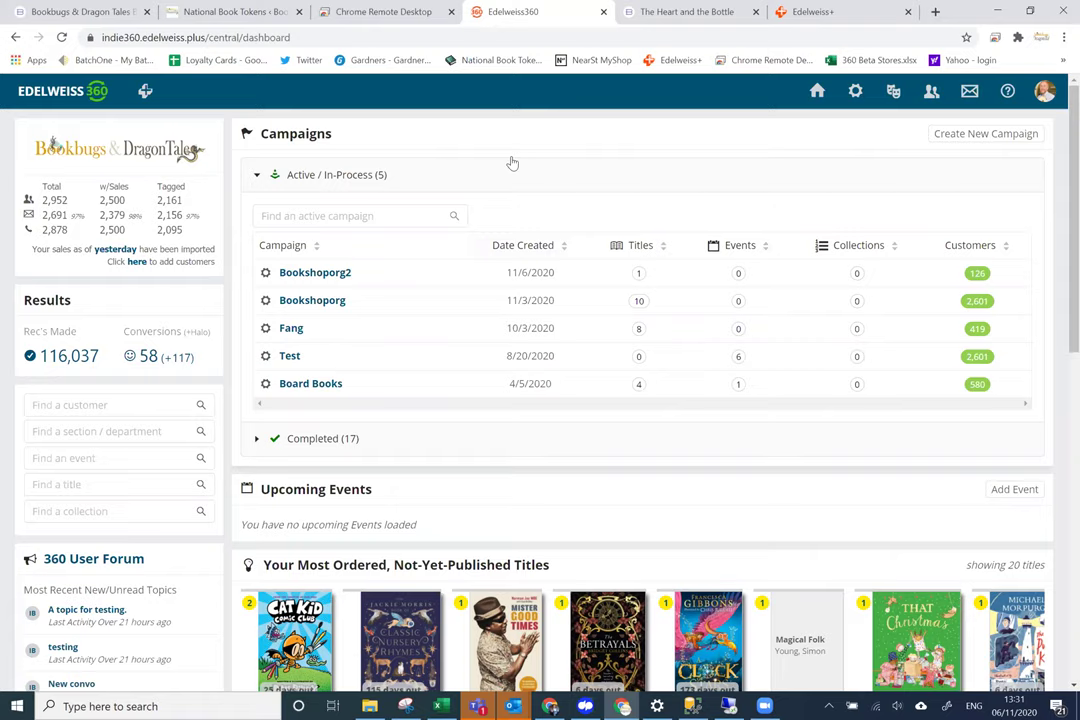
- Load the mailchimp.com home page in a new tab and accept all cookies
{"action": "left_click", "coordinate": [935, 12]}
{"action": "type", "text": "mail.ionos.co.uk"}
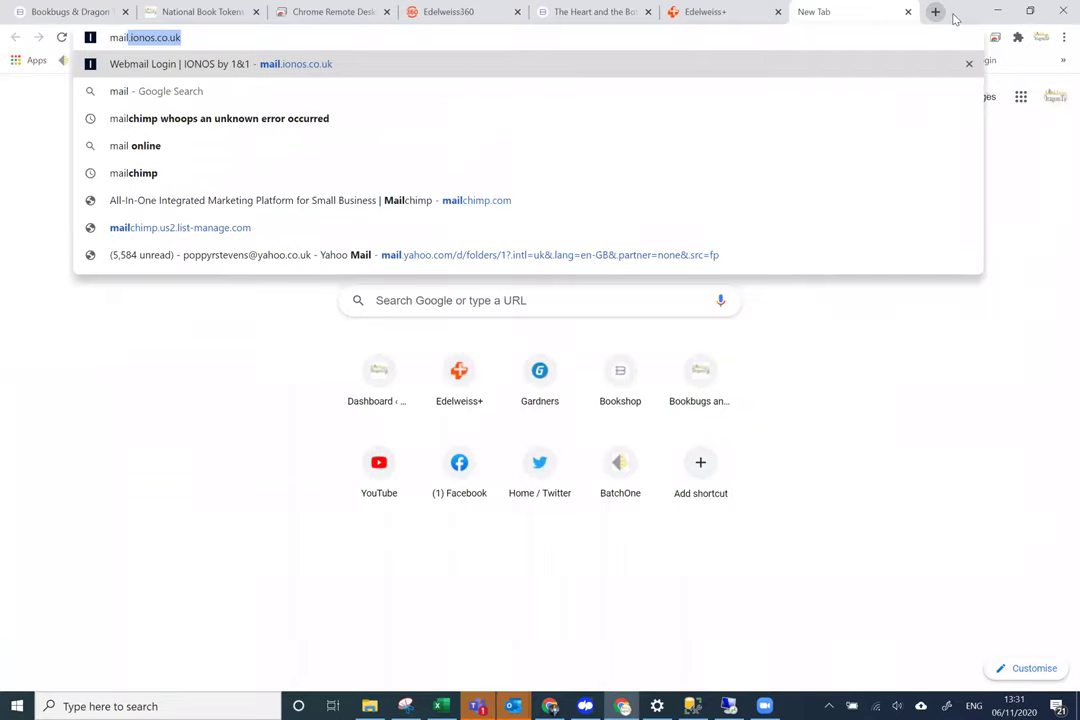
{"action": "left_click", "coordinate": [310, 226]}
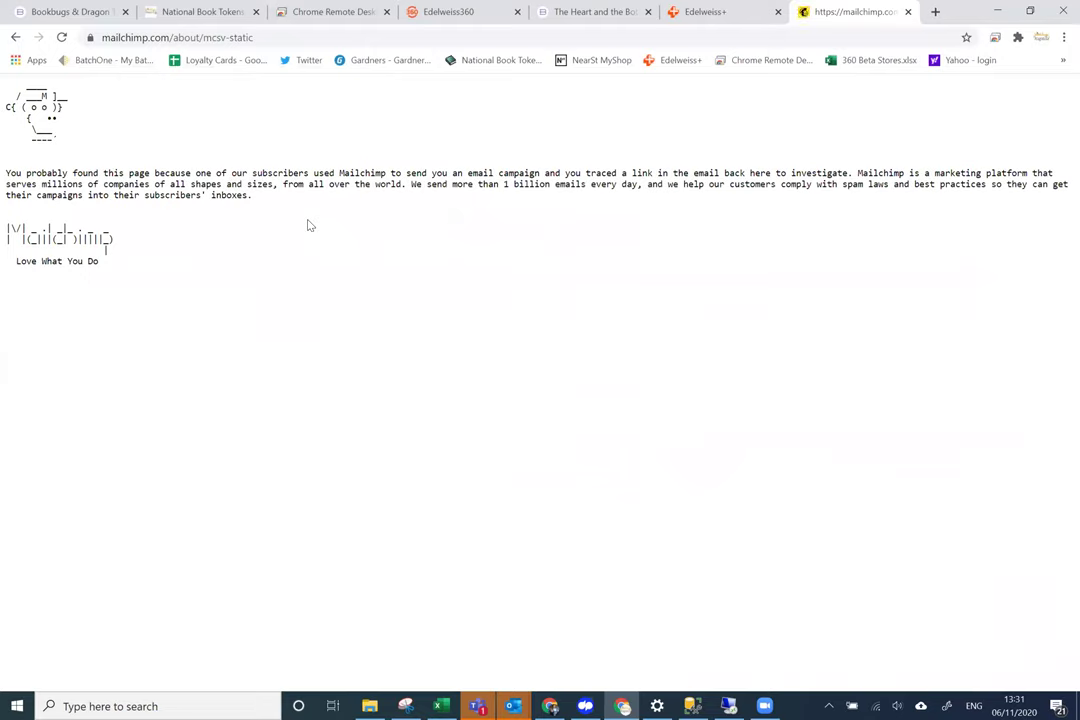
{"action": "left_click", "coordinate": [140, 37]}
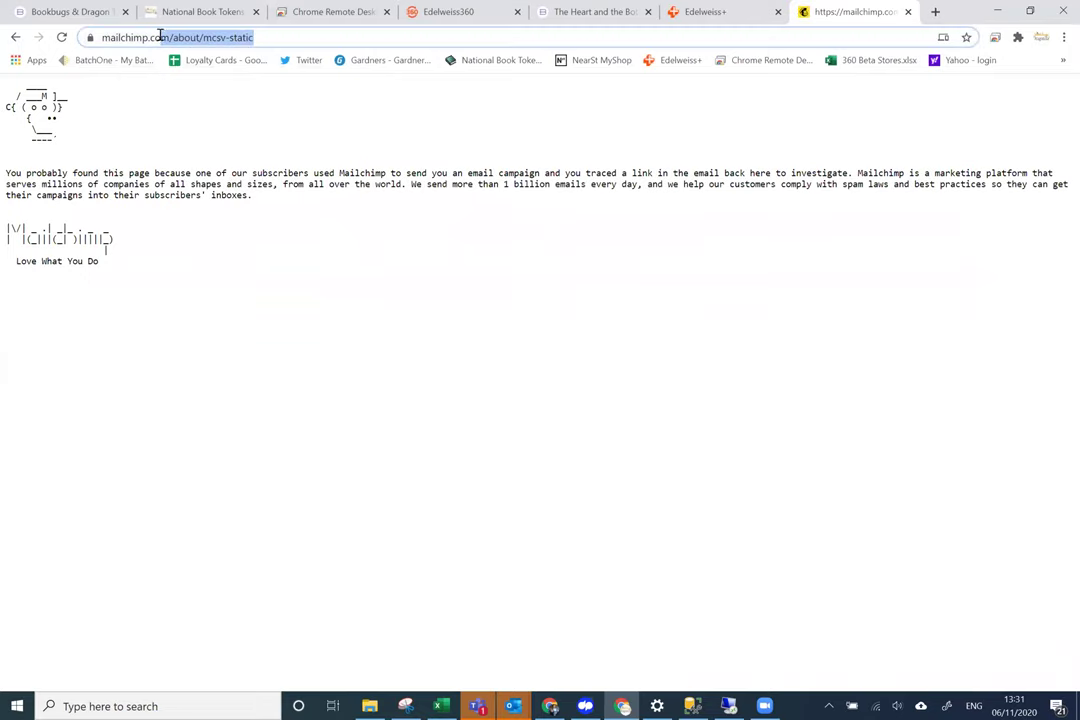
{"action": "left_click_drag", "start_coordinate": [285, 37], "coordinate": [202, 37]}
{"action": "key", "text": "BackSpace"}
{"action": "key", "text": "Return"}
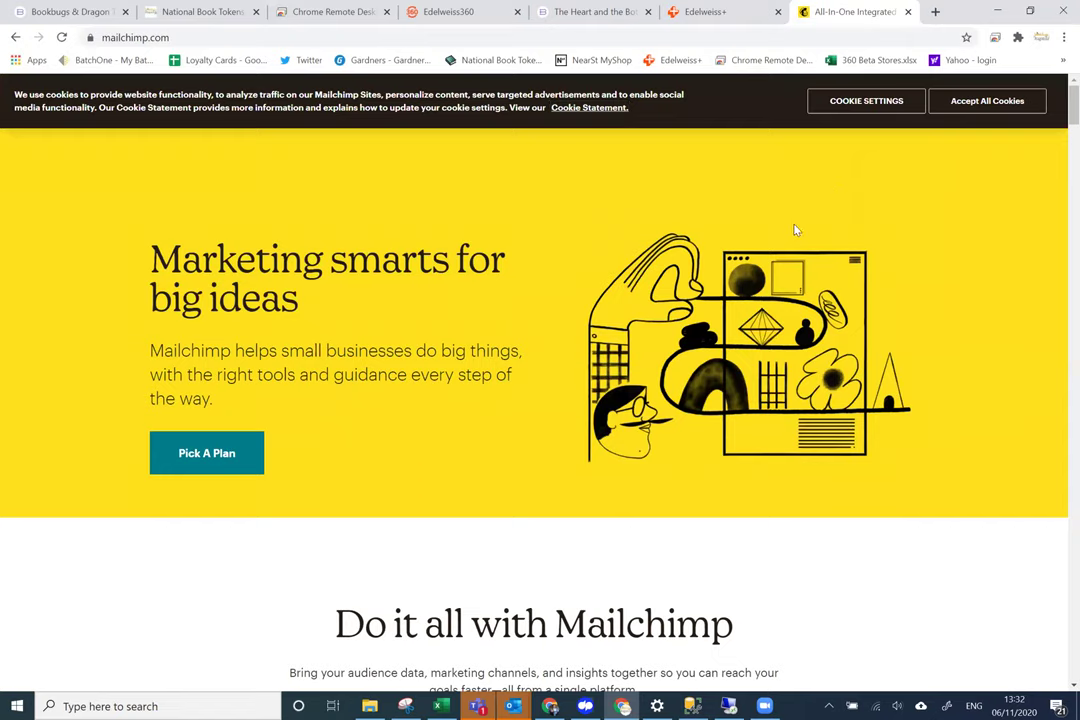
{"action": "left_click", "coordinate": [971, 101]}
- Log in to Mailchimp and enter the SMS verification code
{"action": "left_click", "coordinate": [893, 105]}
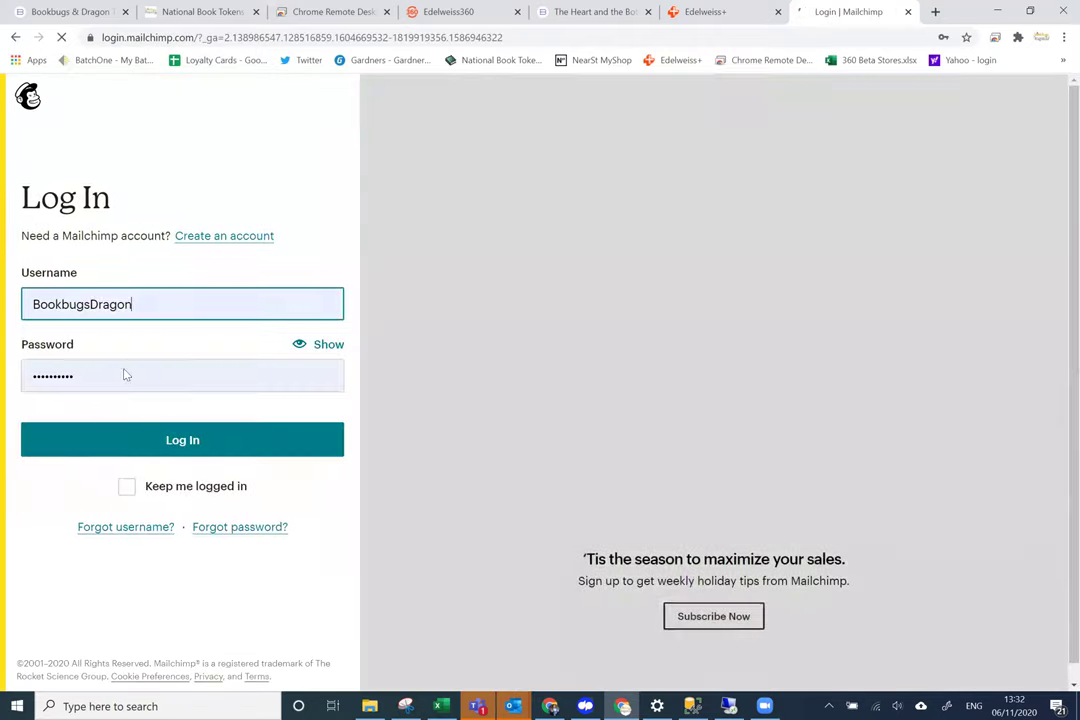
{"action": "left_click", "coordinate": [164, 440]}
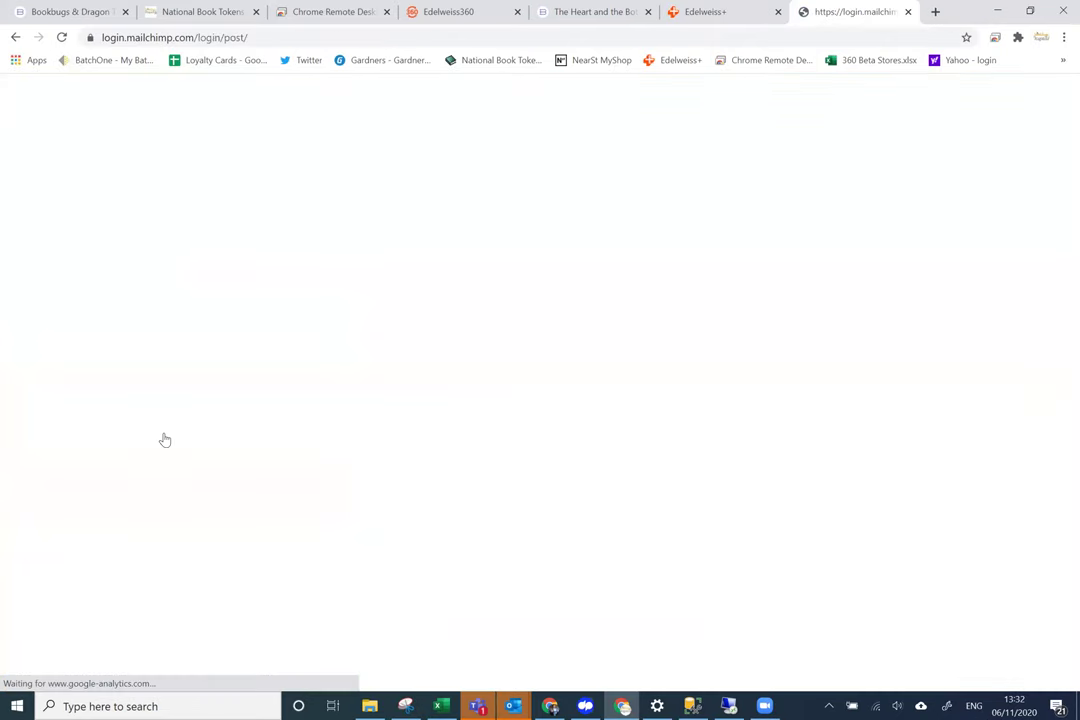
{"action": "left_click", "coordinate": [282, 424]}
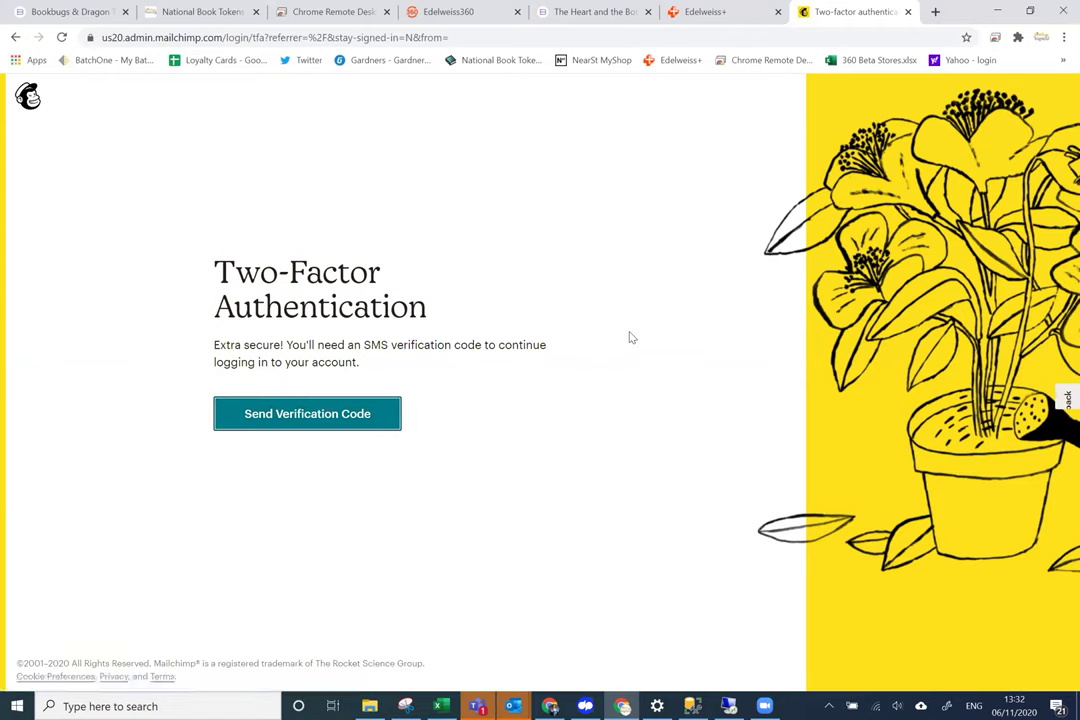
{"action": "left_click", "coordinate": [268, 414]}
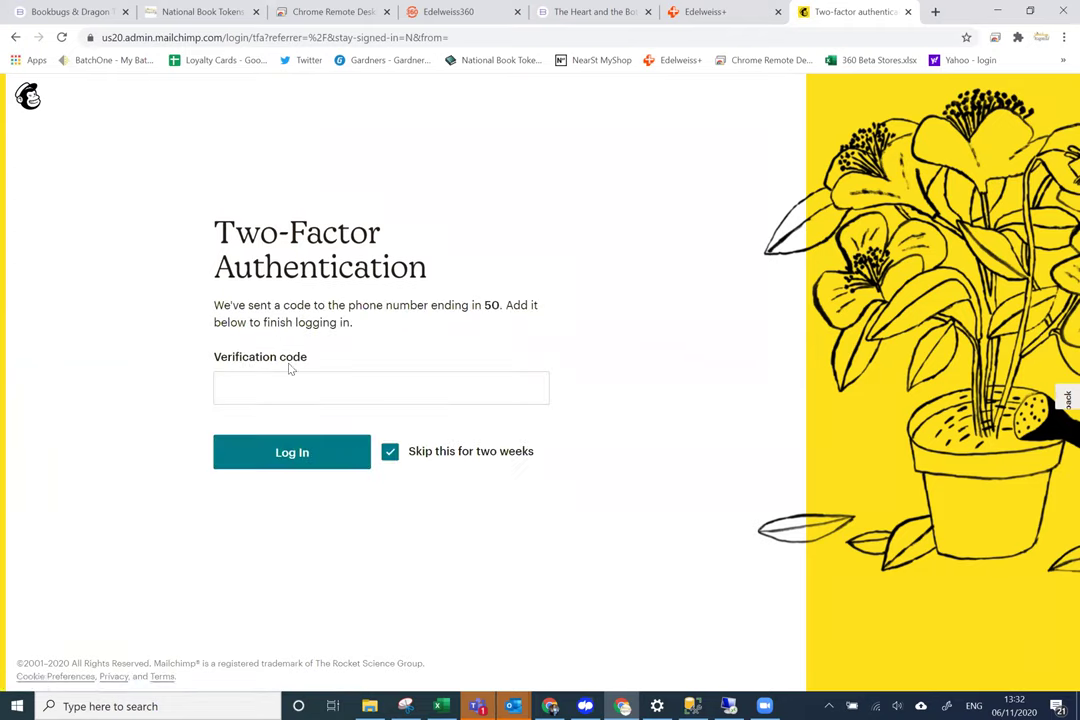
{"action": "left_click", "coordinate": [319, 397]}
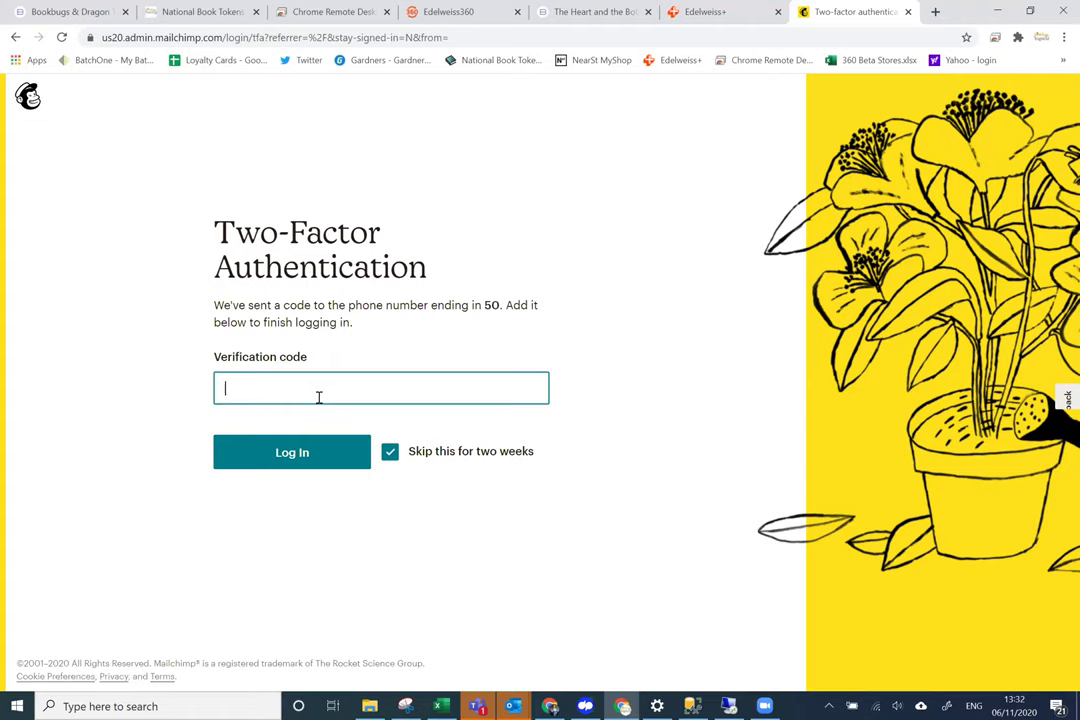
{"action": "key", "text": "Return"}
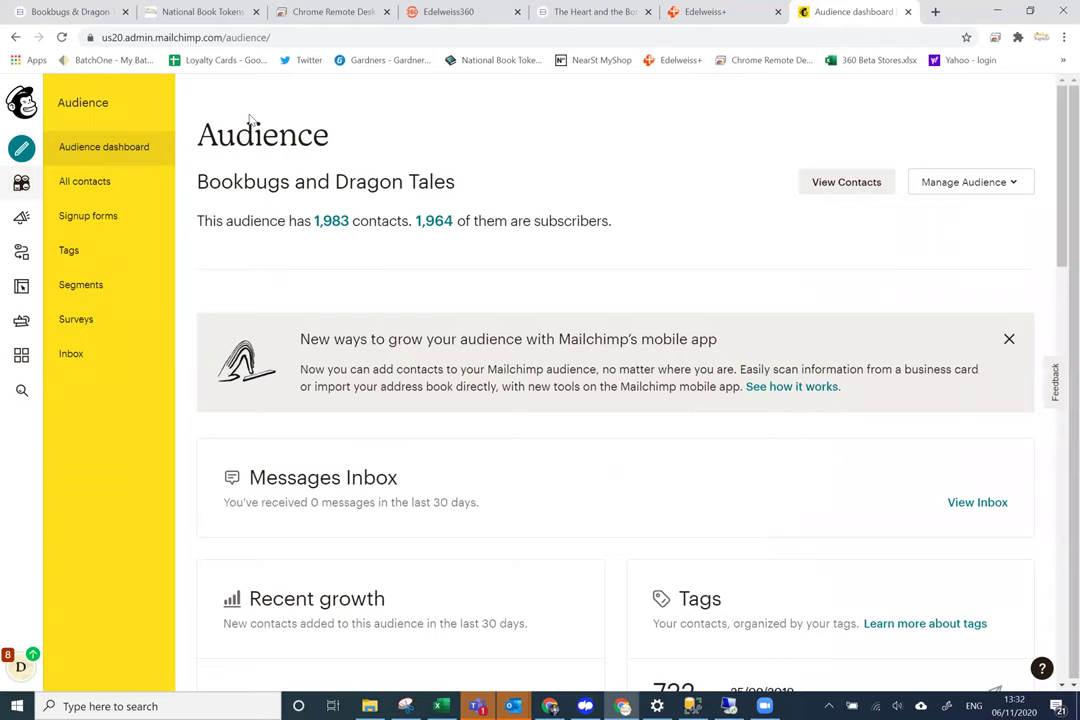
- Export the 1,964-subscriber segment and download the member export as a CSV zip
{"action": "left_click", "coordinate": [84, 158]}
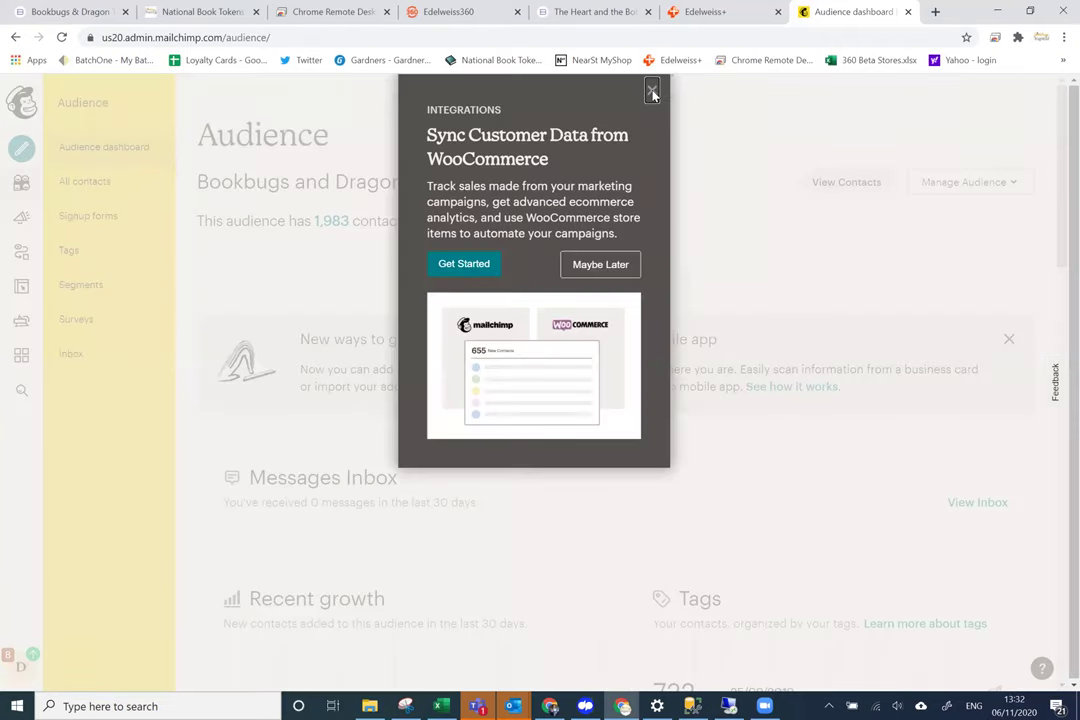
{"action": "left_click", "coordinate": [650, 92]}
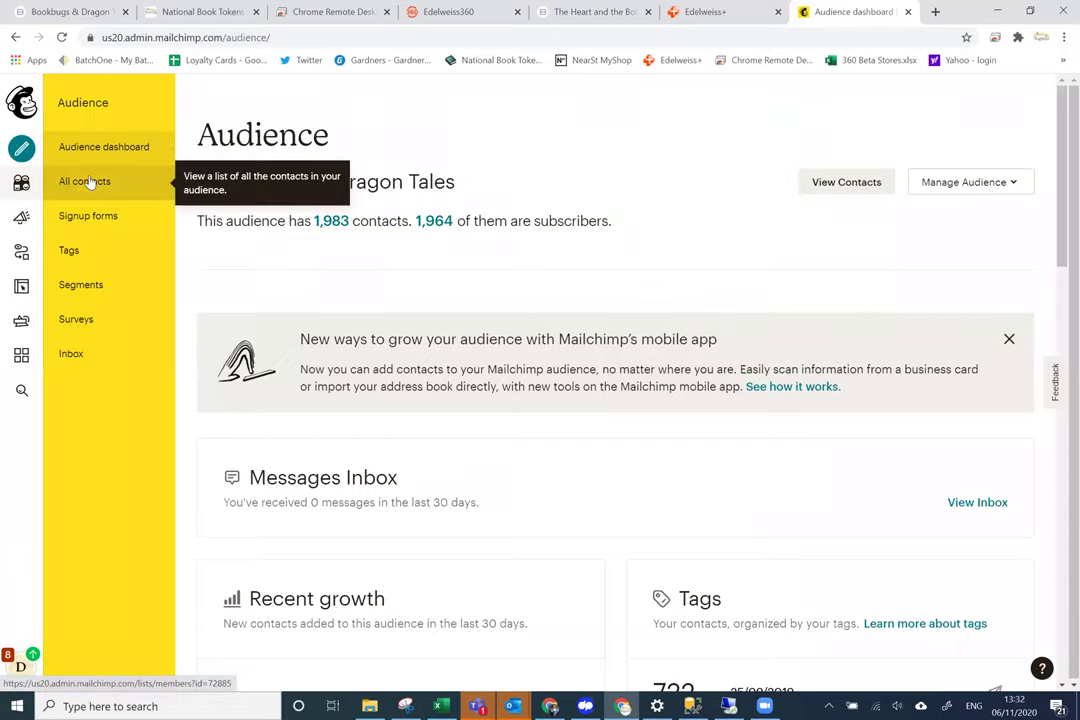
{"action": "left_click", "coordinate": [90, 181]}
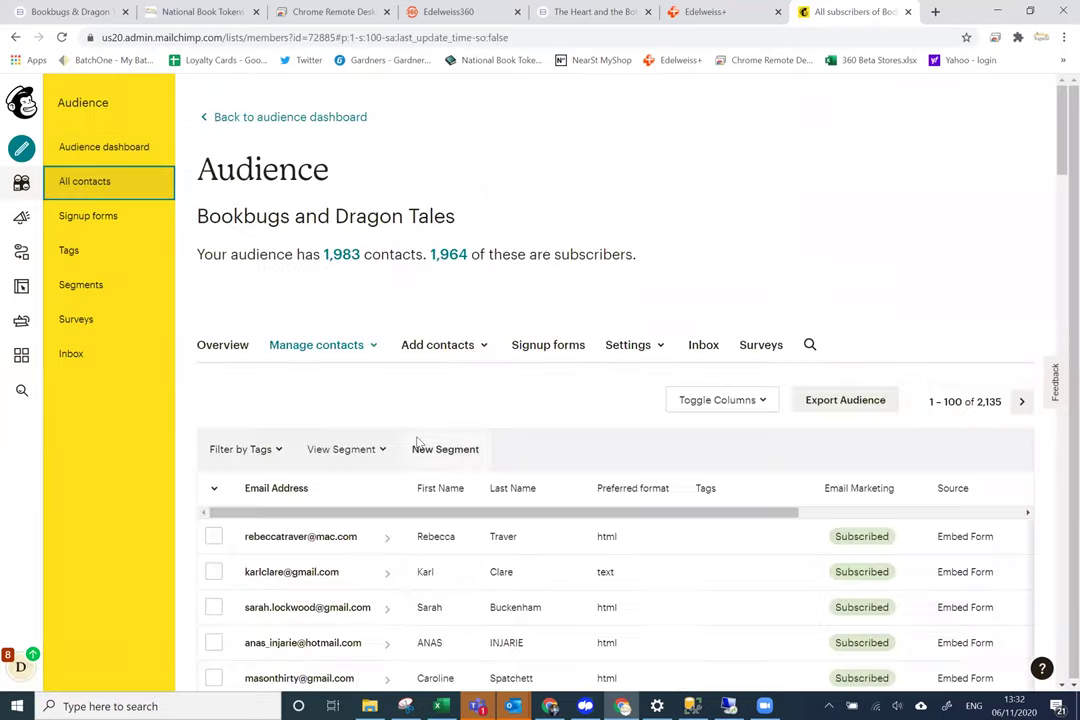
{"action": "left_click", "coordinate": [447, 257]}
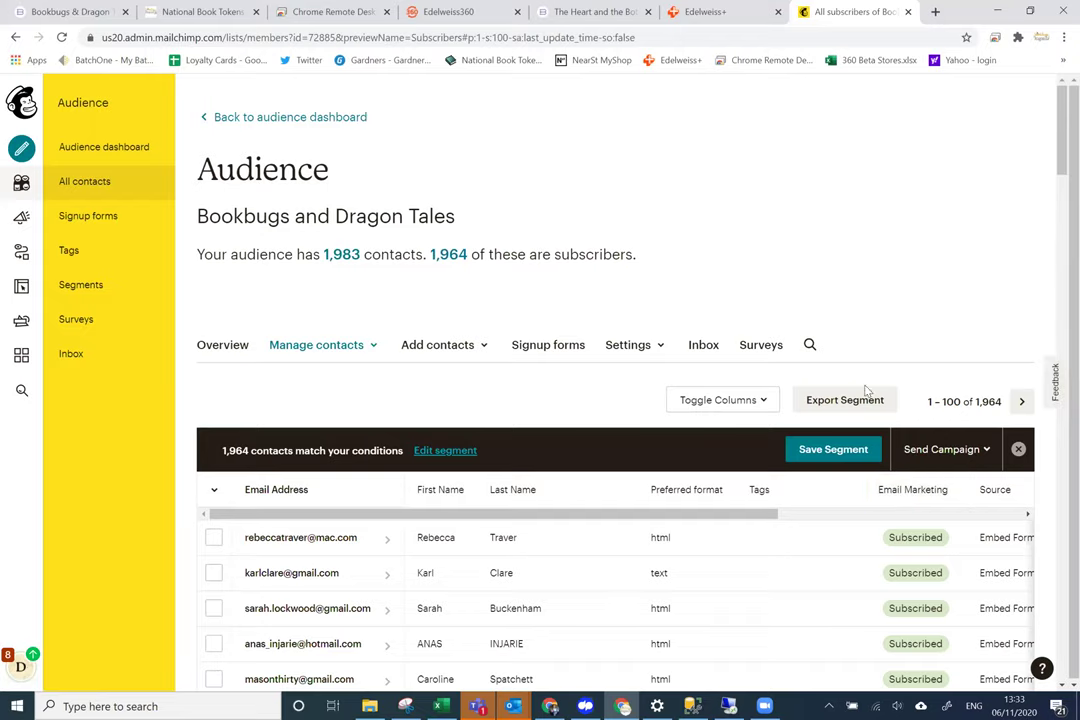
{"action": "left_click", "coordinate": [849, 403]}
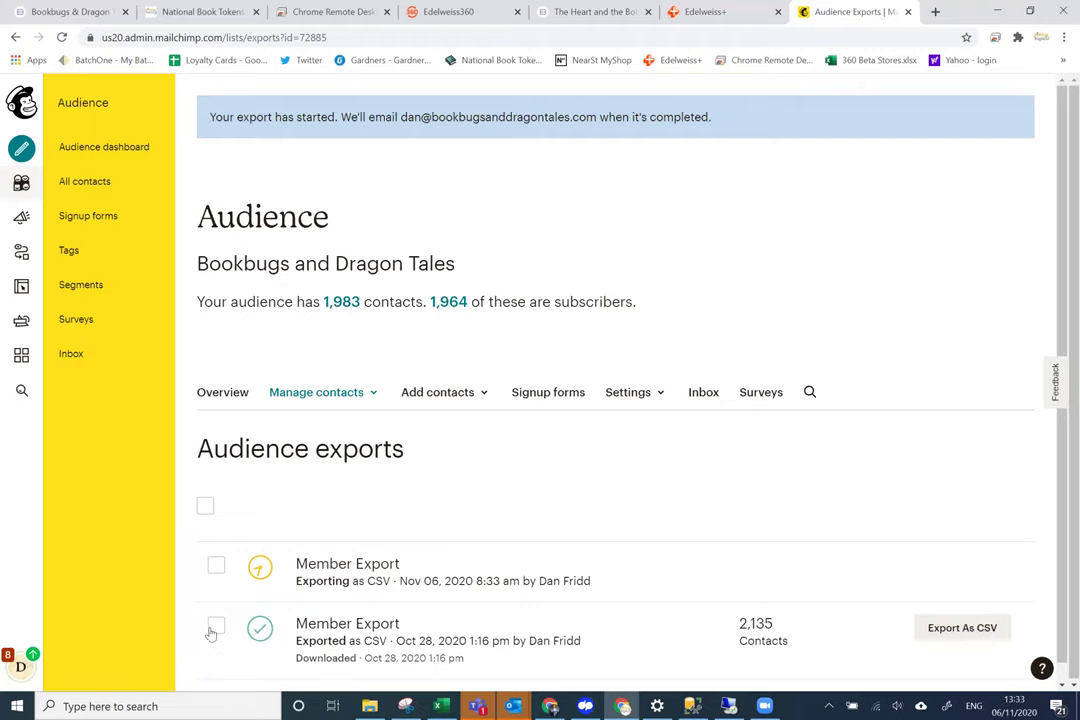
{"action": "left_click", "coordinate": [216, 565]}
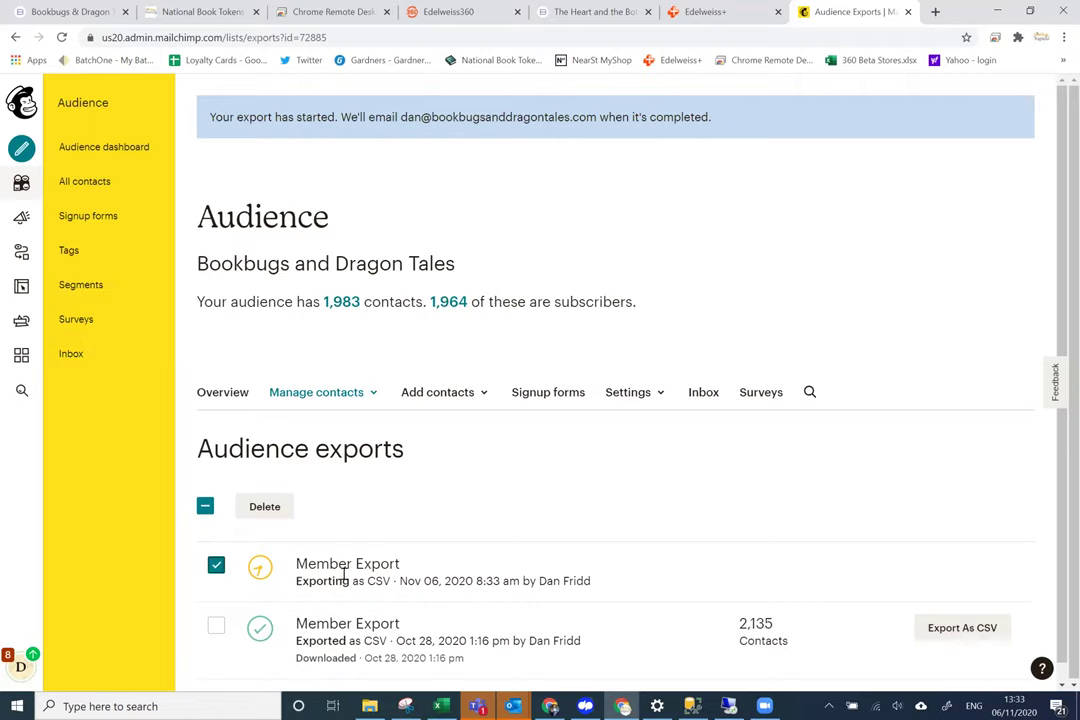
{"action": "left_click", "coordinate": [986, 627]}
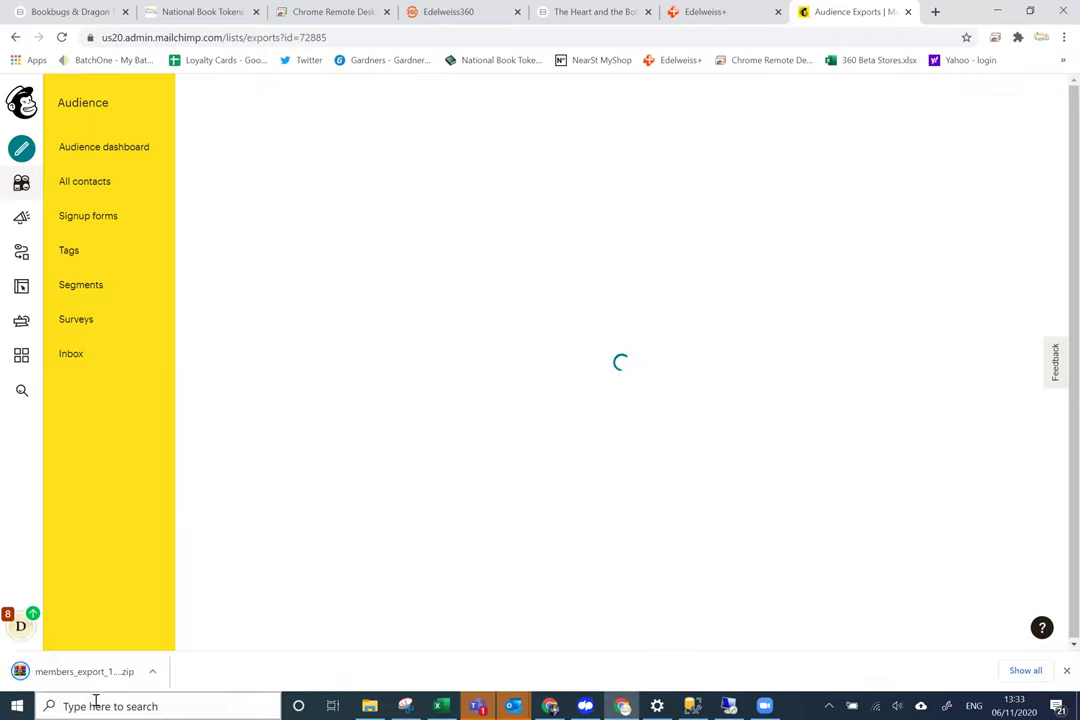
- Extract the subscribed_members_export CSV from the zip into folder a, then return to Edelweiss360
{"action": "left_click", "coordinate": [78, 681]}
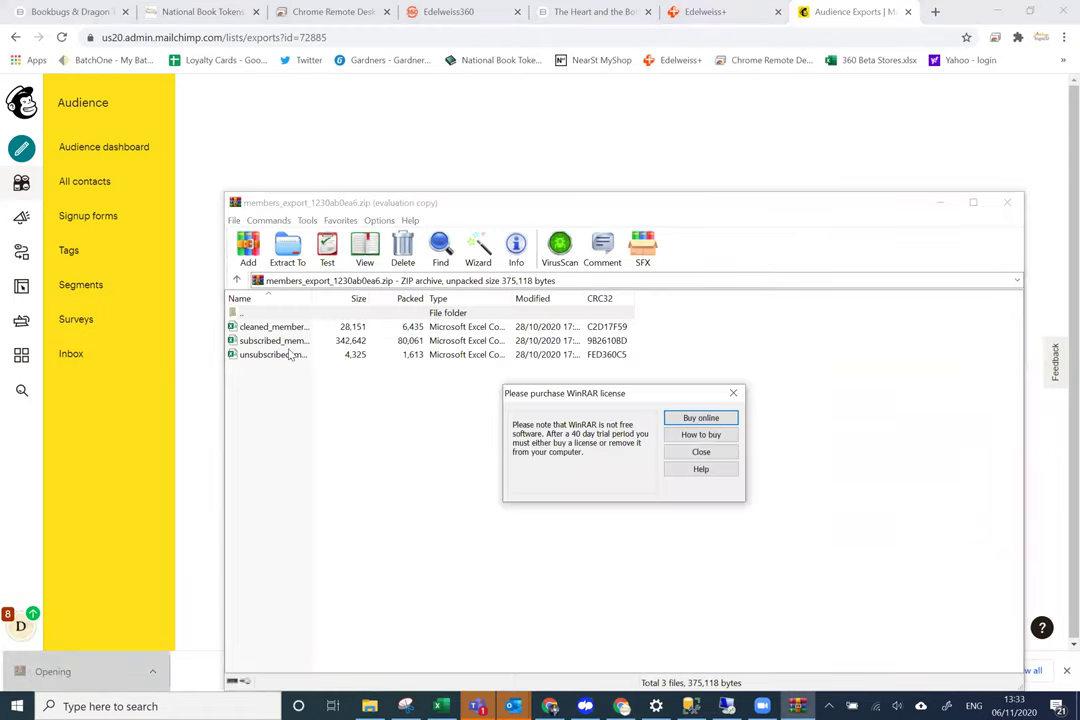
{"action": "key", "text": "Tab"}
{"action": "key", "text": "Tab"}
{"action": "key", "text": "Return"}
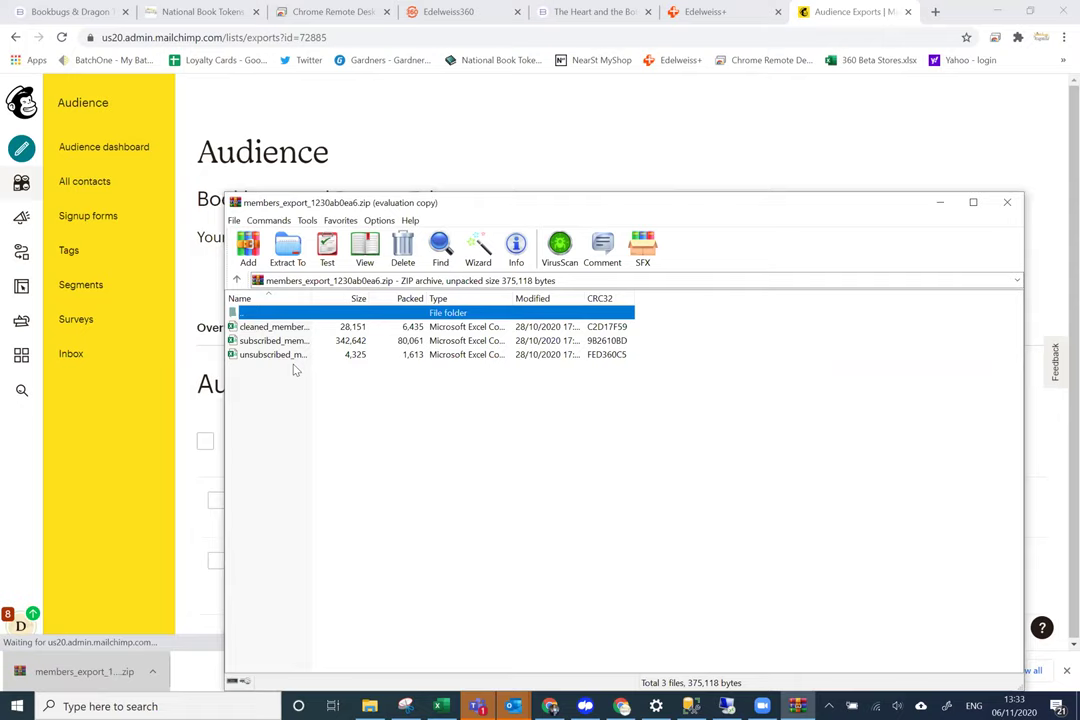
{"action": "left_click", "coordinate": [278, 341]}
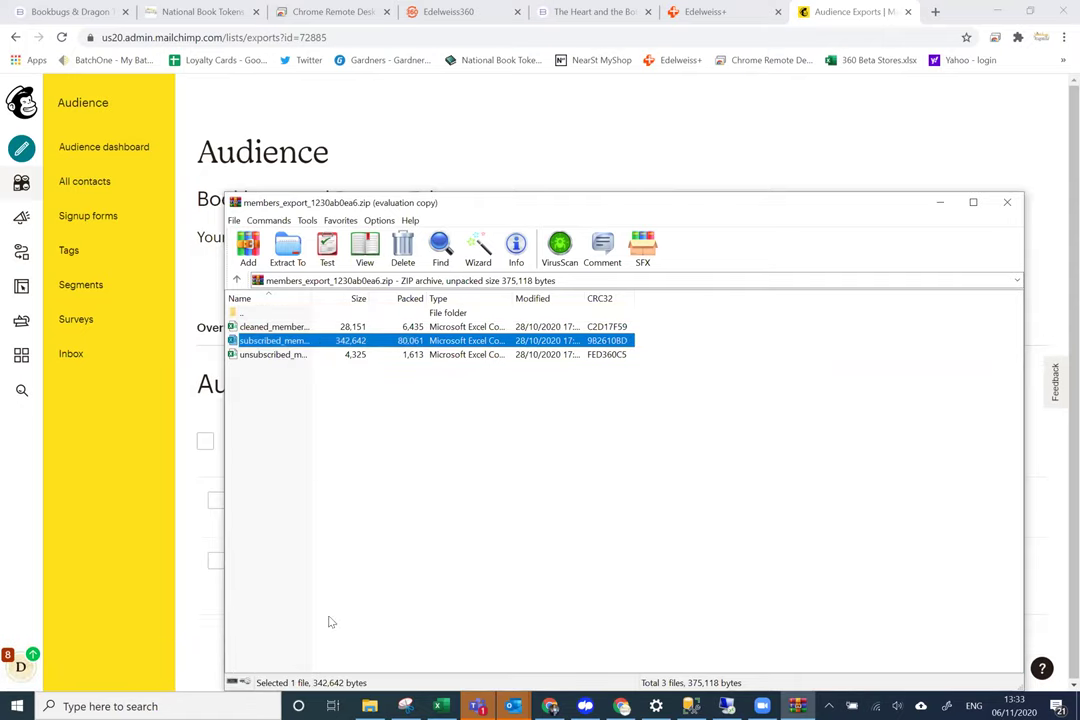
{"action": "left_click", "coordinate": [372, 706]}
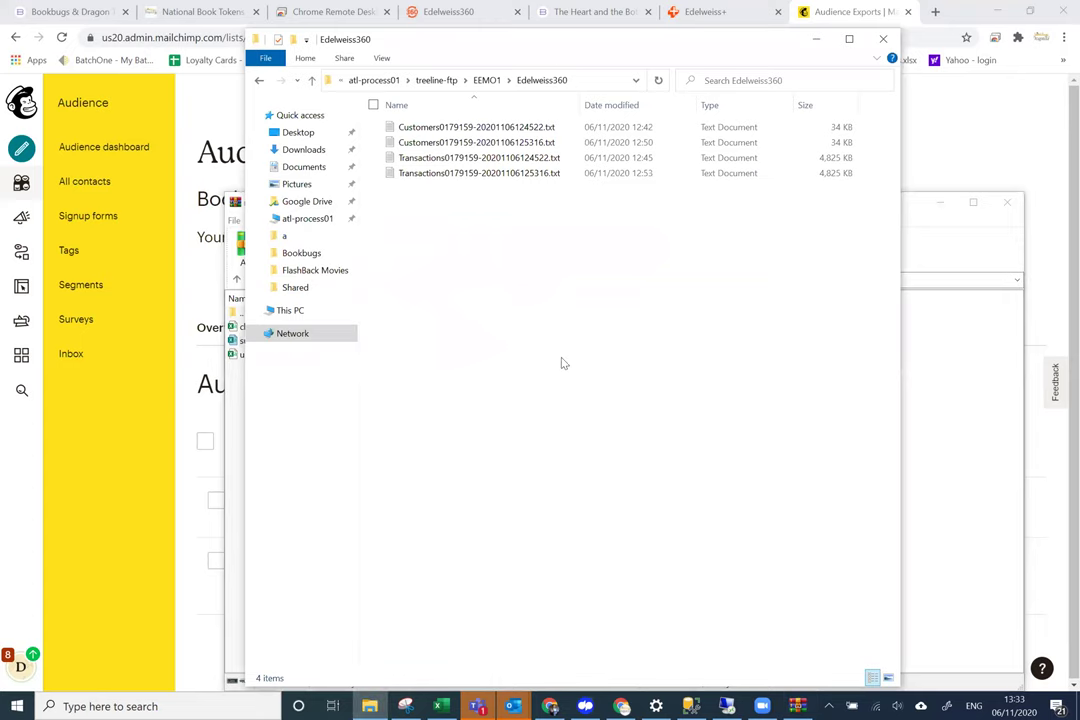
{"action": "left_click", "coordinate": [282, 236]}
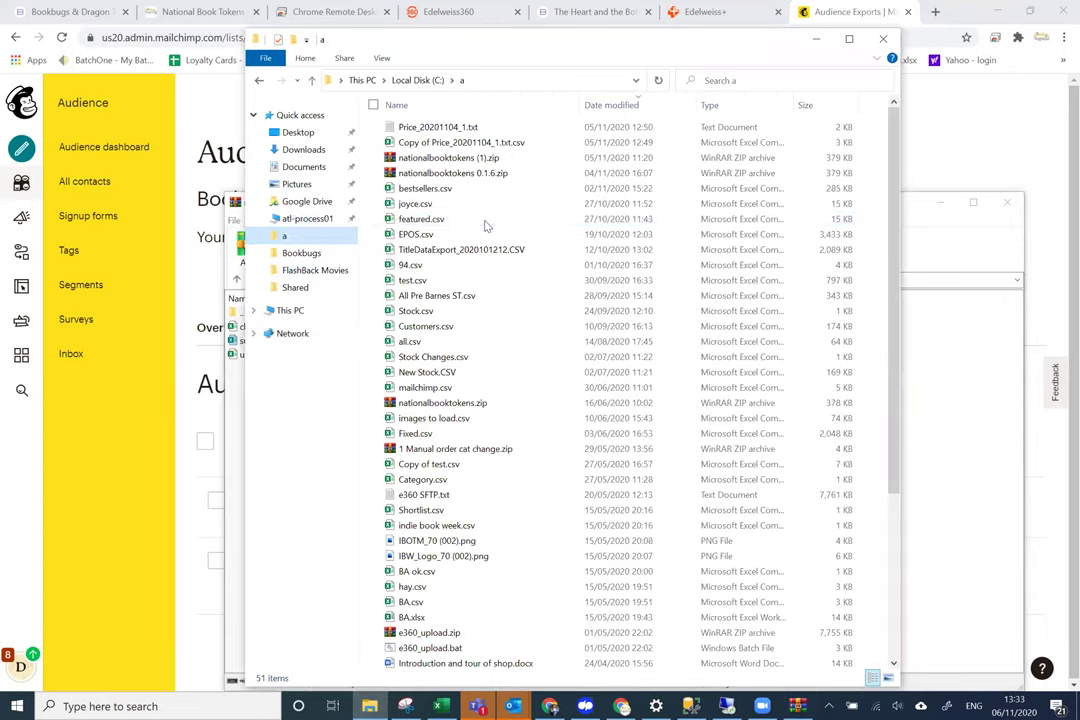
{"action": "double_click", "coordinate": [810, 293]}
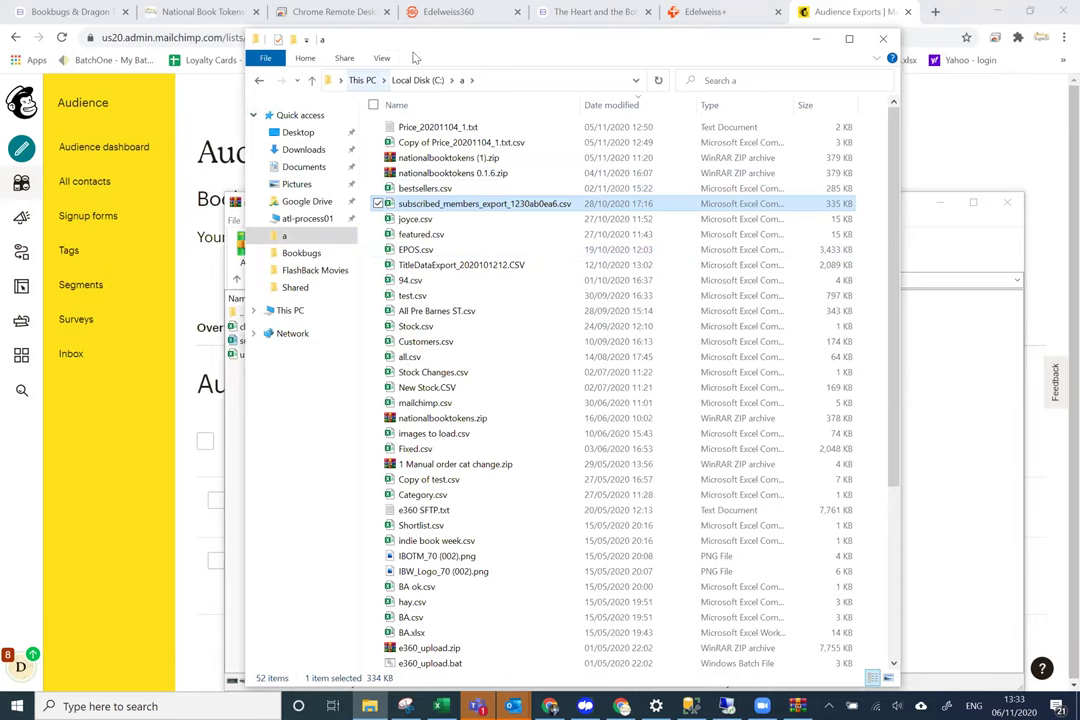
{"action": "left_click", "coordinate": [440, 12]}
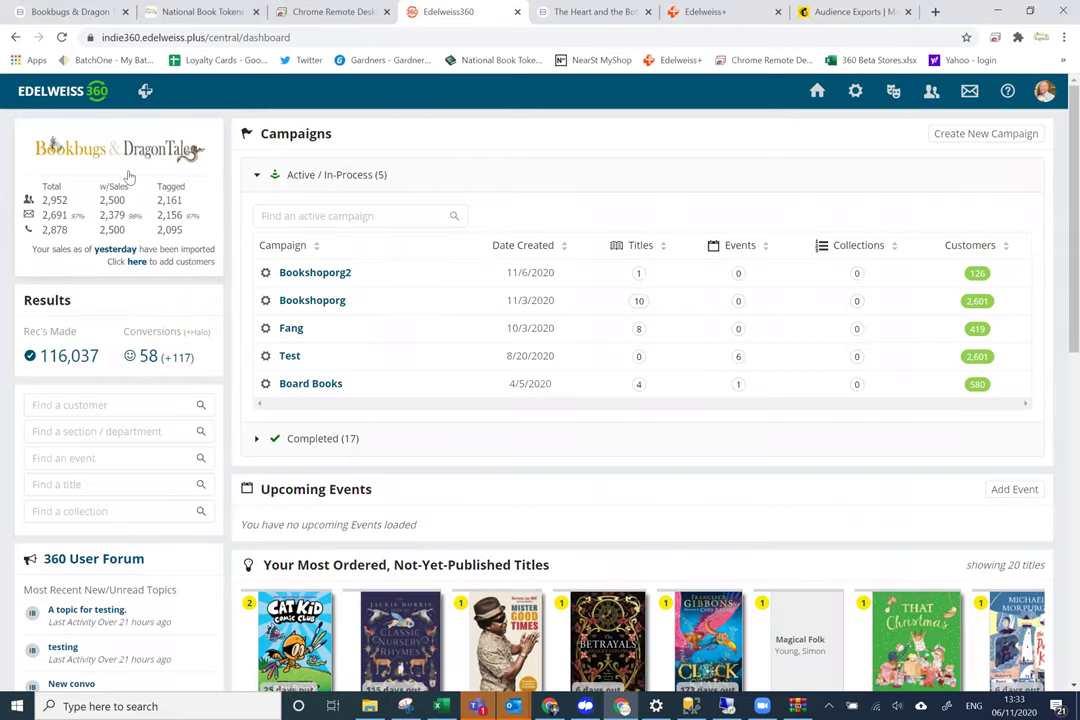
- Open the Edelweiss360 page for adding customers
{"action": "left_click", "coordinate": [137, 262]}
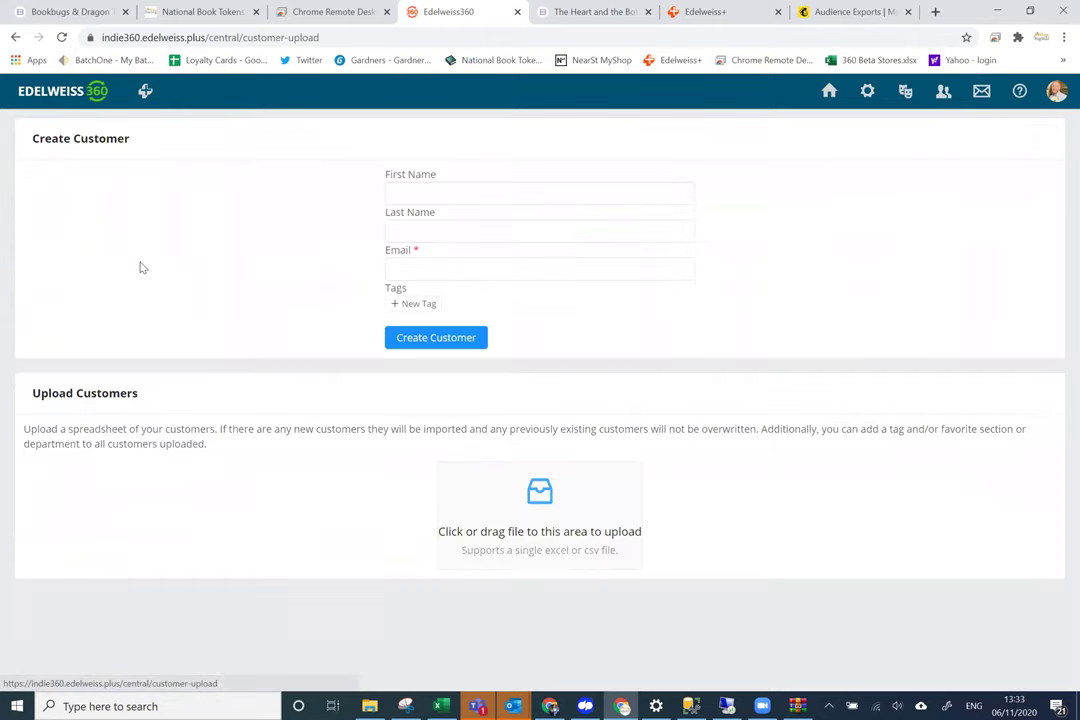
{"action": "left_click", "coordinate": [432, 191]}
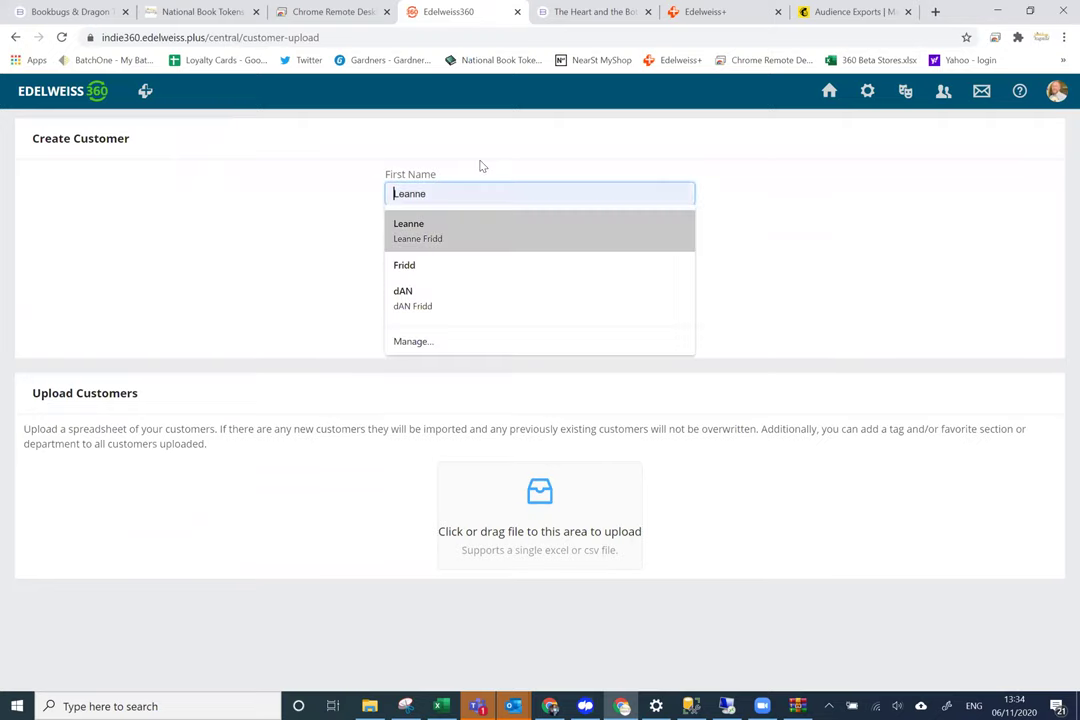
{"action": "left_click", "coordinate": [706, 187]}
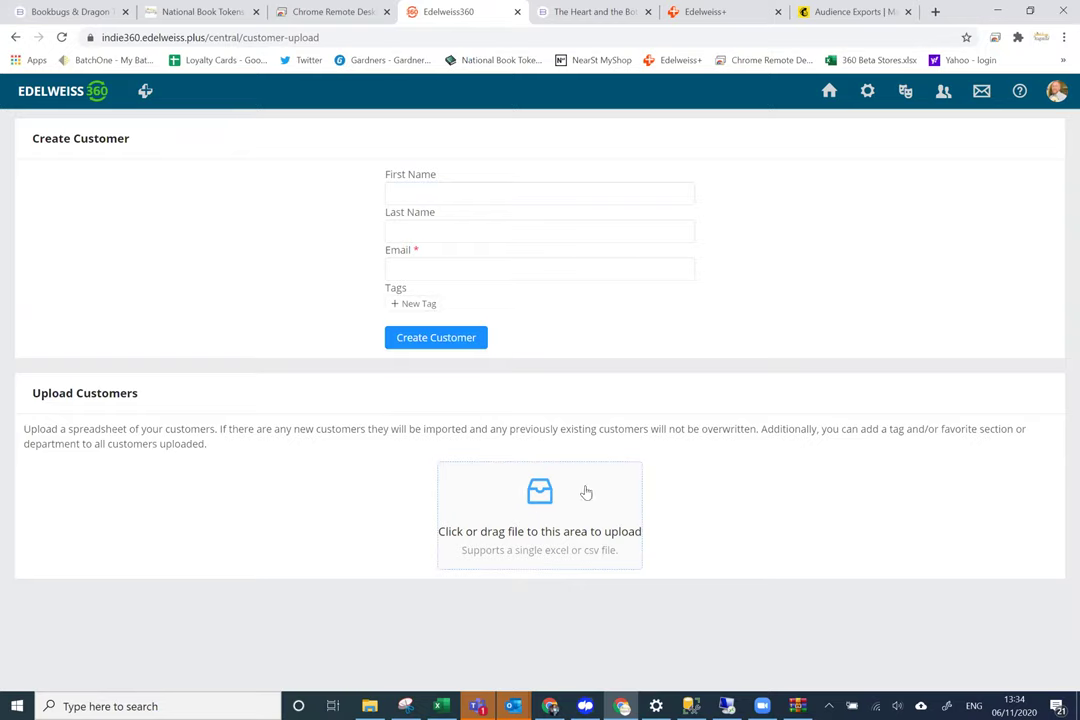
- Attach subscribed_members_export_1230ab0ea6.csv from folder a as the customer spreadsheet
{"action": "left_click", "coordinate": [538, 498]}
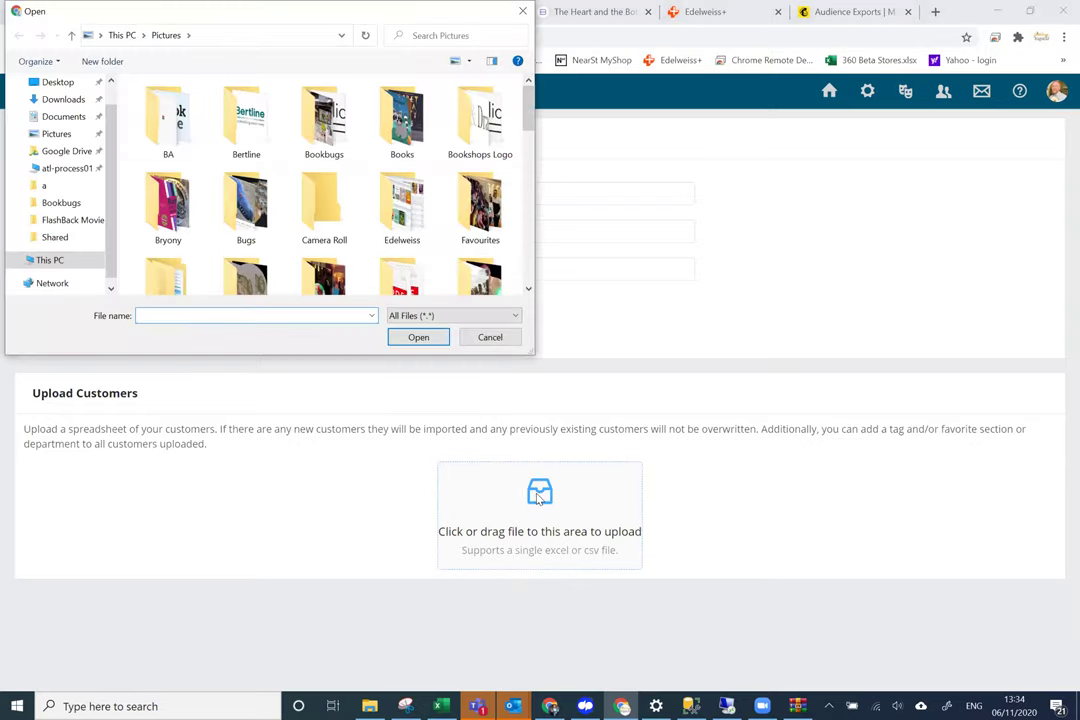
{"action": "left_click", "coordinate": [45, 186]}
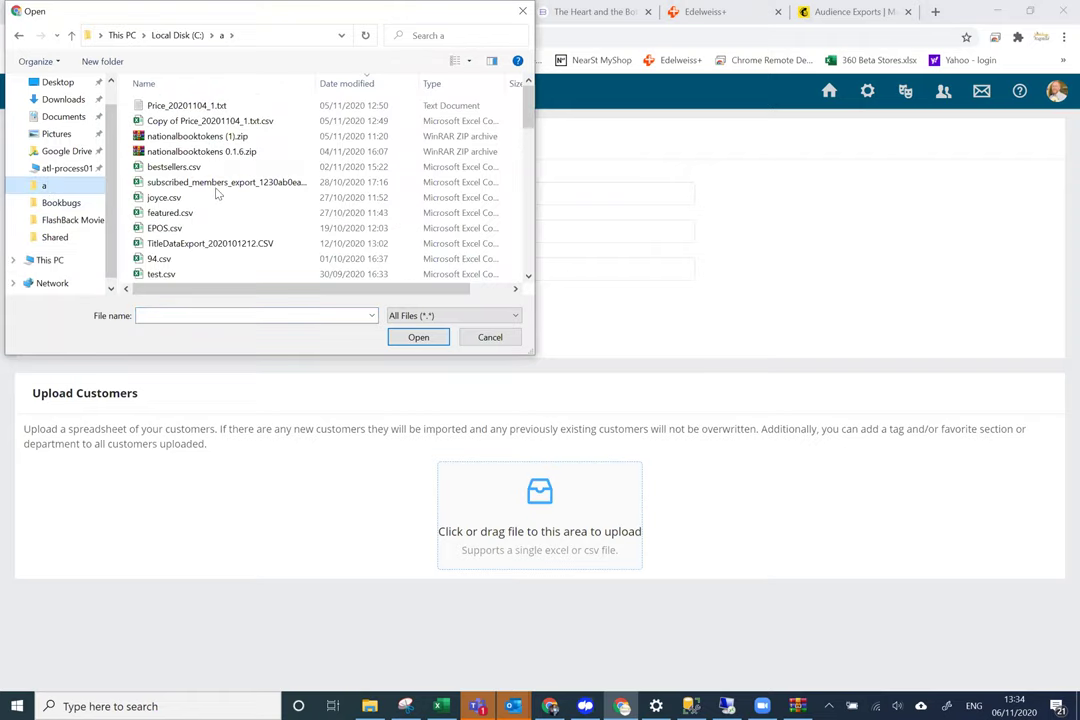
{"action": "left_click", "coordinate": [362, 83]}
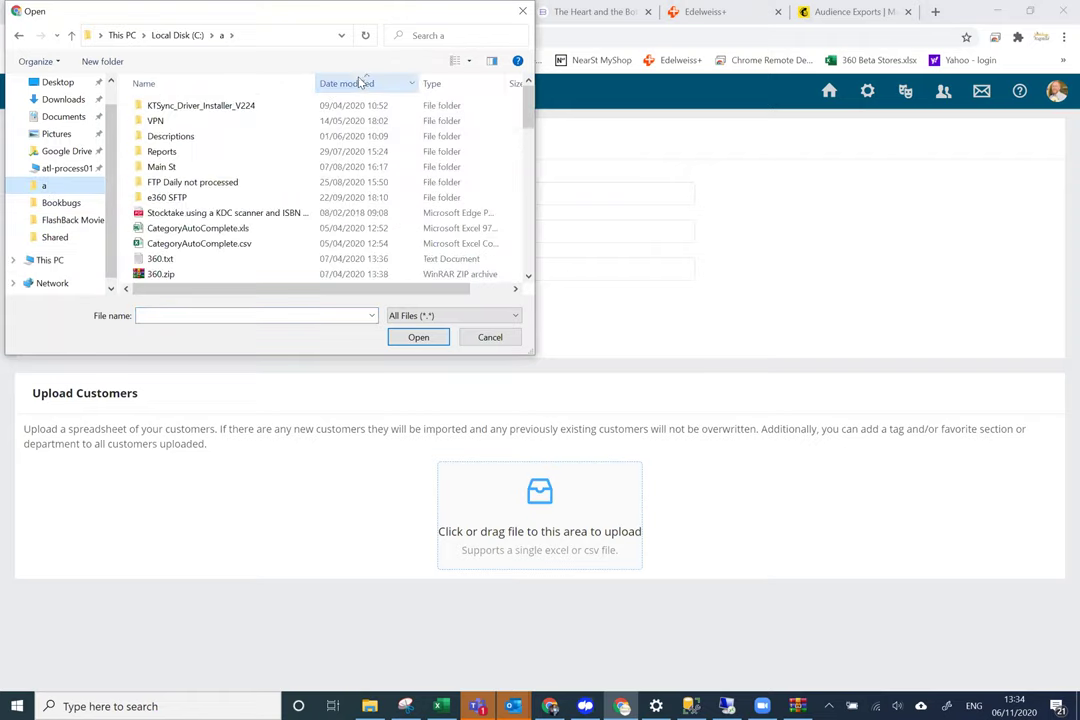
{"action": "left_click", "coordinate": [347, 87]}
{"action": "left_click", "coordinate": [348, 88]}
{"action": "left_click", "coordinate": [347, 88]}
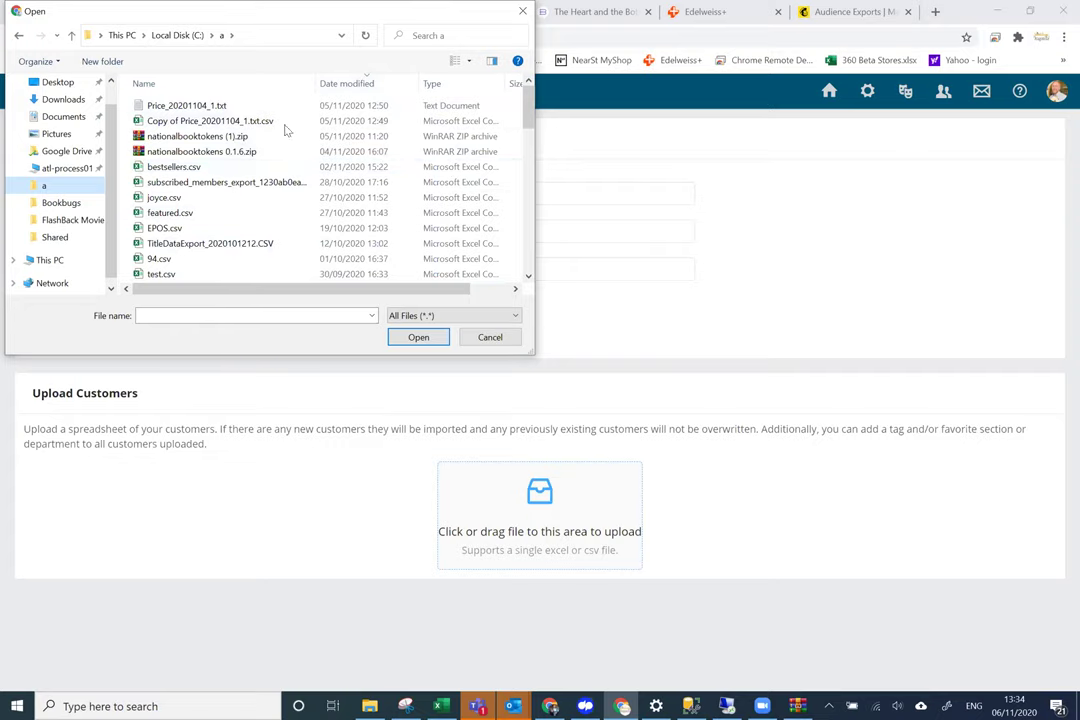
{"action": "left_click", "coordinate": [226, 182]}
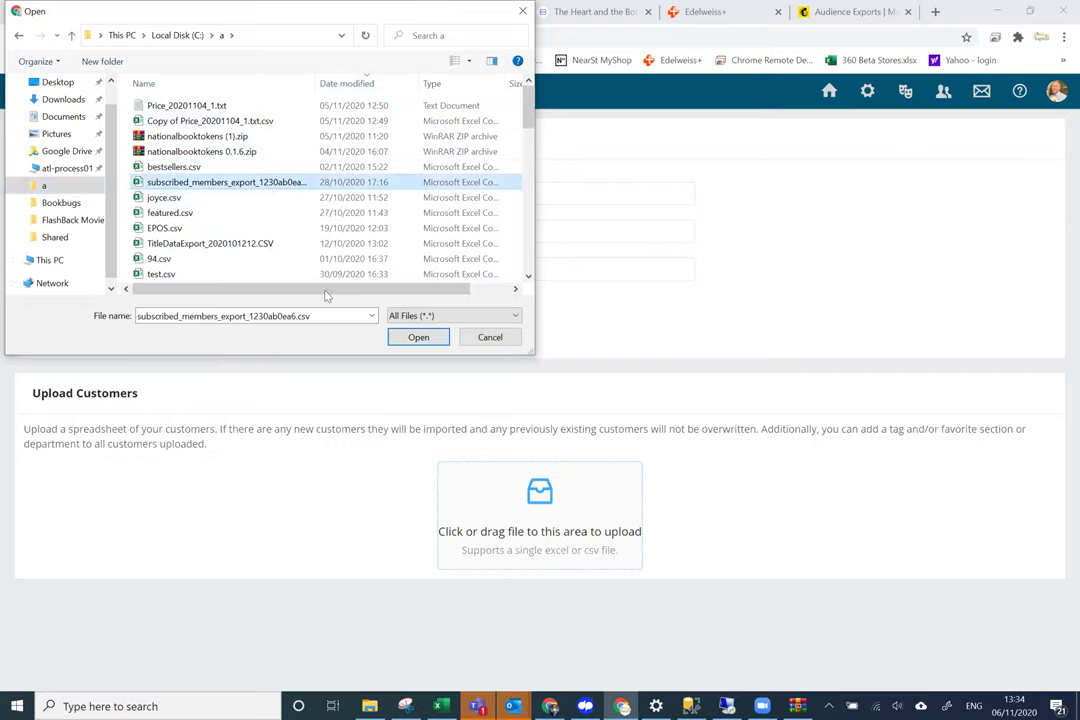
{"action": "left_click", "coordinate": [419, 338]}
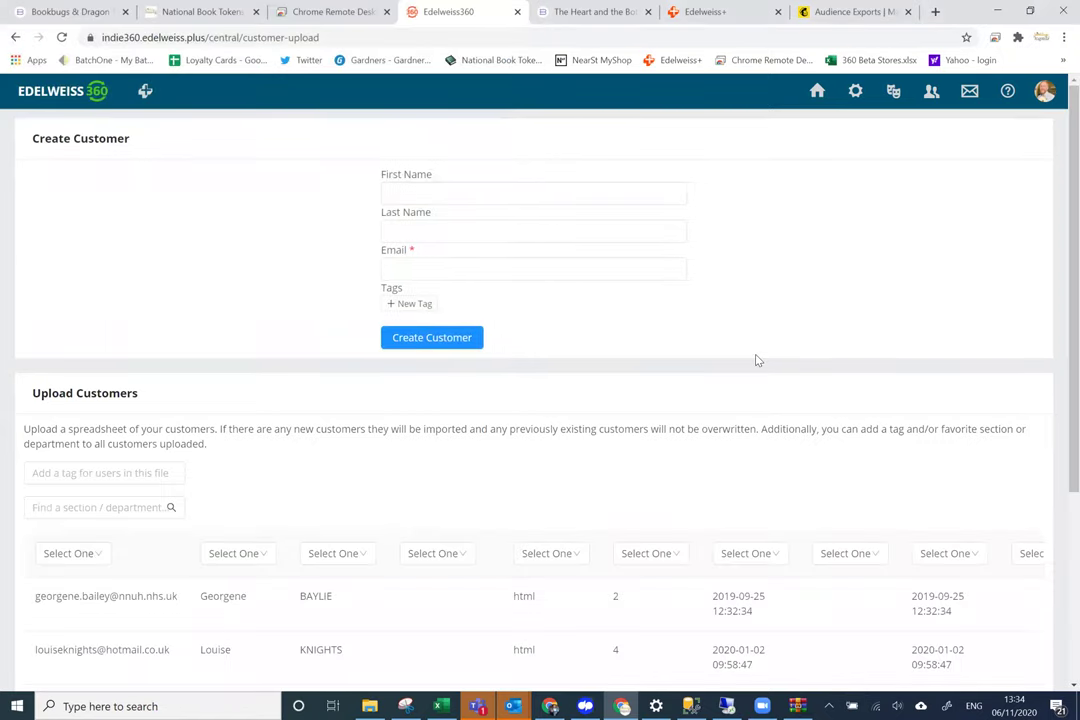
- Map the first three columns to Email, First Name and Last Name
{"action": "scroll", "coordinate": [757, 360], "scroll_direction": "down", "scroll_amount": 1}
{"action": "scroll", "coordinate": [757, 360], "scroll_direction": "up", "scroll_amount": 1}
{"action": "scroll", "coordinate": [757, 360], "scroll_direction": "down", "scroll_amount": 1}
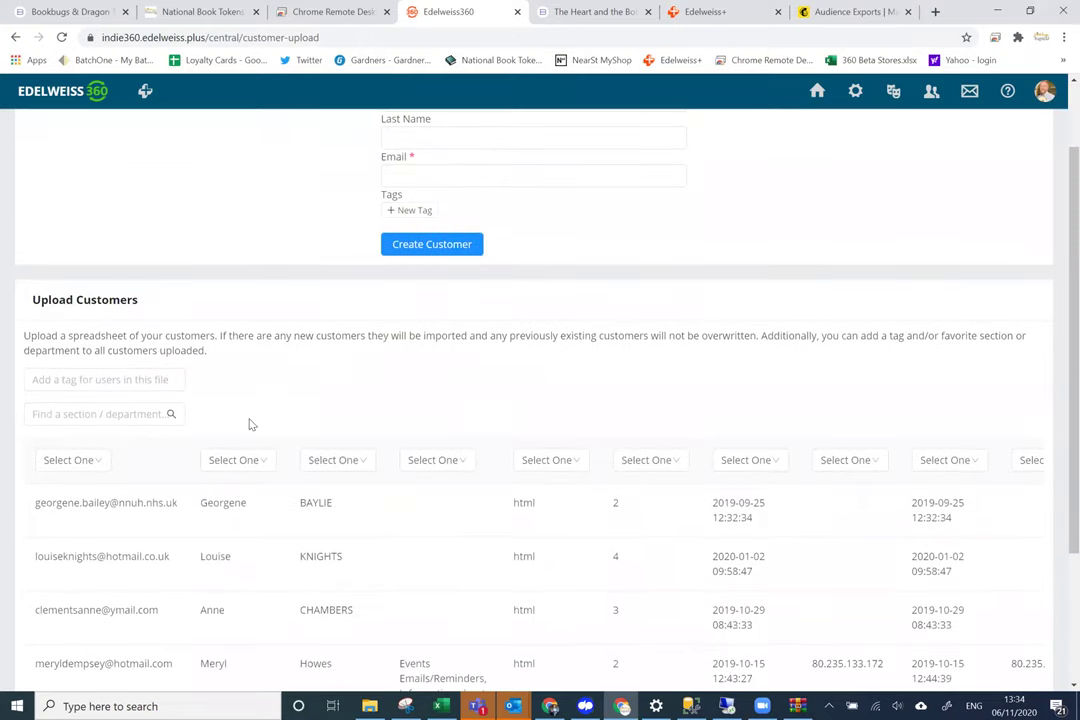
{"action": "left_click", "coordinate": [94, 462]}
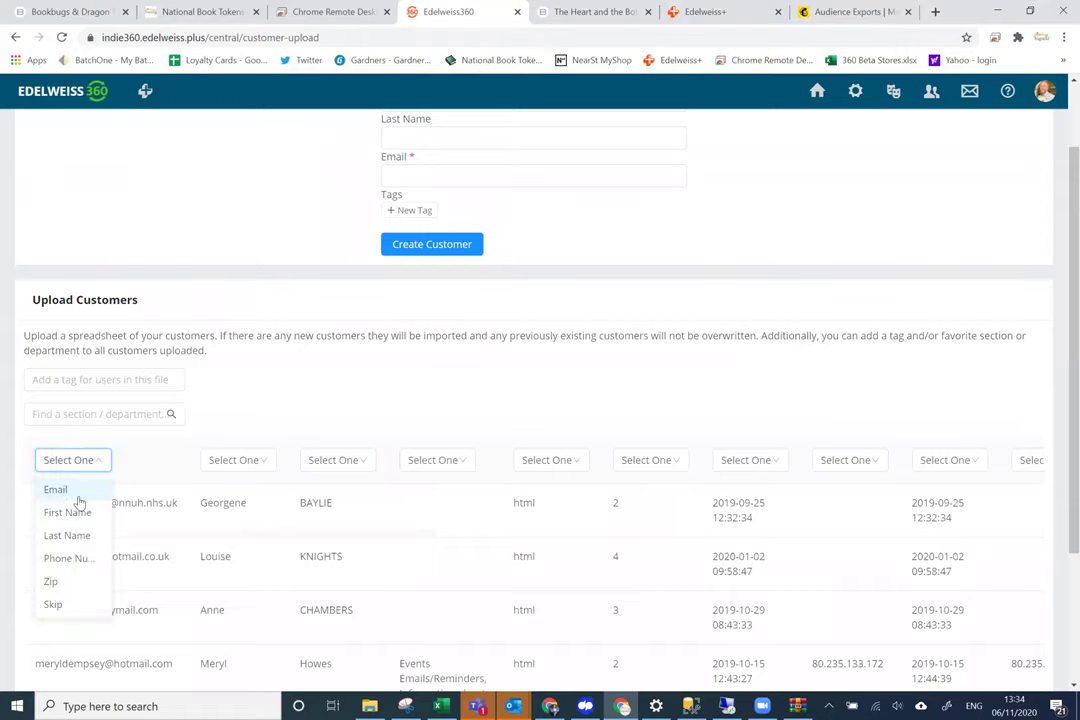
{"action": "left_click", "coordinate": [56, 490]}
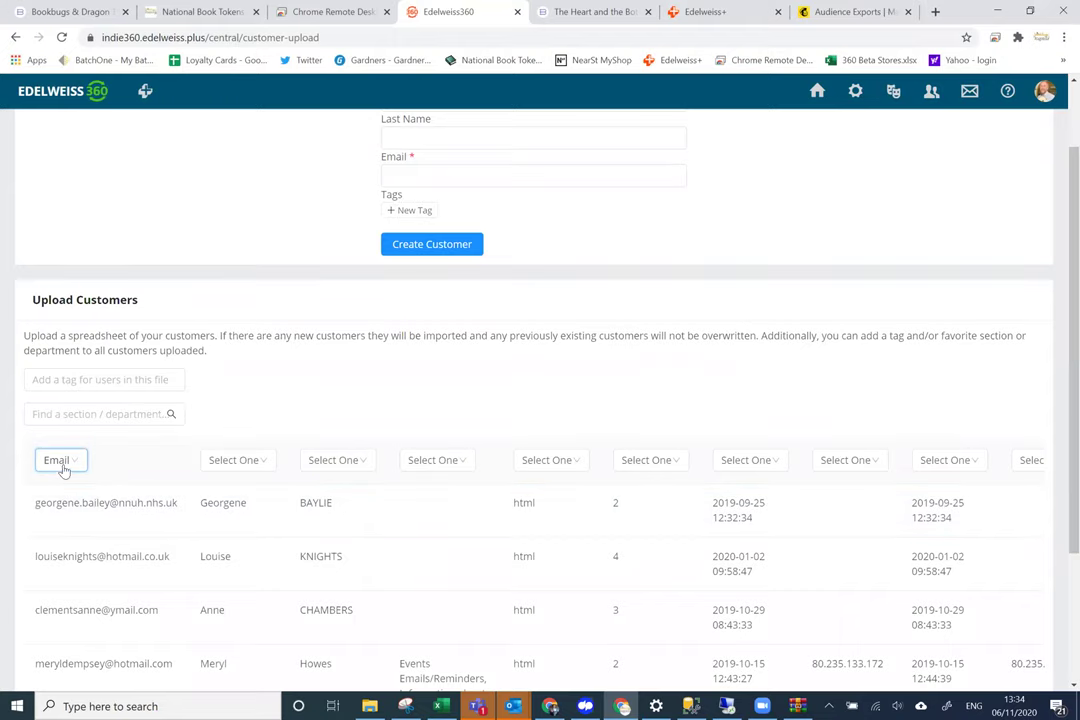
{"action": "left_click", "coordinate": [252, 461]}
{"action": "left_click", "coordinate": [249, 520]}
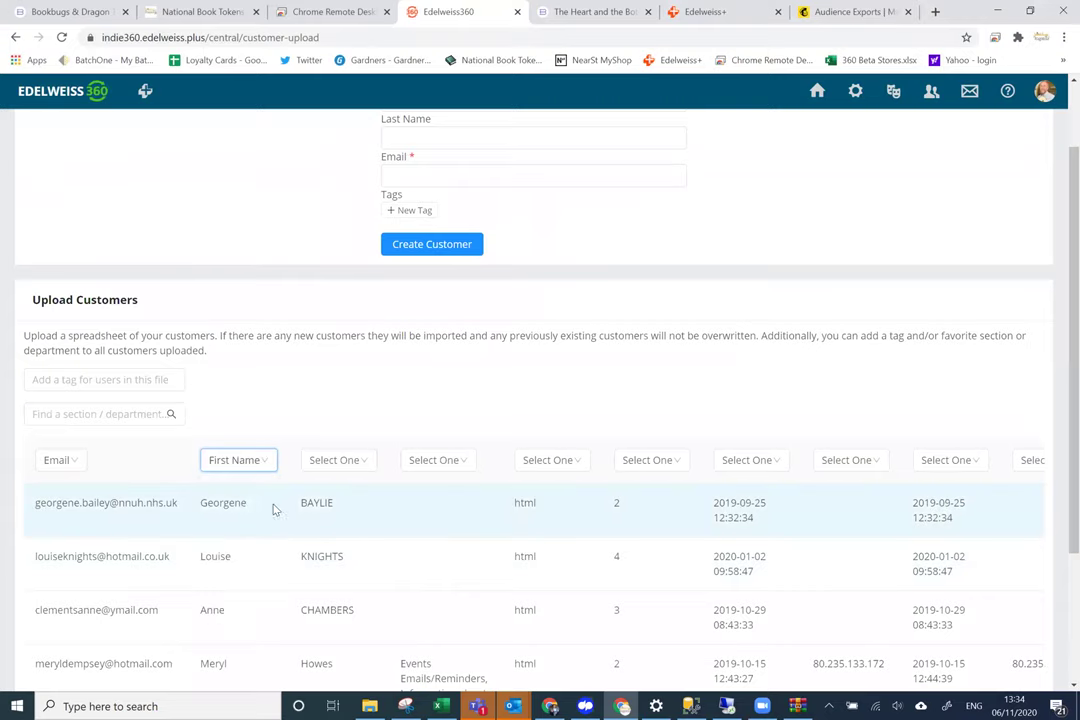
{"action": "left_click", "coordinate": [358, 460]}
{"action": "left_click", "coordinate": [336, 537]}
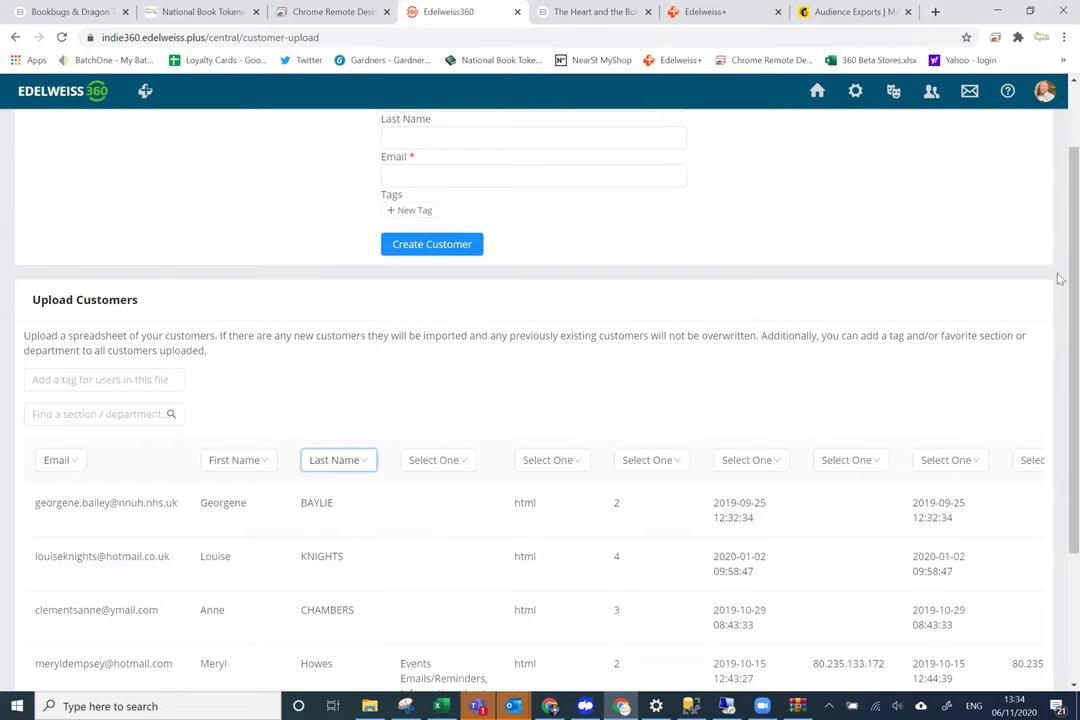
- Review the mapped sheet and go back to the dashboard listing Bookshoporg2 with 126 customers
{"action": "scroll", "coordinate": [1053, 366], "scroll_direction": "down", "scroll_amount": 2}
{"action": "scroll", "coordinate": [1044, 313], "scroll_direction": "up", "scroll_amount": 1}
{"action": "scroll", "coordinate": [1059, 380], "scroll_direction": "down", "scroll_amount": 2}
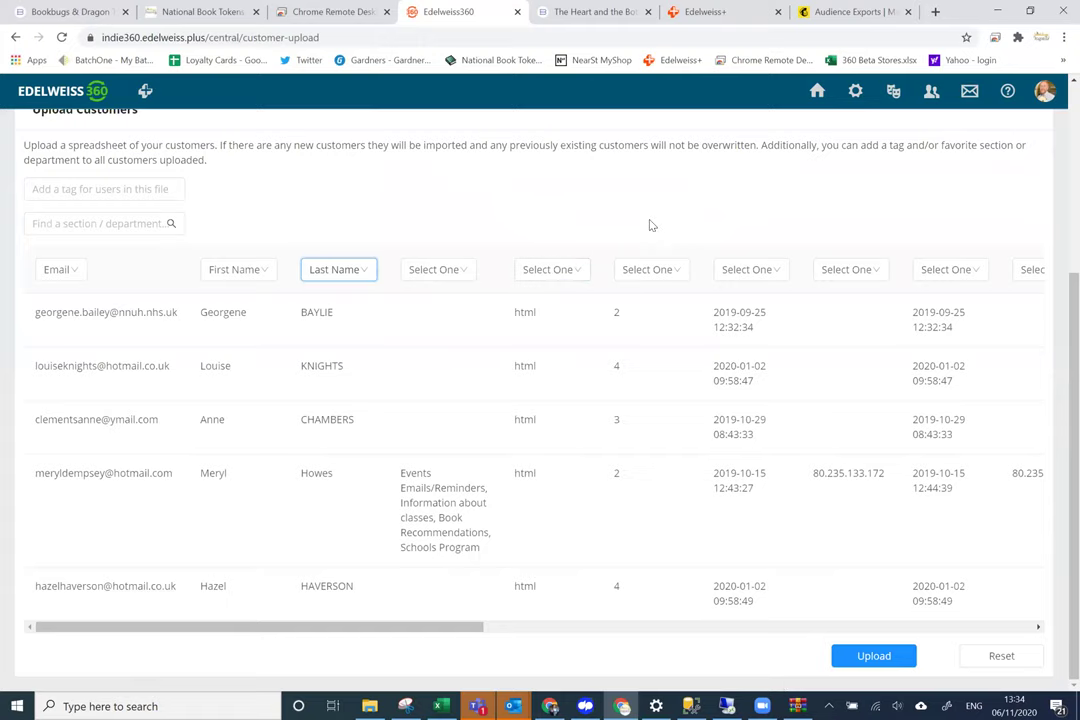
{"action": "scroll", "coordinate": [648, 224], "scroll_direction": "up", "scroll_amount": 3}
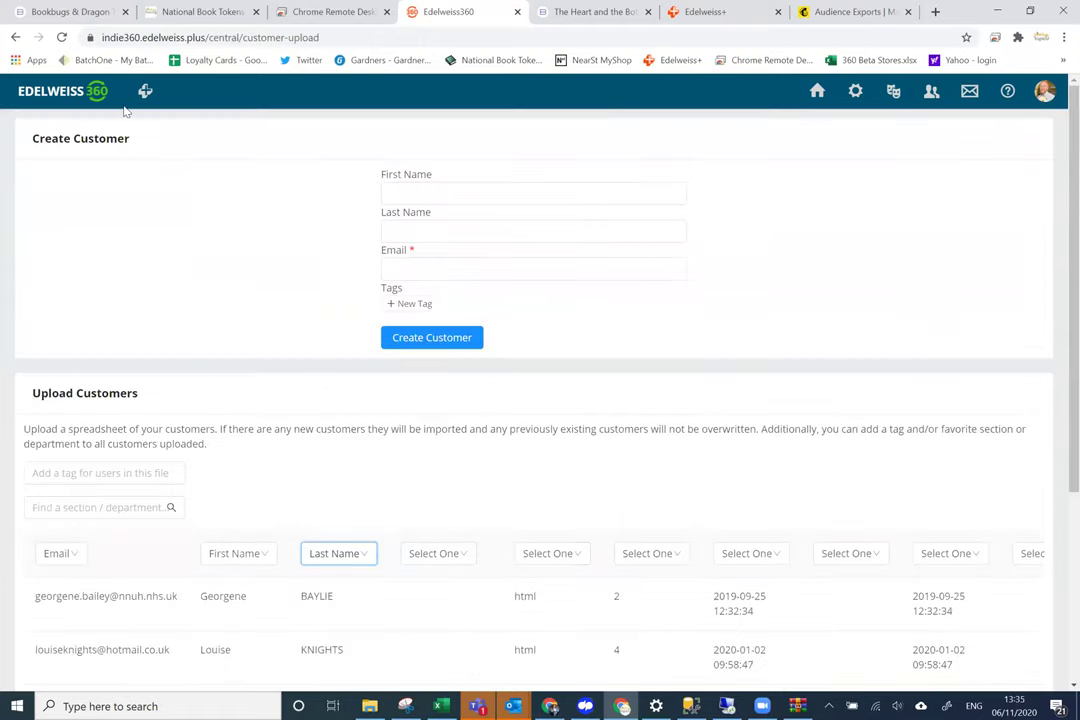
{"action": "left_click", "coordinate": [96, 90]}
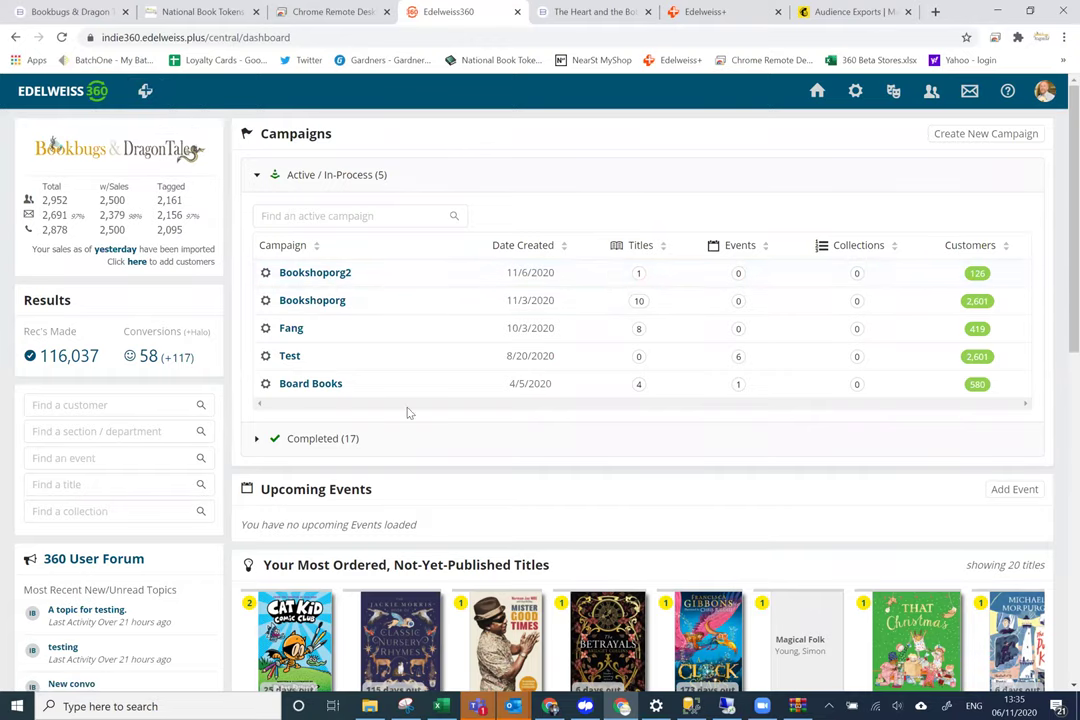
{"action": "scroll", "coordinate": [405, 400], "scroll_direction": "down", "scroll_amount": 3}
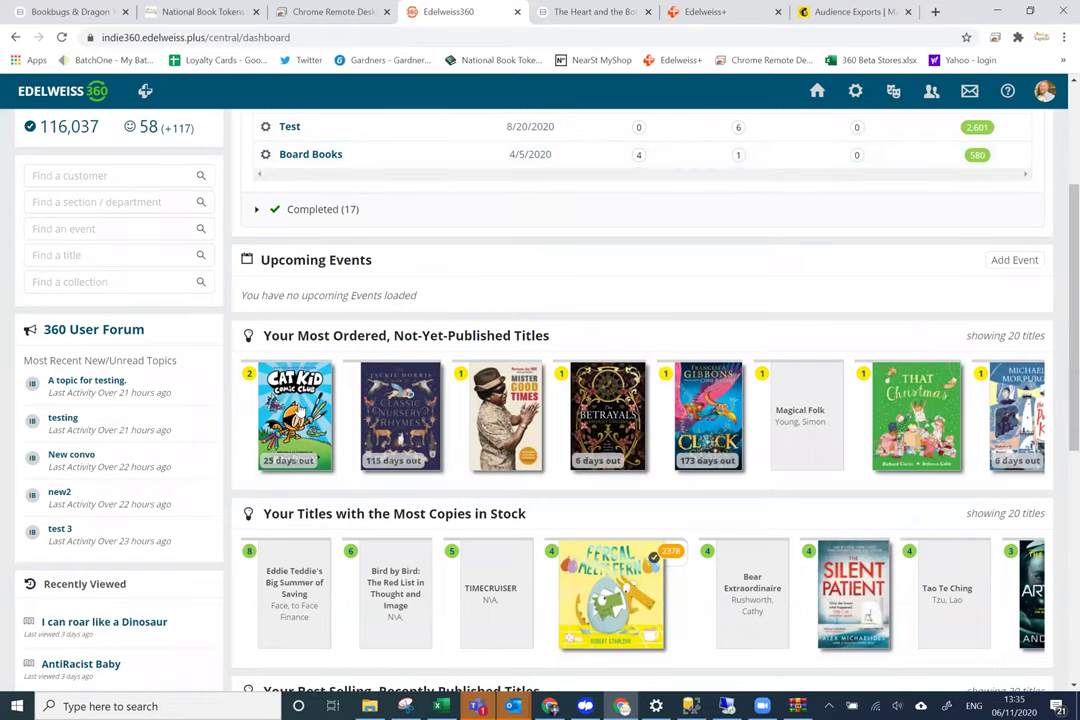
- Open Cat Kid Comic Club's details and select its Descriptive Content text
{"action": "left_click", "coordinate": [300, 409]}
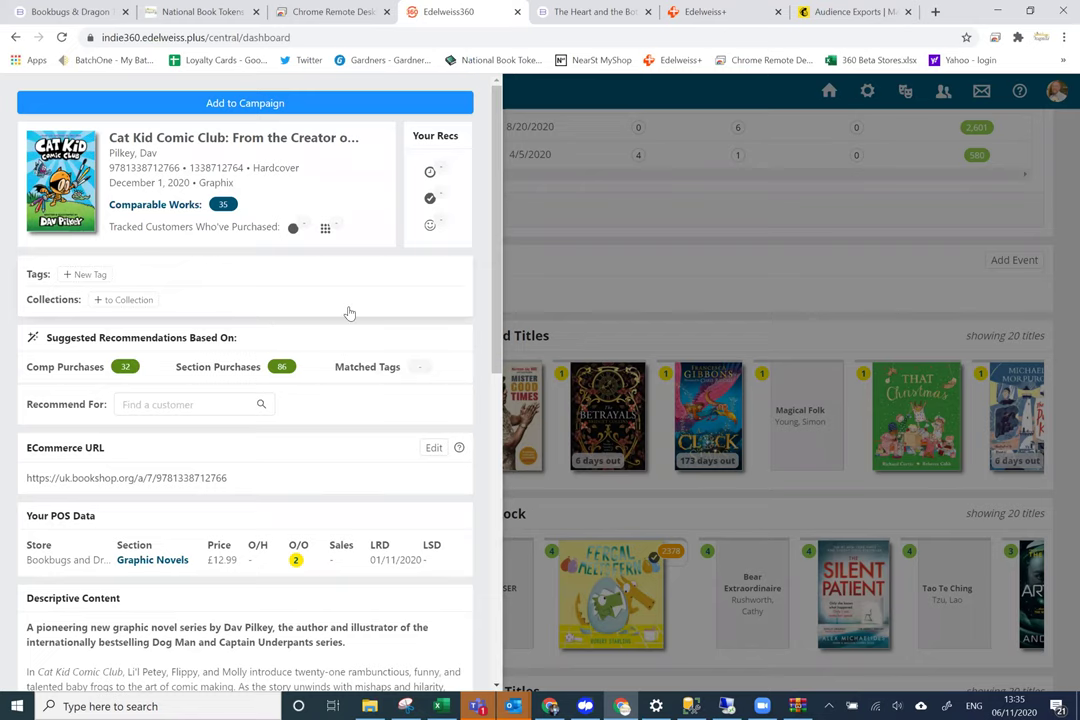
{"action": "scroll", "coordinate": [349, 313], "scroll_direction": "down", "scroll_amount": 5}
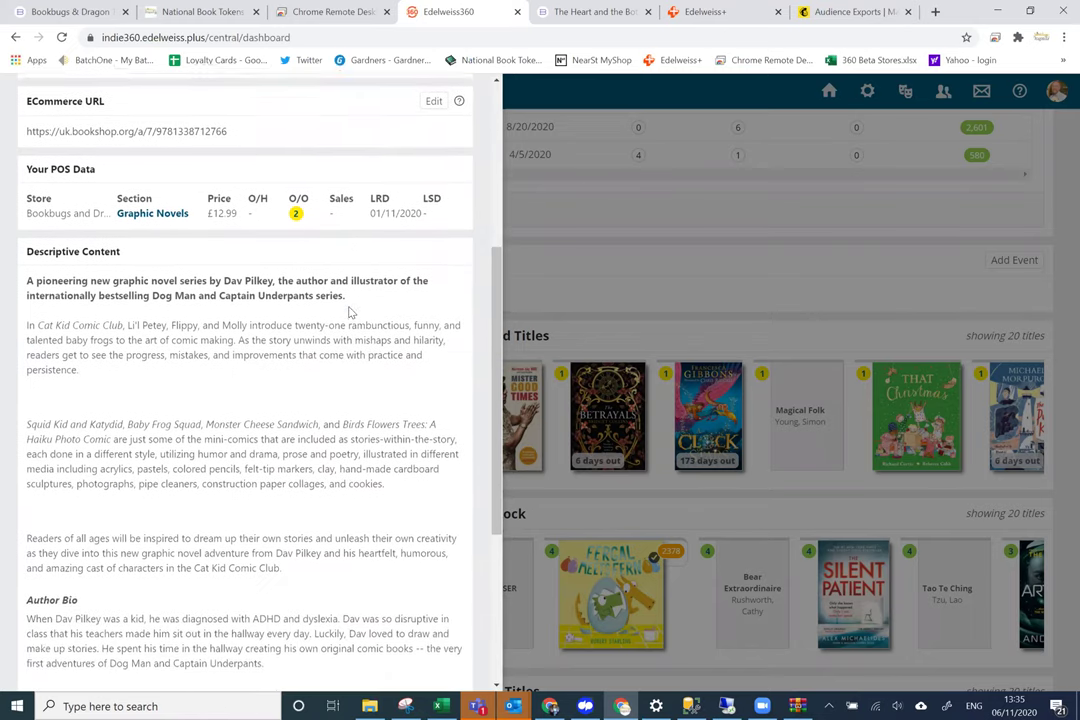
{"action": "left_click_drag", "start_coordinate": [290, 493], "coordinate": [27, 203]}
{"action": "key", "text": "ctrl+c"}
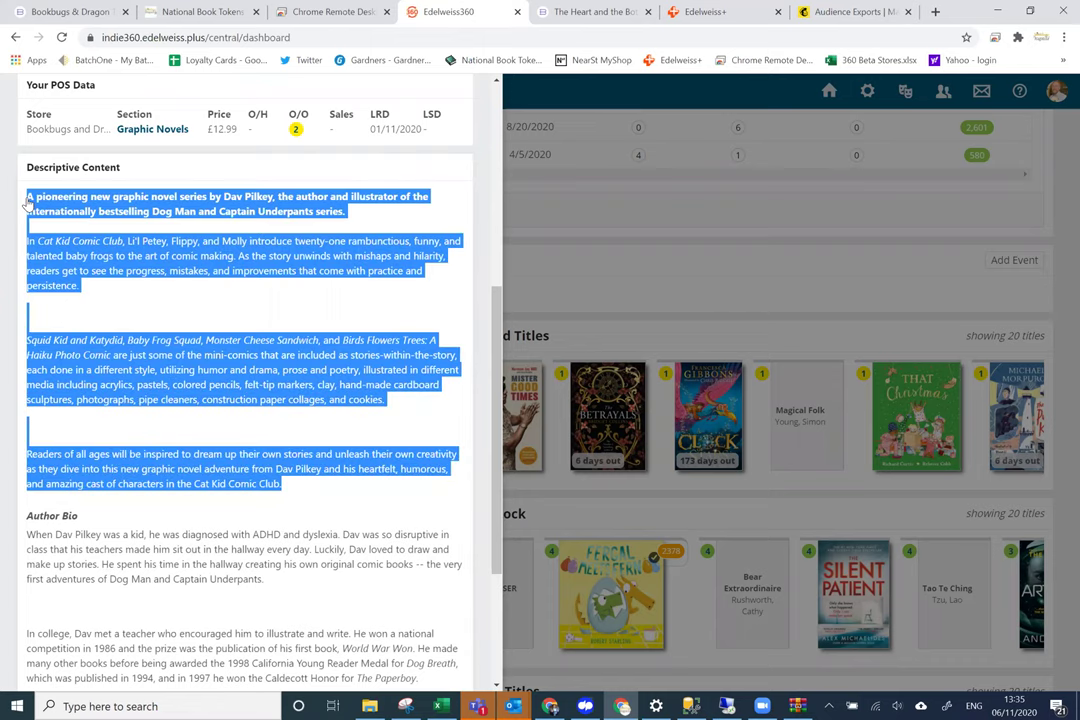
{"action": "scroll", "coordinate": [301, 318], "scroll_direction": "up", "scroll_amount": 4}
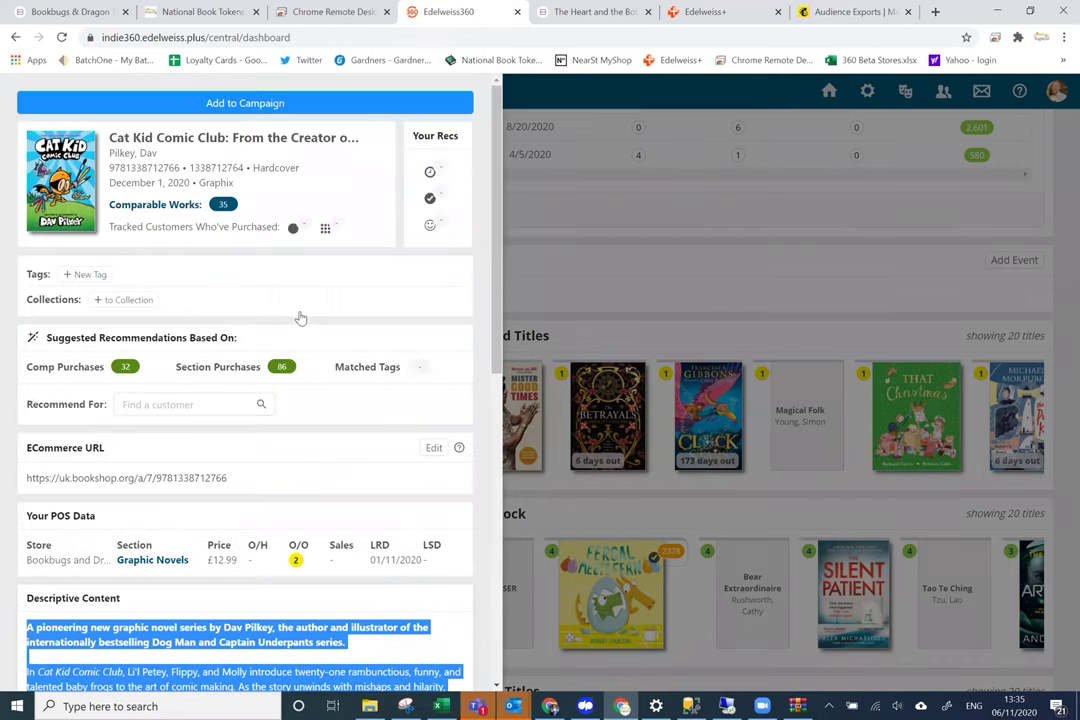
- Add Cat Kid Comic Club to the Bookshoporg2 campaign and close the details panel
{"action": "left_click", "coordinate": [237, 104]}
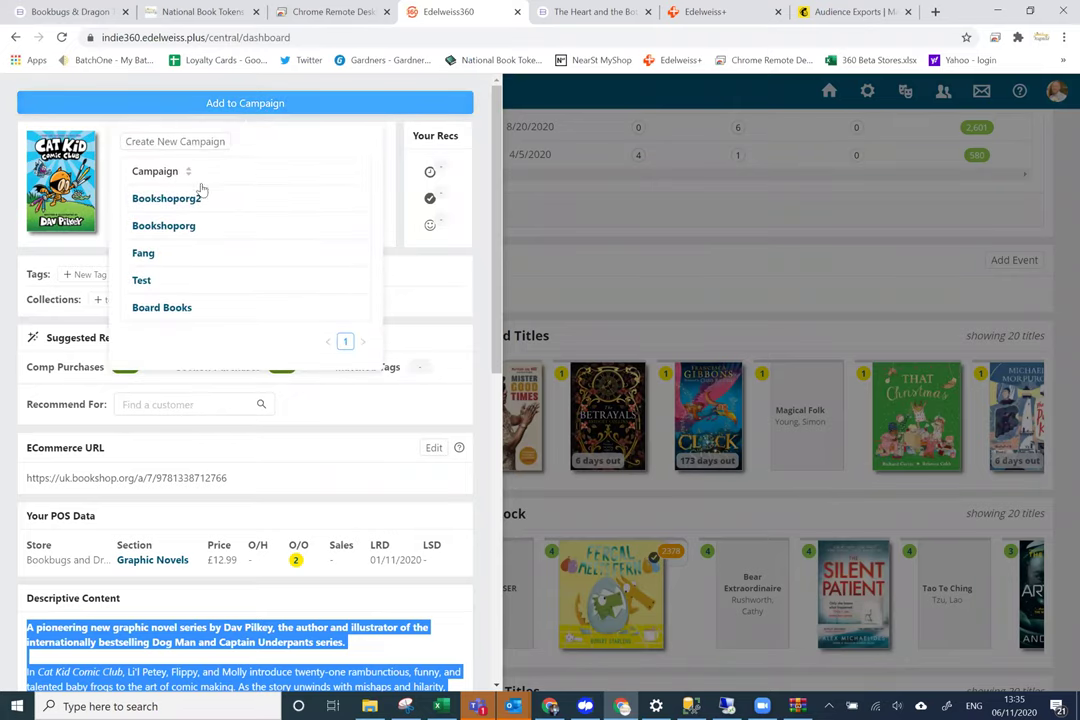
{"action": "left_click", "coordinate": [165, 200]}
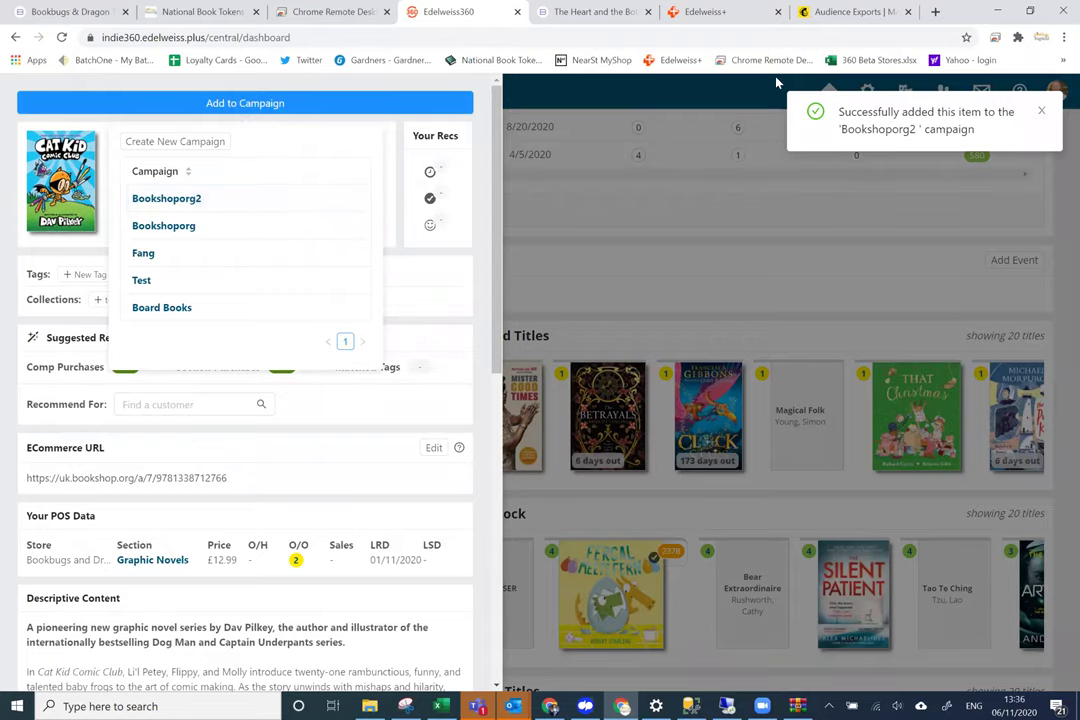
{"action": "left_click", "coordinate": [643, 223]}
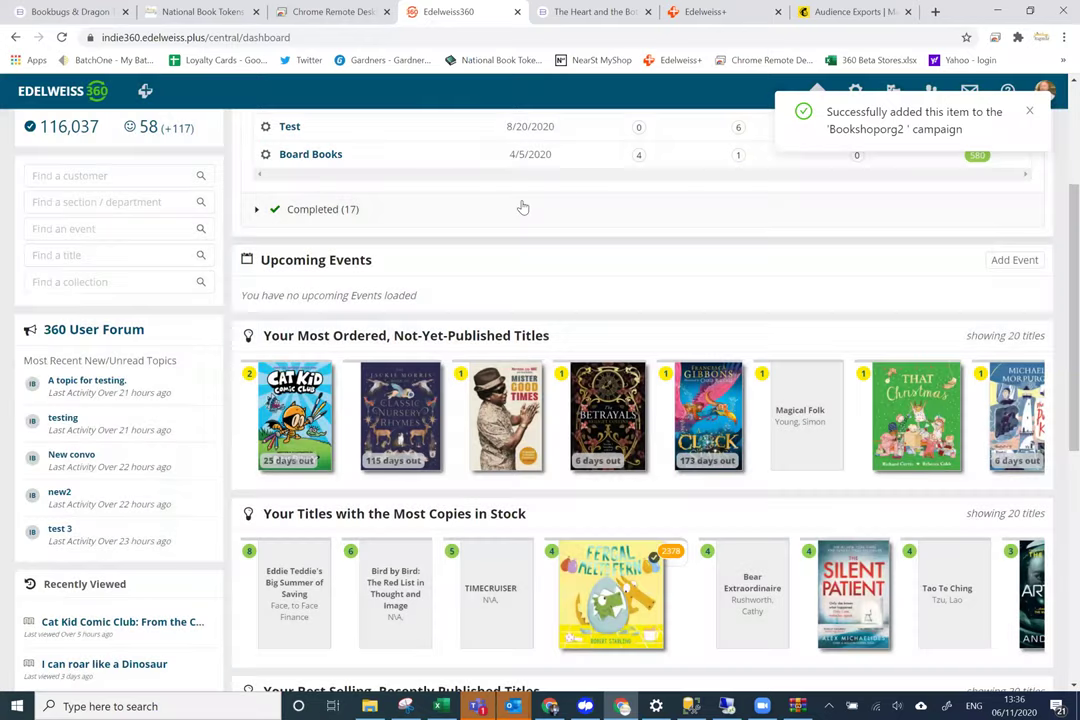
{"action": "scroll", "coordinate": [522, 207], "scroll_direction": "up", "scroll_amount": 3}
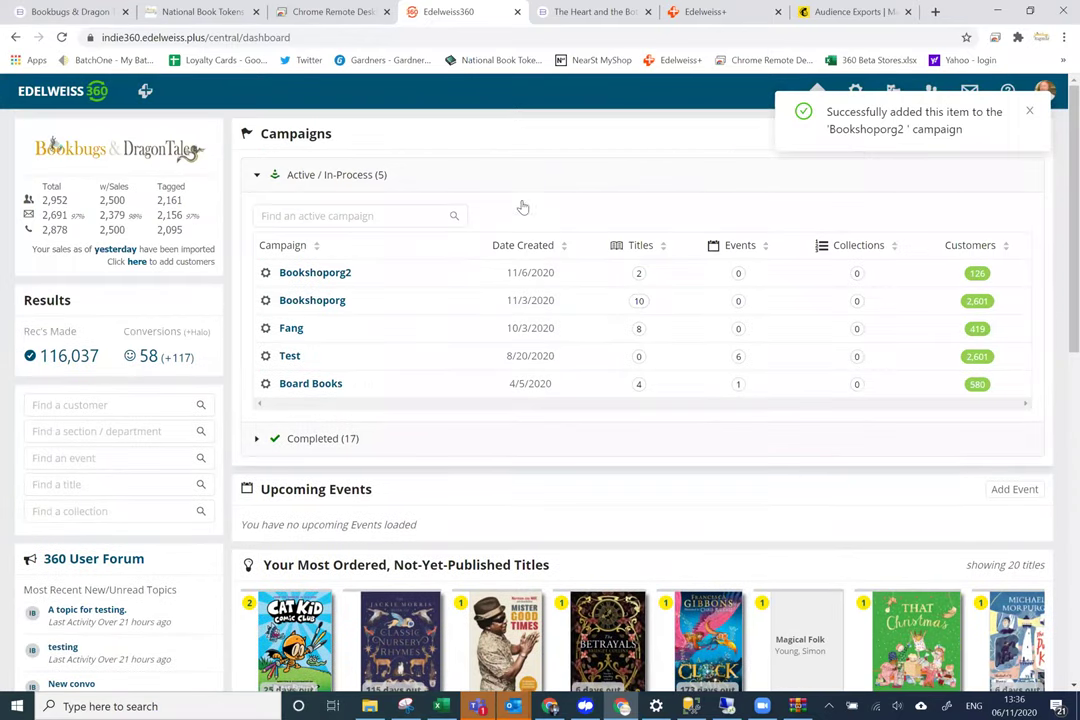
- In the Bookshoporg2 email preview, give Cat Kid Comic Club a custom blurb pasted from its description
{"action": "left_click", "coordinate": [313, 276]}
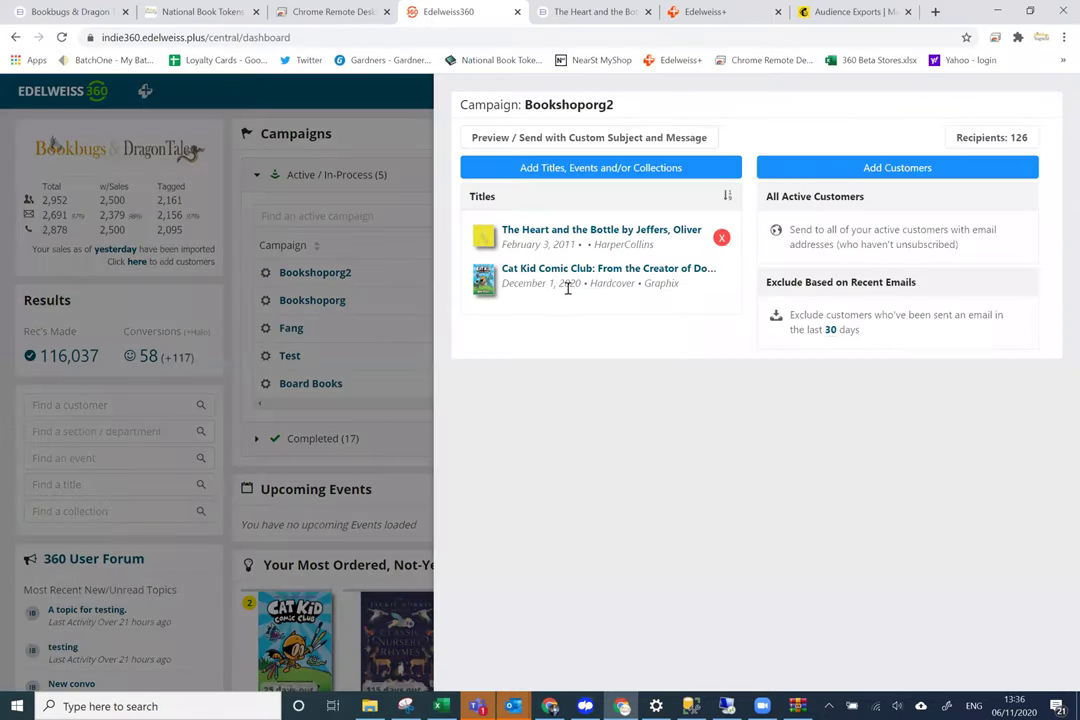
{"action": "left_click", "coordinate": [535, 141]}
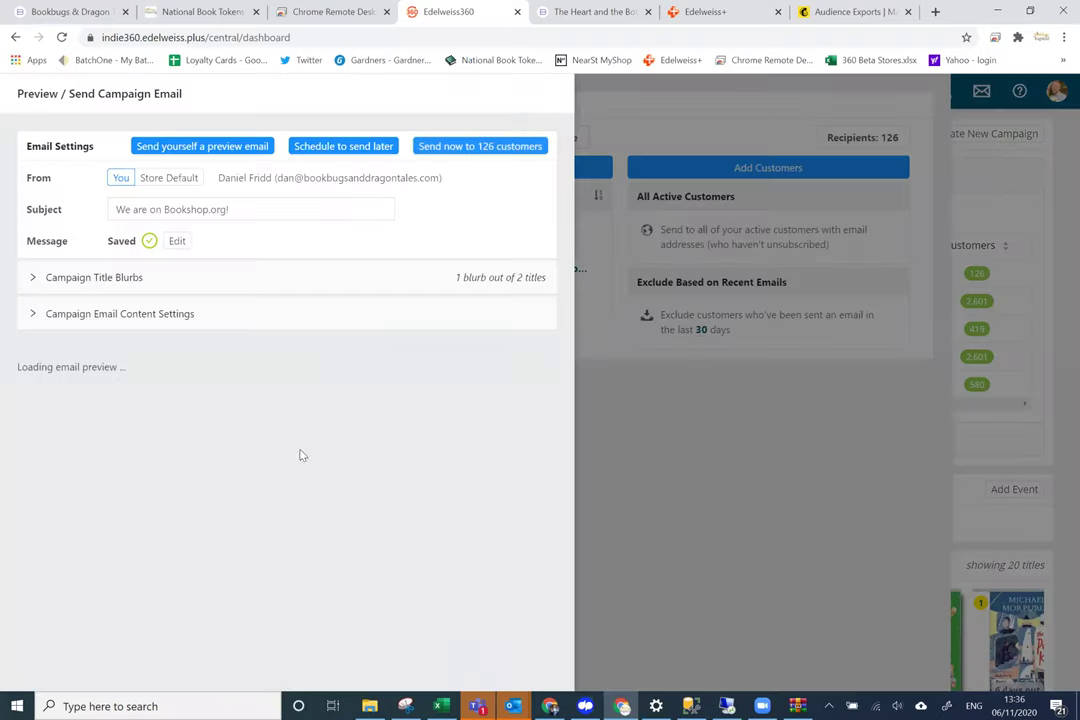
{"action": "left_click", "coordinate": [86, 279]}
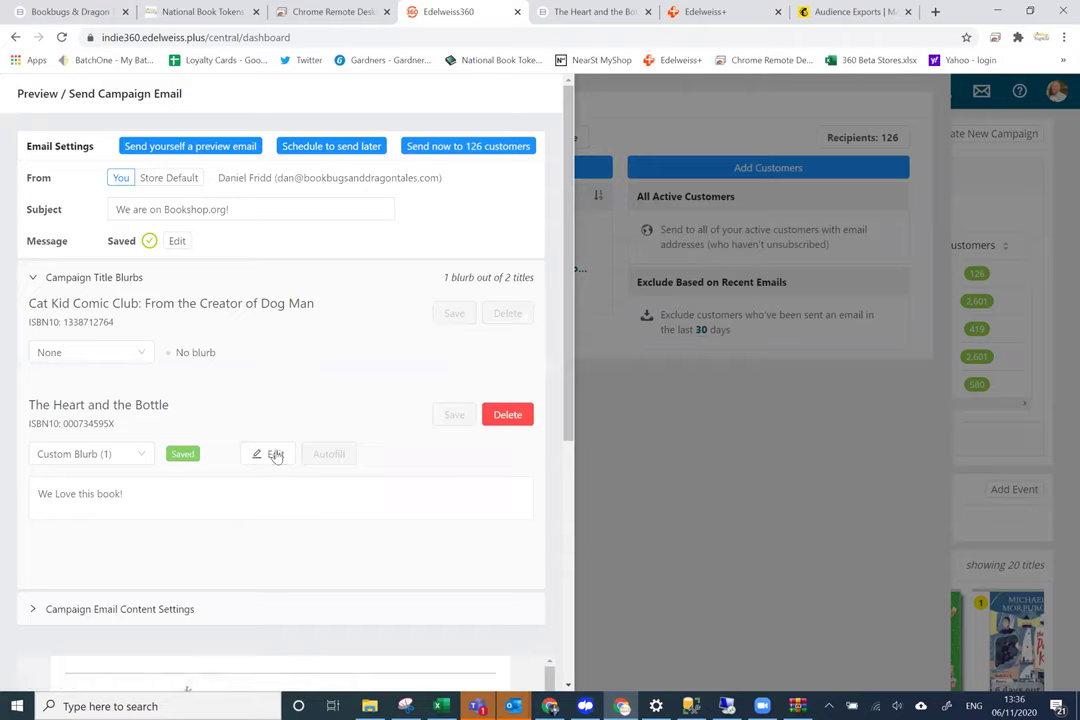
{"action": "left_click", "coordinate": [140, 358]}
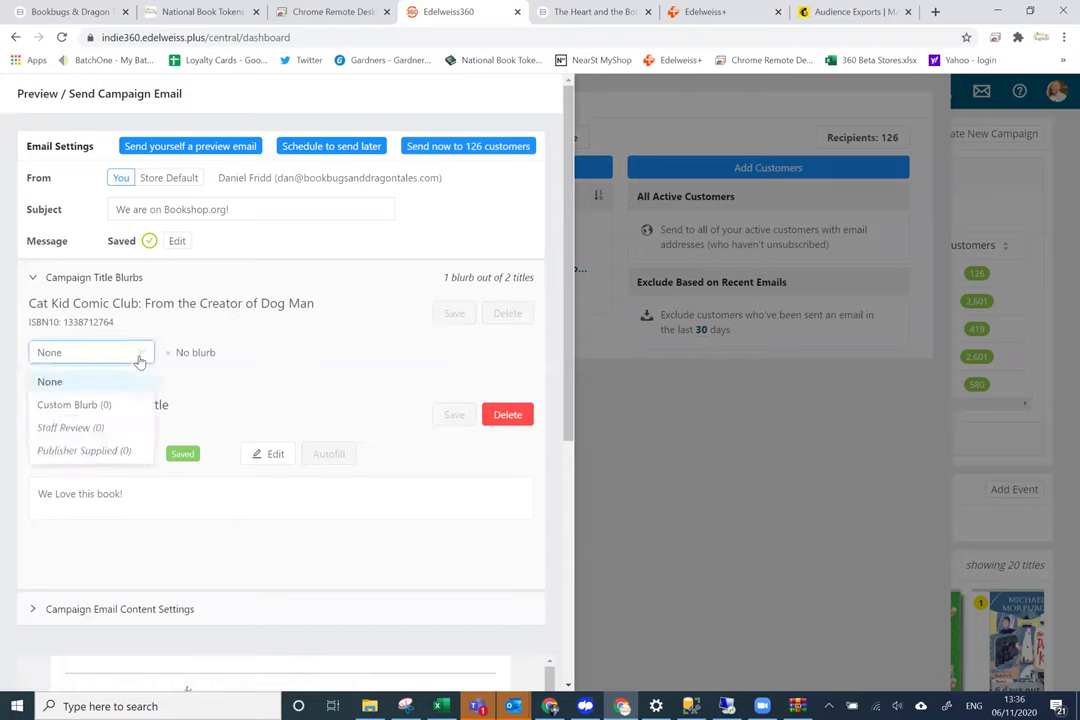
{"action": "left_click", "coordinate": [68, 405]}
{"action": "left_click", "coordinate": [155, 413]}
{"action": "key", "text": "ctrl+v"}
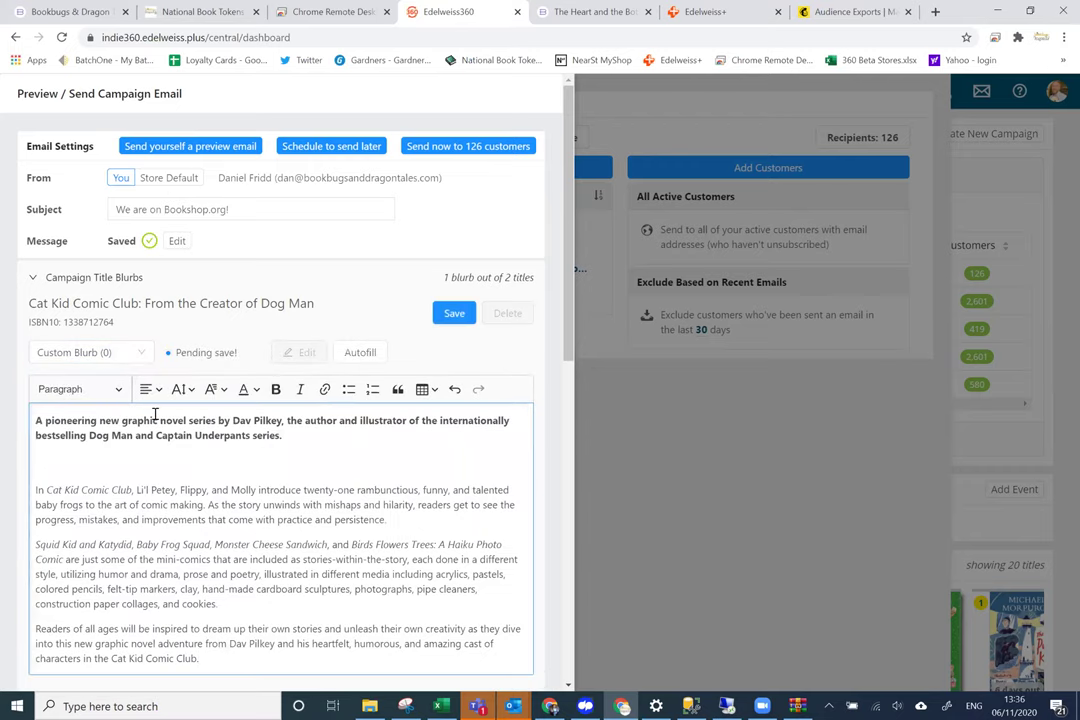
{"action": "left_click", "coordinate": [456, 314]}
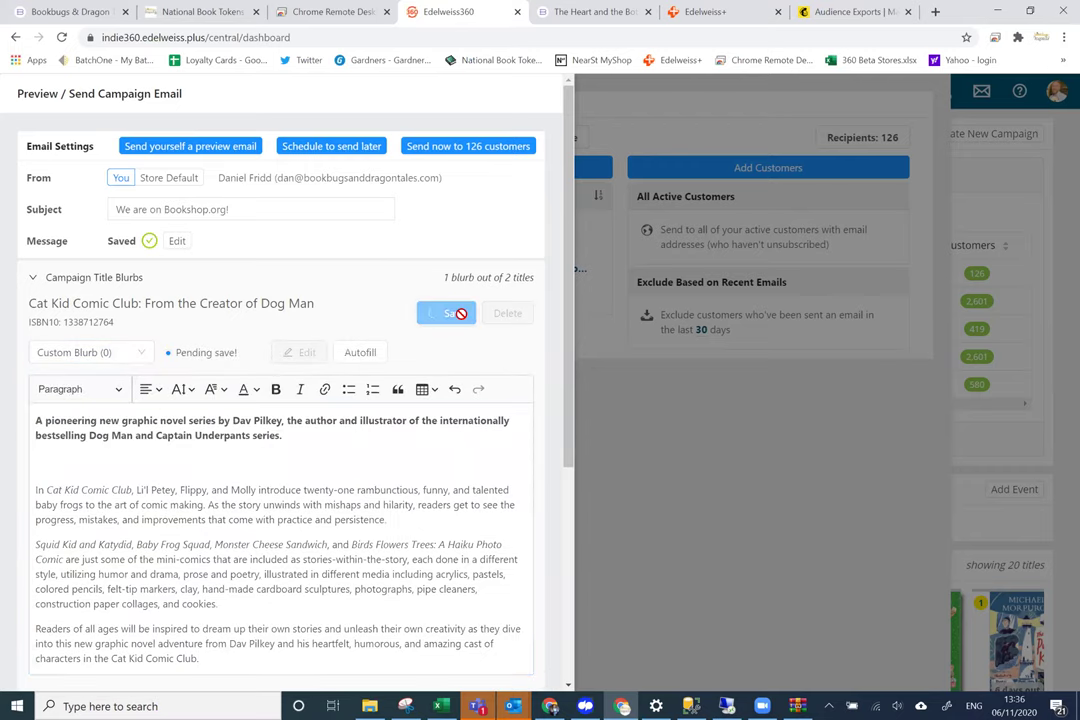
- Scroll through the two-title email preview, then close it to return to the campaign
{"action": "left_click_drag", "start_coordinate": [570, 265], "coordinate": [398, 598]}
{"action": "scroll", "coordinate": [400, 598], "scroll_direction": "down", "scroll_amount": 3}
{"action": "scroll", "coordinate": [398, 598], "scroll_direction": "down", "scroll_amount": 5}
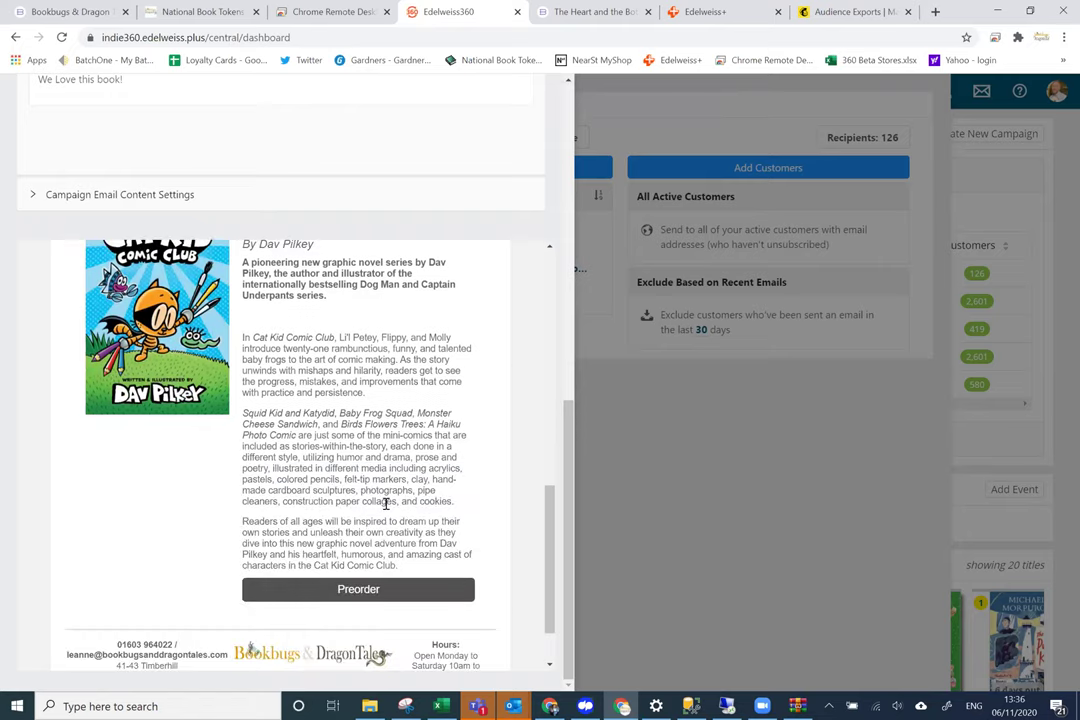
{"action": "scroll", "coordinate": [386, 503], "scroll_direction": "up", "scroll_amount": 5}
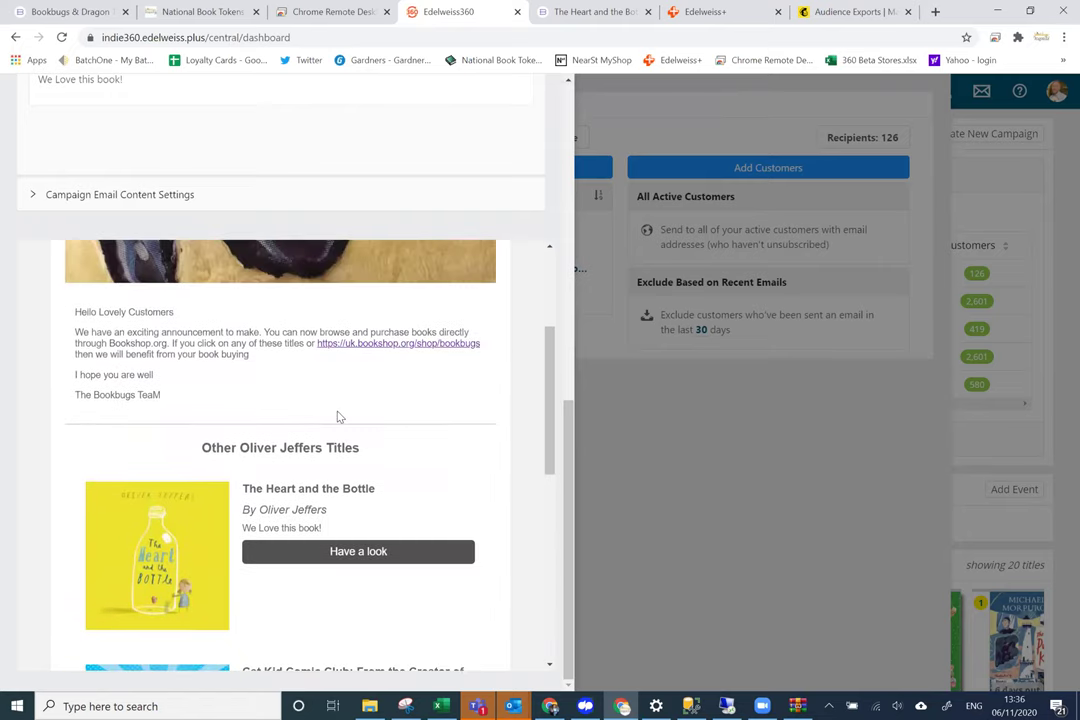
{"action": "scroll", "coordinate": [441, 547], "scroll_direction": "down", "scroll_amount": 2}
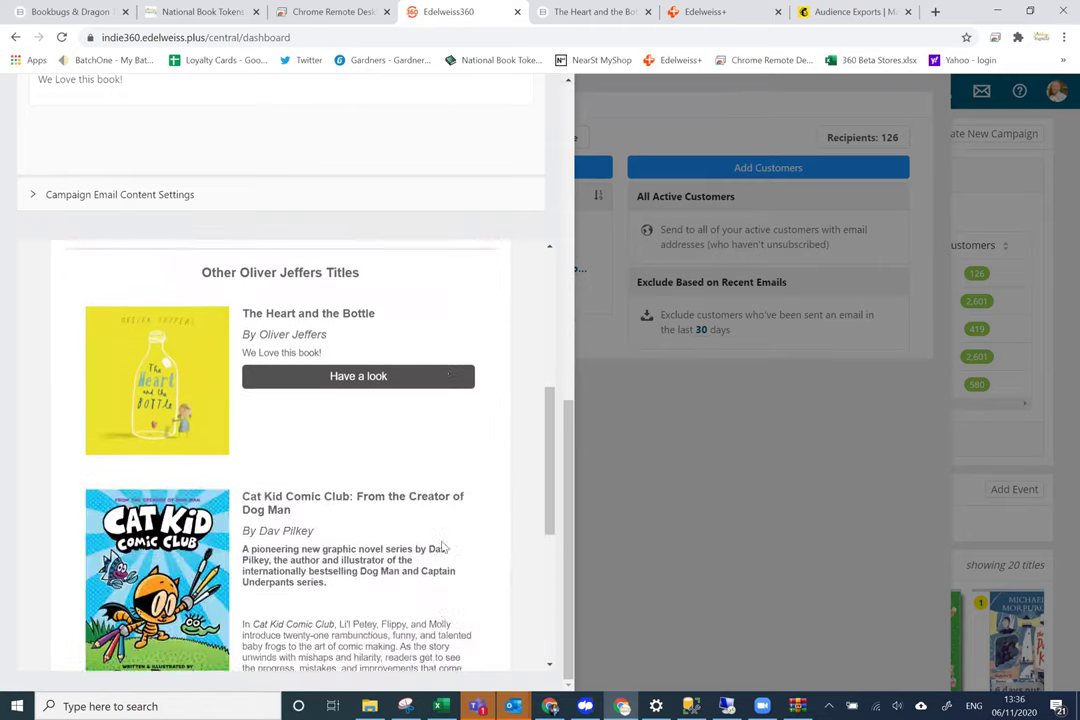
{"action": "scroll", "coordinate": [444, 547], "scroll_direction": "up", "scroll_amount": 3}
{"action": "left_click", "coordinate": [602, 488]}
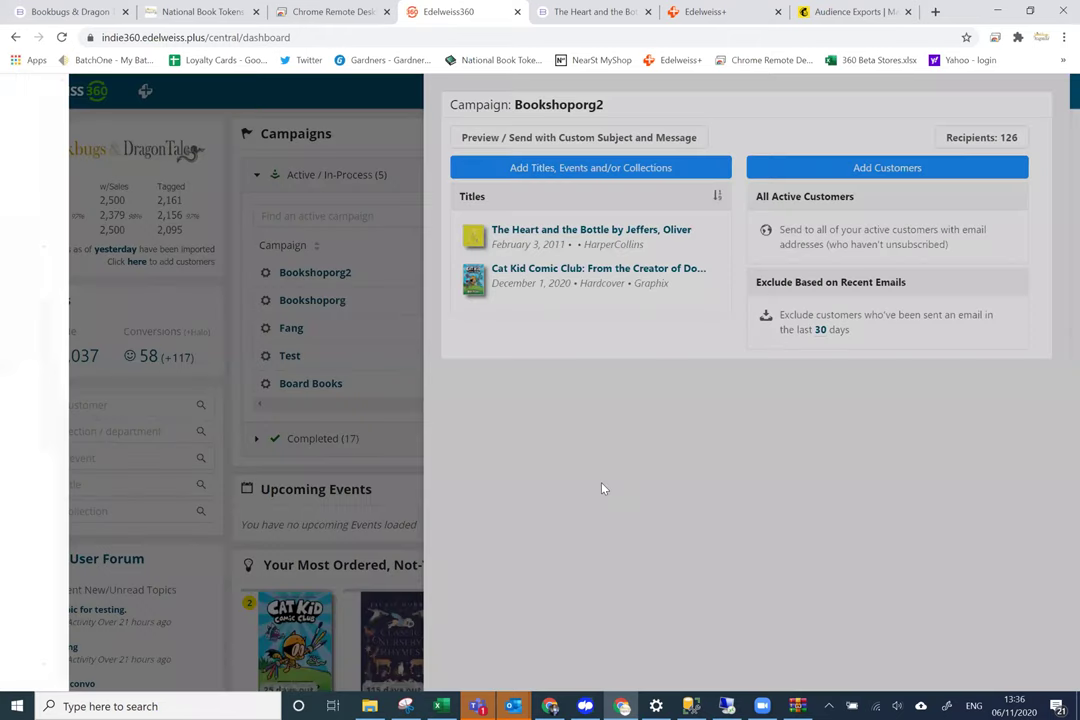
- Close the campaign, switch to Edelweiss+ Catalogues and open the BA Christmas Books catalogue
{"action": "left_click", "coordinate": [414, 114]}
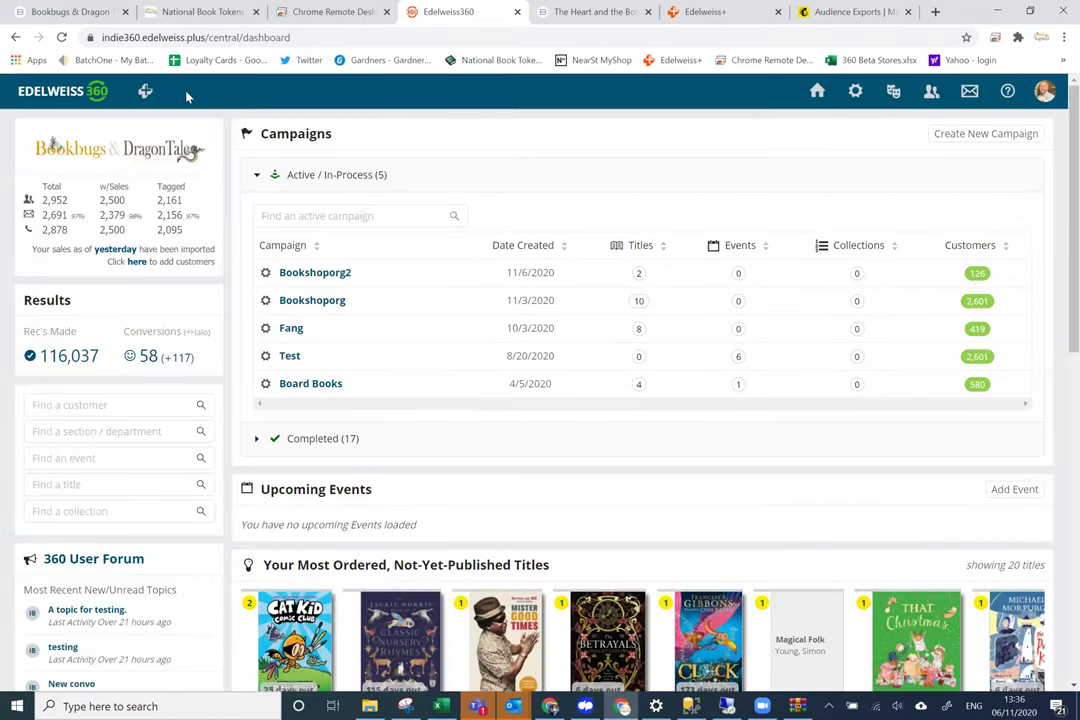
{"action": "left_click", "coordinate": [143, 93]}
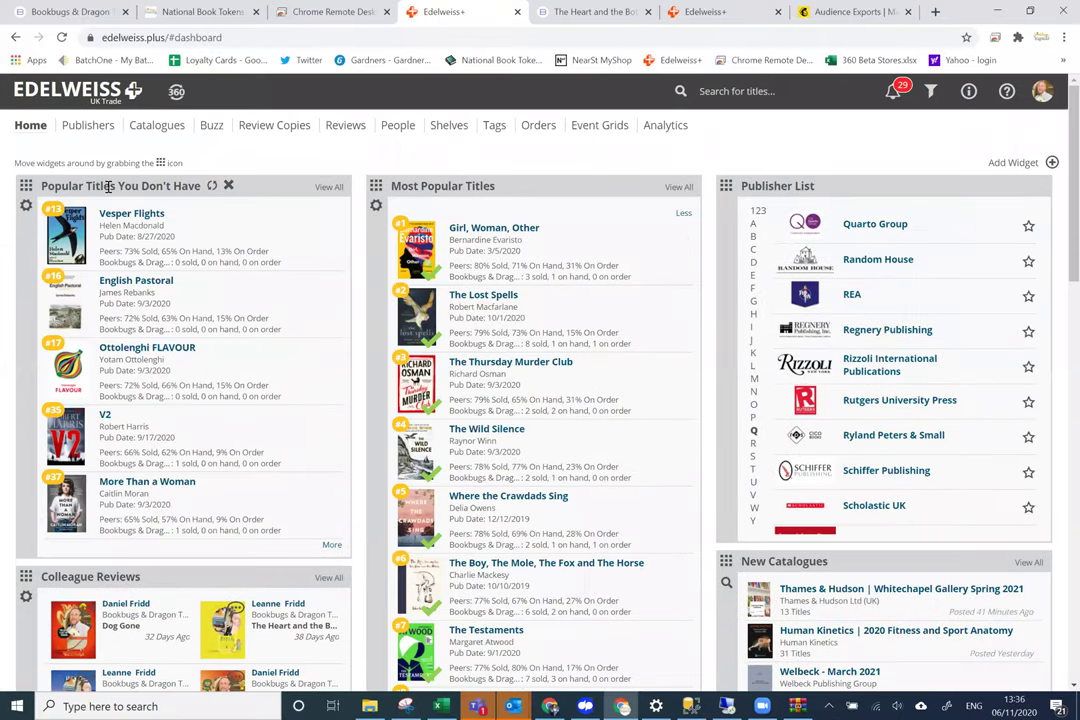
{"action": "left_click", "coordinate": [157, 125]}
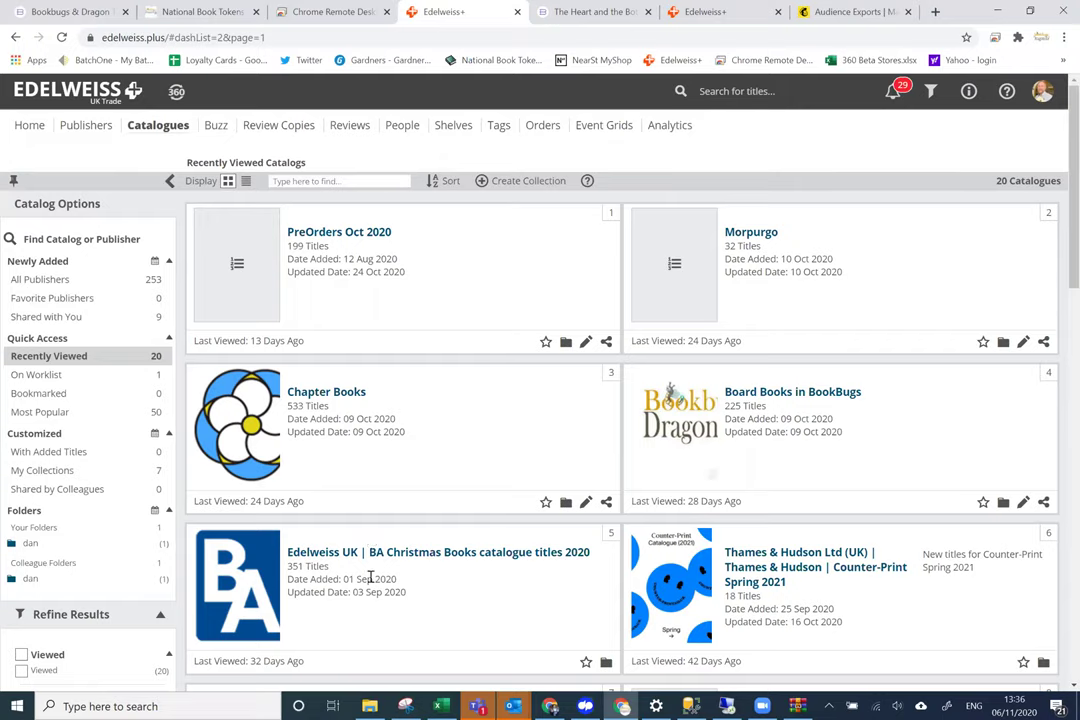
{"action": "left_click", "coordinate": [424, 559]}
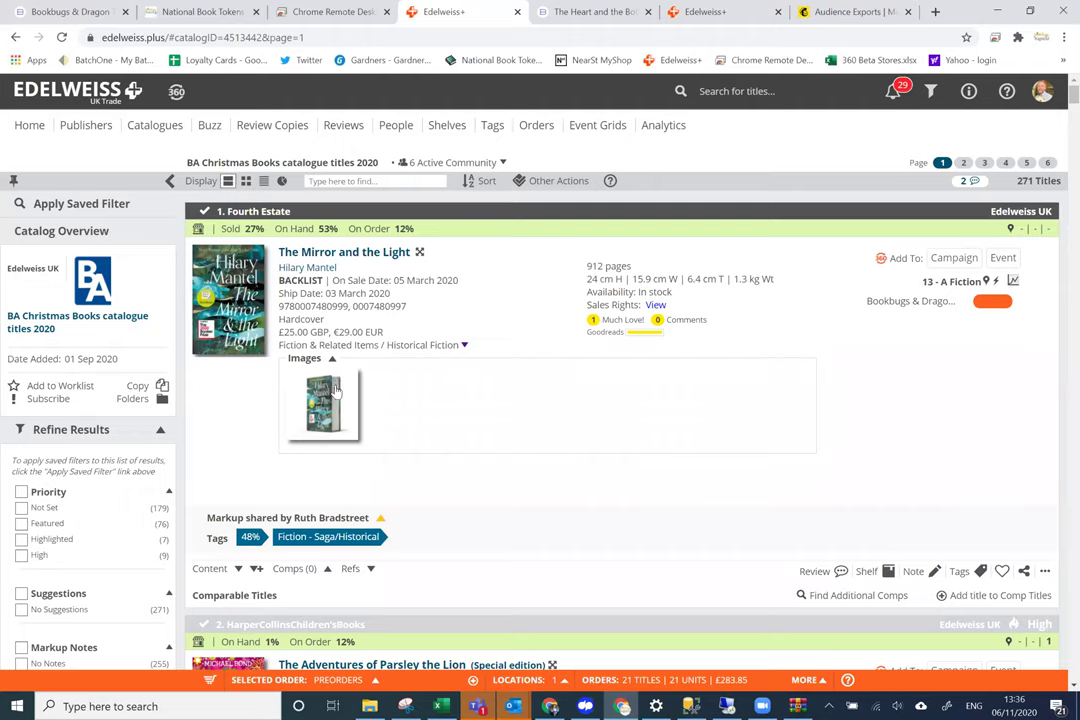
- Add The Mirror and the Light to the Bookshoporg2 campaign
{"action": "left_click", "coordinate": [955, 258]}
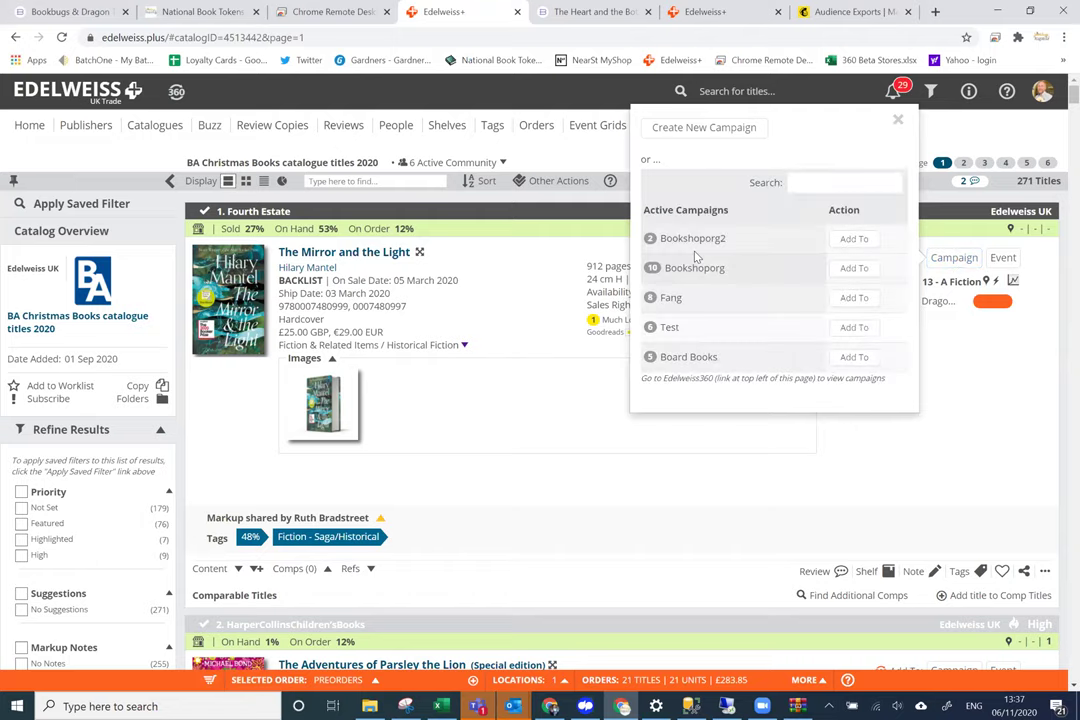
{"action": "left_click", "coordinate": [855, 239]}
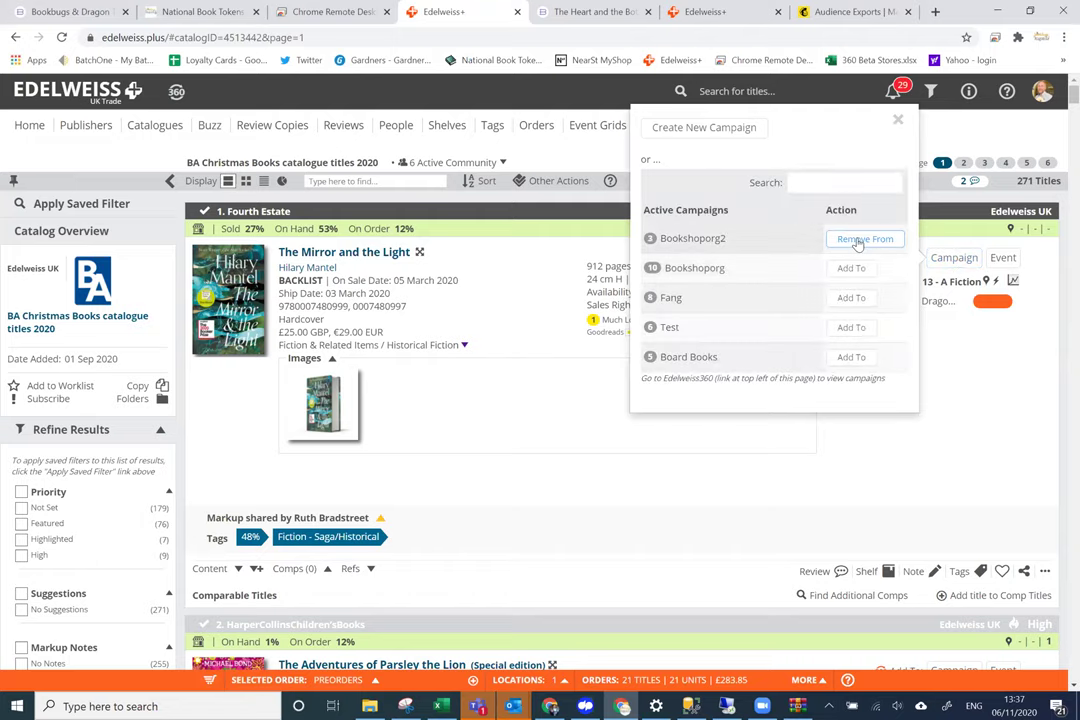
{"action": "scroll", "coordinate": [938, 451], "scroll_direction": "down", "scroll_amount": 10}
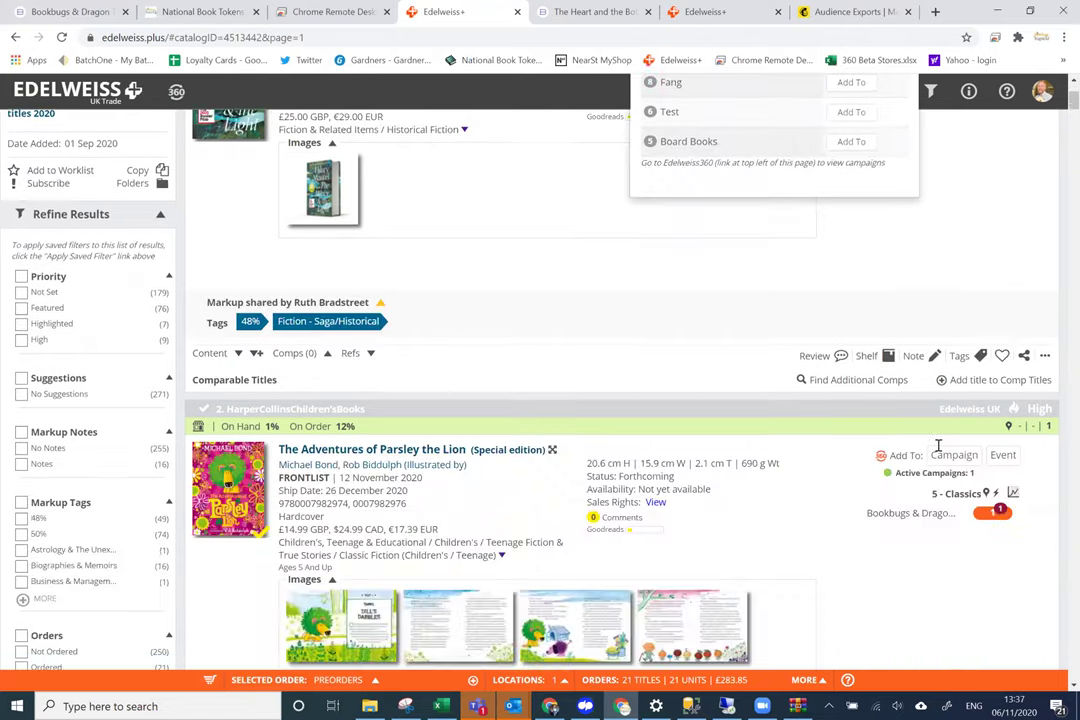
{"action": "scroll", "coordinate": [938, 447], "scroll_direction": "down", "scroll_amount": 8}
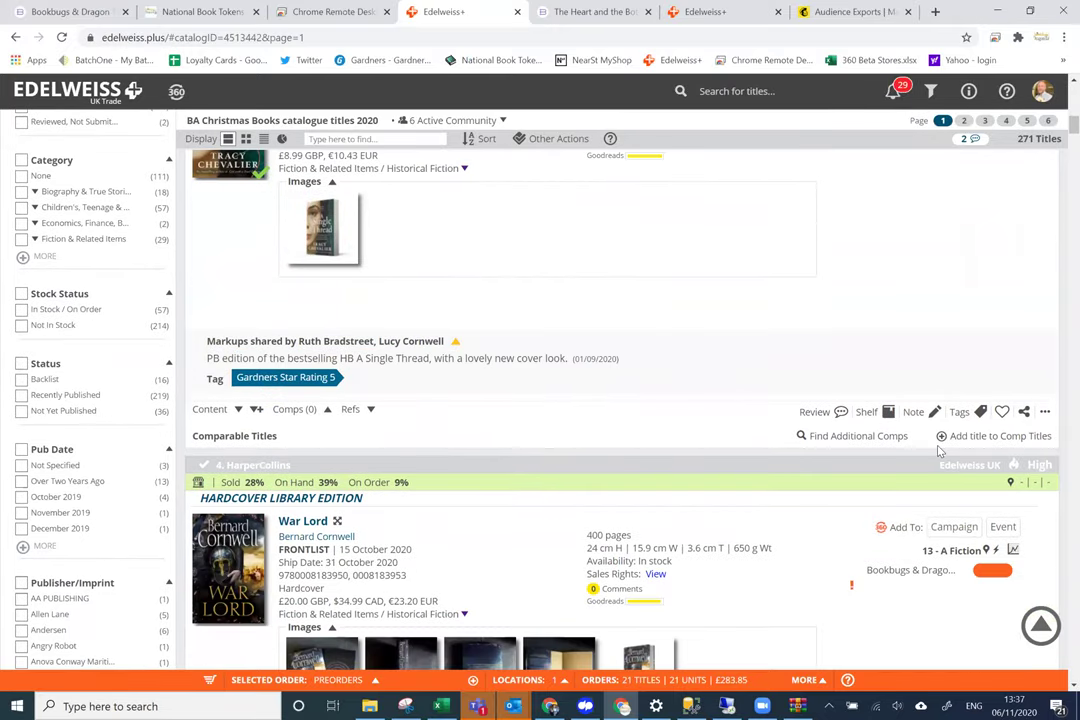
{"action": "scroll", "coordinate": [938, 451], "scroll_direction": "down", "scroll_amount": 6}
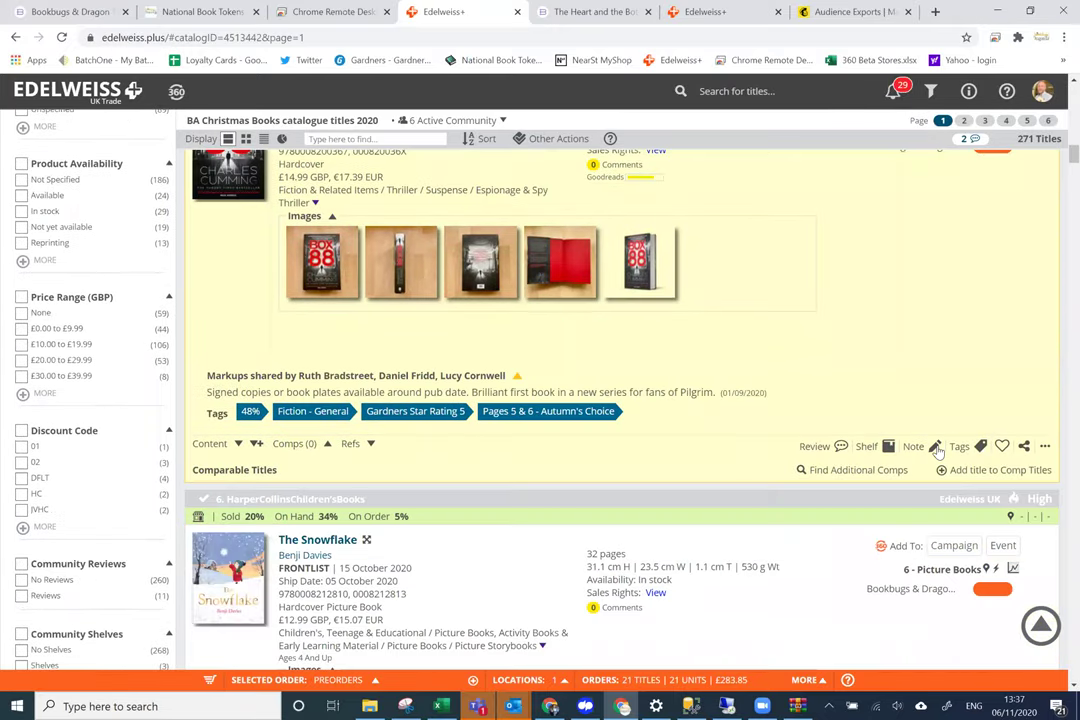
{"action": "scroll", "coordinate": [938, 451], "scroll_direction": "up", "scroll_amount": 3}
{"action": "scroll", "coordinate": [938, 451], "scroll_direction": "up", "scroll_amount": 4}
{"action": "scroll", "coordinate": [938, 451], "scroll_direction": "down", "scroll_amount": 7}
{"action": "scroll", "coordinate": [938, 451], "scroll_direction": "up", "scroll_amount": 12}
{"action": "scroll", "coordinate": [938, 449], "scroll_direction": "up", "scroll_amount": 5}
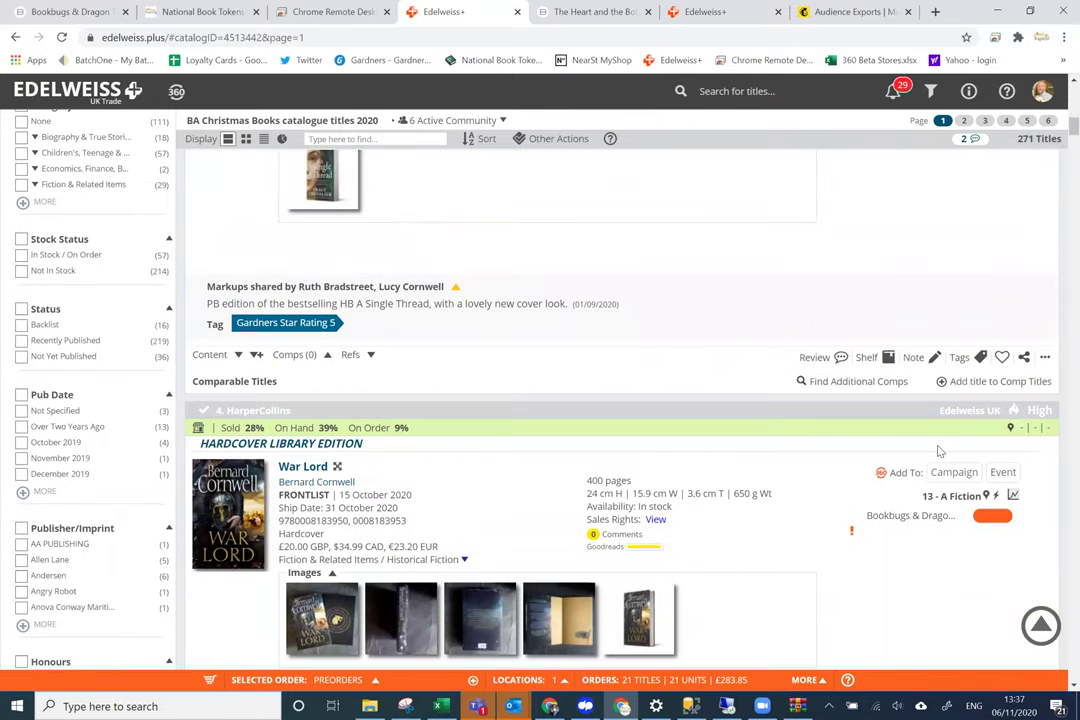
{"action": "scroll", "coordinate": [966, 272], "scroll_direction": "up", "scroll_amount": 5}
{"action": "scroll", "coordinate": [966, 272], "scroll_direction": "up", "scroll_amount": 8}
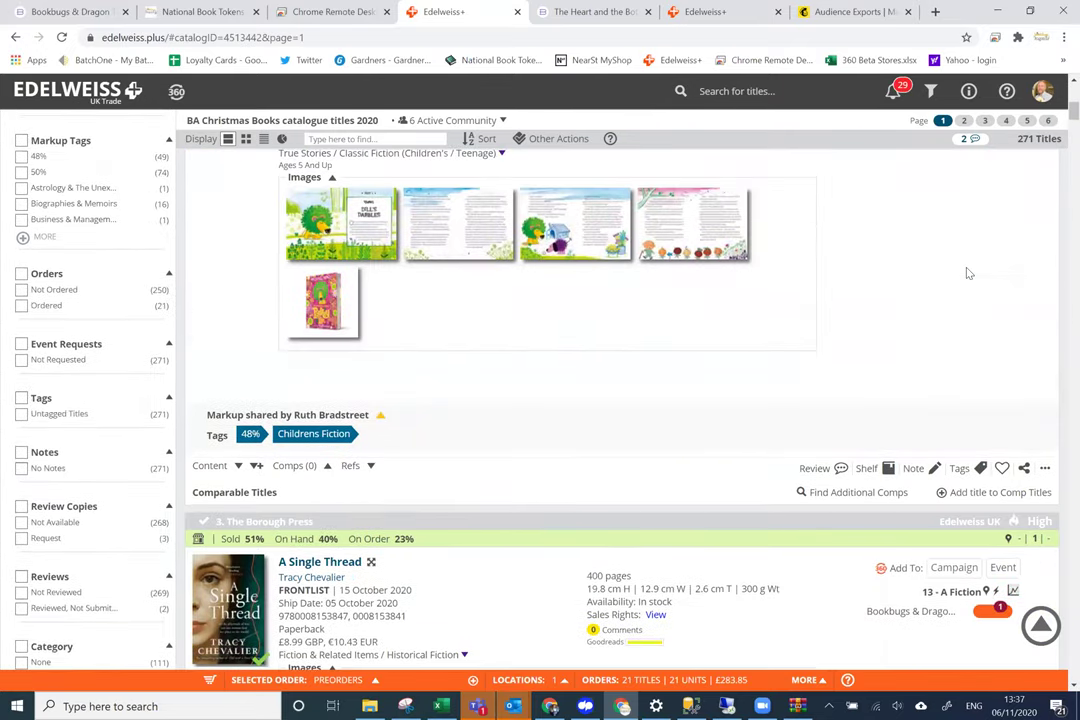
- Recheck the title's campaign list, then mark The Mirror and the Light with a heart
{"action": "left_click", "coordinate": [953, 257]}
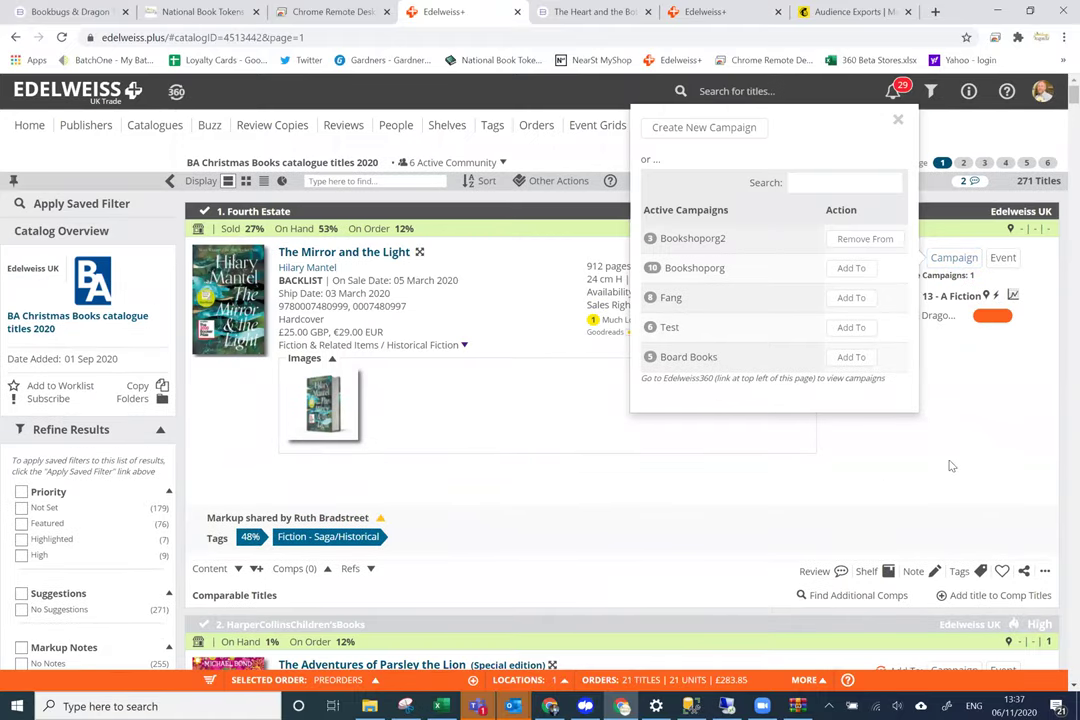
{"action": "left_click", "coordinate": [853, 486]}
{"action": "left_click", "coordinate": [1003, 571]}
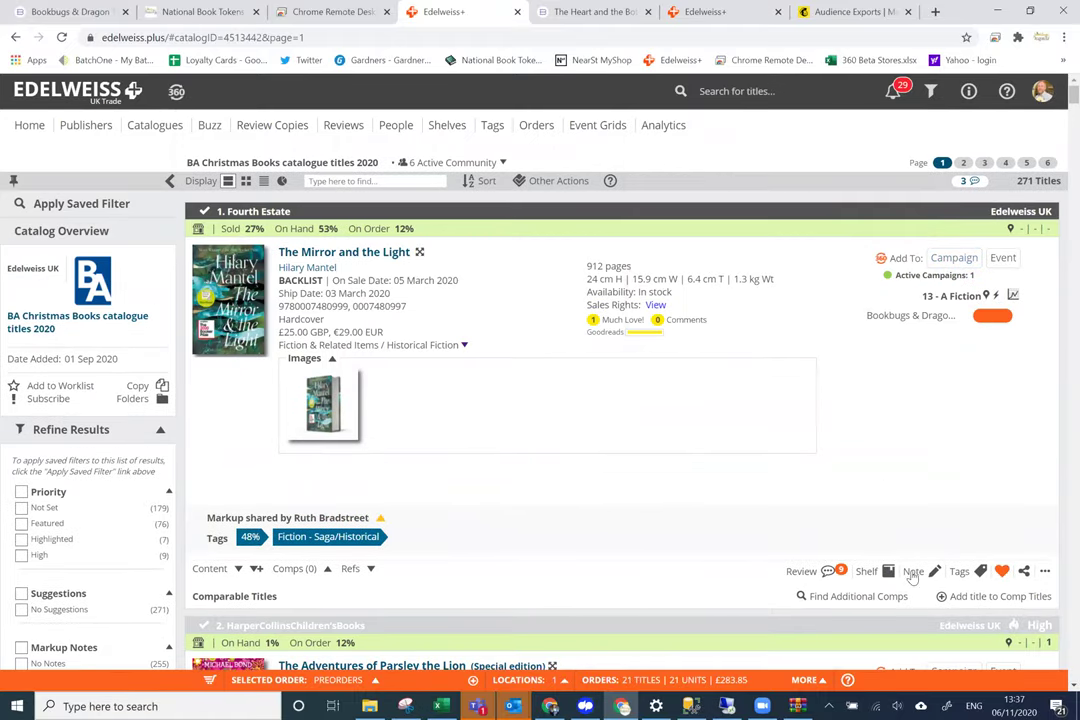
- View The Mirror and the Light's review, close it, and bring up the Teams chat
{"action": "left_click", "coordinate": [828, 572]}
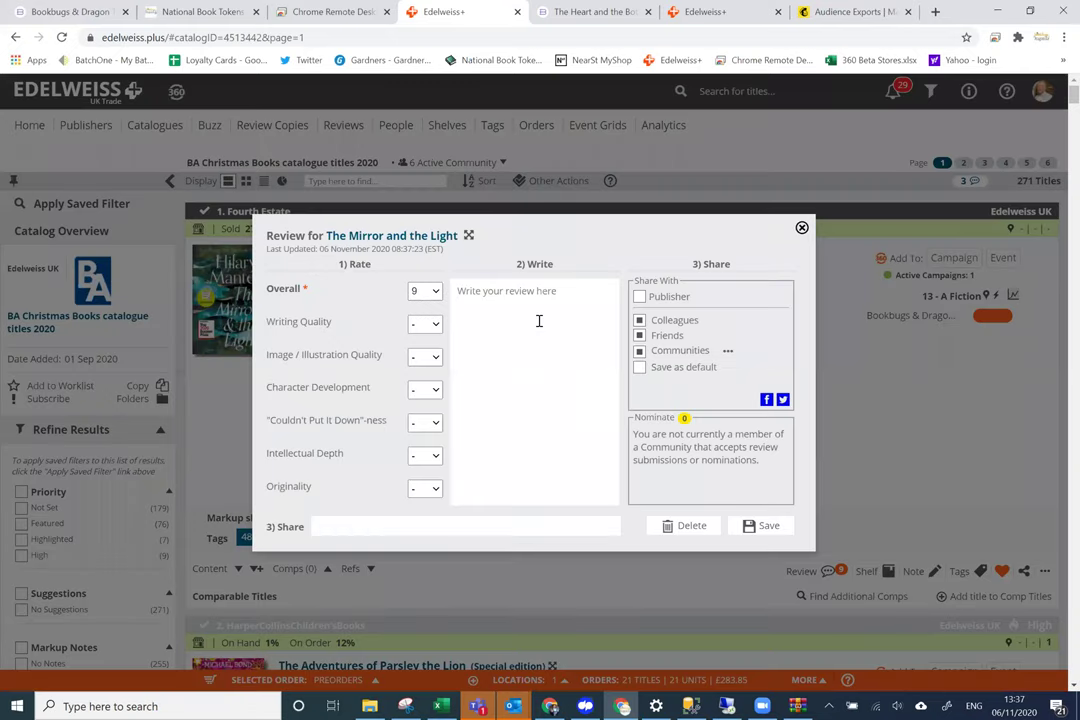
{"action": "left_click", "coordinate": [801, 229]}
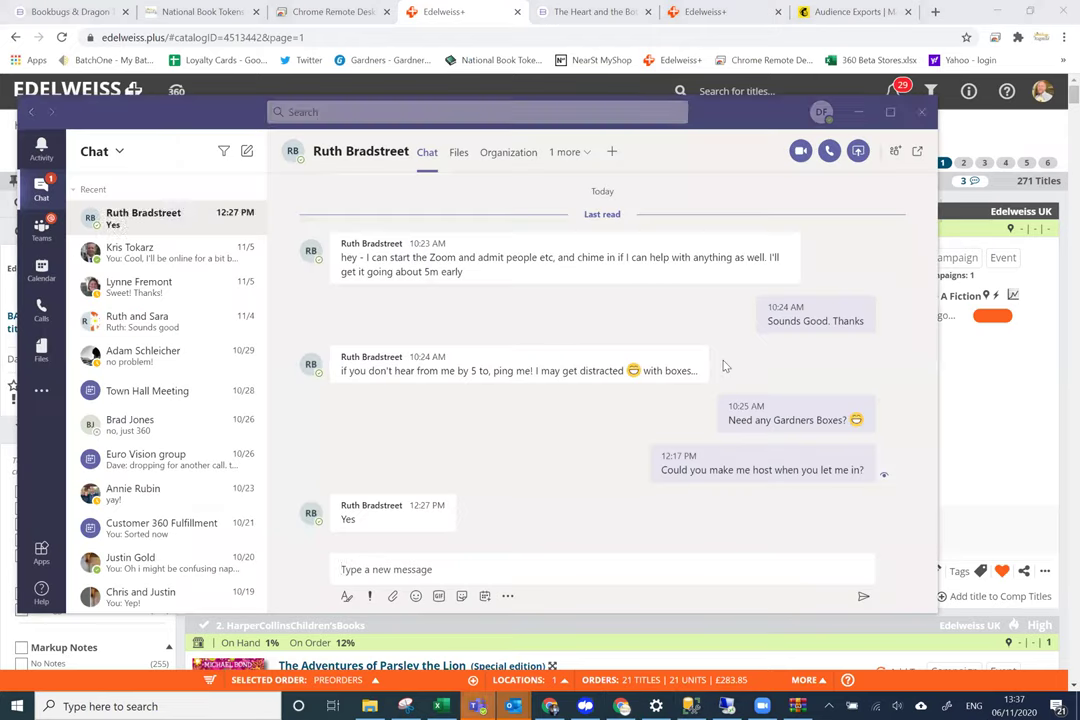
{"action": "left_click", "coordinate": [479, 706]}
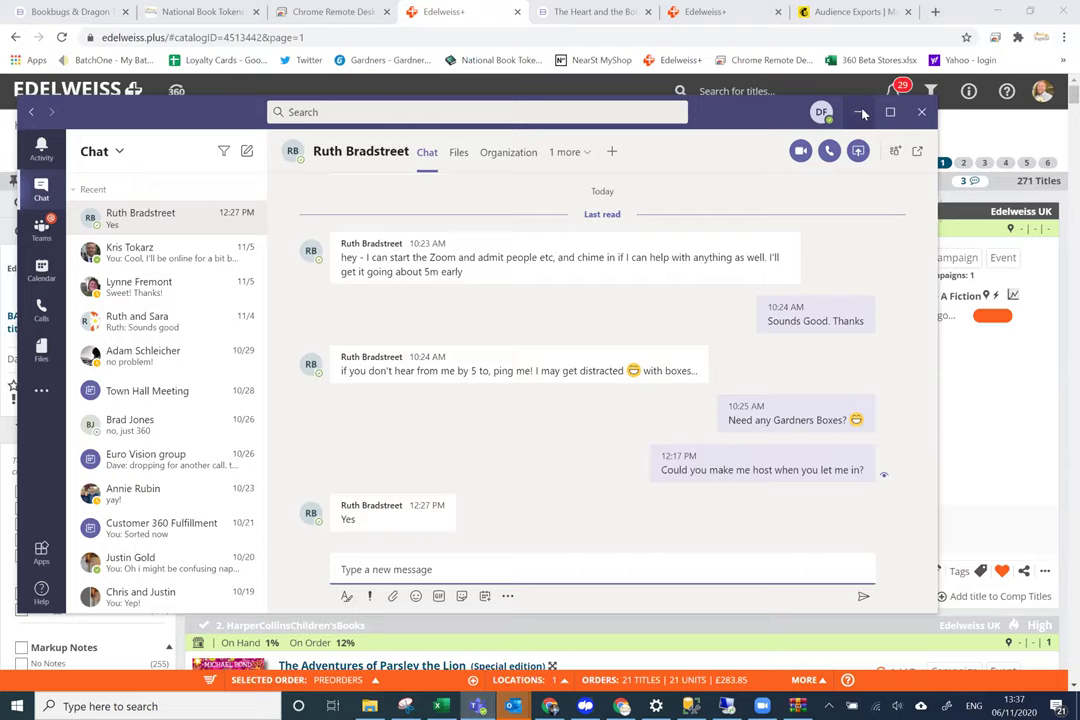
- Minimize the Microsoft Teams chat window
{"action": "left_click", "coordinate": [861, 112]}
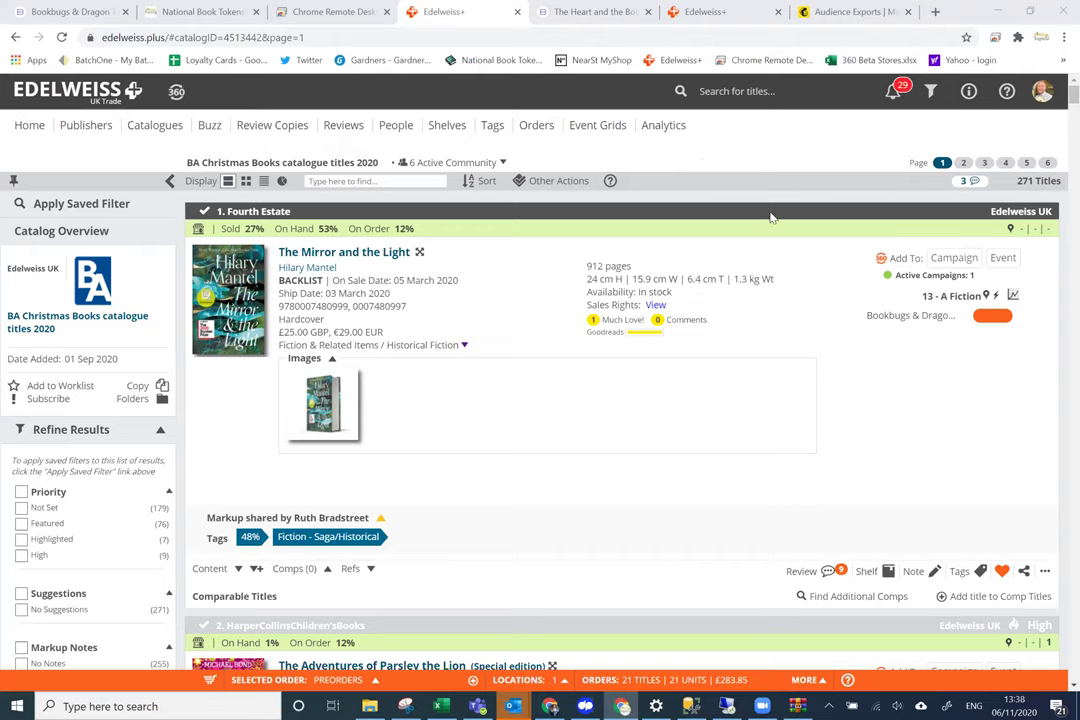
- Search titles for 'ten little'
{"action": "left_click", "coordinate": [770, 92]}
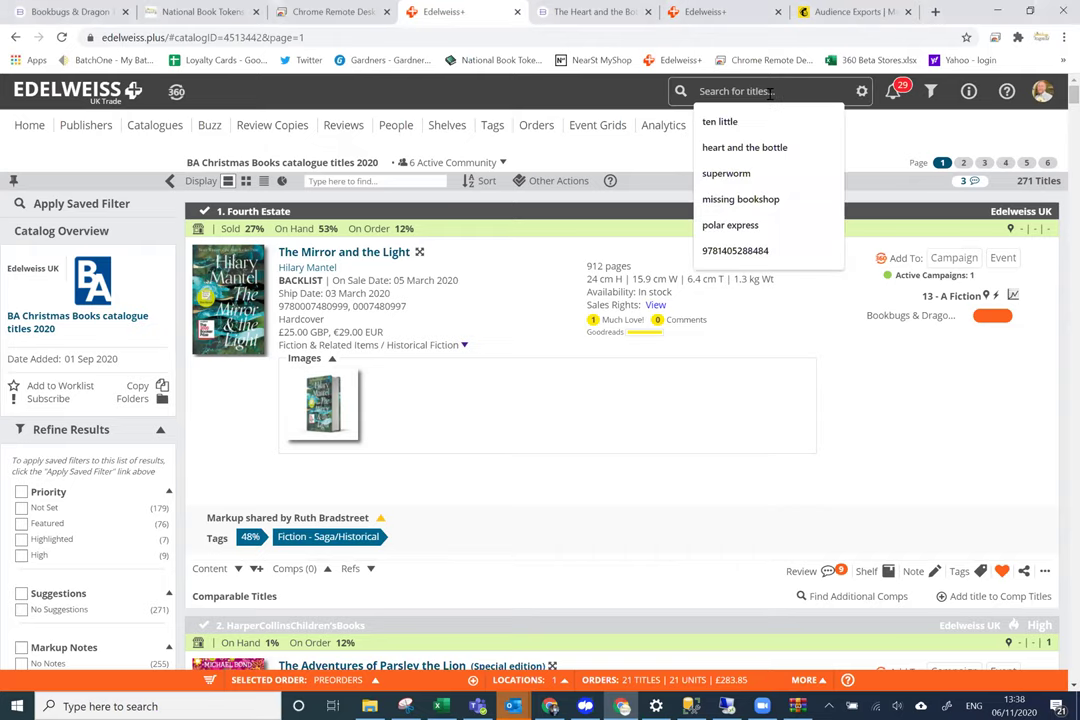
{"action": "left_click", "coordinate": [725, 128]}
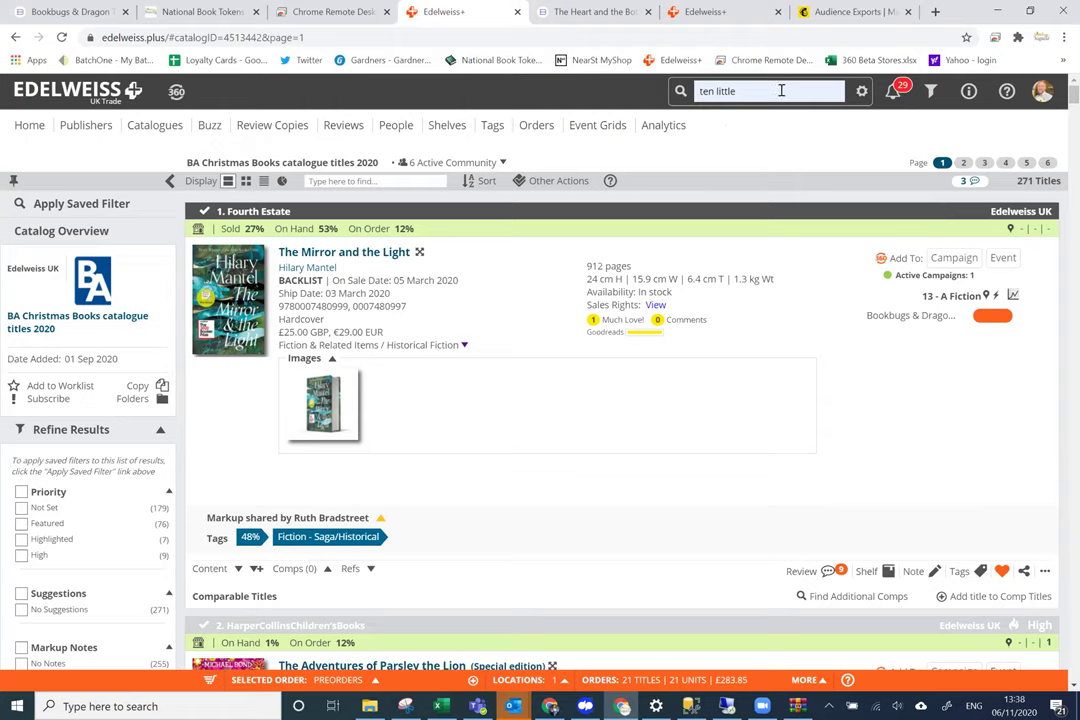
{"action": "key", "text": "Return"}
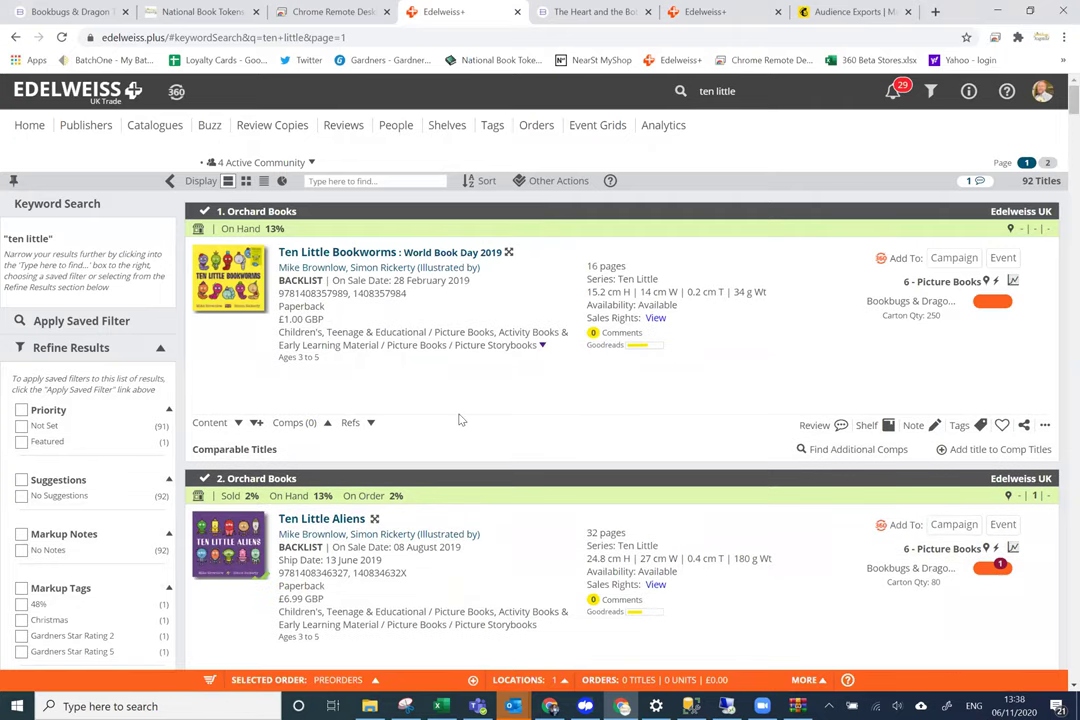
{"action": "scroll", "coordinate": [400, 498], "scroll_direction": "down", "scroll_amount": 1}
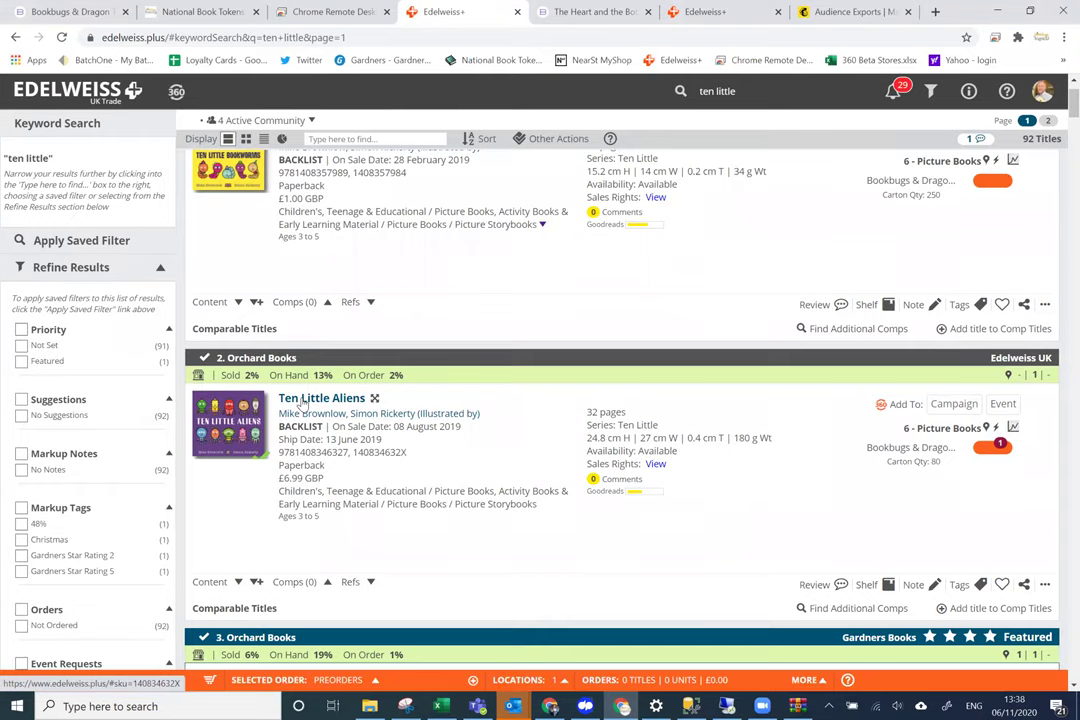
- Add Ten Little Aliens to the Bookshoporg2 campaign, bringing it to four titles
{"action": "left_click", "coordinate": [302, 401]}
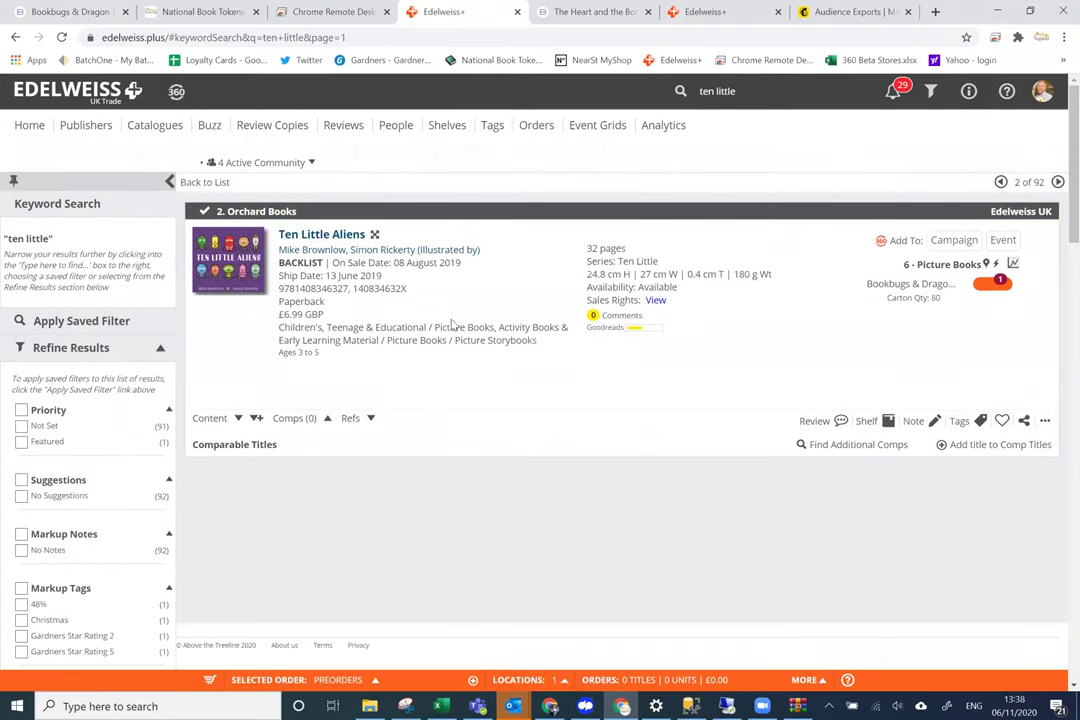
{"action": "left_click", "coordinate": [955, 242]}
{"action": "left_click", "coordinate": [856, 222]}
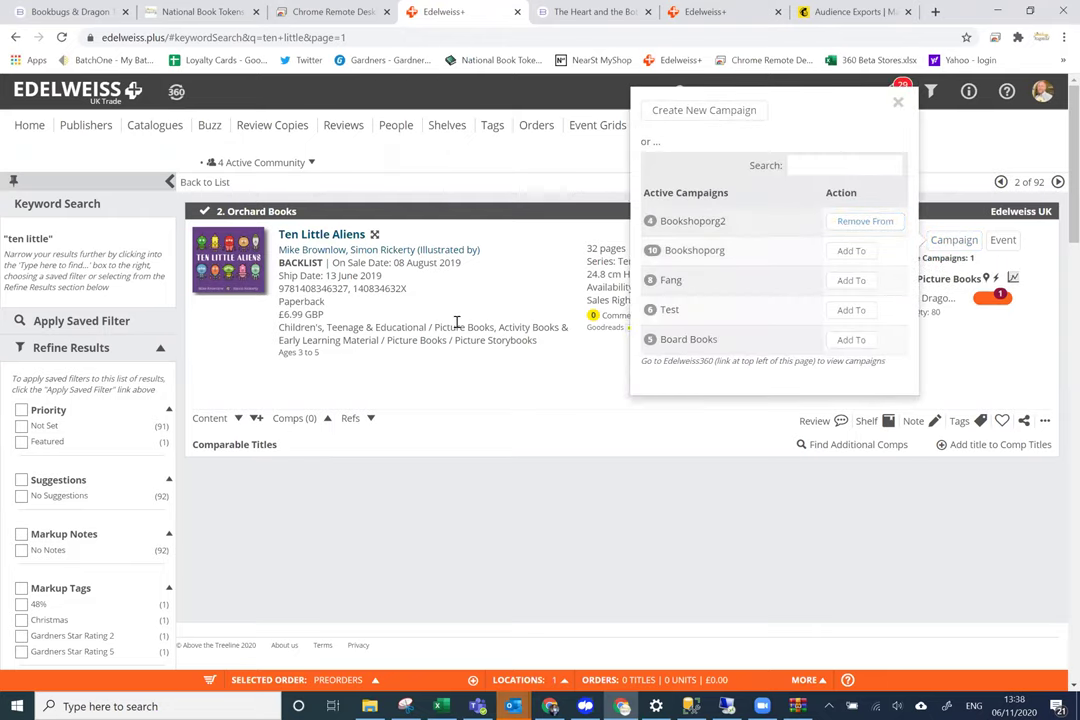
{"action": "left_click", "coordinate": [502, 410]}
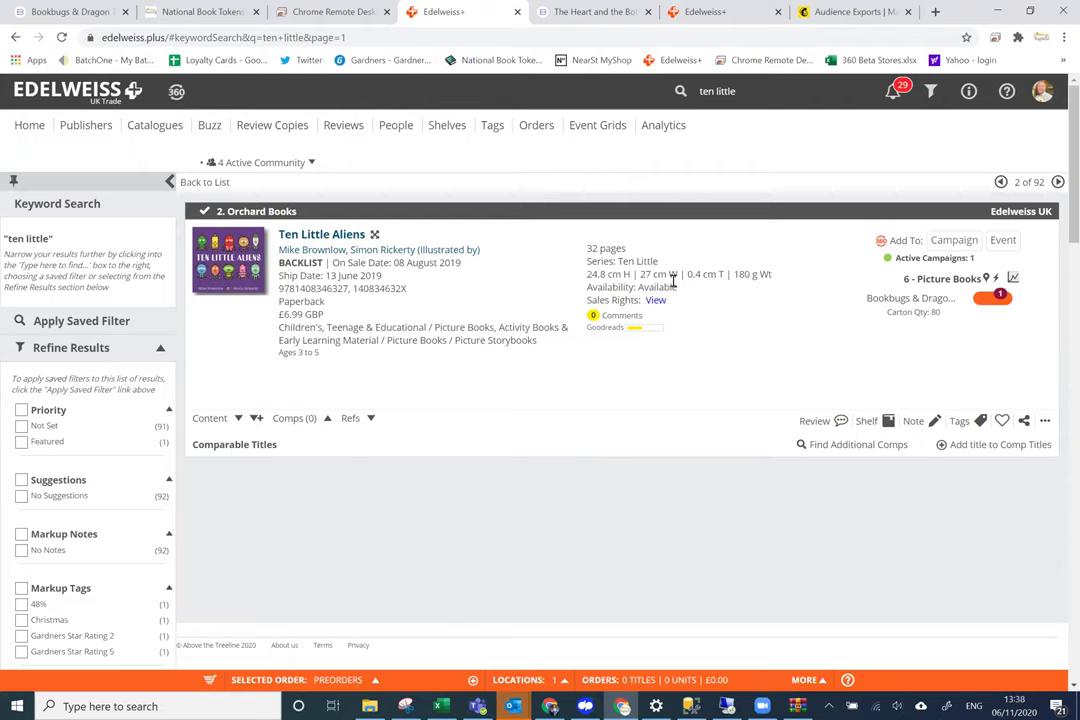
- Go from the Ten Little Aliens record to the store's Analytics dashboard
{"action": "left_click", "coordinate": [664, 128]}
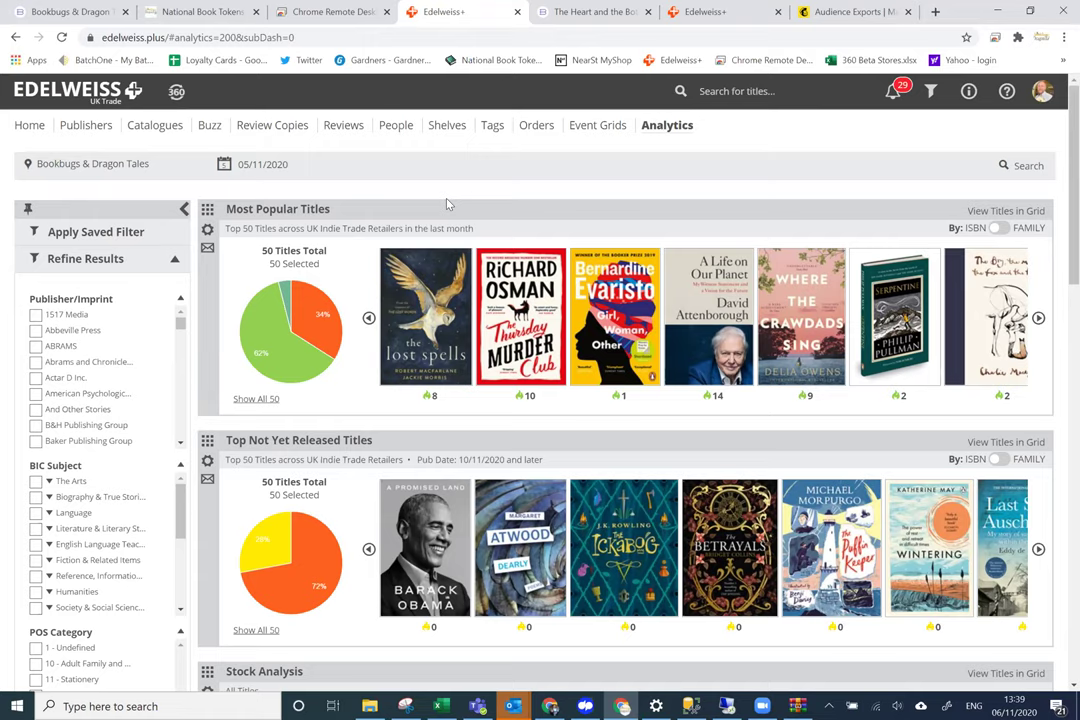
{"action": "mouse_move", "coordinate": [272, 345]}
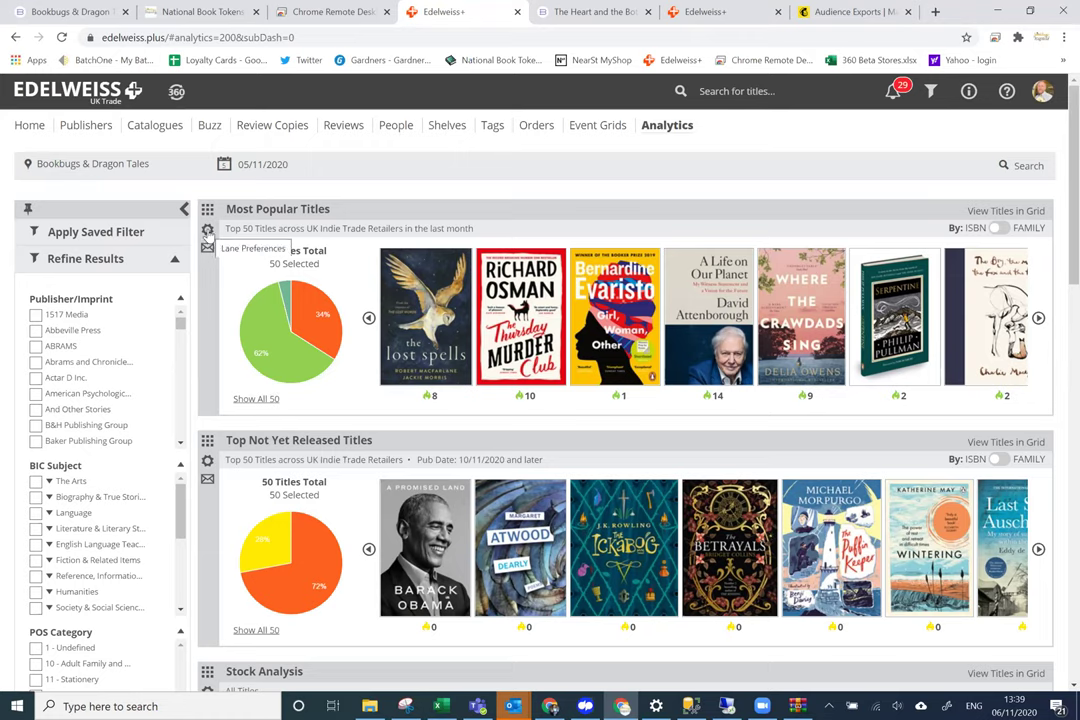
- Set the Most Popular Titles lane to 50 titles with a '3 months back' time frame
{"action": "left_click", "coordinate": [207, 231]}
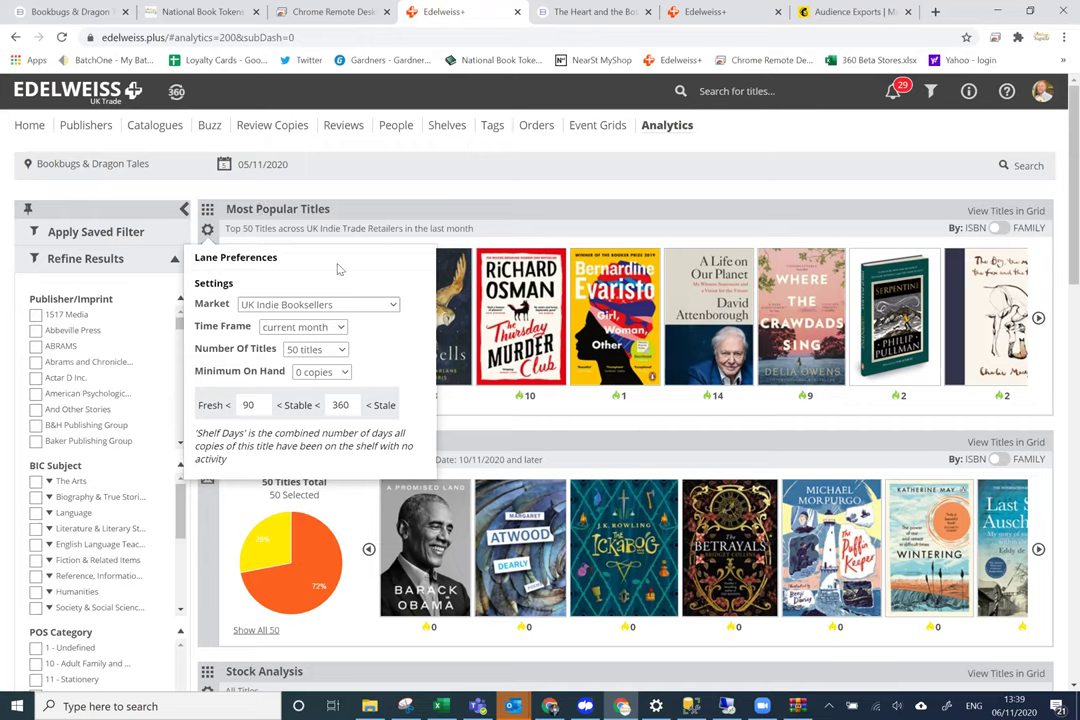
{"action": "left_click", "coordinate": [341, 350]}
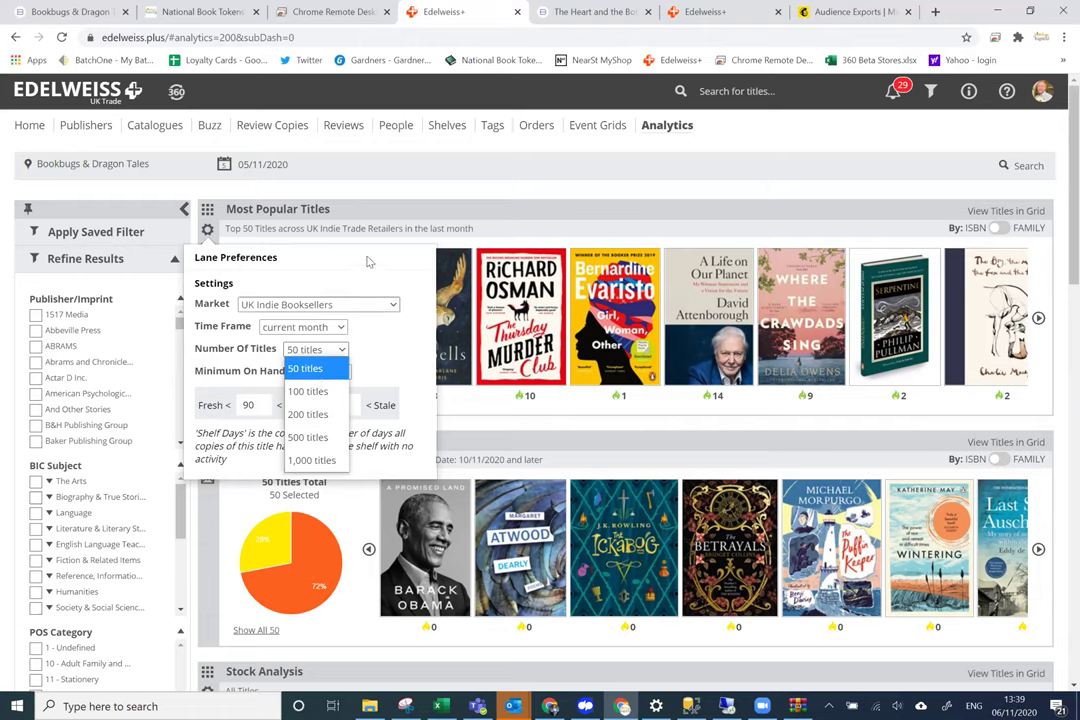
{"action": "left_click", "coordinate": [308, 369]}
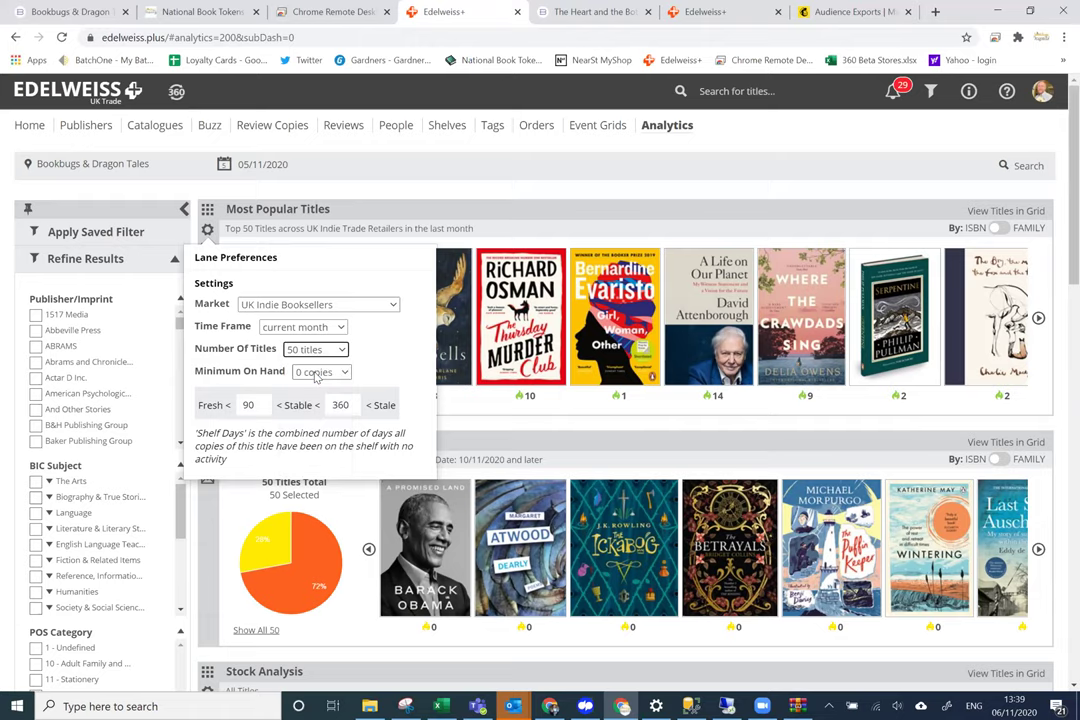
{"action": "left_click", "coordinate": [326, 328]}
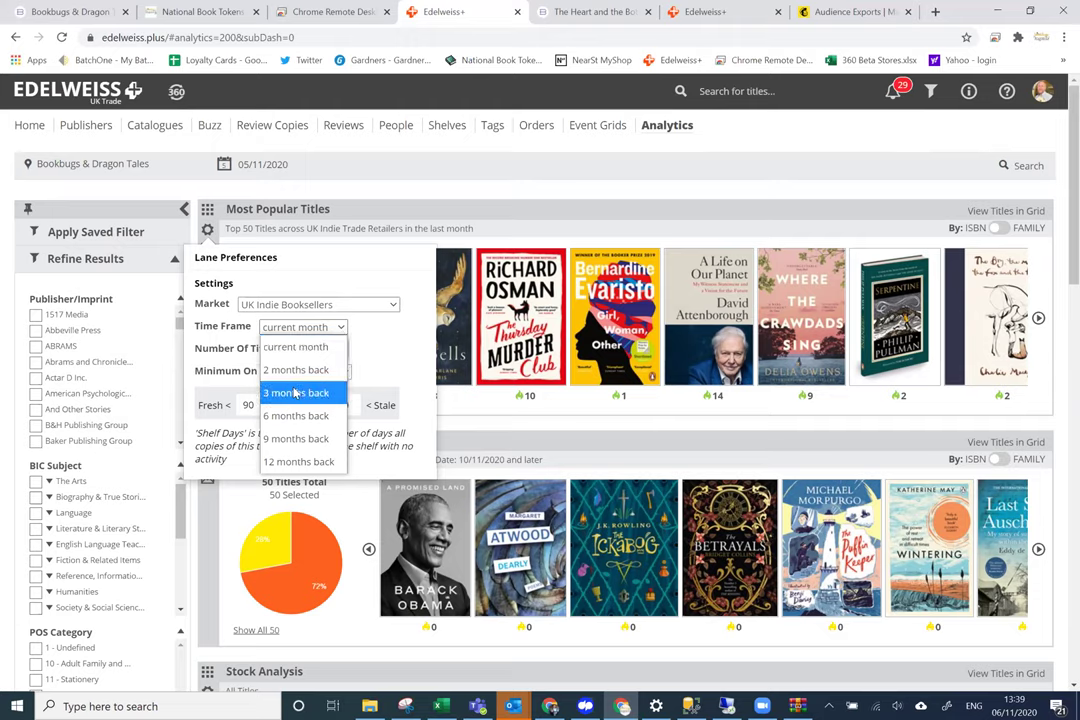
{"action": "left_click", "coordinate": [295, 392]}
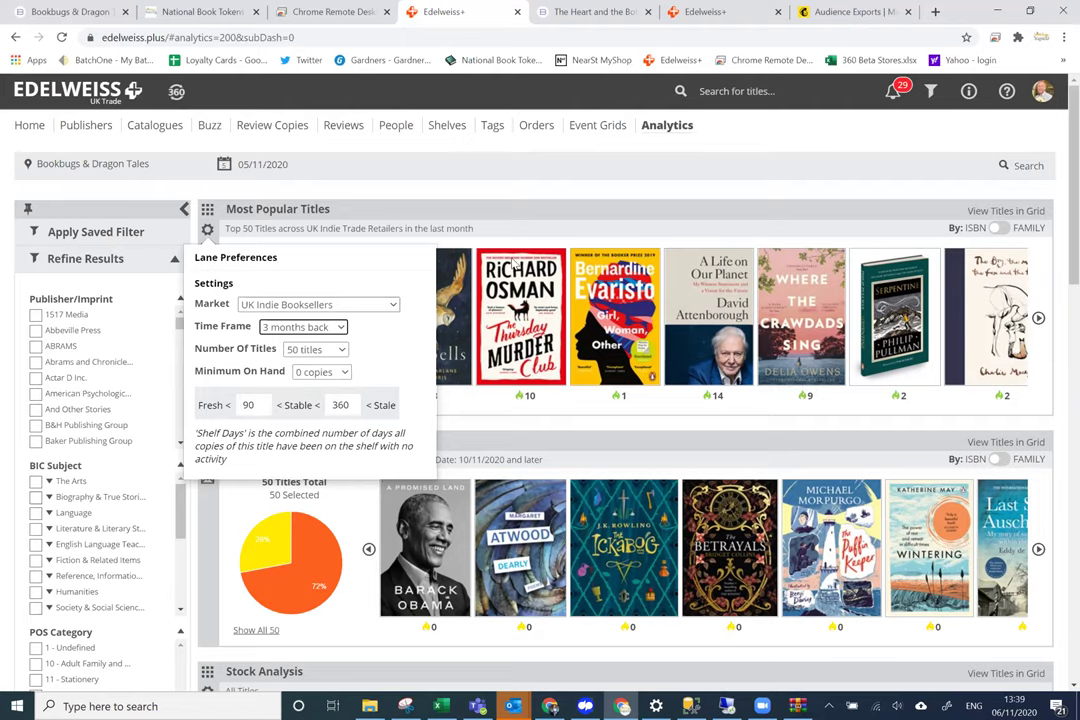
{"action": "left_click", "coordinate": [572, 229]}
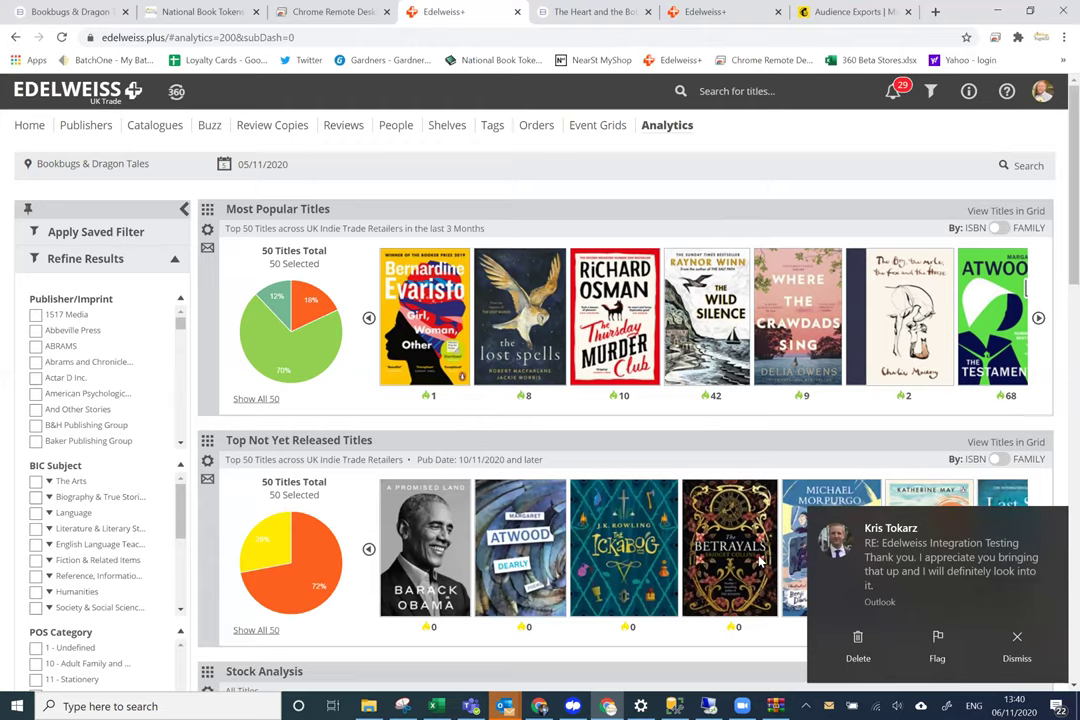
- Dismiss the Outlook notification and filter the lane to the in-stock fresh/hot slice
{"action": "left_click", "coordinate": [1019, 638]}
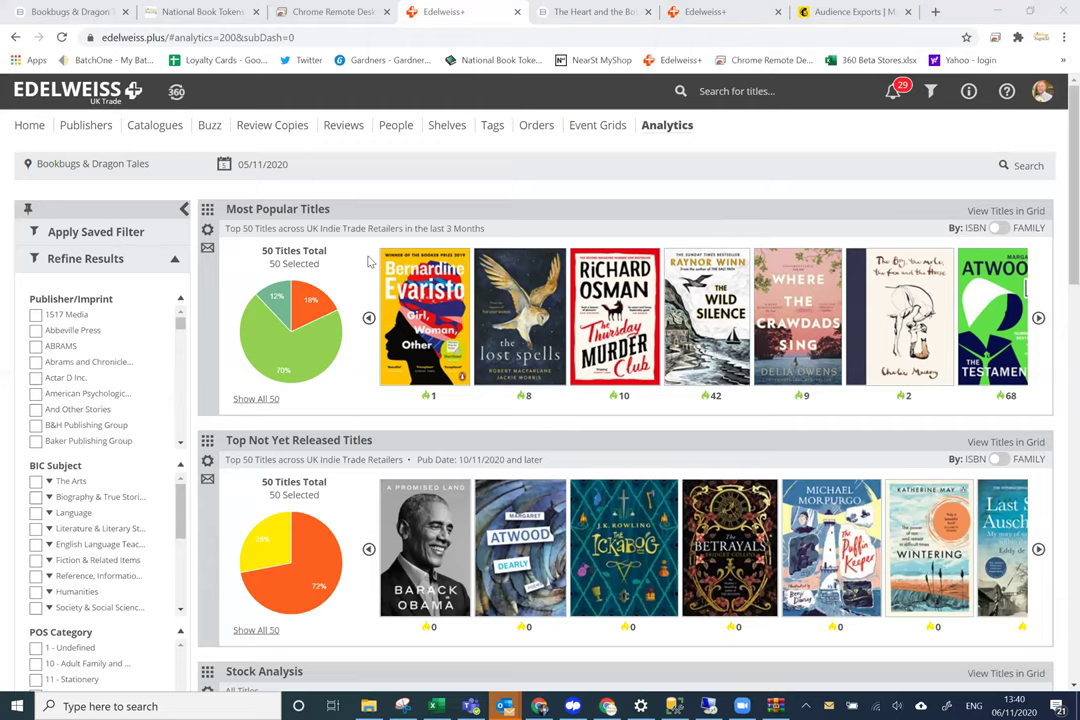
{"action": "mouse_move", "coordinate": [345, 337]}
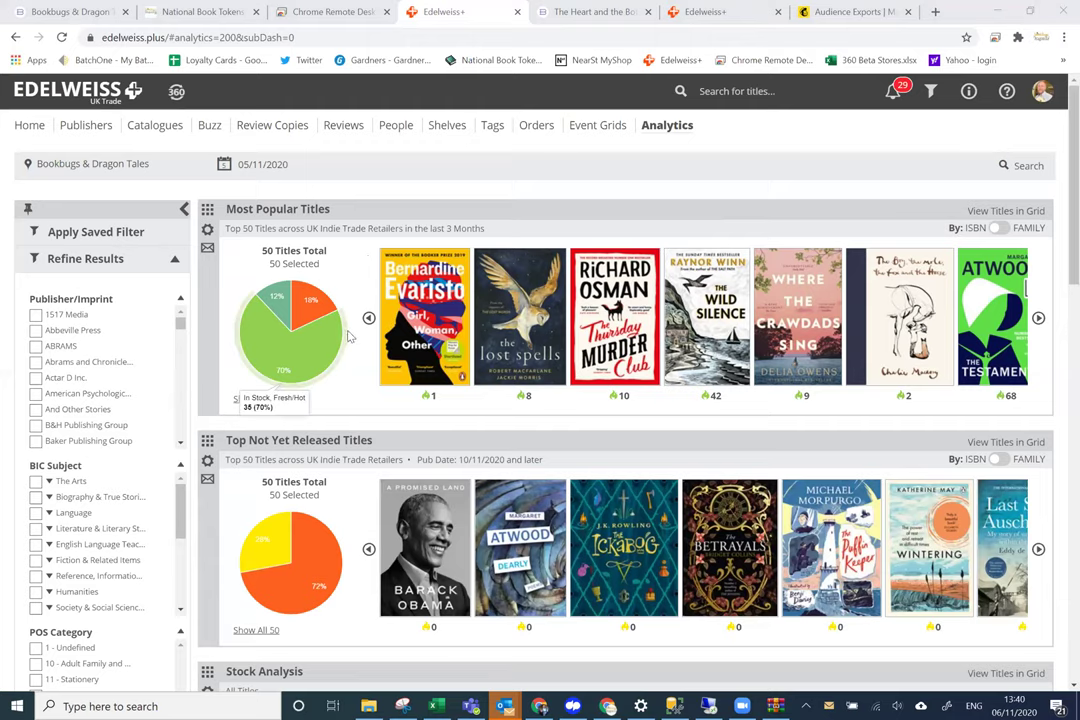
{"action": "left_click", "coordinate": [282, 362]}
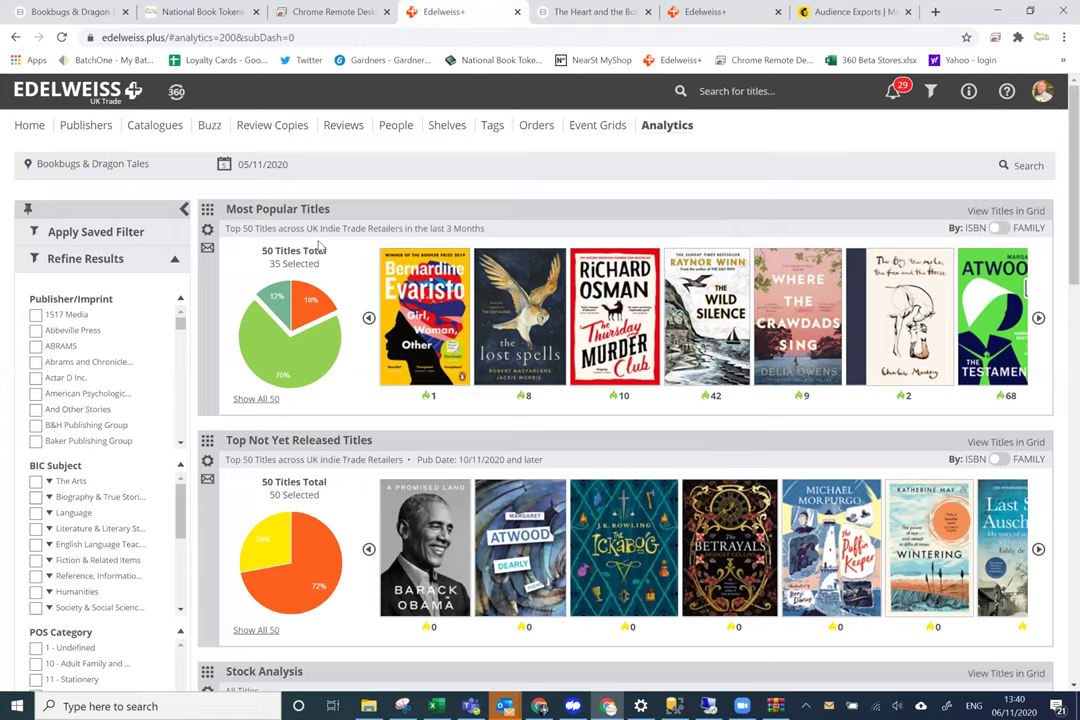
- List the filtered titles in the Most Popular Detail grid and scroll through it
{"action": "left_click", "coordinate": [997, 211]}
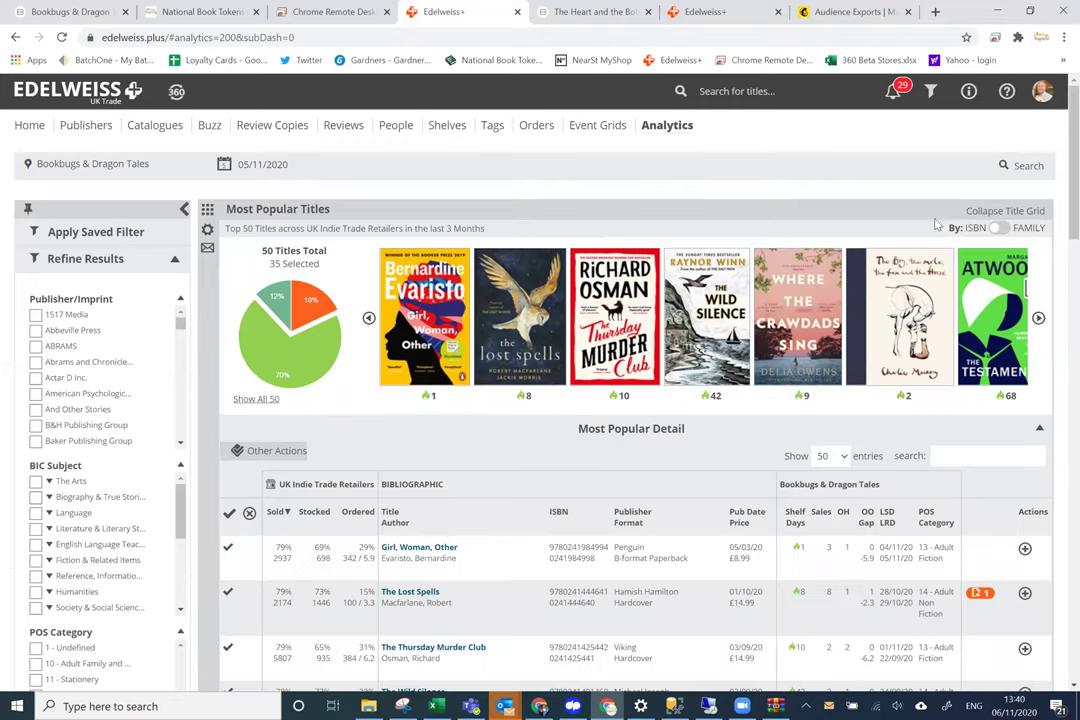
{"action": "scroll", "coordinate": [612, 429], "scroll_direction": "down", "scroll_amount": 2}
{"action": "scroll", "coordinate": [610, 432], "scroll_direction": "down", "scroll_amount": 3}
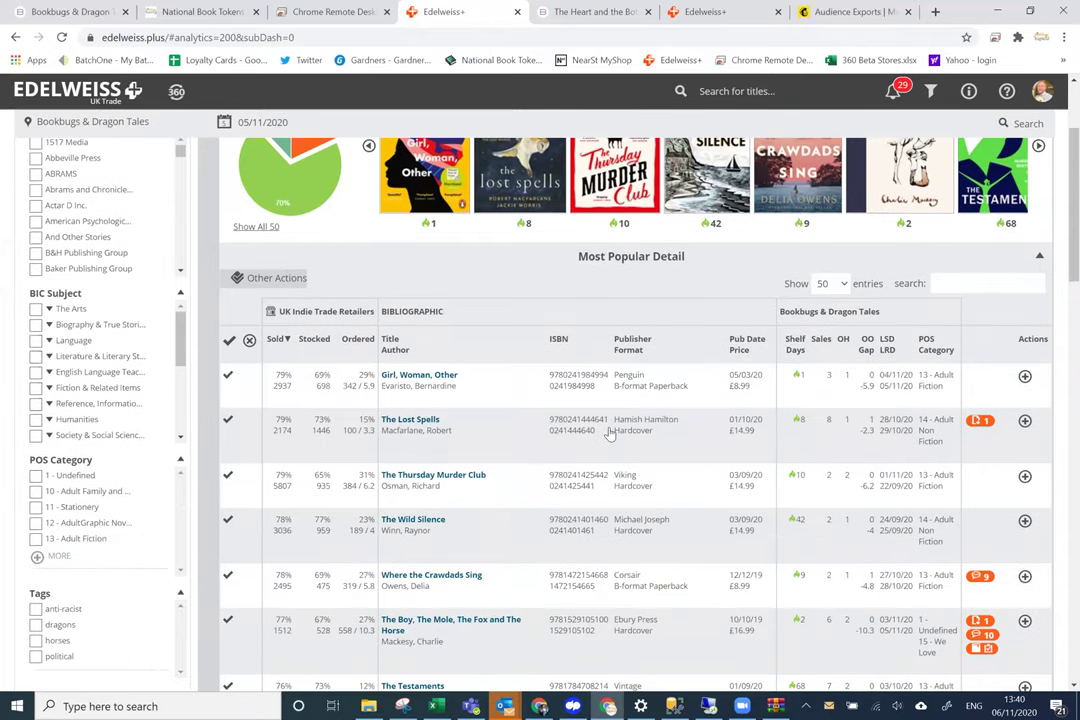
{"action": "scroll", "coordinate": [610, 432], "scroll_direction": "down", "scroll_amount": 8}
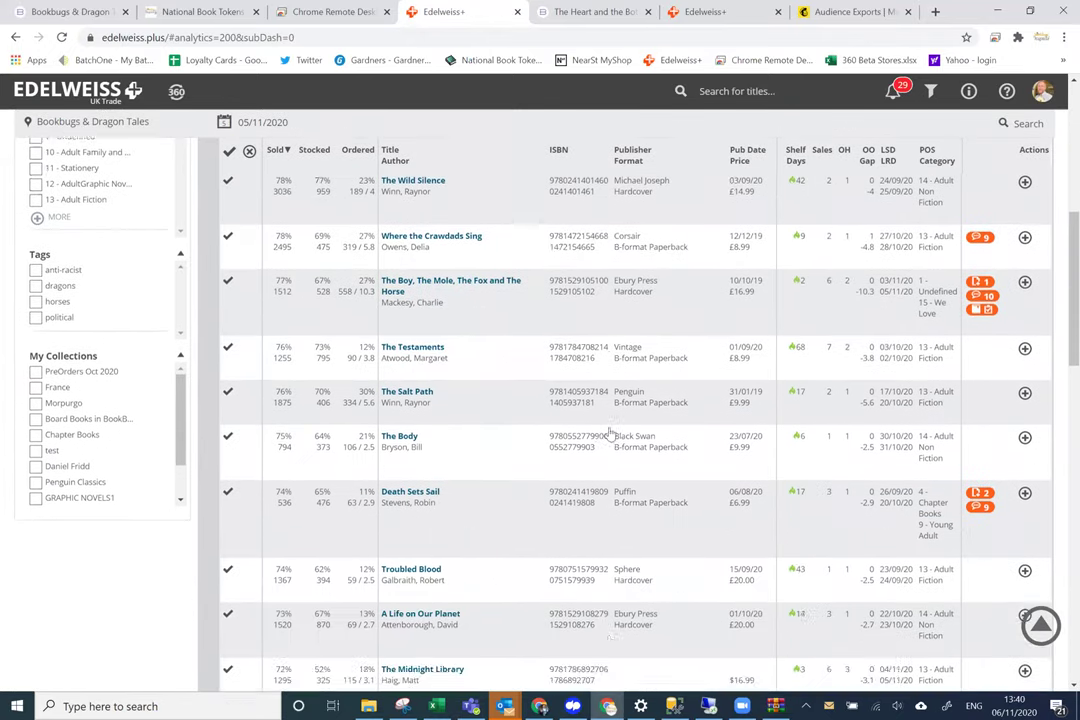
{"action": "key", "text": "Home"}
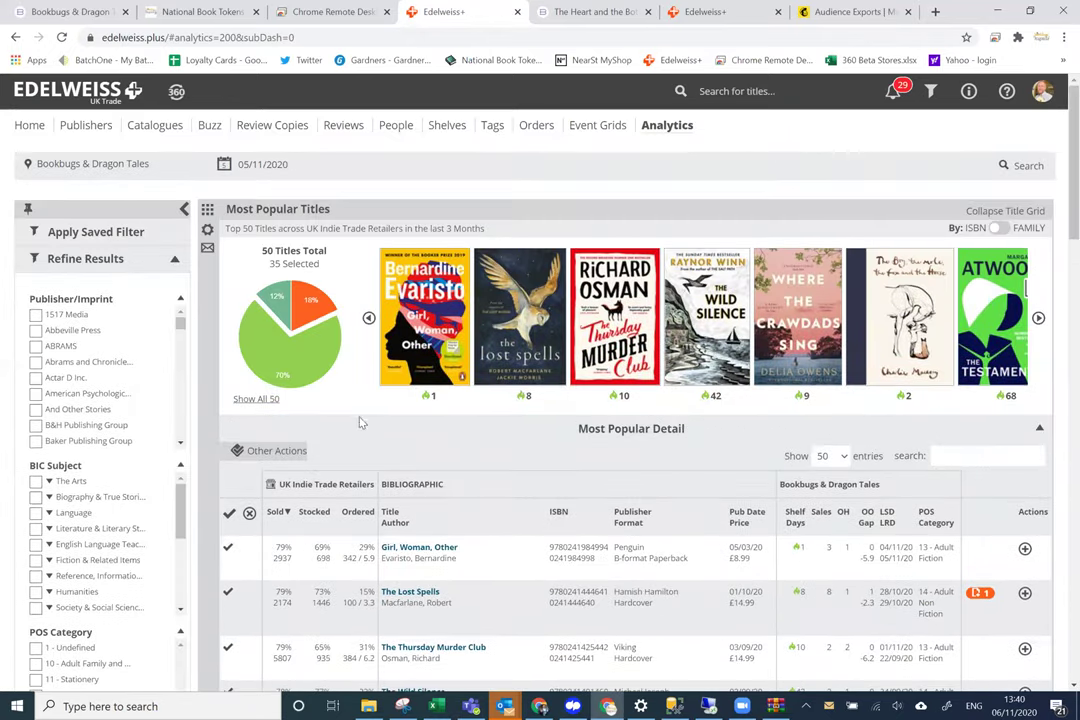
- Select all 35 titles and choose Export to File from Other Actions
{"action": "left_click", "coordinate": [229, 513]}
{"action": "scroll", "coordinate": [432, 590], "scroll_direction": "down", "scroll_amount": 12}
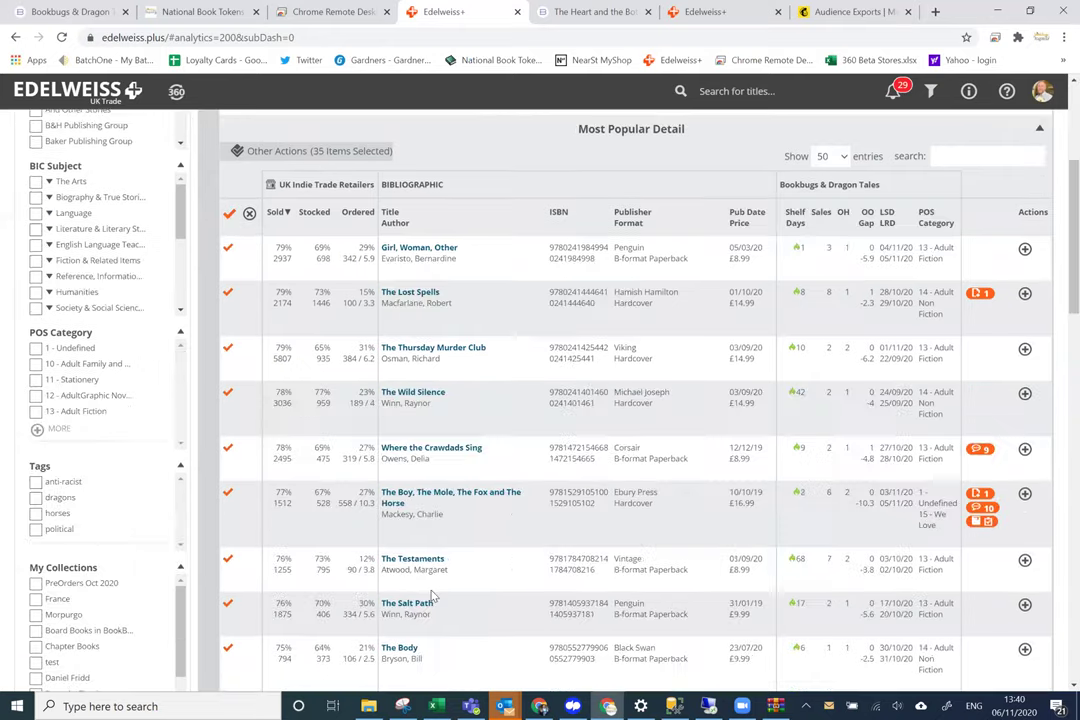
{"action": "scroll", "coordinate": [432, 590], "scroll_direction": "down", "scroll_amount": 5}
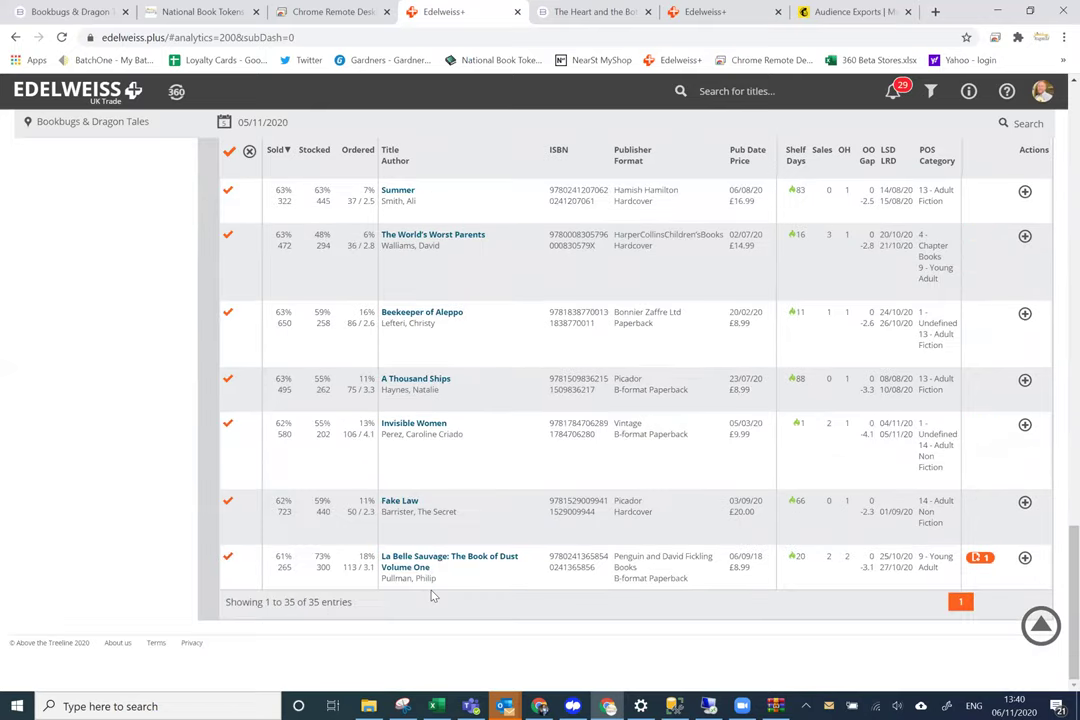
{"action": "scroll", "coordinate": [432, 596], "scroll_direction": "up", "scroll_amount": 15}
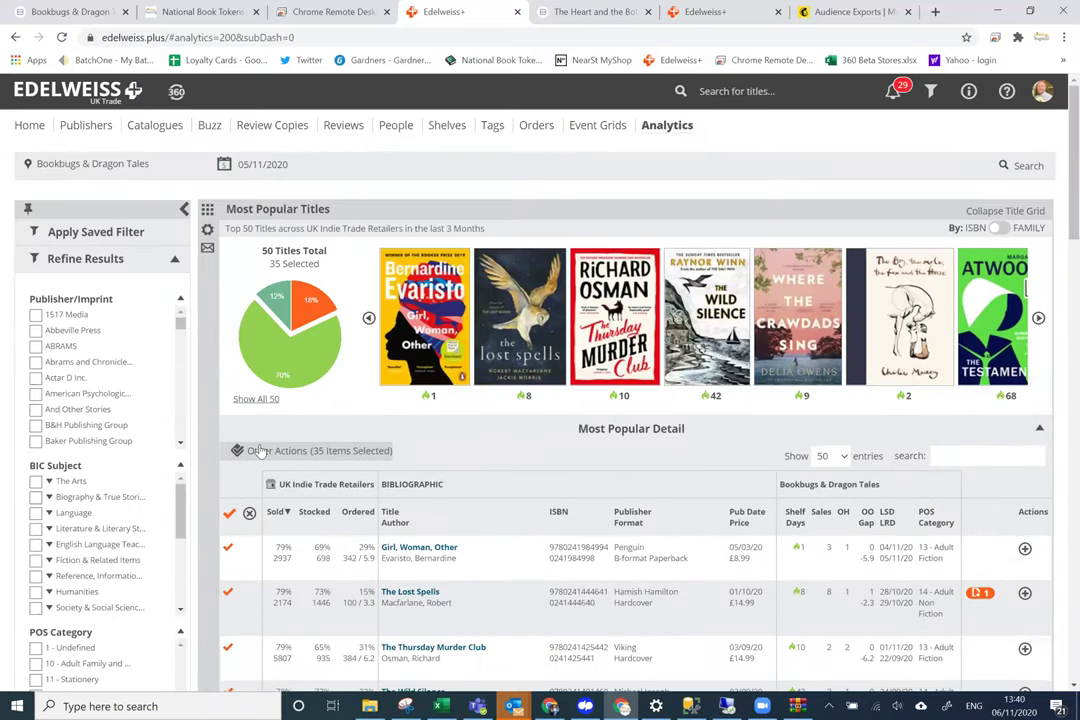
{"action": "left_click", "coordinate": [258, 451]}
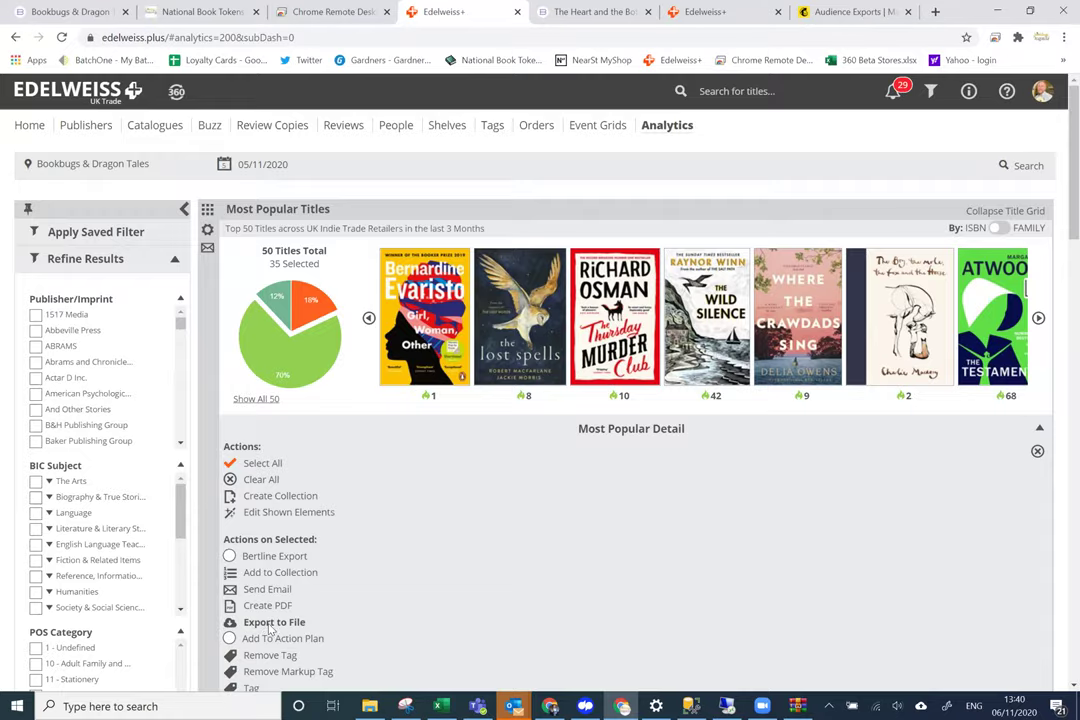
{"action": "left_click", "coordinate": [270, 626]}
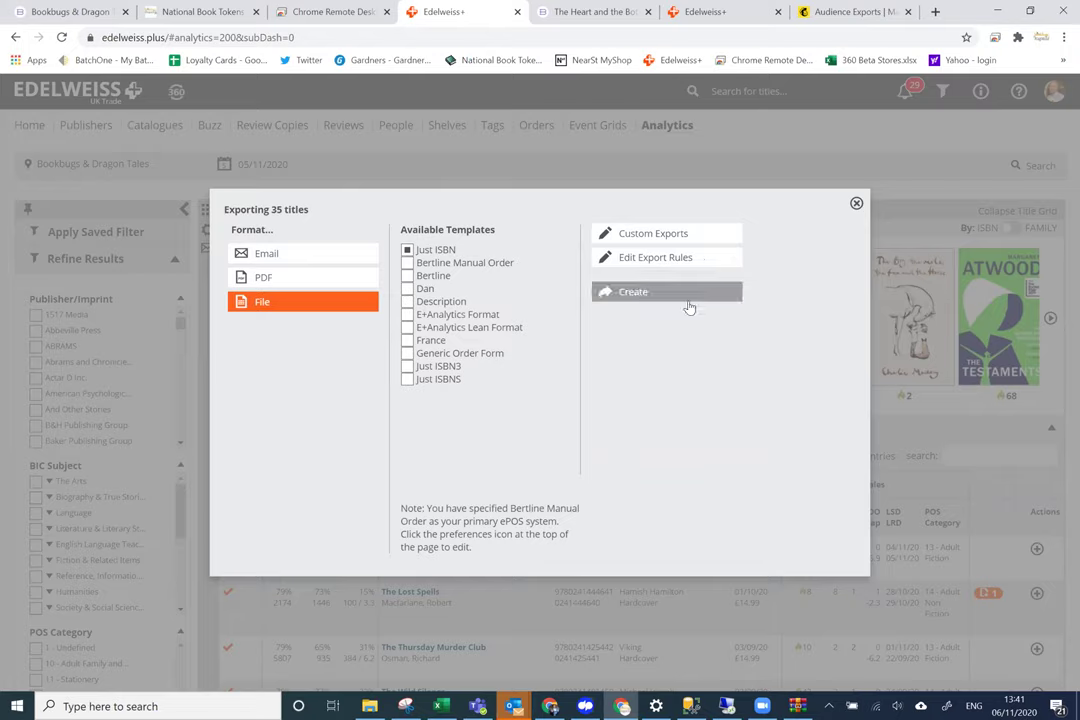
- Create a new custom export format named 'Just ISBNs2'
{"action": "left_click", "coordinate": [656, 237]}
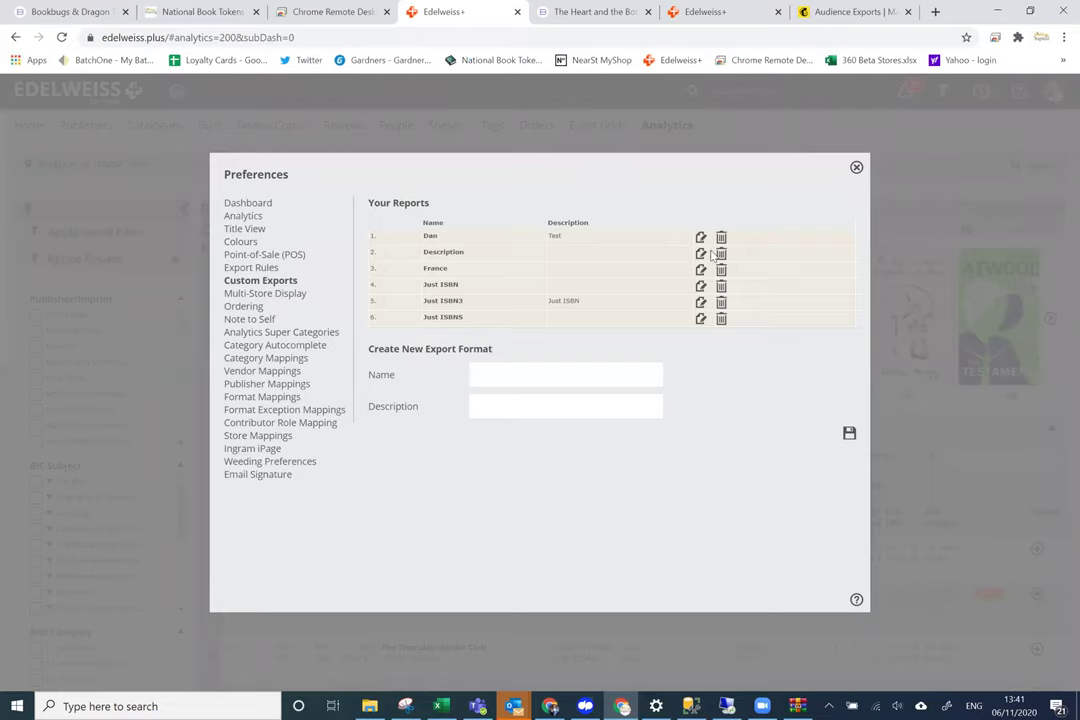
{"action": "left_click", "coordinate": [520, 374]}
{"action": "type", "text": "Just ISBNs2"}
{"action": "left_click", "coordinate": [849, 436]}
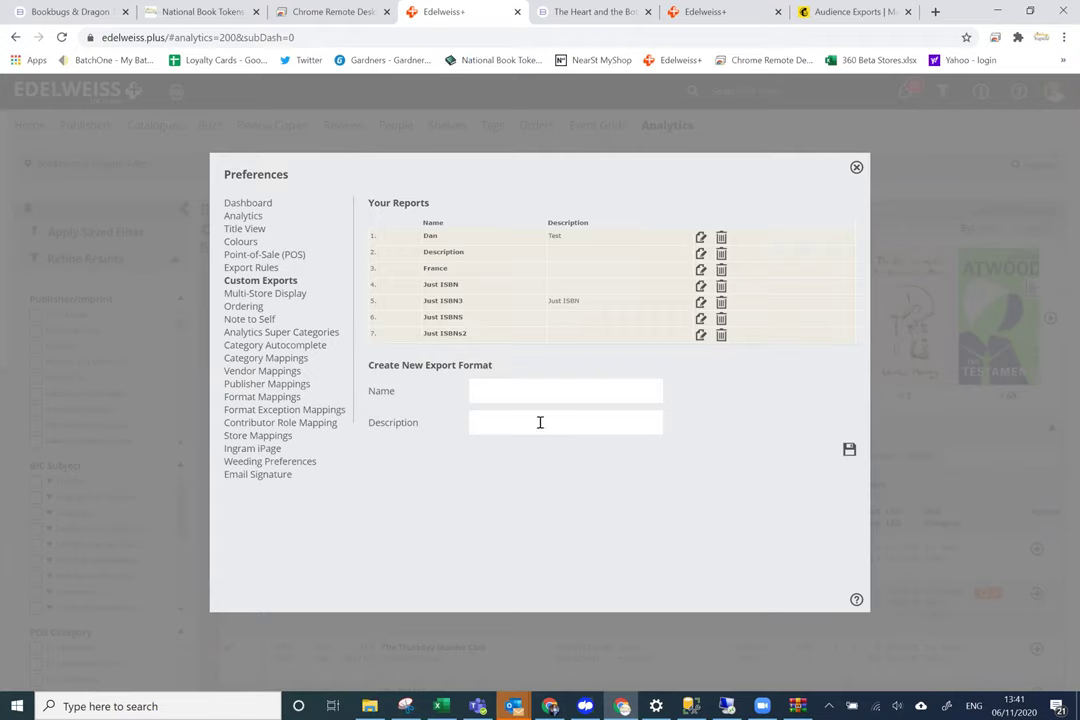
- Remove Title, Author, List Price and Units so Just ISBNs2 exports only EAN, and save
{"action": "left_click", "coordinate": [700, 336]}
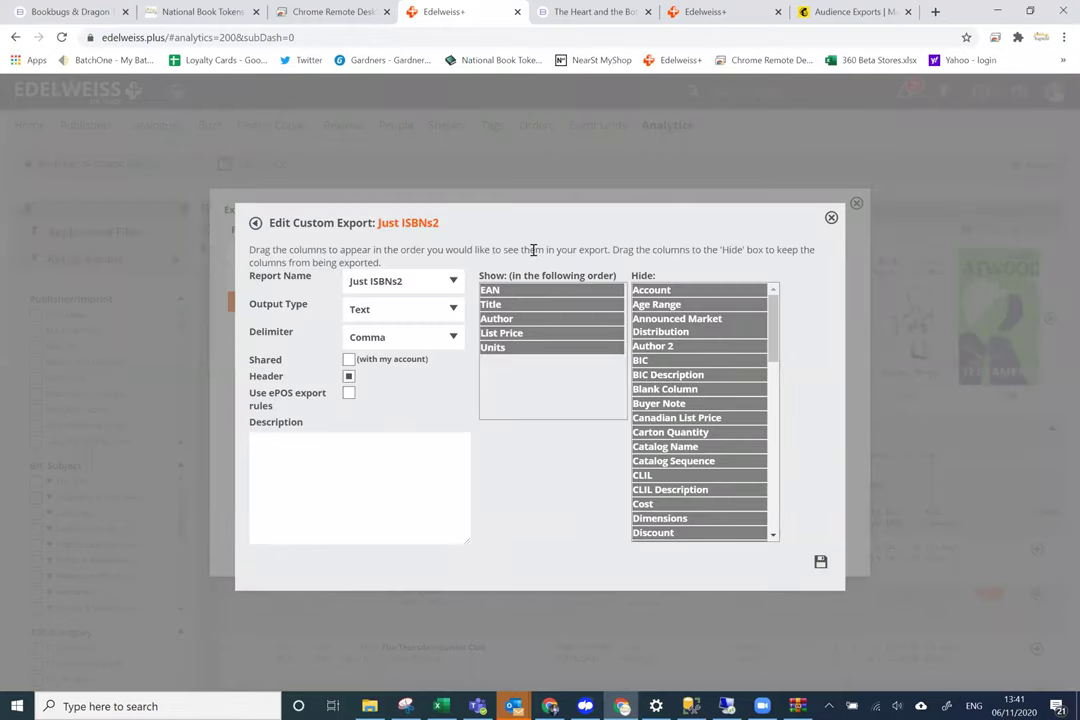
{"action": "left_click_drag", "start_coordinate": [490, 304], "coordinate": [685, 390]}
{"action": "left_click_drag", "start_coordinate": [497, 305], "coordinate": [645, 360]}
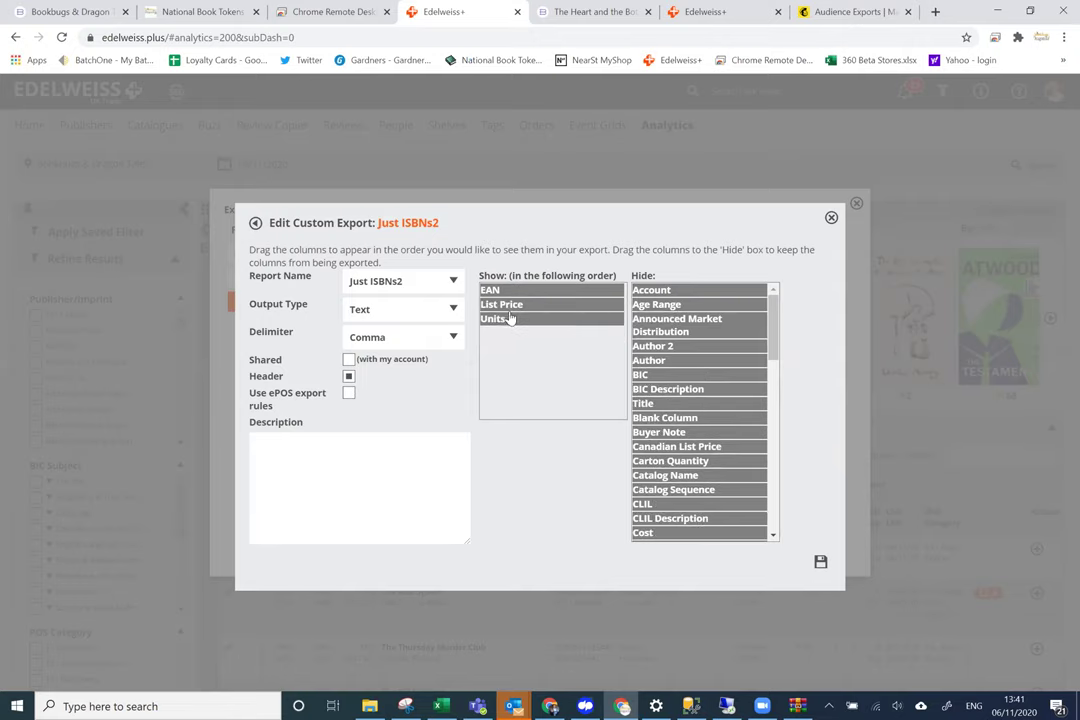
{"action": "left_click_drag", "start_coordinate": [503, 304], "coordinate": [648, 374]}
{"action": "left_click_drag", "start_coordinate": [494, 305], "coordinate": [668, 380]}
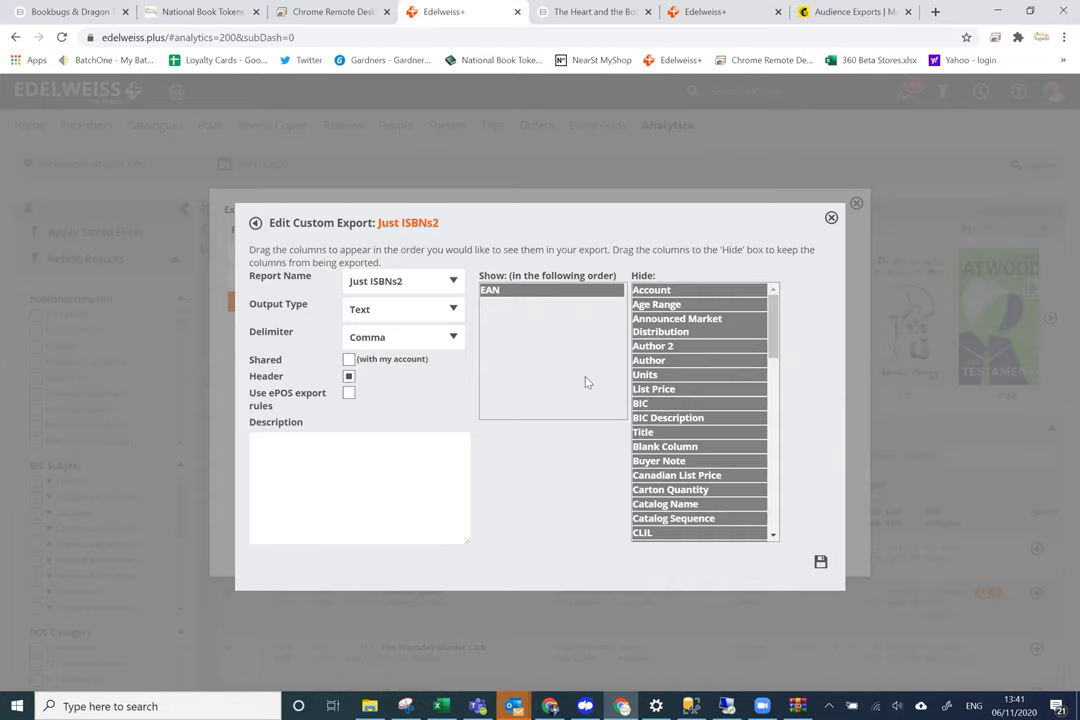
{"action": "left_click", "coordinate": [819, 563]}
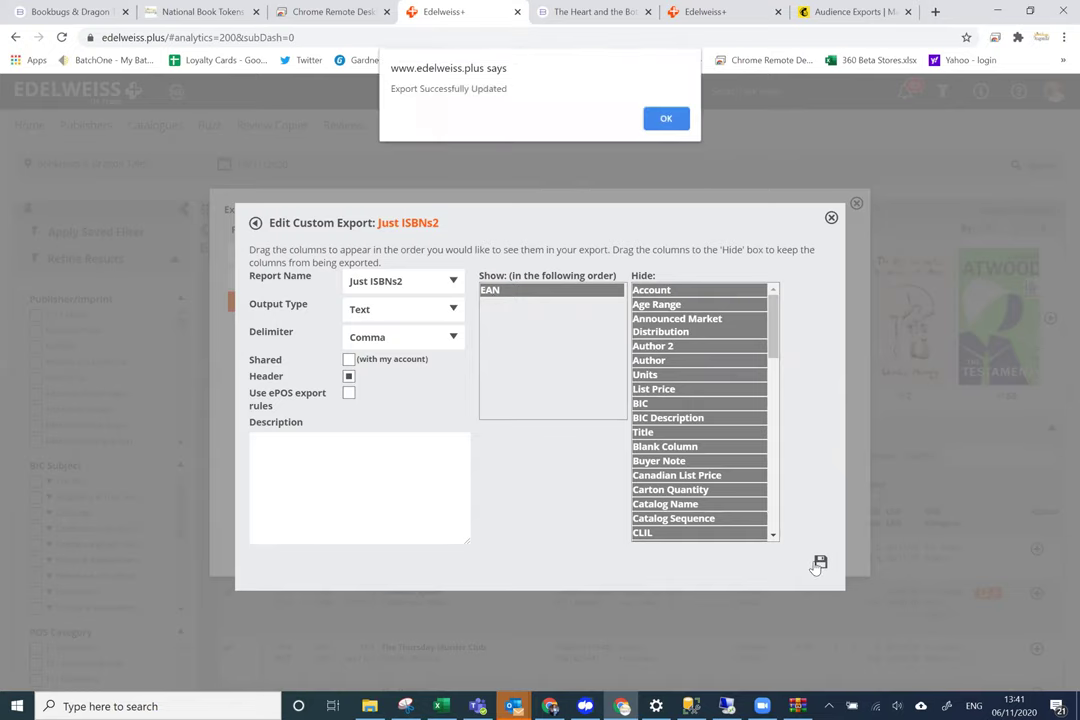
{"action": "left_click", "coordinate": [665, 119]}
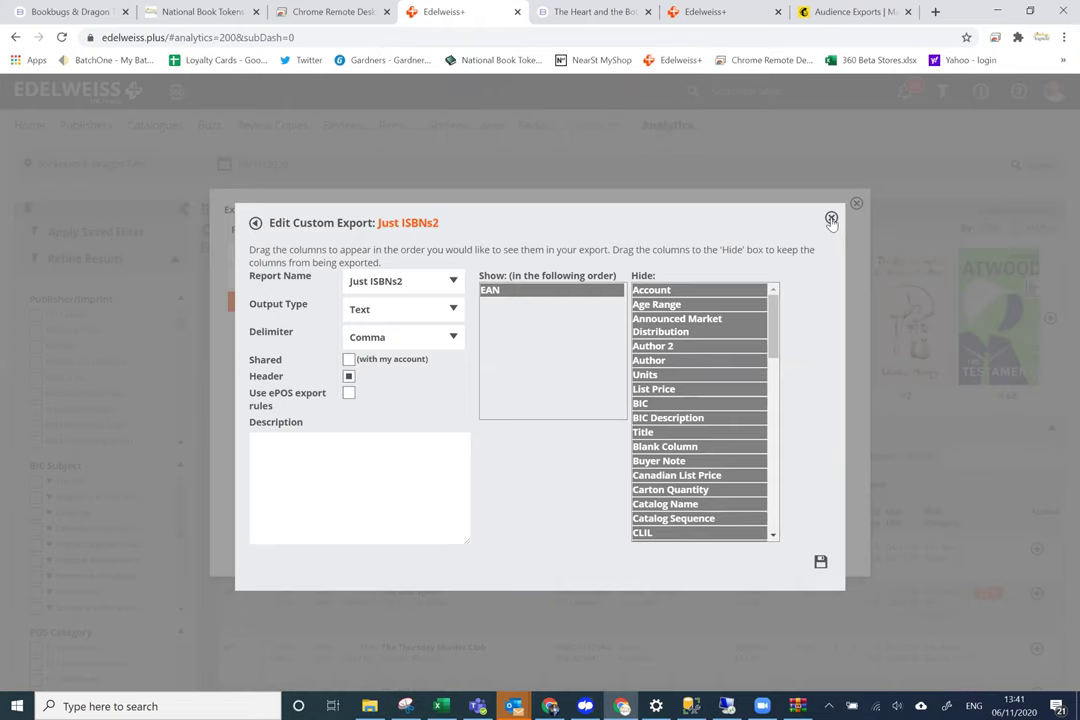
{"action": "left_click", "coordinate": [831, 219]}
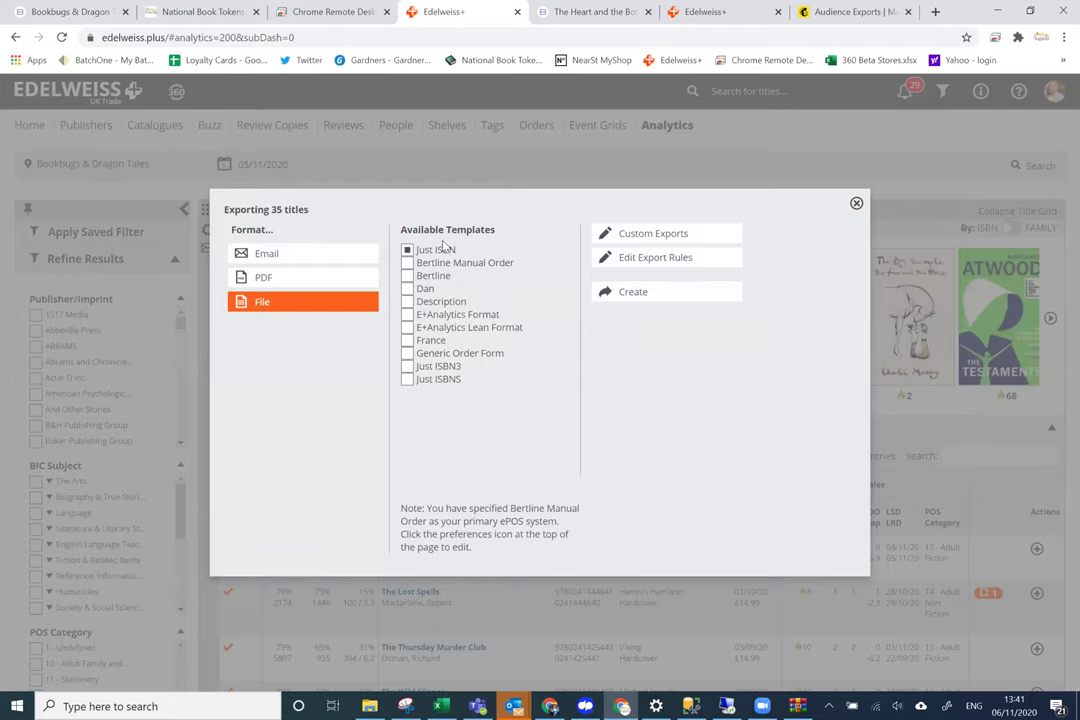
- Export the 35 titles to OrderExport (15).csv and return to the Bookbugs & Dragon Tales tab
{"action": "left_click", "coordinate": [636, 291]}
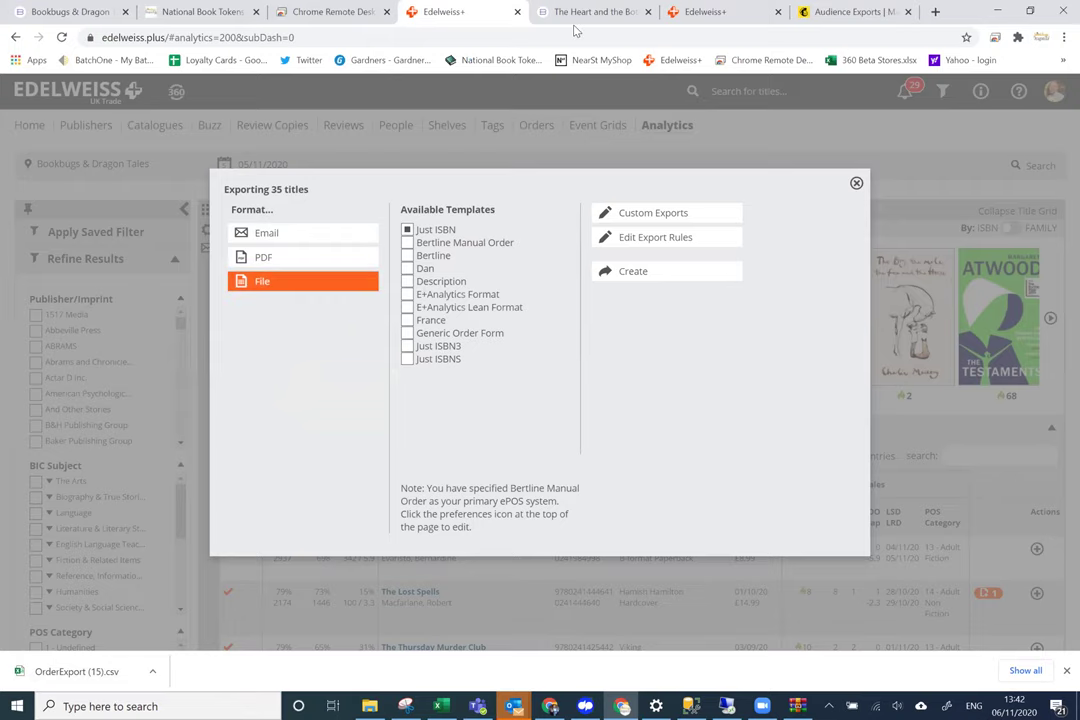
{"action": "left_click", "coordinate": [63, 12]}
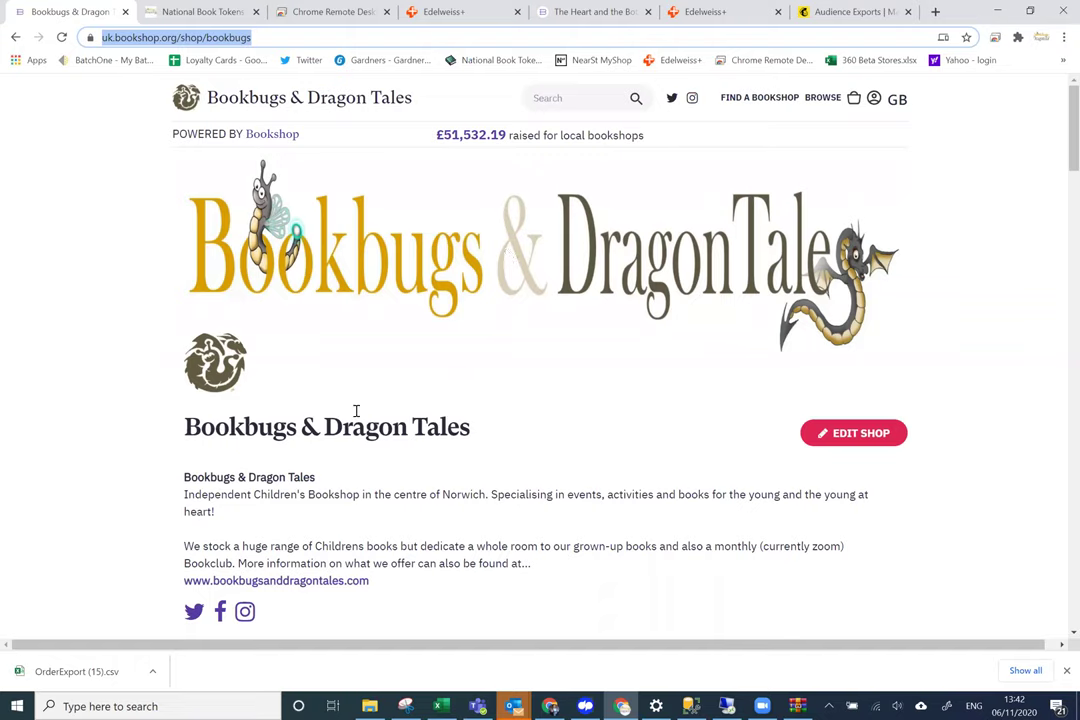
- Start a new book list via Affiliate Profile & Lists and Manage in My Book Lists
{"action": "left_click", "coordinate": [874, 99]}
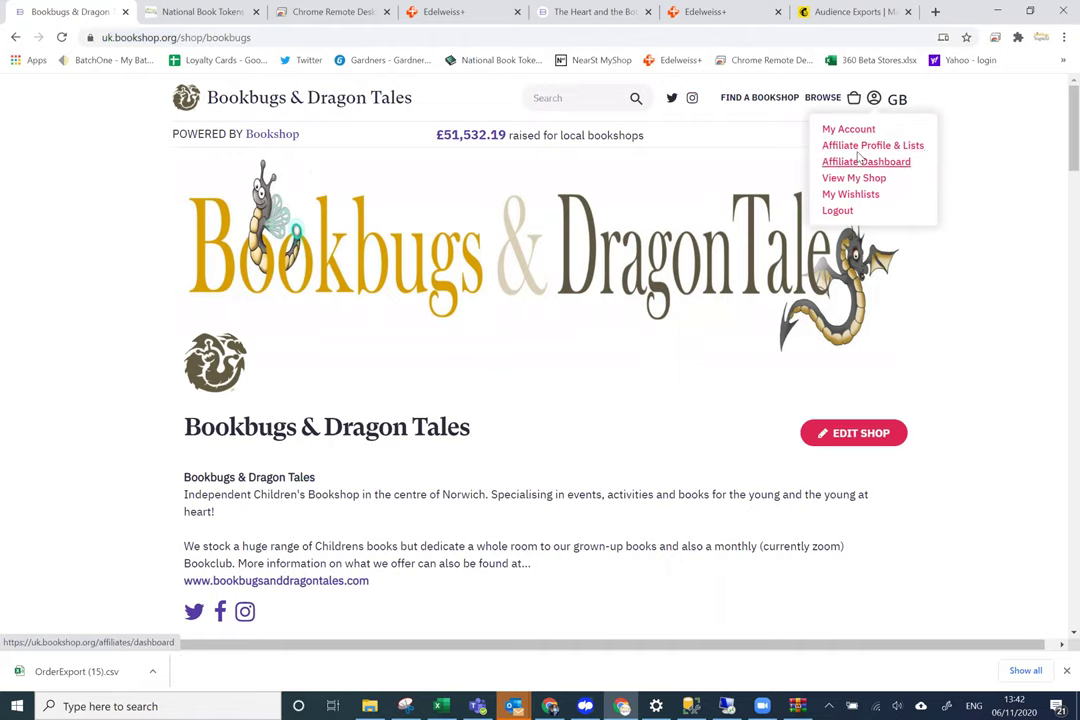
{"action": "left_click", "coordinate": [858, 149]}
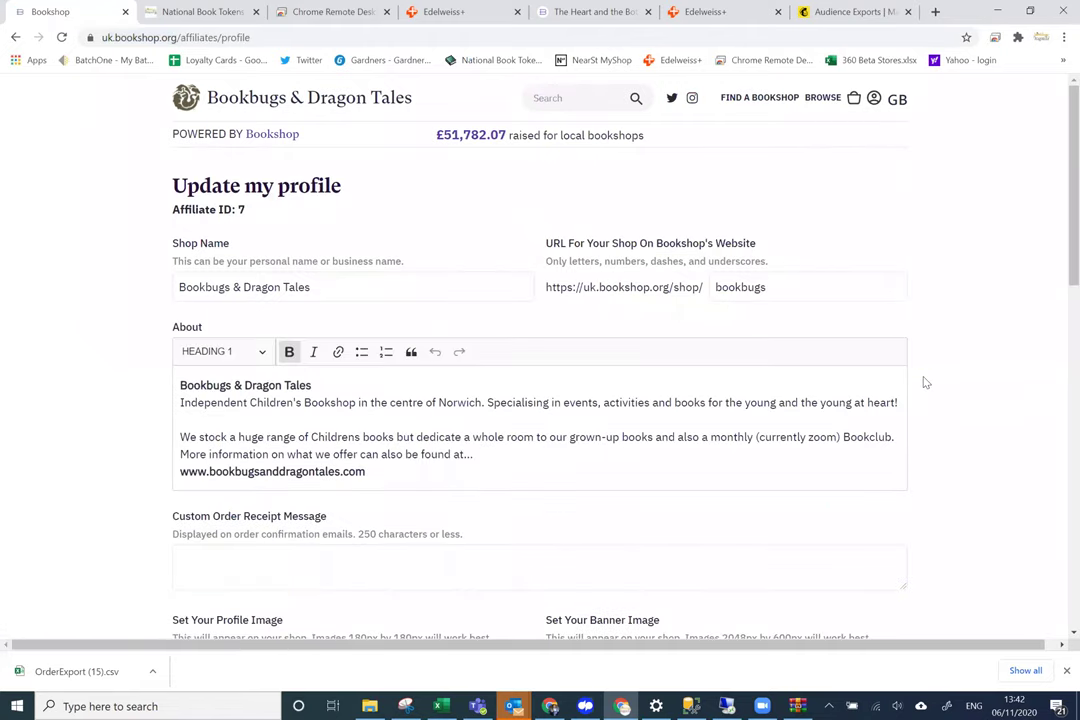
{"action": "scroll", "coordinate": [925, 382], "scroll_direction": "down", "scroll_amount": 9}
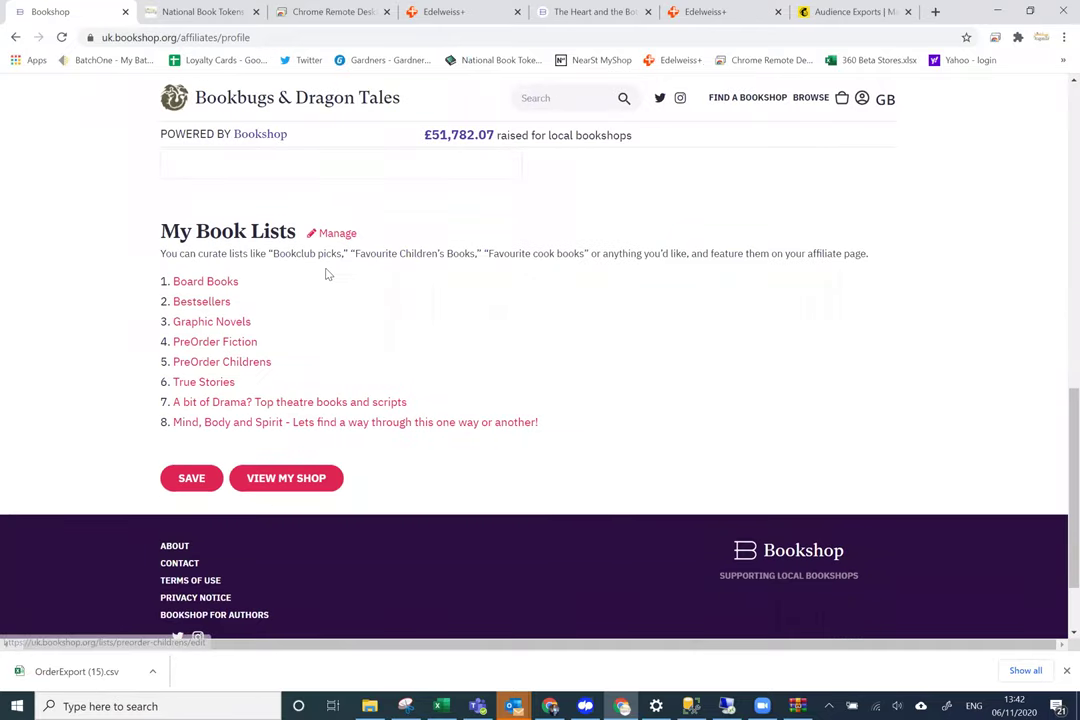
{"action": "left_click", "coordinate": [333, 233]}
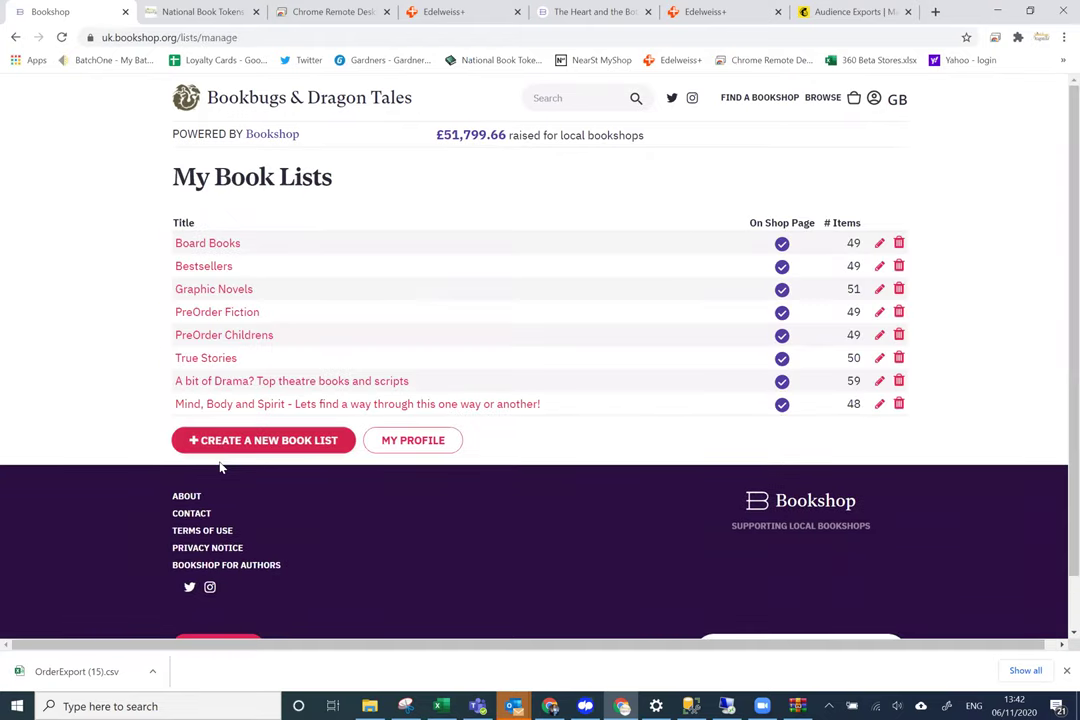
{"action": "left_click", "coordinate": [267, 448]}
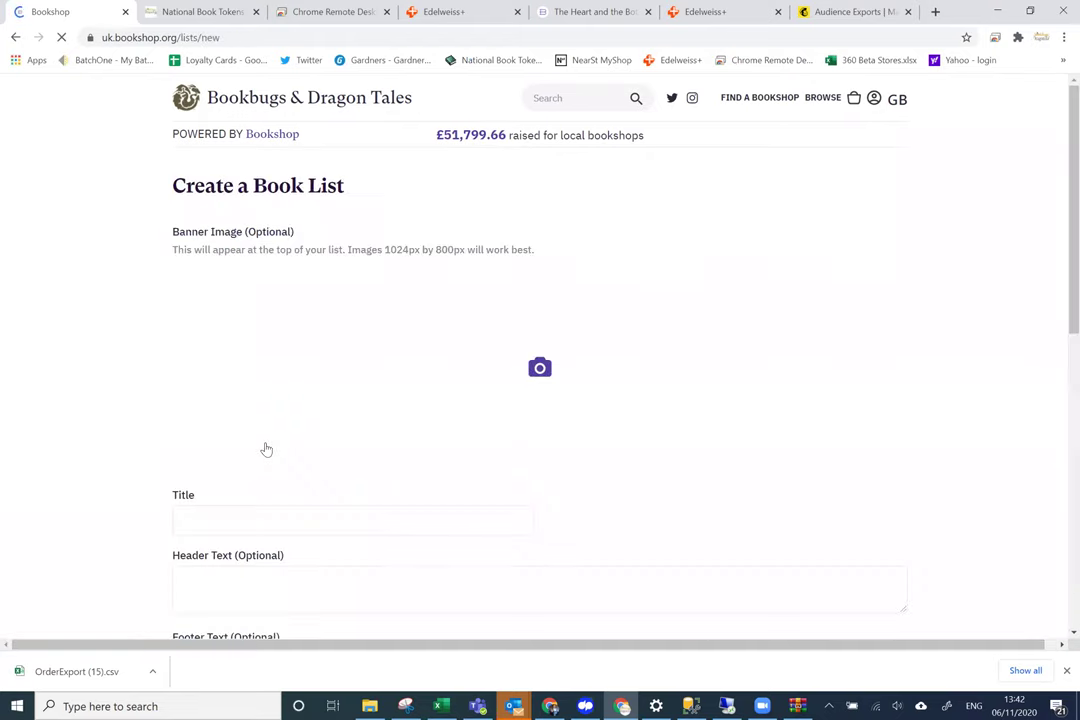
- Enter title 'Bookbugs Bestsellers' and header text 'These are some of our top selling books'
{"action": "left_click", "coordinate": [239, 530]}
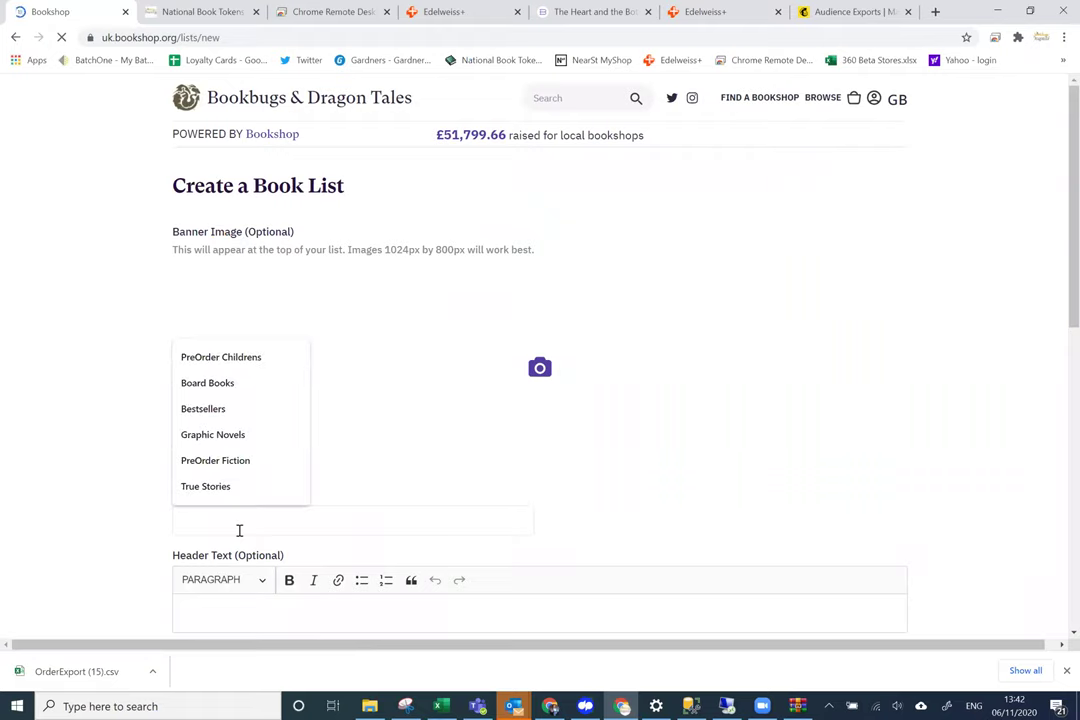
{"action": "type", "text": "Book"}
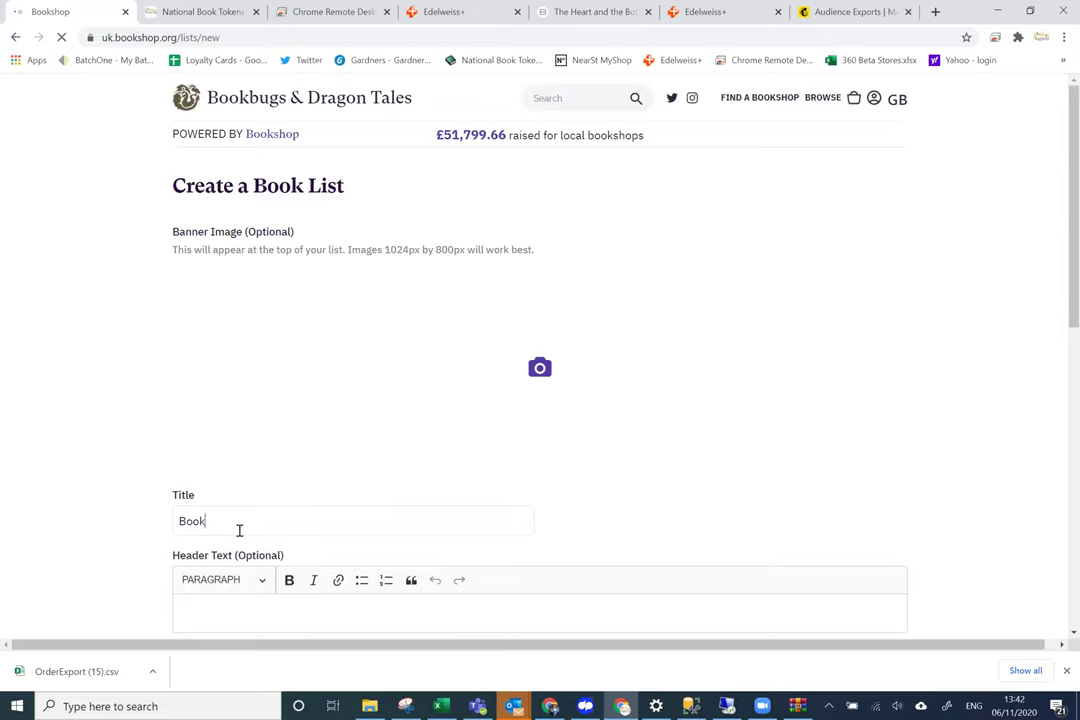
{"action": "type", "text": "bugs Bestsellers"}
{"action": "scroll", "coordinate": [240, 531], "scroll_direction": "down", "scroll_amount": 3}
{"action": "left_click", "coordinate": [241, 241]}
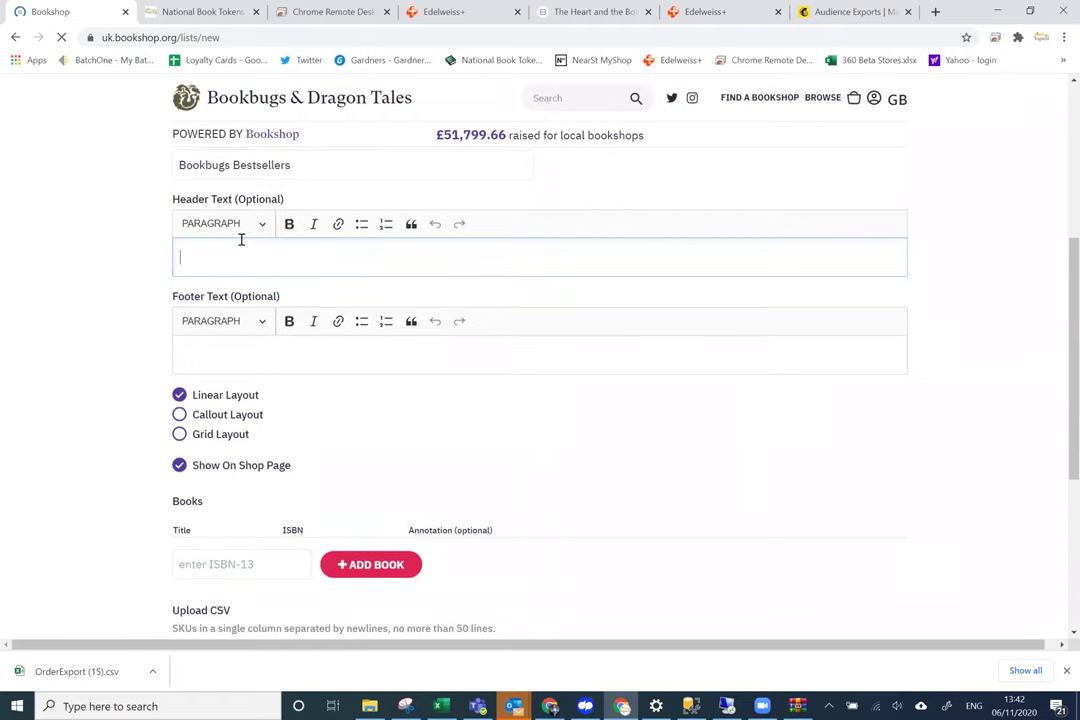
{"action": "type", "text": "These are some of our top selli"}
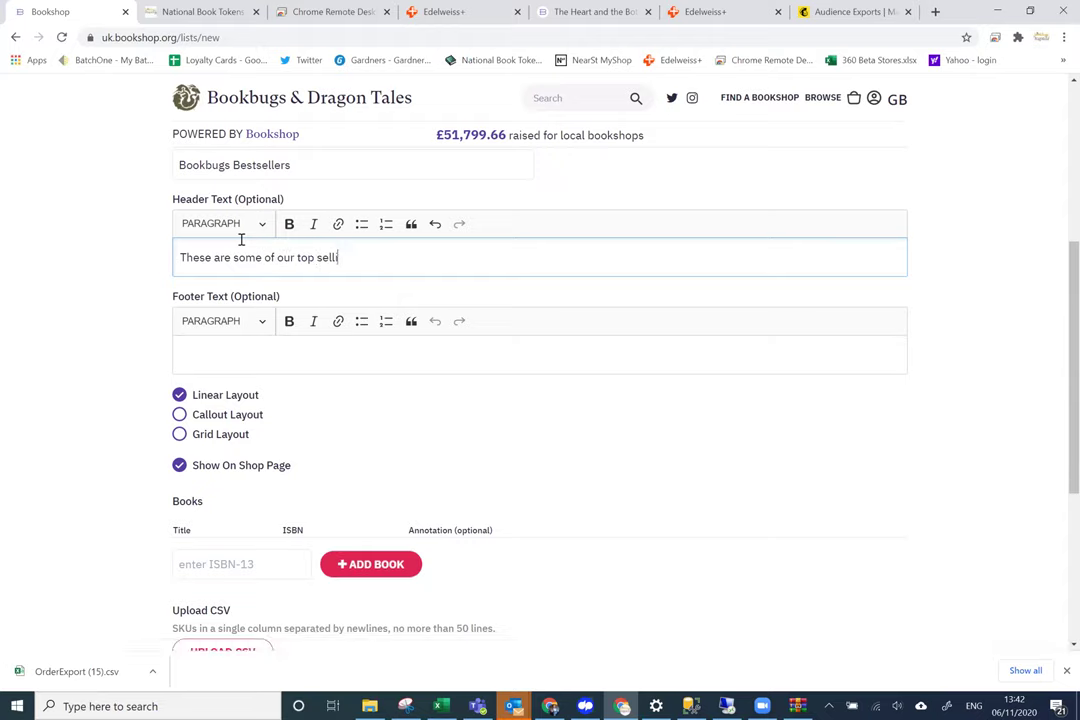
{"action": "type", "text": "ng books"}
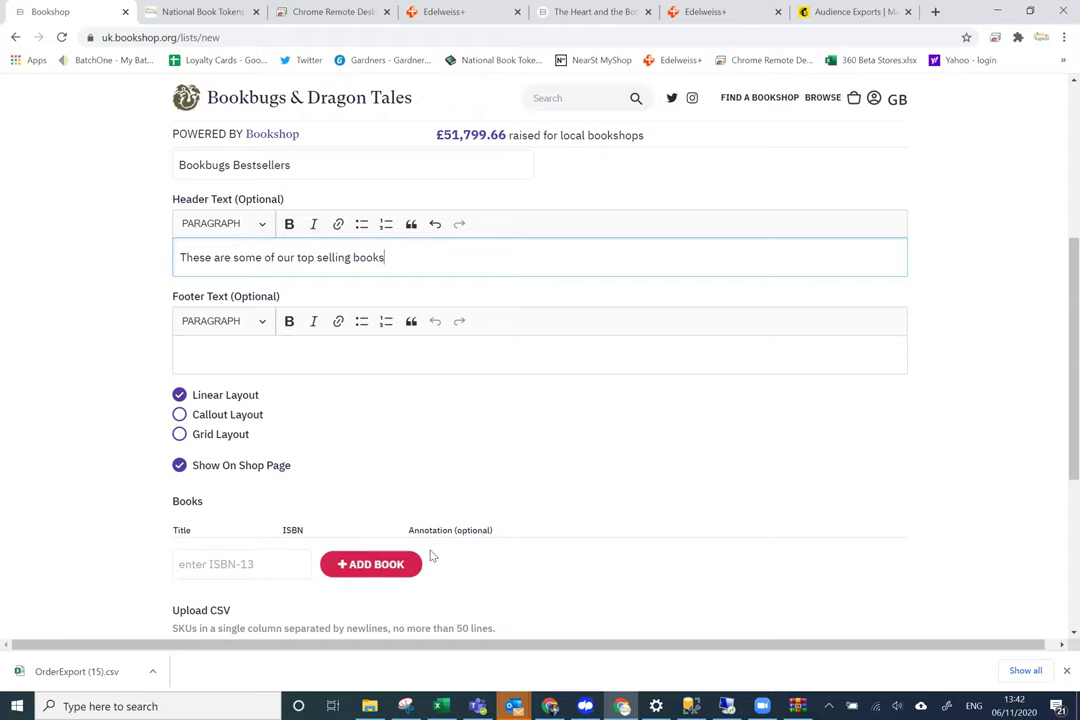
{"action": "scroll", "coordinate": [356, 476], "scroll_direction": "down", "scroll_amount": 3}
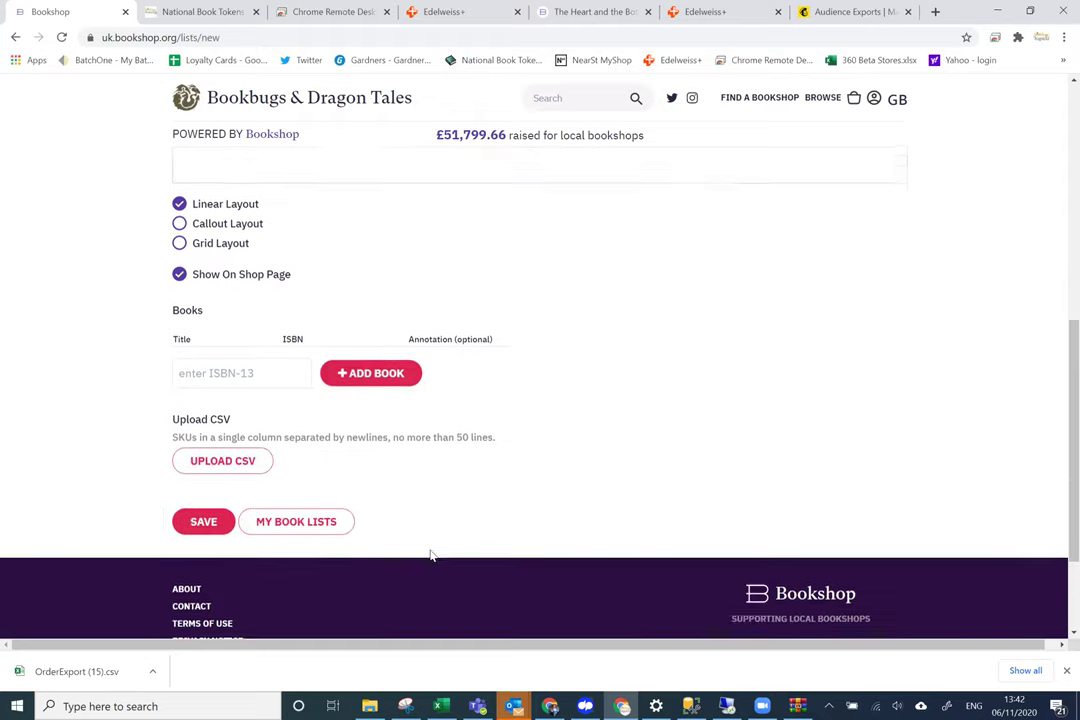
- Upload OrderExport (15).csv from Downloads to the list and save it
{"action": "left_click", "coordinate": [213, 452]}
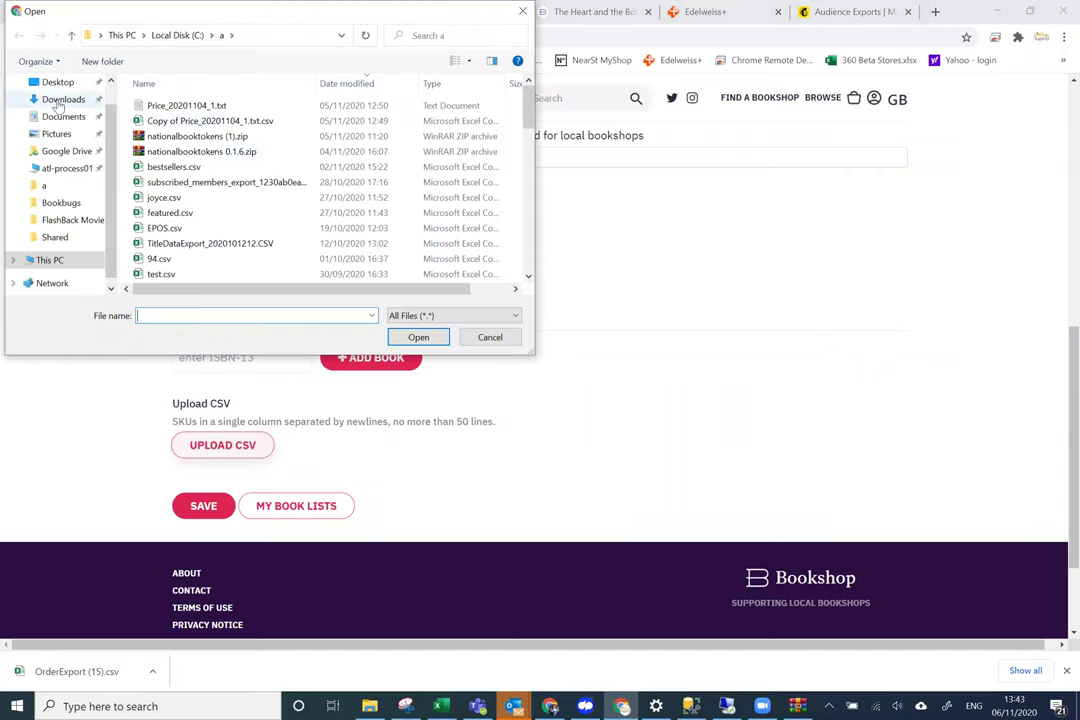
{"action": "left_click", "coordinate": [60, 100]}
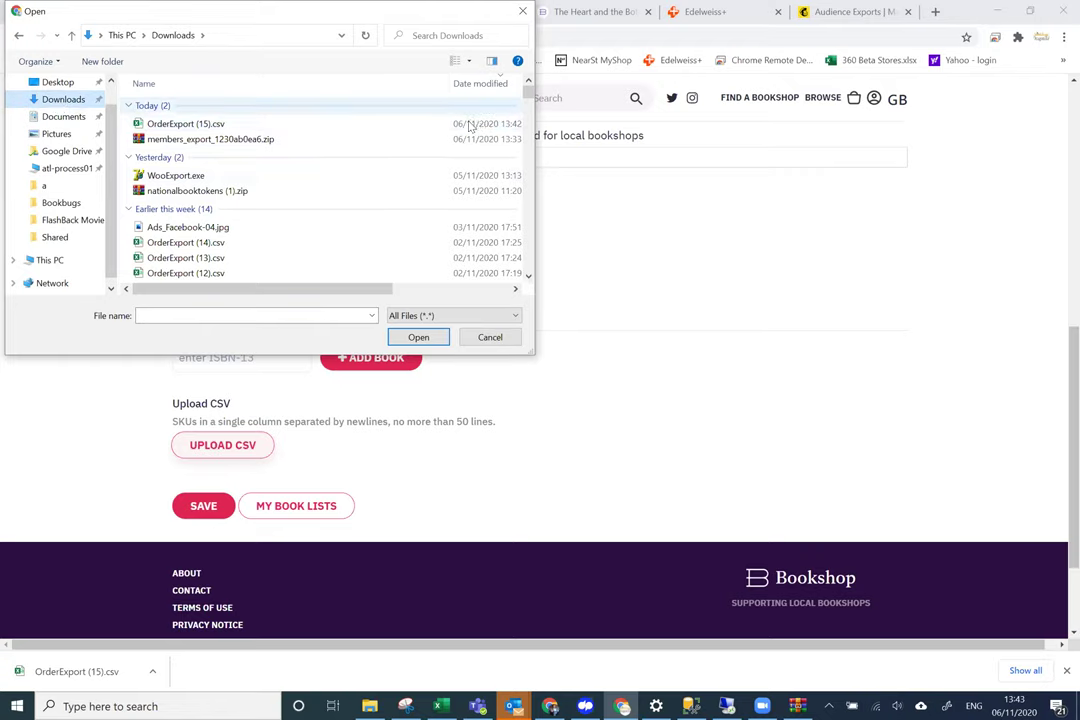
{"action": "left_click", "coordinate": [477, 125]}
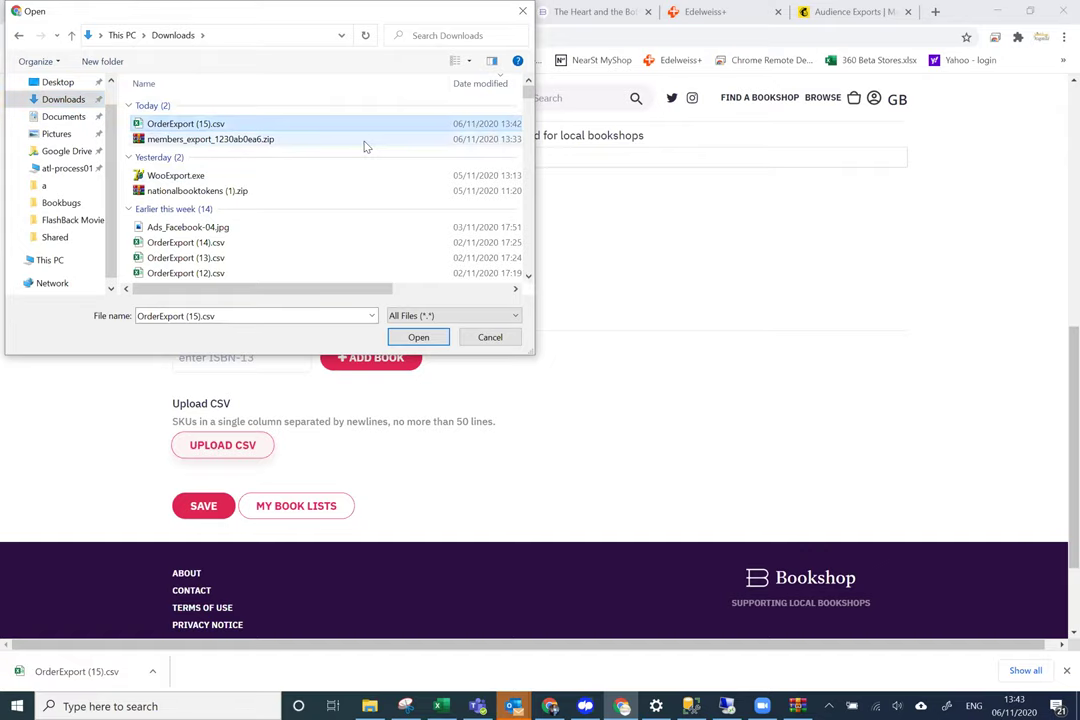
{"action": "left_click", "coordinate": [421, 338]}
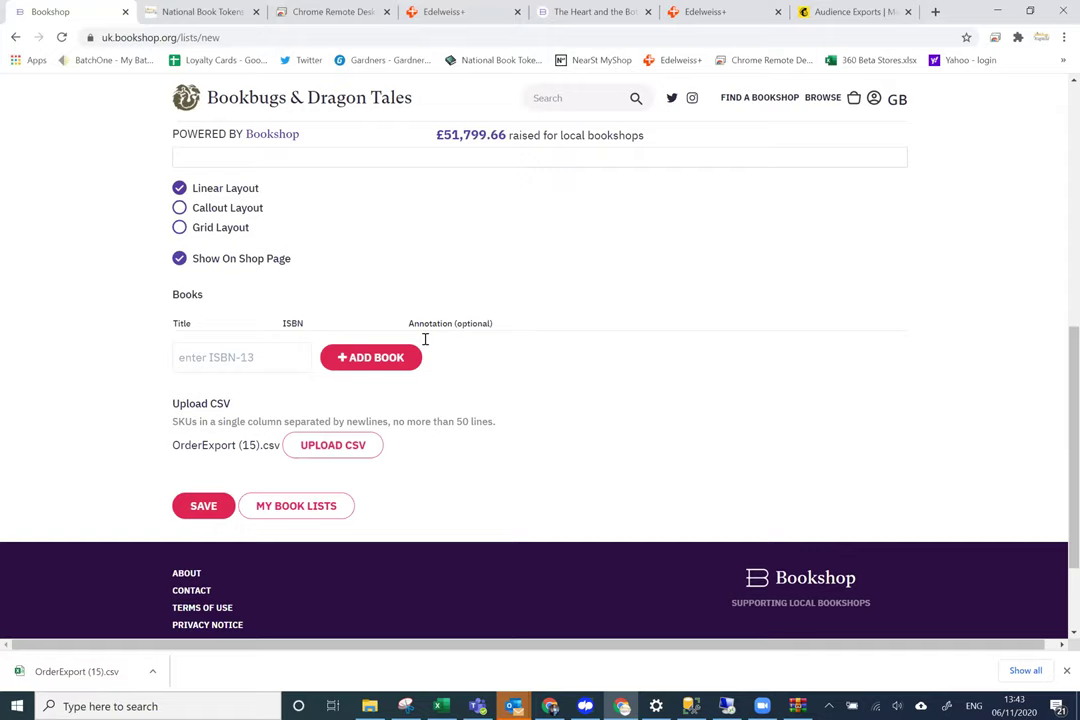
{"action": "left_click", "coordinate": [203, 506]}
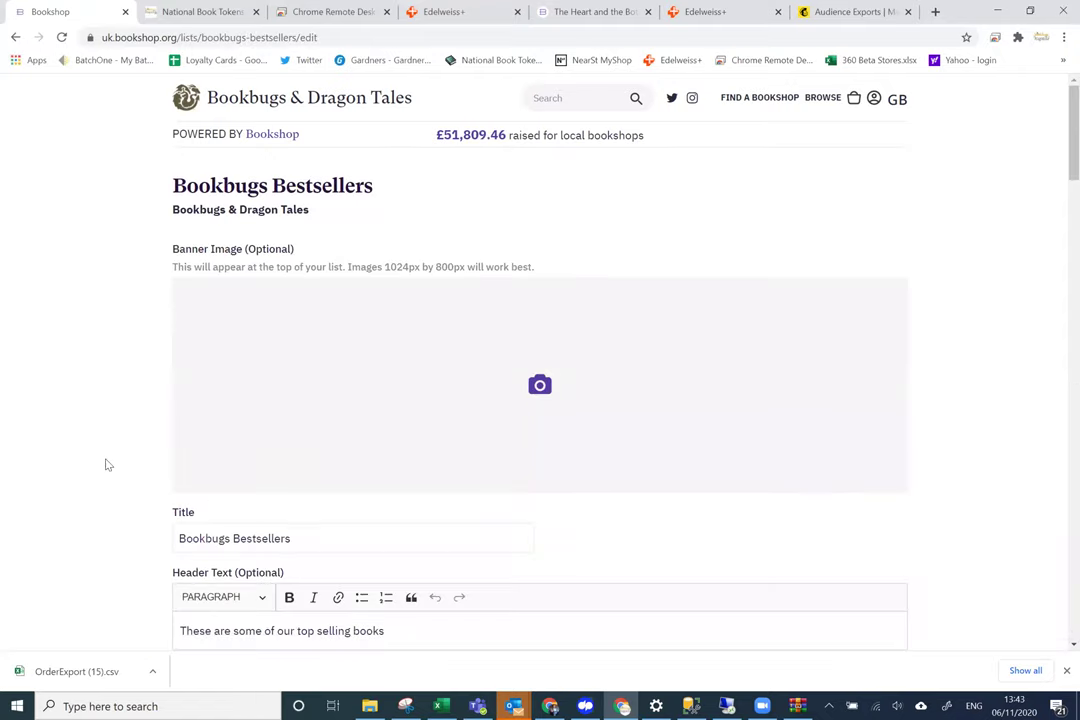
{"action": "scroll", "coordinate": [104, 463], "scroll_direction": "down", "scroll_amount": 4}
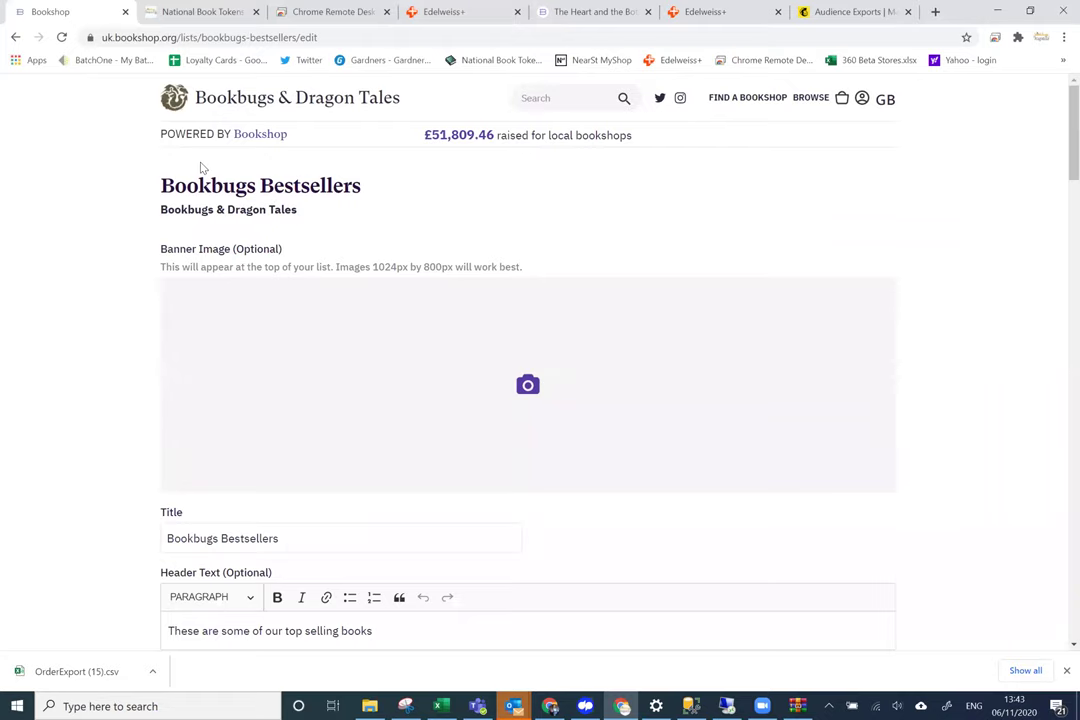
{"action": "scroll", "coordinate": [108, 439], "scroll_direction": "down", "scroll_amount": 3}
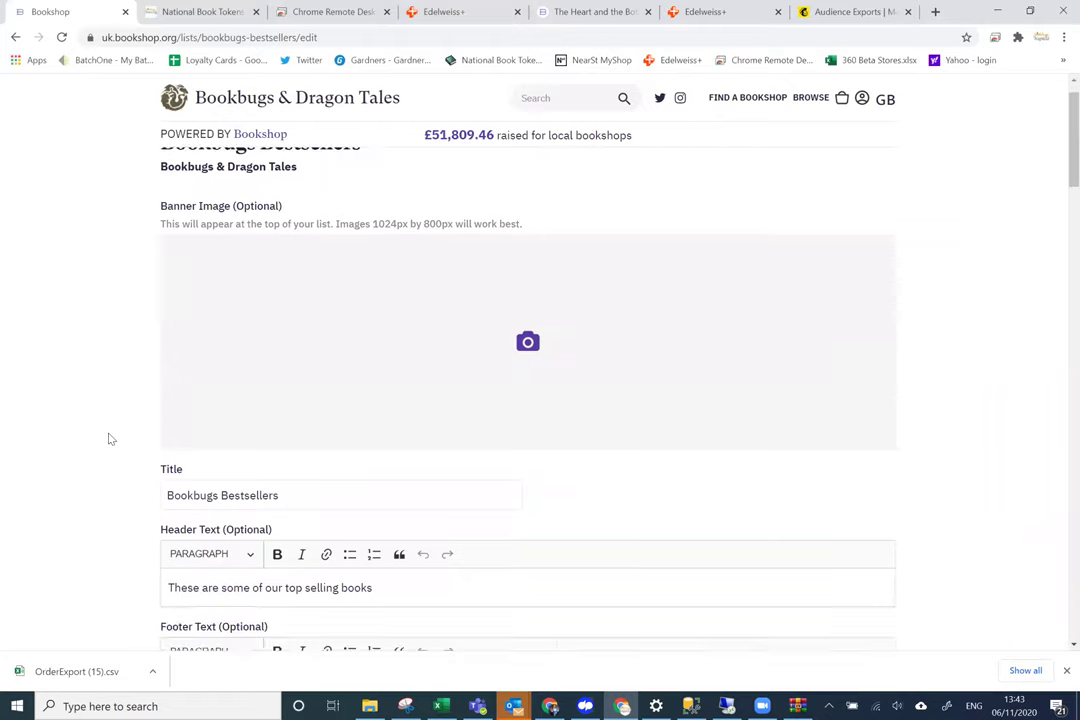
{"action": "scroll", "coordinate": [110, 439], "scroll_direction": "down", "scroll_amount": 6}
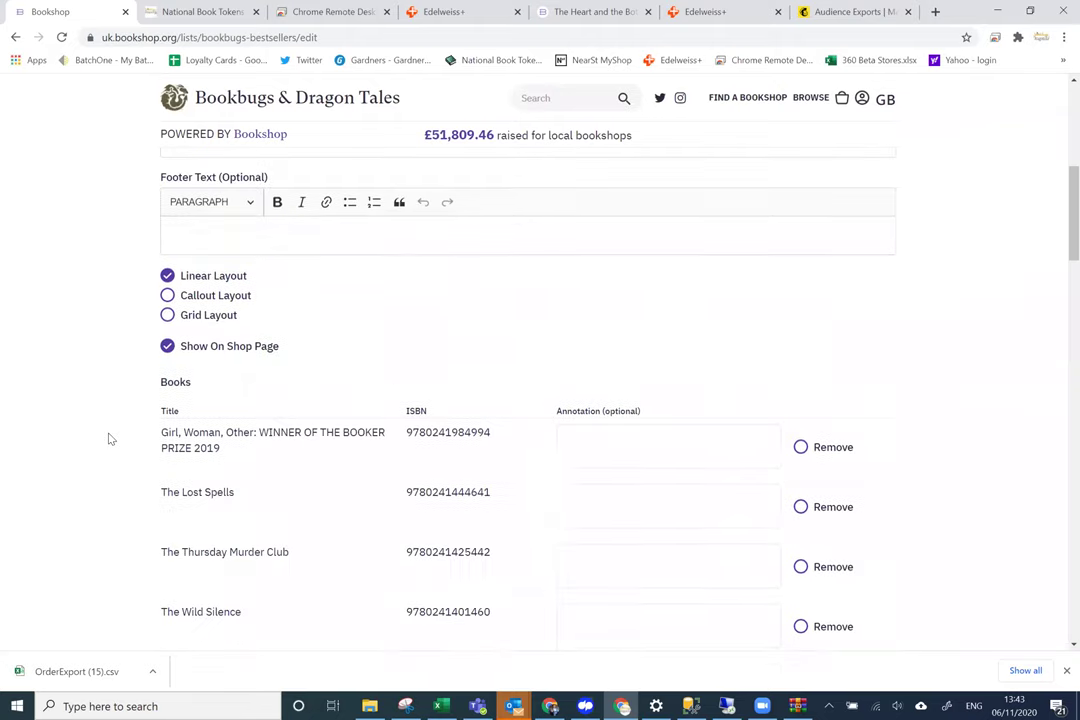
{"action": "scroll", "coordinate": [110, 439], "scroll_direction": "down", "scroll_amount": 12}
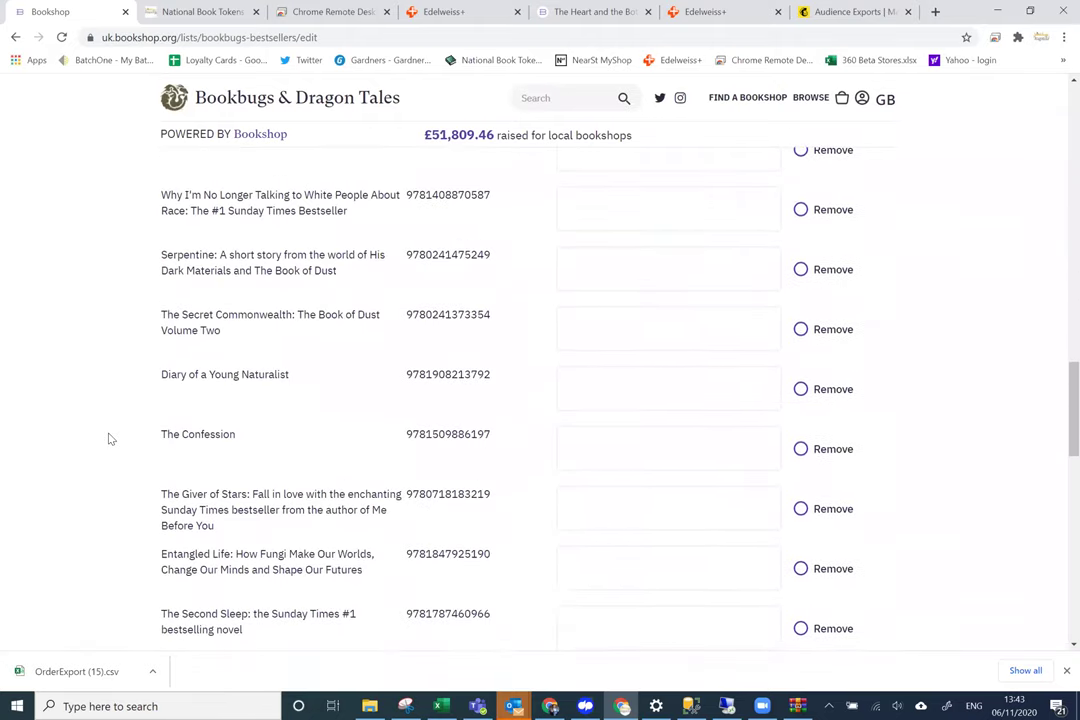
{"action": "scroll", "coordinate": [110, 439], "scroll_direction": "down", "scroll_amount": 5}
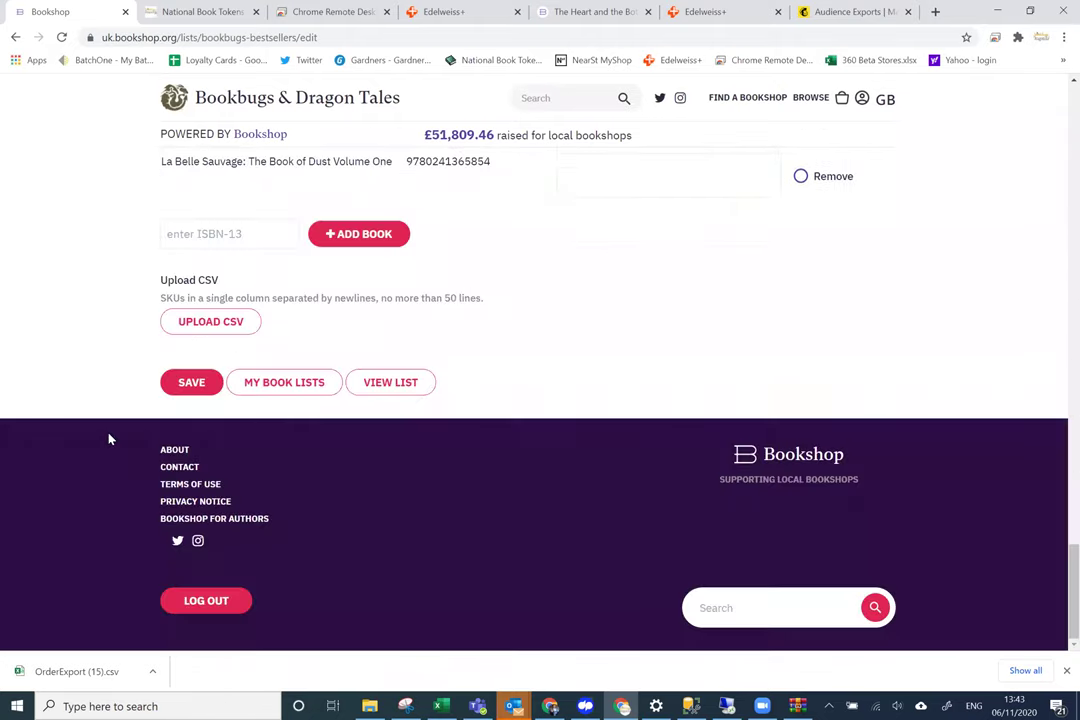
{"action": "scroll", "coordinate": [105, 166], "scroll_direction": "up", "scroll_amount": 5}
{"action": "scroll", "coordinate": [105, 166], "scroll_direction": "down", "scroll_amount": 5}
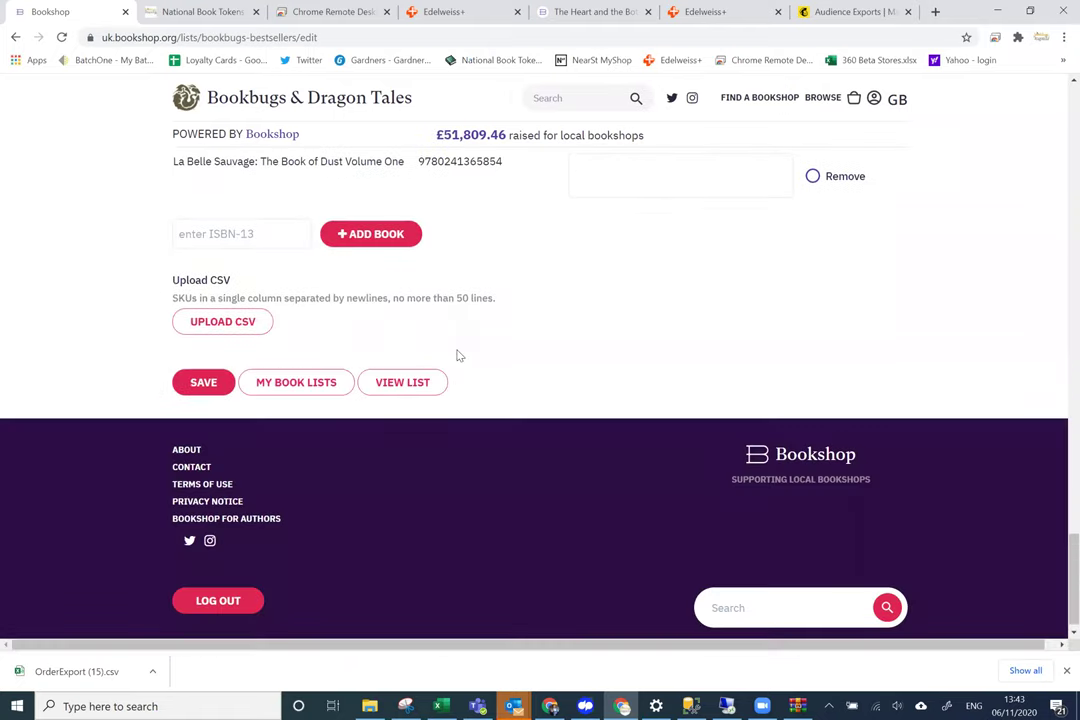
- View the public Bookbugs Bestsellers page and scroll through its book covers
{"action": "left_click", "coordinate": [398, 392]}
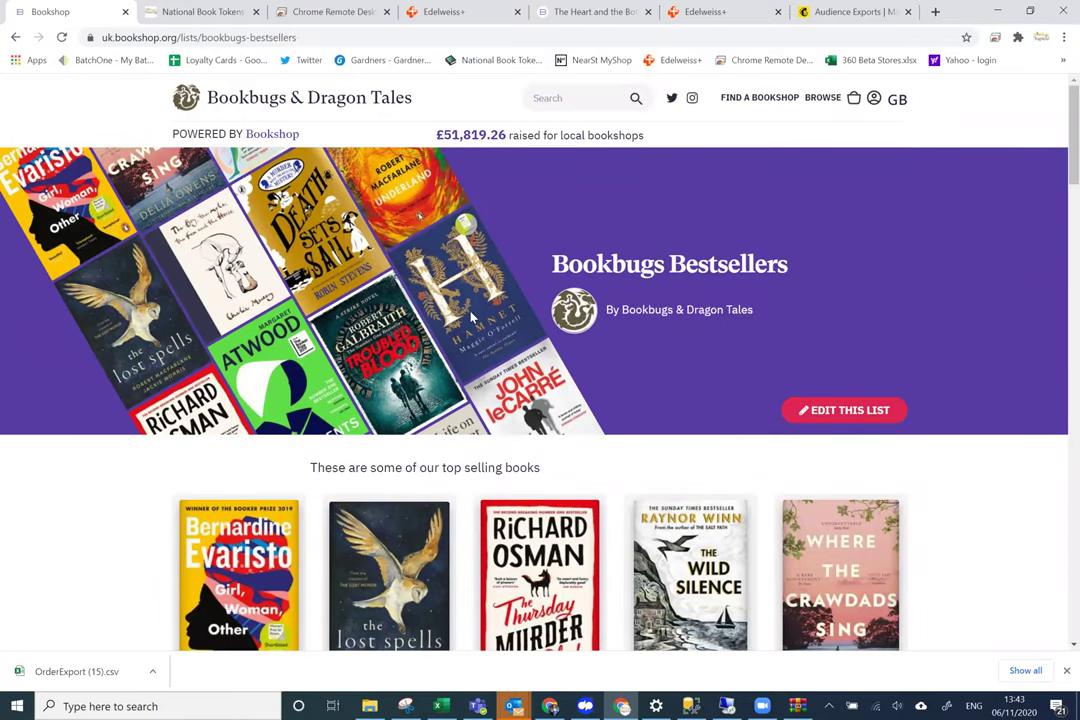
{"action": "scroll", "coordinate": [1023, 577], "scroll_direction": "down", "scroll_amount": 3}
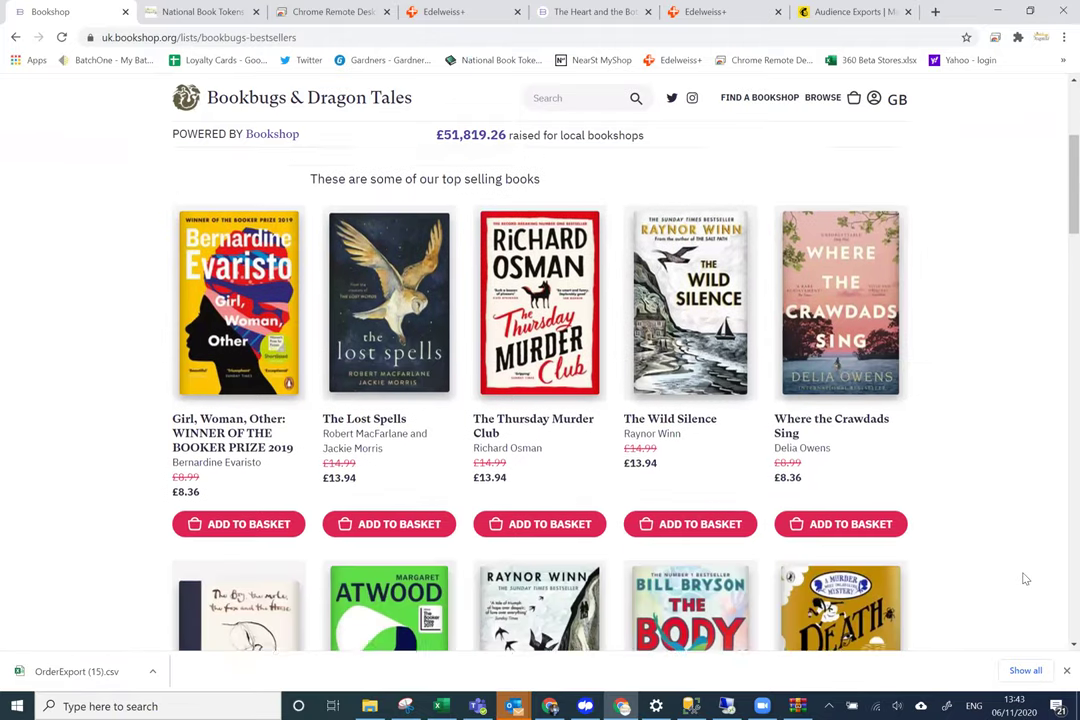
{"action": "scroll", "coordinate": [1023, 577], "scroll_direction": "down", "scroll_amount": 3}
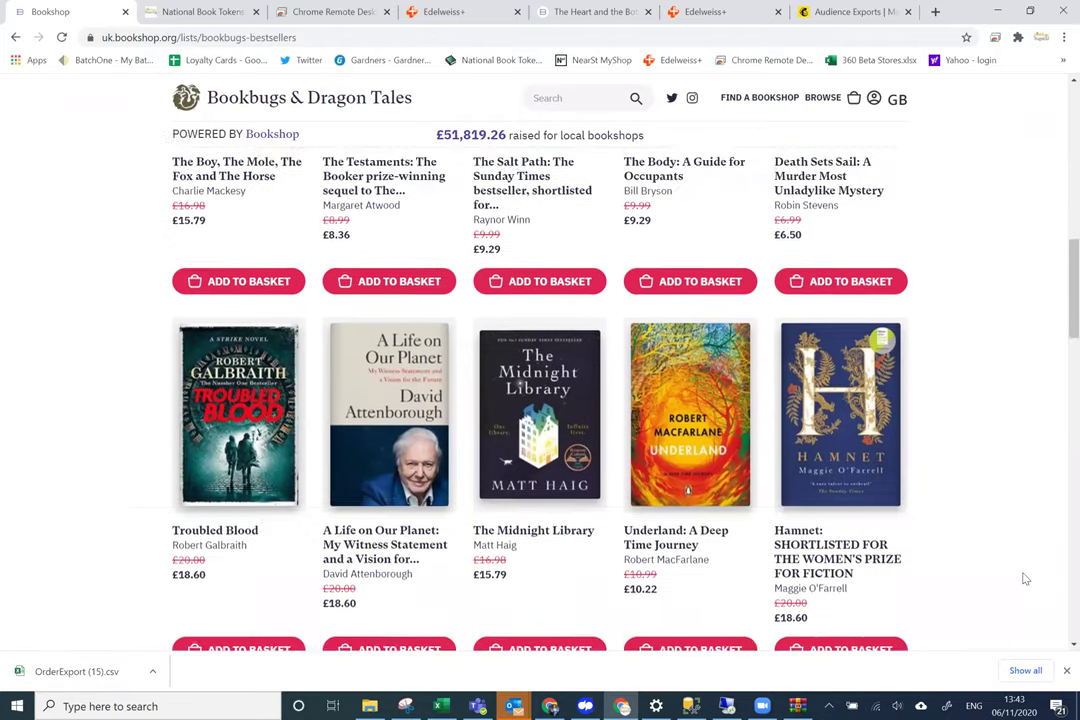
{"action": "scroll", "coordinate": [1023, 577], "scroll_direction": "down", "scroll_amount": 1}
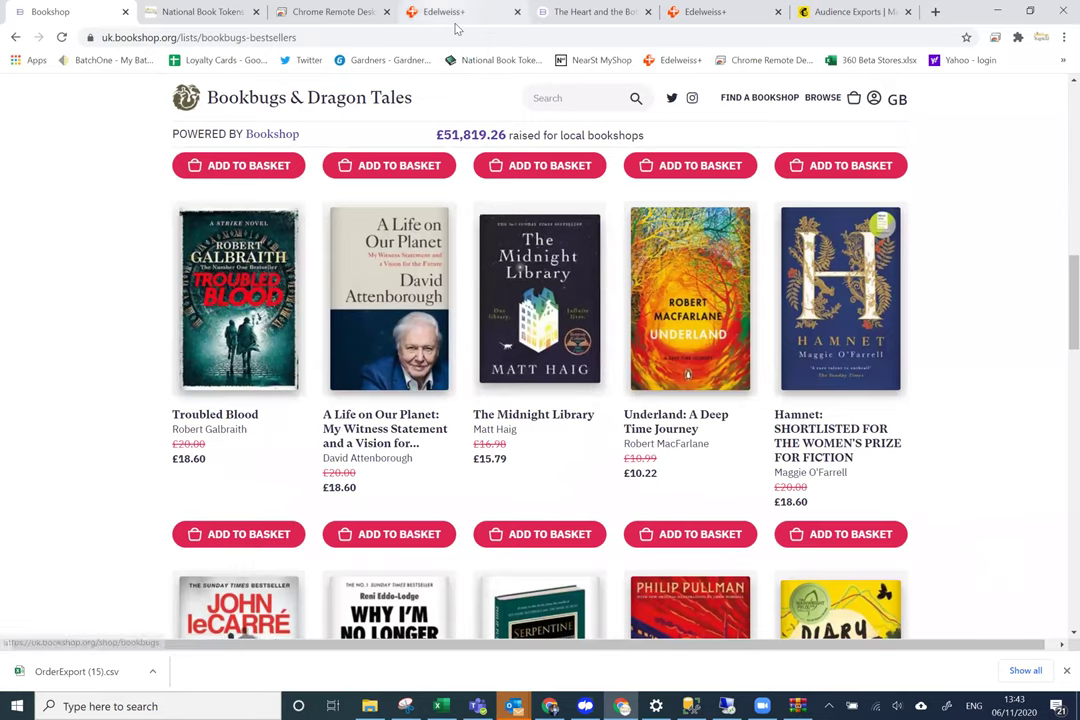
{"action": "left_click", "coordinate": [445, 12]}
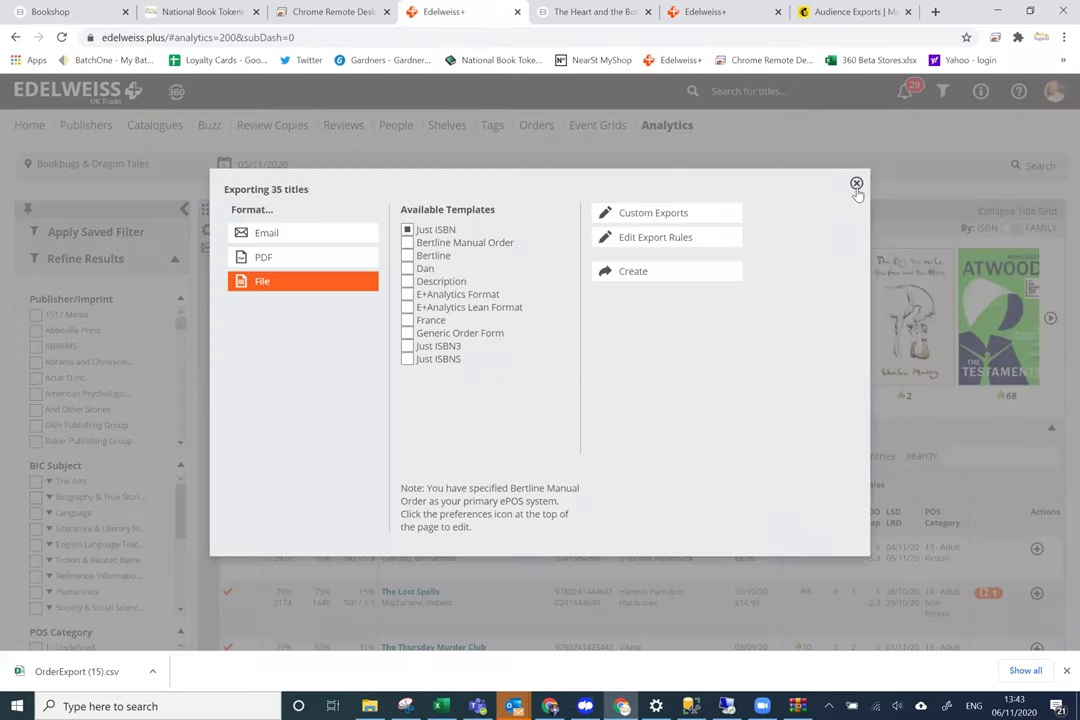
- Dismiss the leftover export dialog and browse the BIC Subject filter list for Bookbugs & Dragon Tales
{"action": "left_click", "coordinate": [856, 185]}
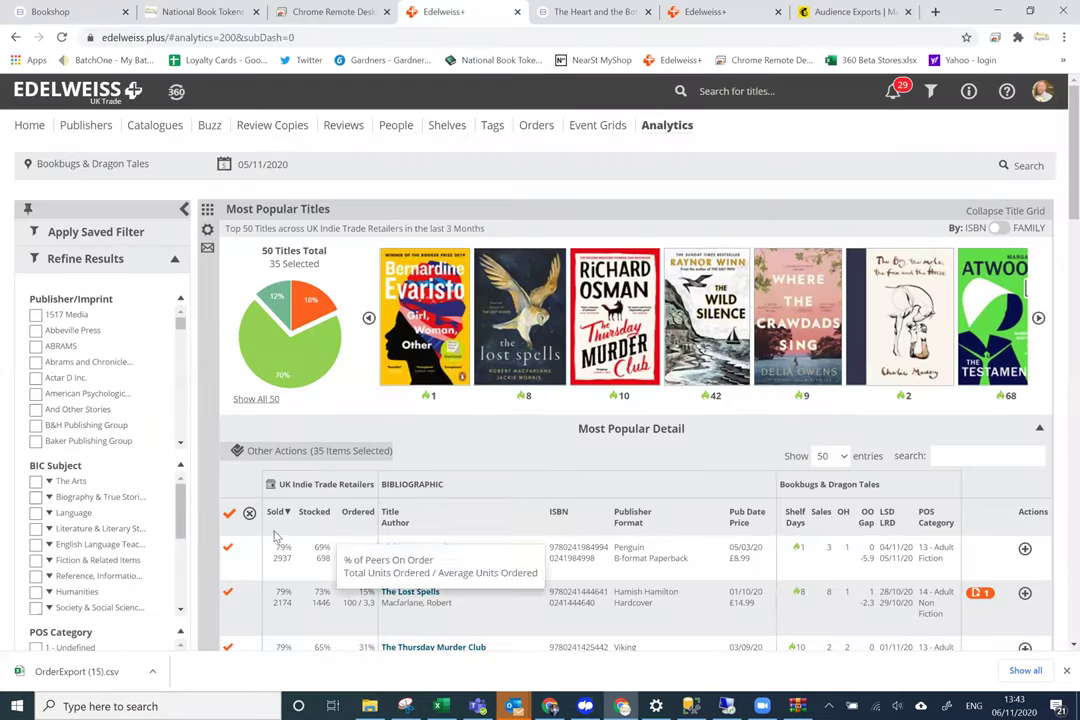
{"action": "scroll", "coordinate": [177, 513], "scroll_direction": "down", "scroll_amount": 1}
{"action": "scroll", "coordinate": [177, 513], "scroll_direction": "up", "scroll_amount": 1}
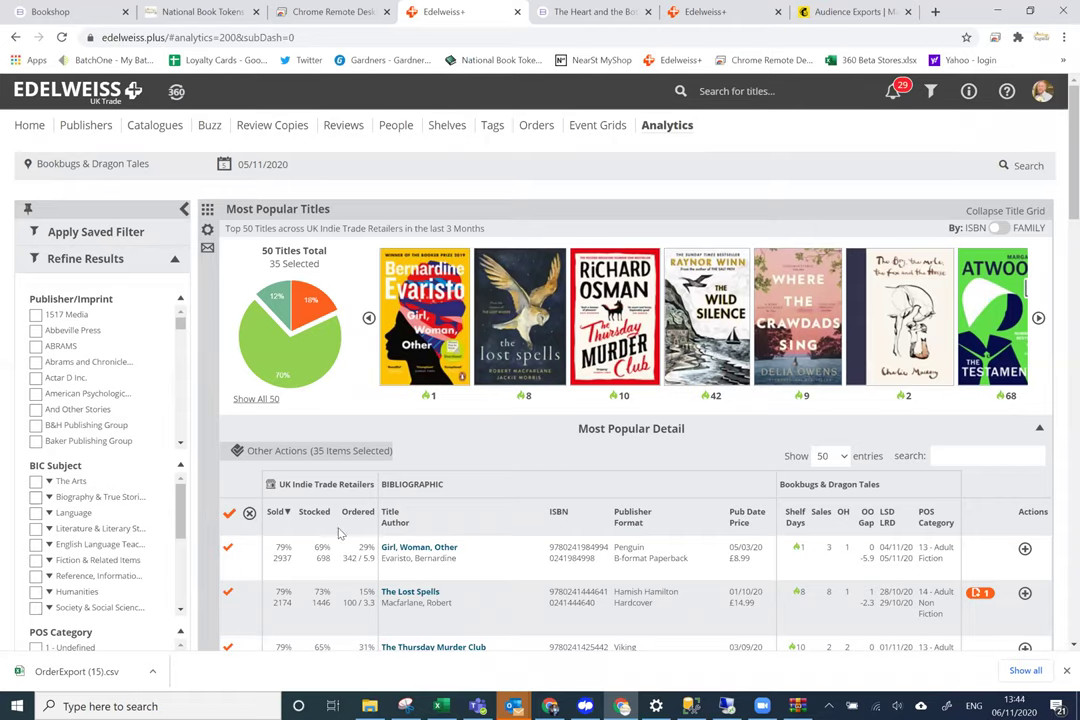
{"action": "scroll", "coordinate": [176, 548], "scroll_direction": "down", "scroll_amount": 2}
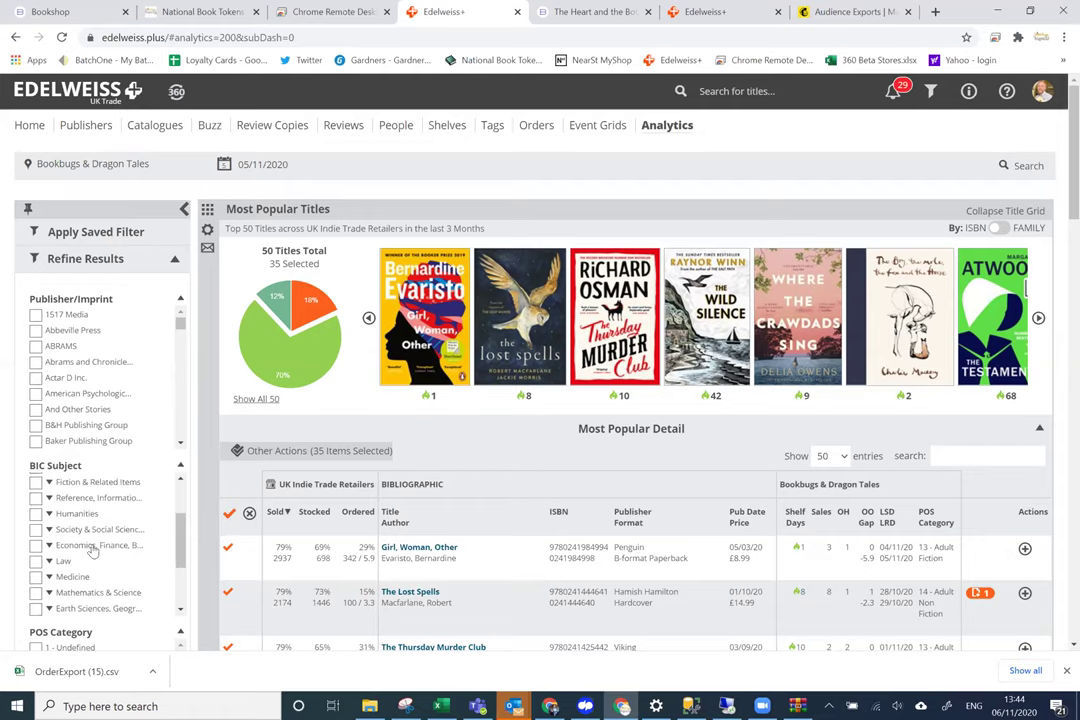
- Tick the Economics BIC Subject, show all 50 matching titles and select every row
{"action": "left_click", "coordinate": [36, 547]}
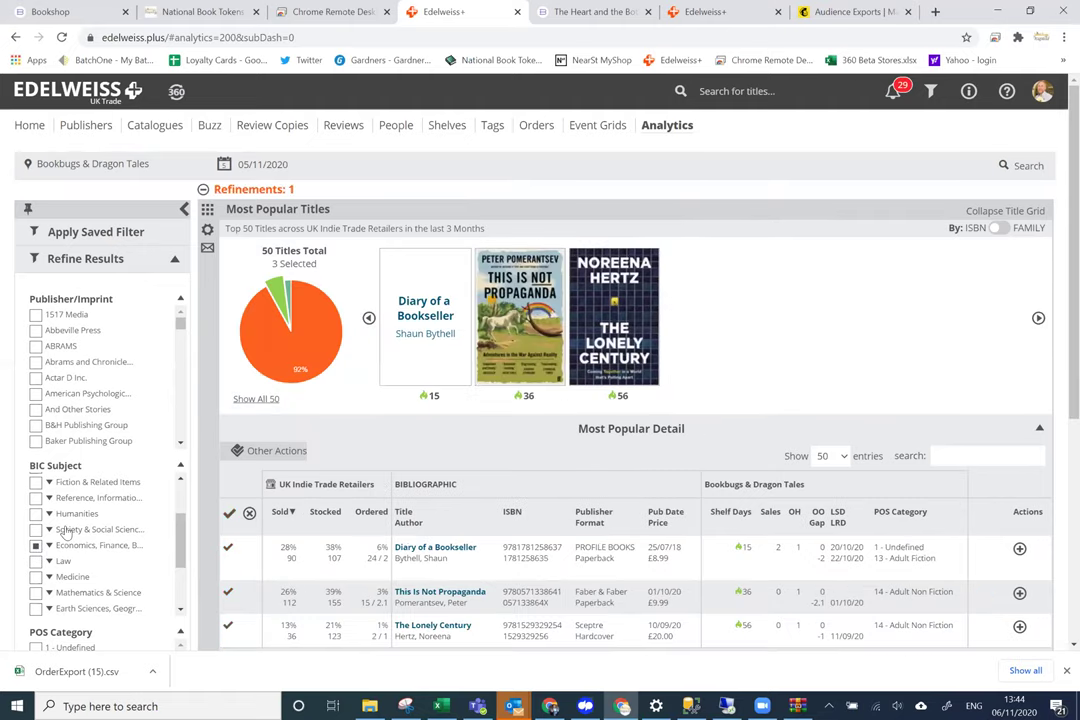
{"action": "mouse_move", "coordinate": [509, 313]}
{"action": "scroll", "coordinate": [340, 326], "scroll_direction": "down", "scroll_amount": 1}
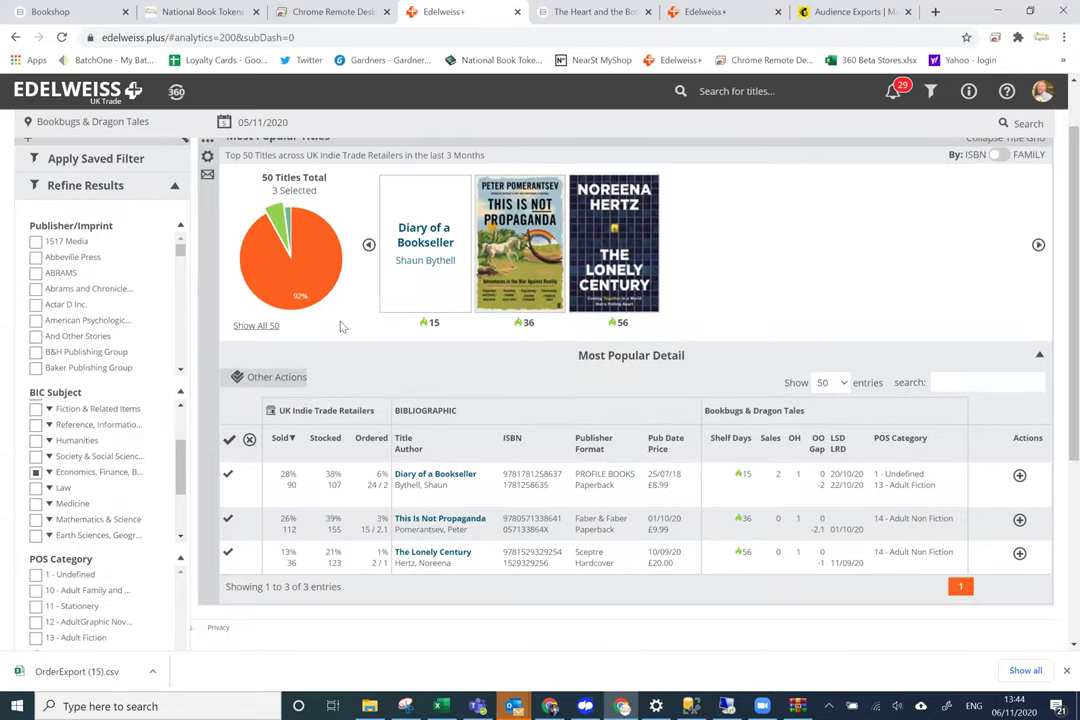
{"action": "left_click", "coordinate": [247, 328]}
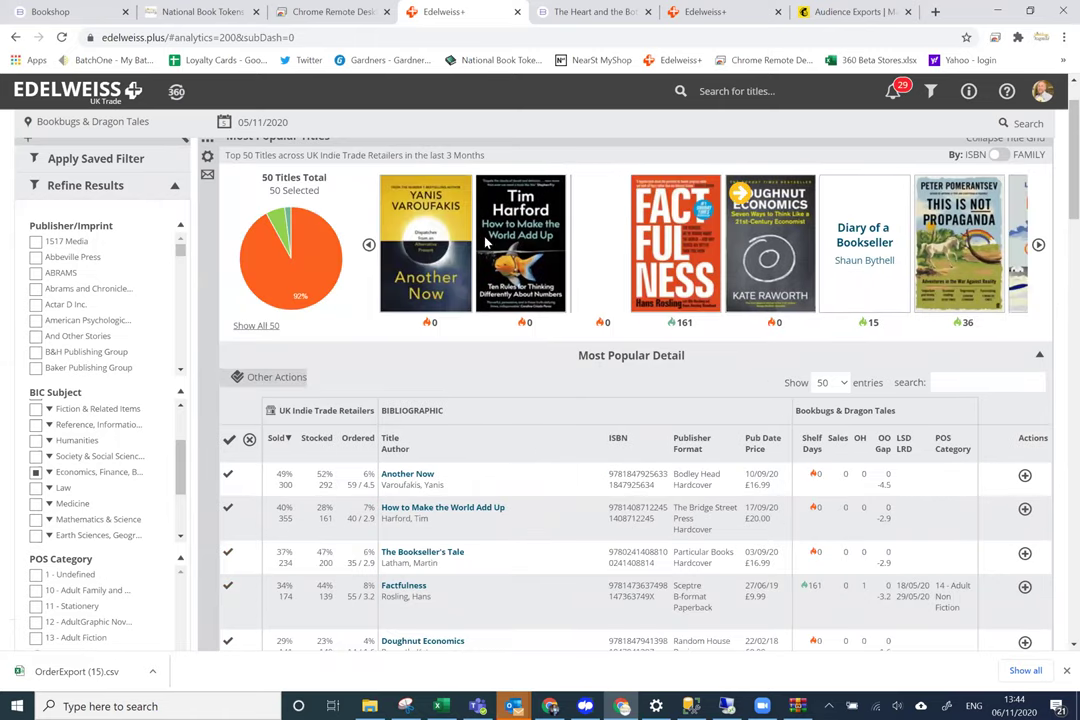
{"action": "mouse_move", "coordinate": [447, 258]}
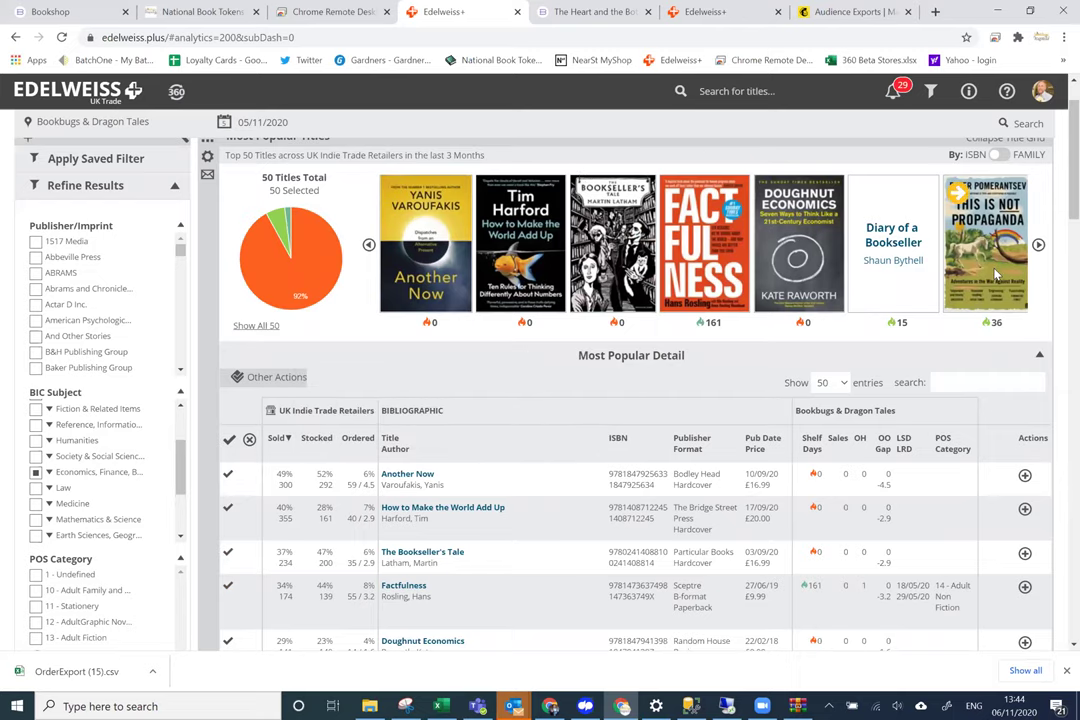
{"action": "left_click", "coordinate": [230, 439]}
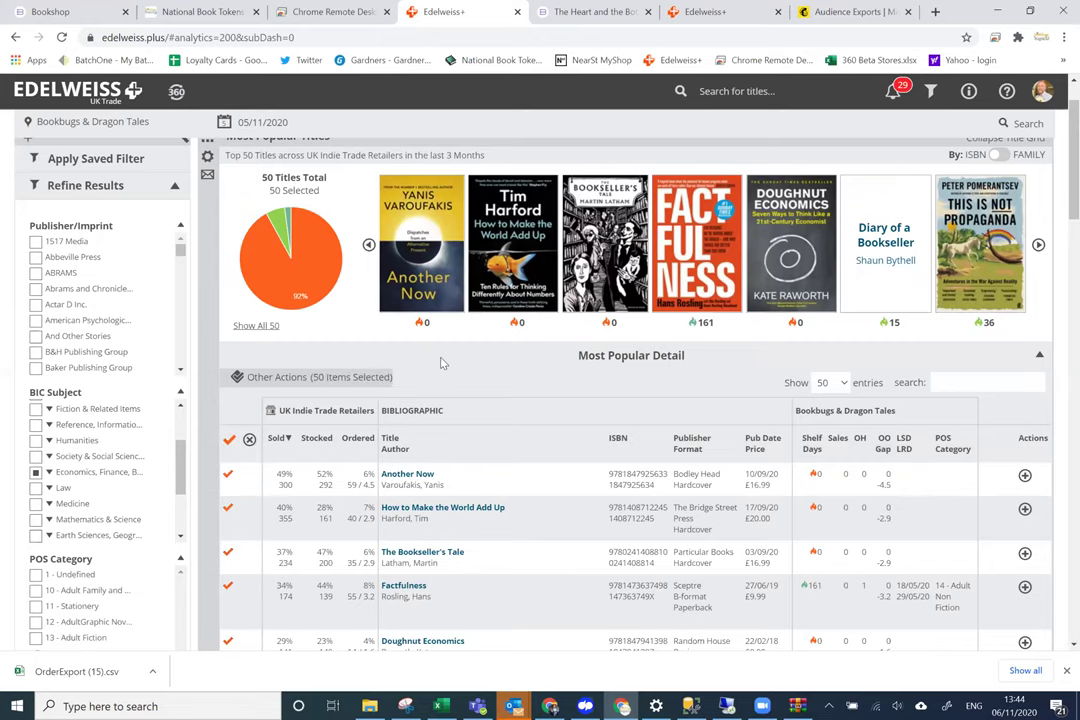
{"action": "scroll", "coordinate": [439, 362], "scroll_direction": "up", "scroll_amount": 1}
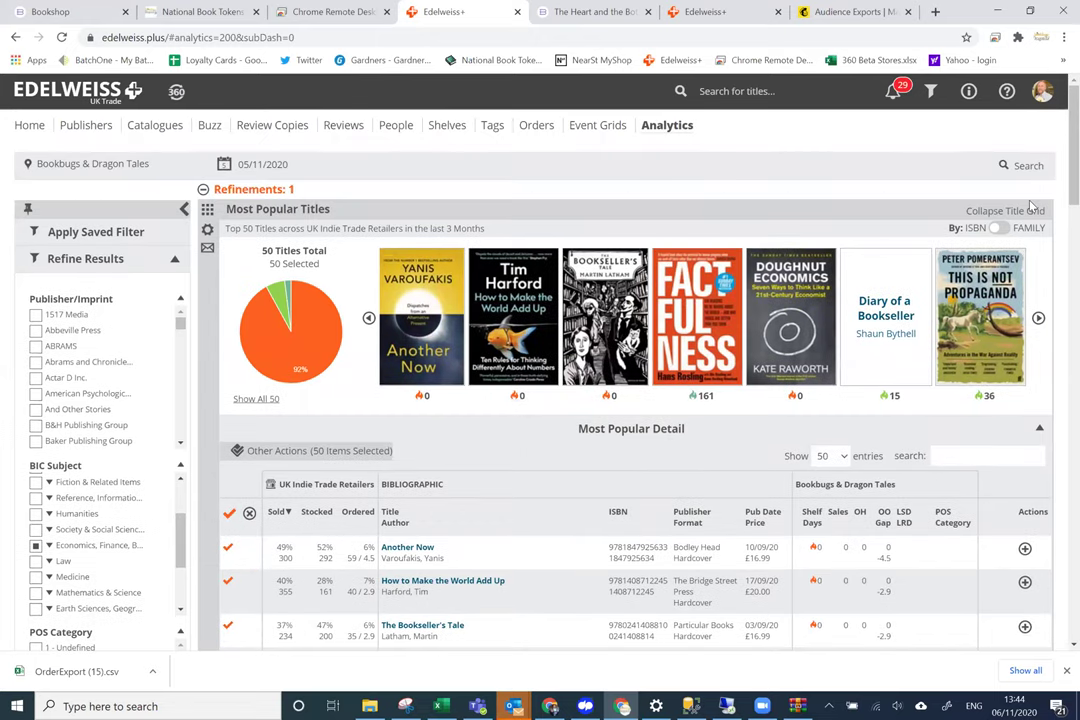
- Export the 50 selected titles as a Just ISBN file, OrderExport (16).csv
{"action": "left_click", "coordinate": [262, 450]}
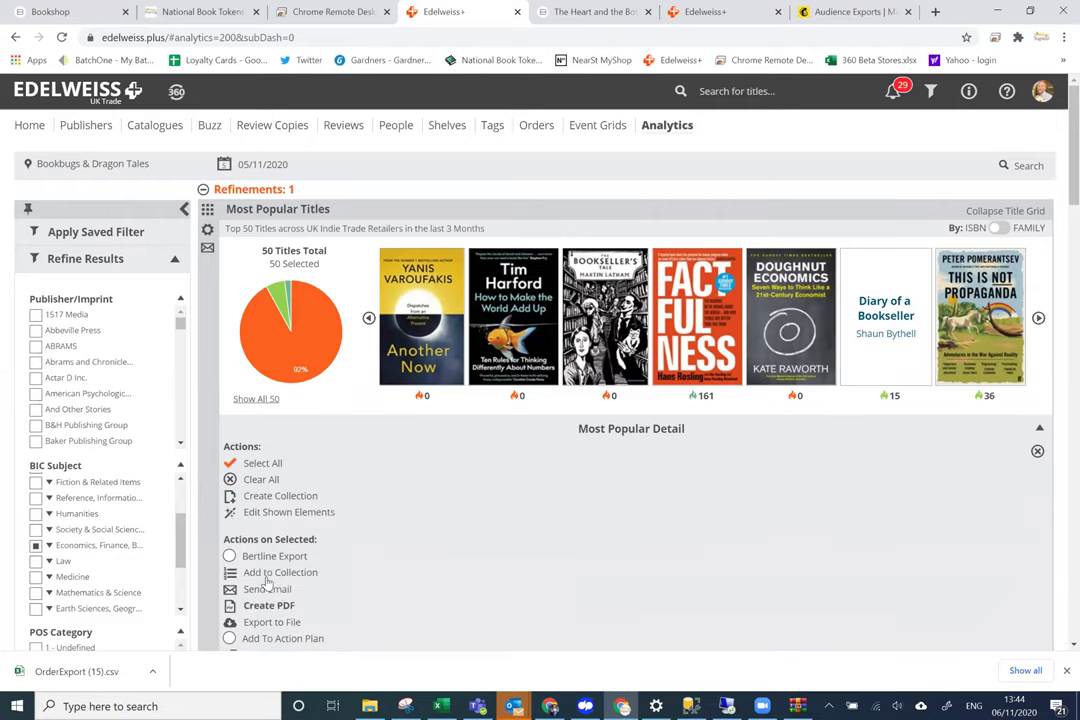
{"action": "left_click", "coordinate": [264, 625]}
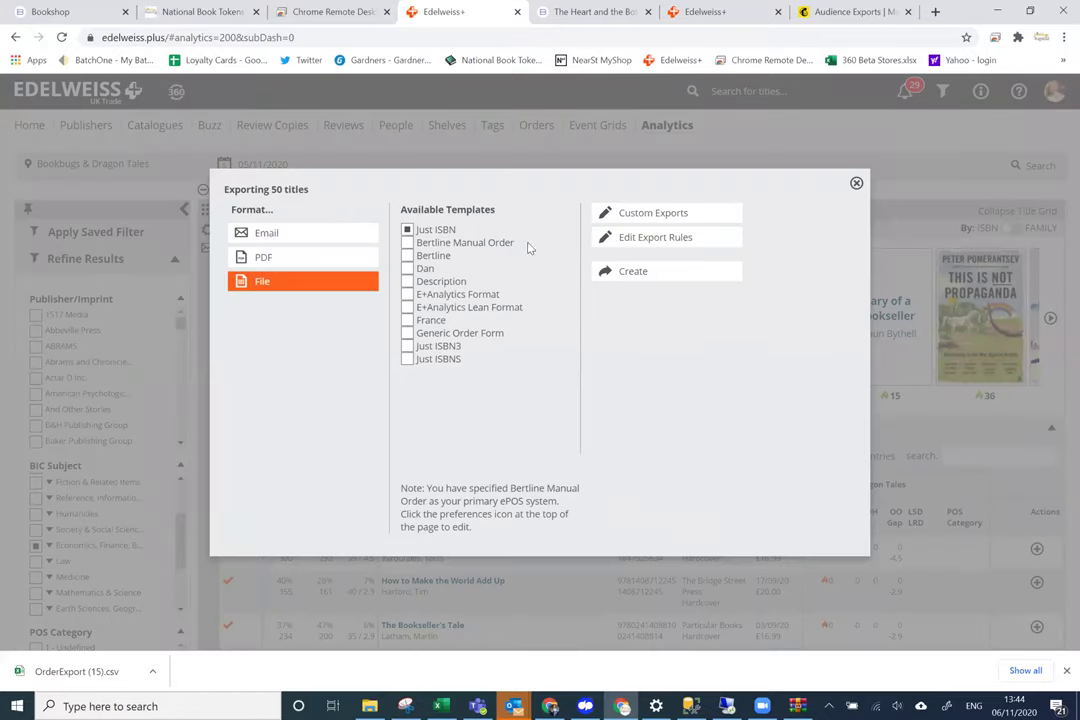
{"action": "left_click", "coordinate": [631, 272]}
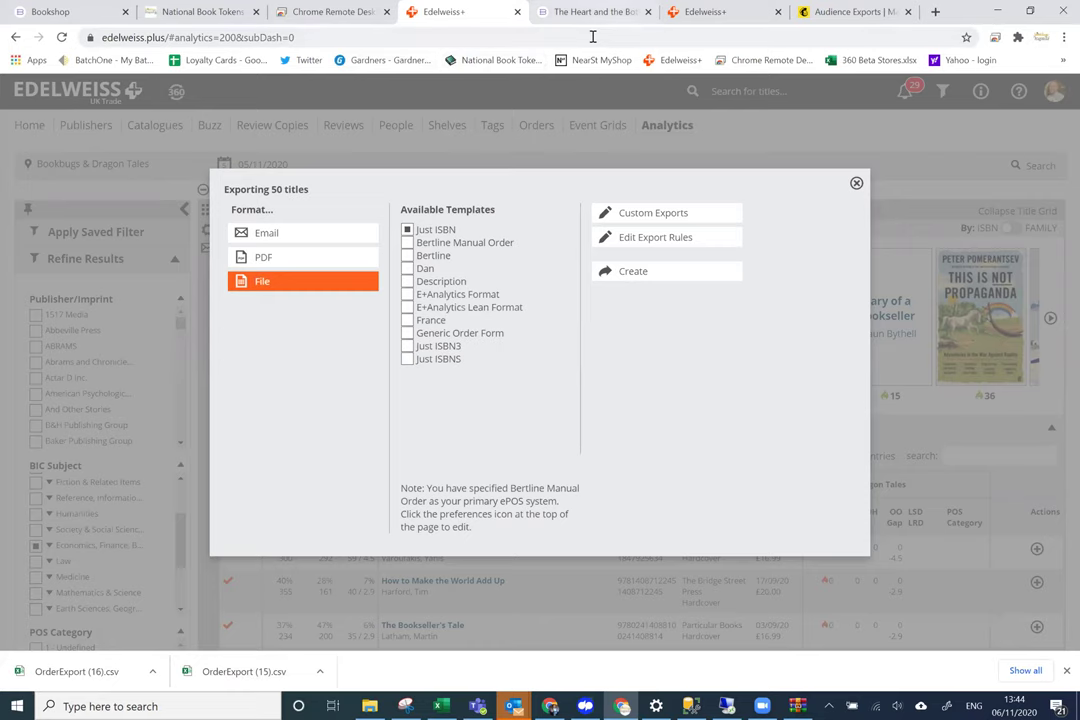
{"action": "key", "text": "ctrl+1"}
- Go through Affiliate Profile & Lists to manage My Book Lists and start a new list
{"action": "scroll", "coordinate": [855, 250], "scroll_direction": "up", "scroll_amount": 10}
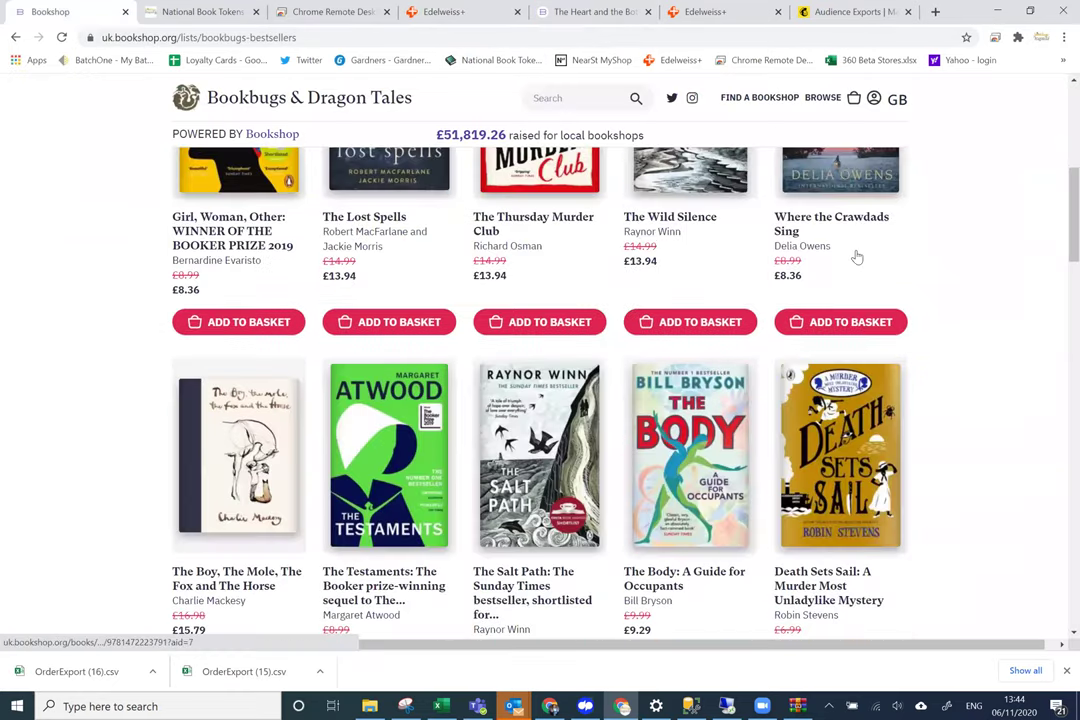
{"action": "mouse_move", "coordinate": [872, 100]}
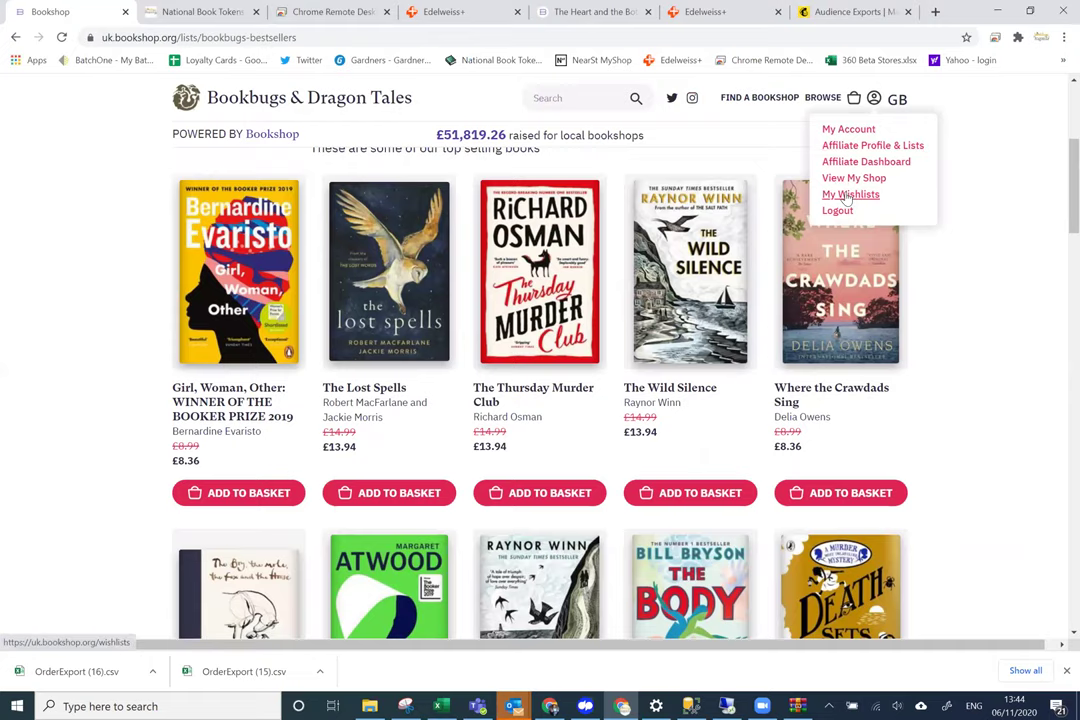
{"action": "left_click", "coordinate": [872, 145]}
{"action": "scroll", "coordinate": [286, 352], "scroll_direction": "down", "scroll_amount": 7}
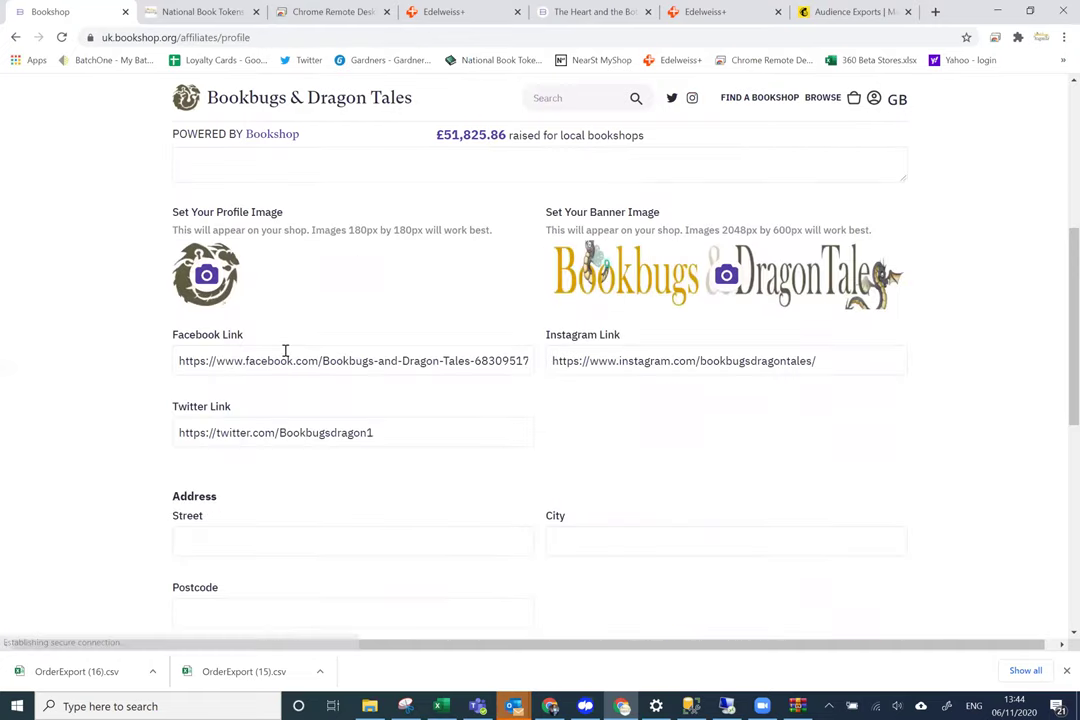
{"action": "scroll", "coordinate": [285, 352], "scroll_direction": "down", "scroll_amount": 3}
{"action": "scroll", "coordinate": [337, 309], "scroll_direction": "up", "scroll_amount": 2}
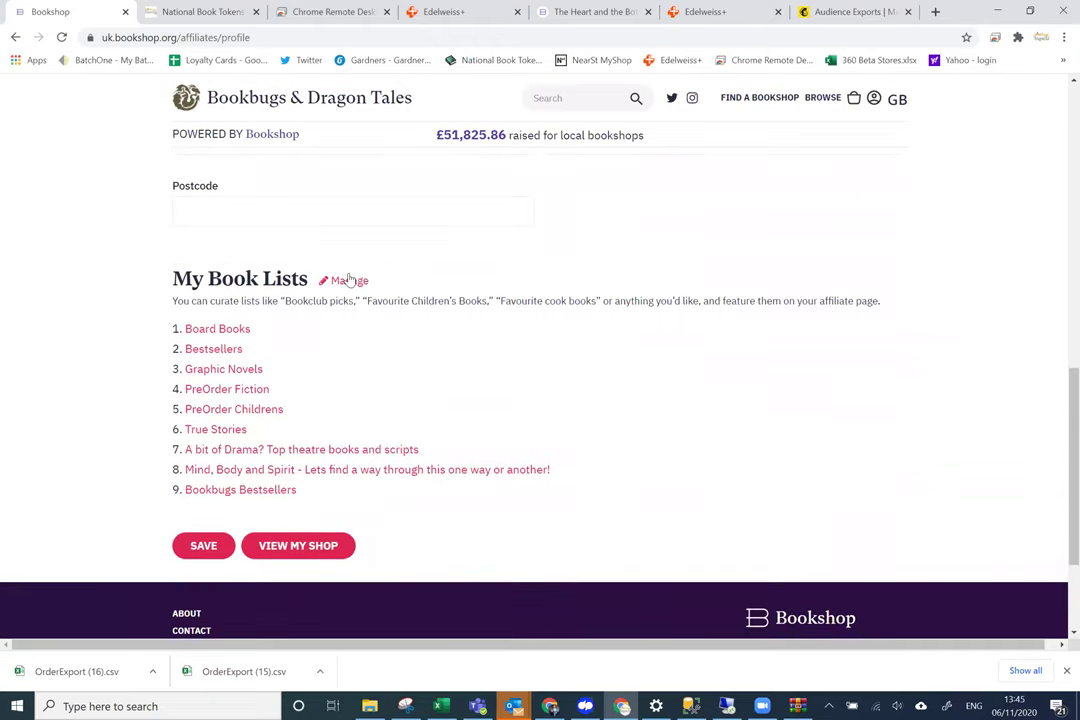
{"action": "left_click", "coordinate": [349, 280]}
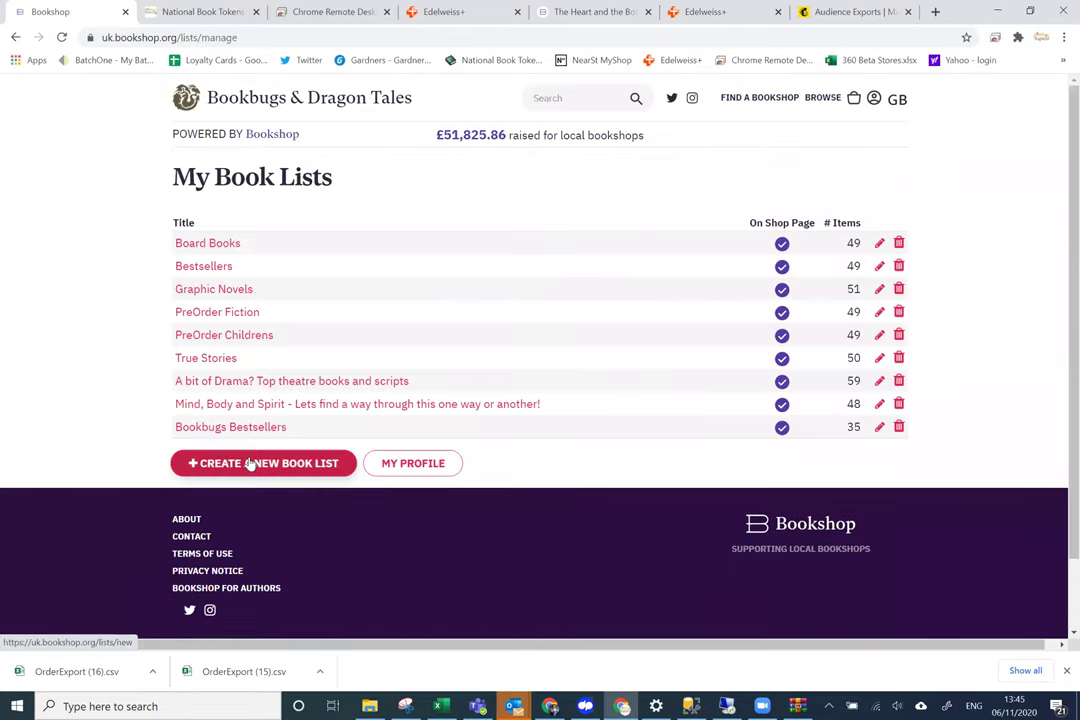
{"action": "left_click", "coordinate": [250, 463]}
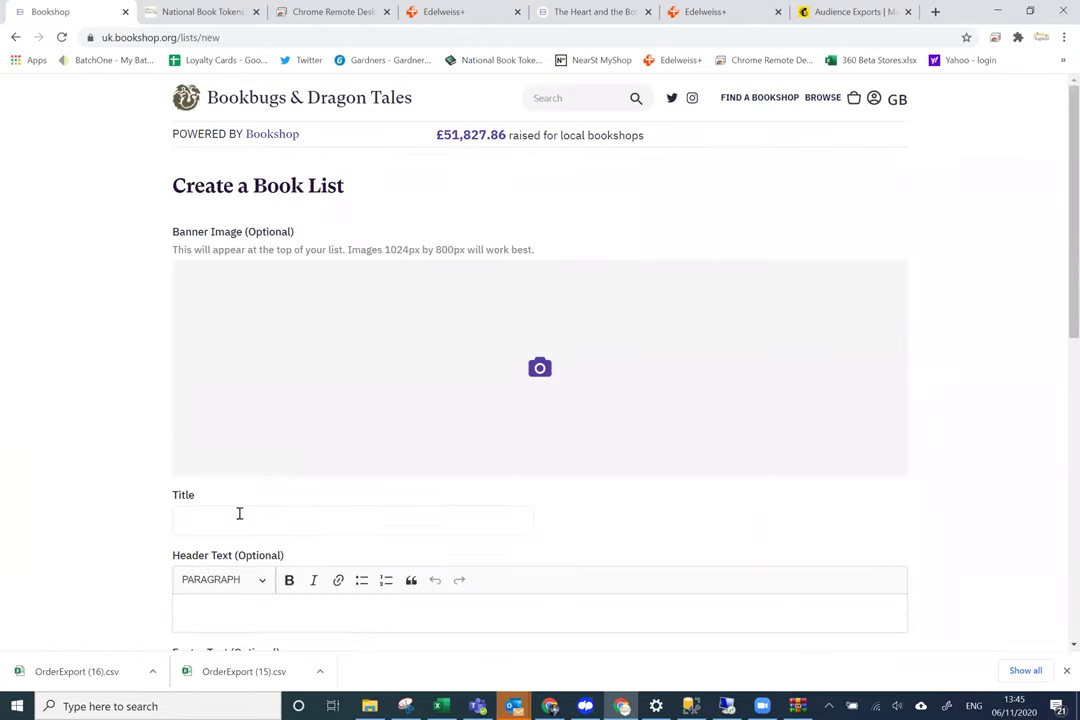
- Title the new list 'Economics', upload OrderExport (16).csv and save it
{"action": "left_click", "coordinate": [239, 513]}
{"action": "type", "text": "Econ"}
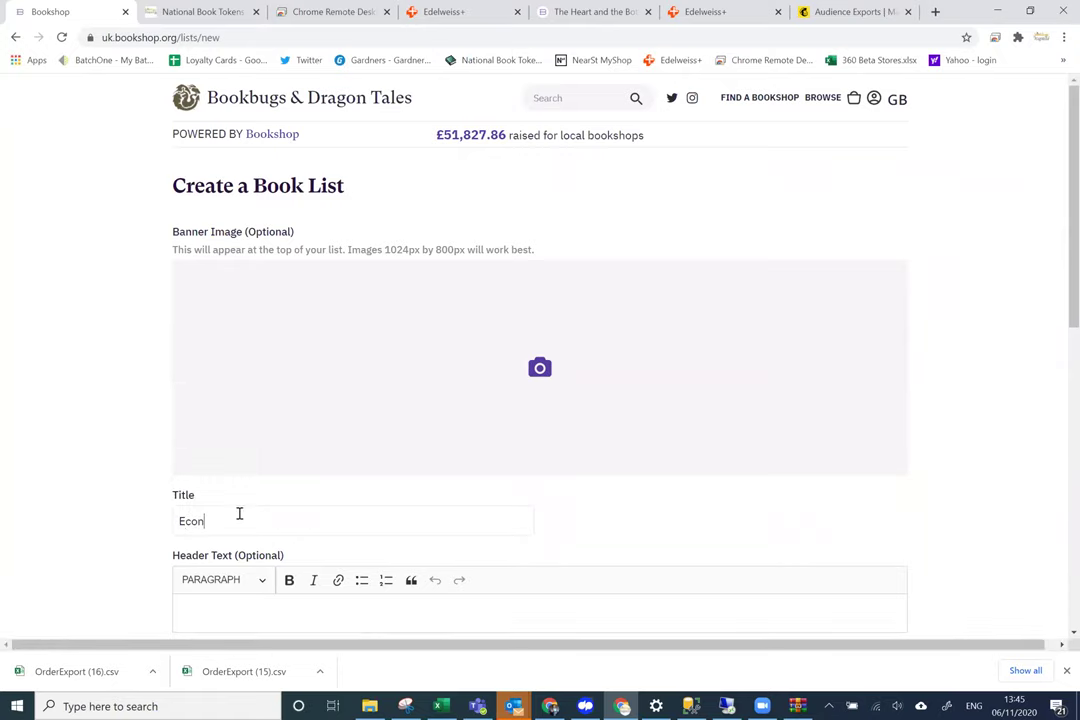
{"action": "type", "text": "omics"}
{"action": "scroll", "coordinate": [480, 553], "scroll_direction": "down", "scroll_amount": 2}
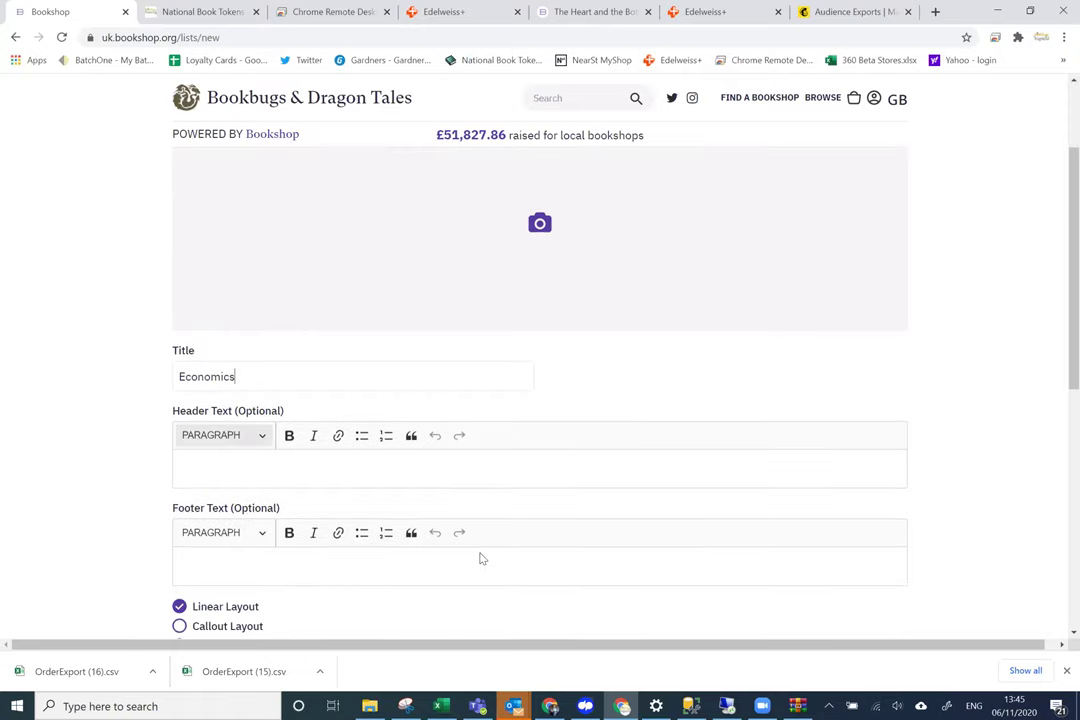
{"action": "scroll", "coordinate": [480, 558], "scroll_direction": "down", "scroll_amount": 5}
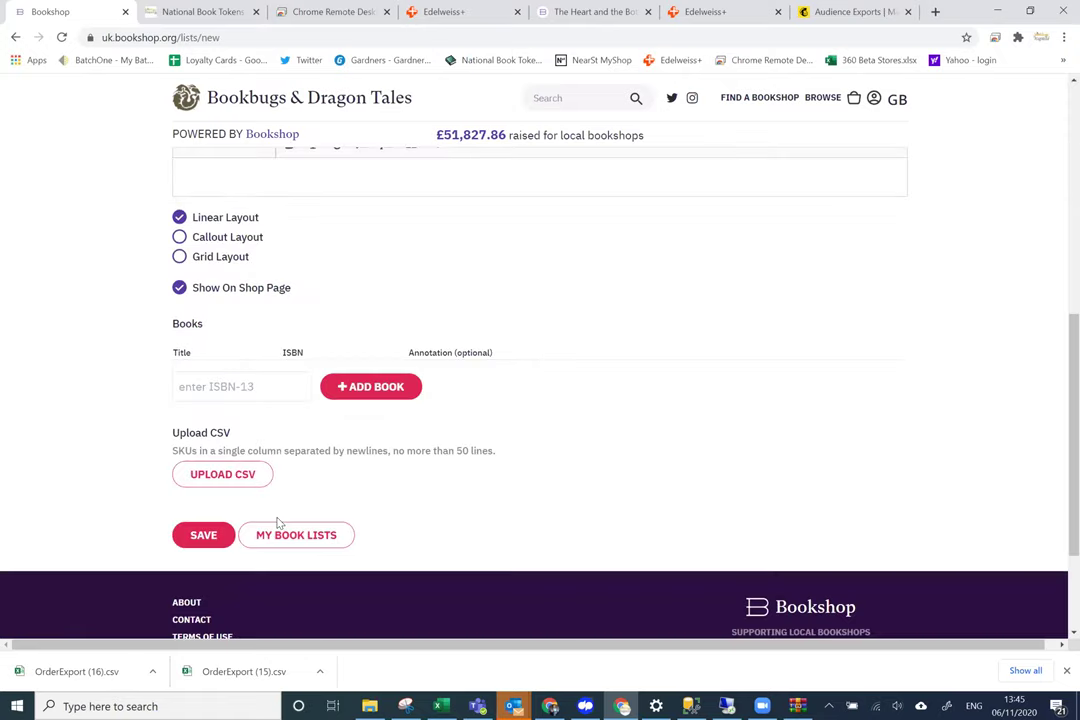
{"action": "left_click", "coordinate": [216, 481]}
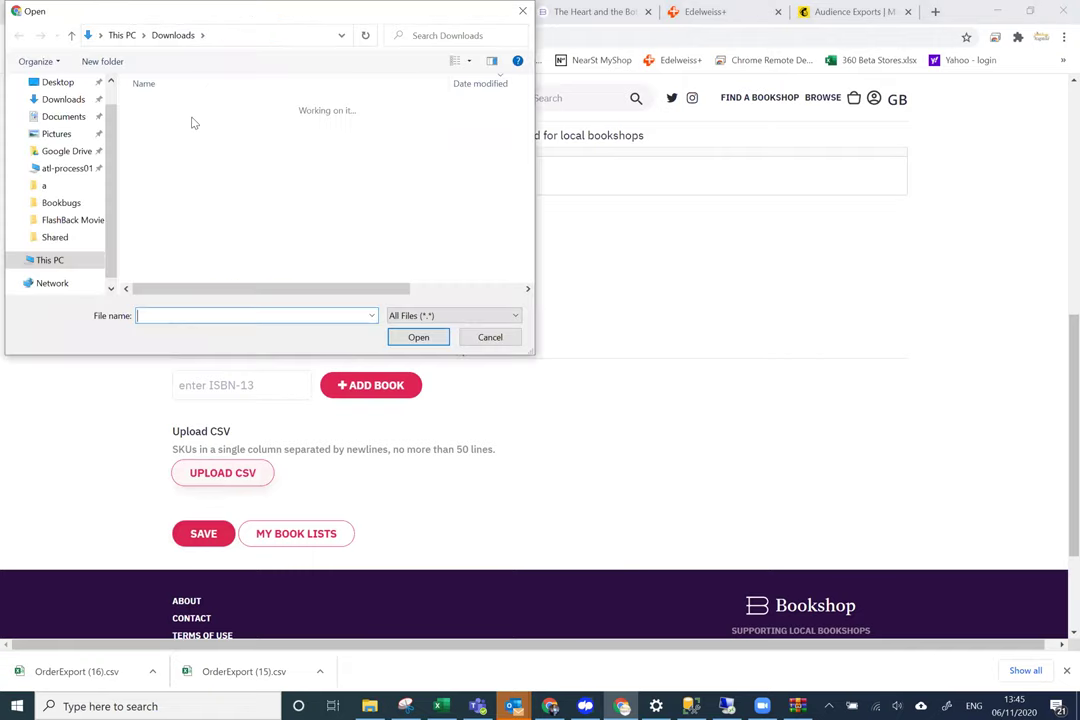
{"action": "key", "text": "shift+Tab"}
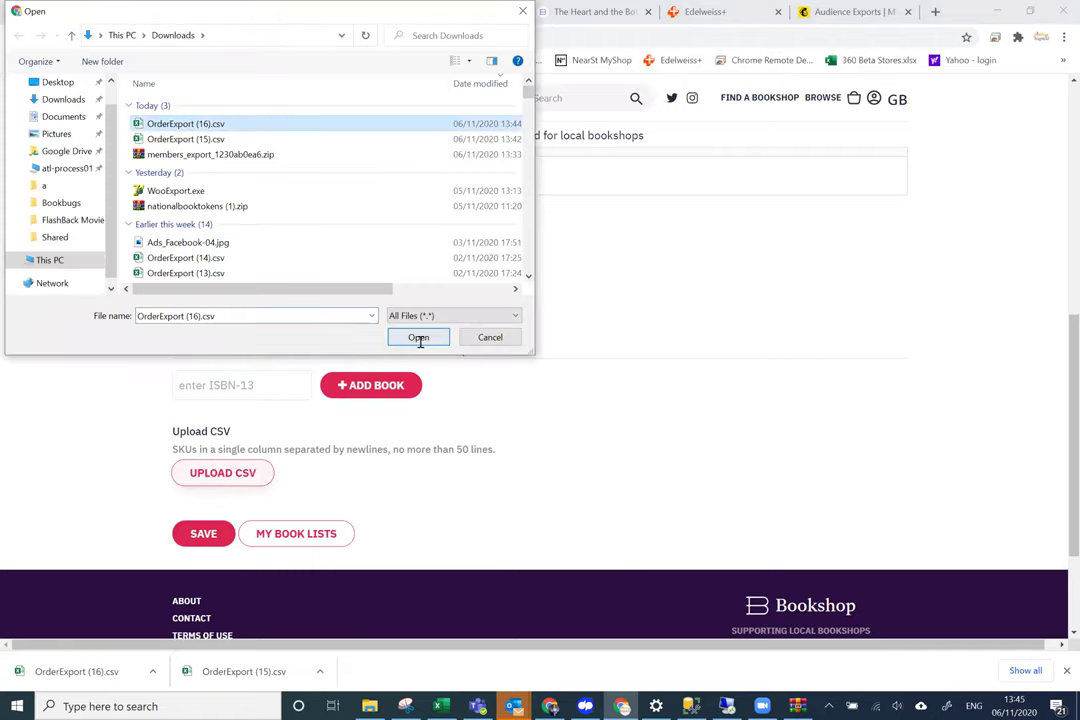
{"action": "left_click", "coordinate": [419, 338]}
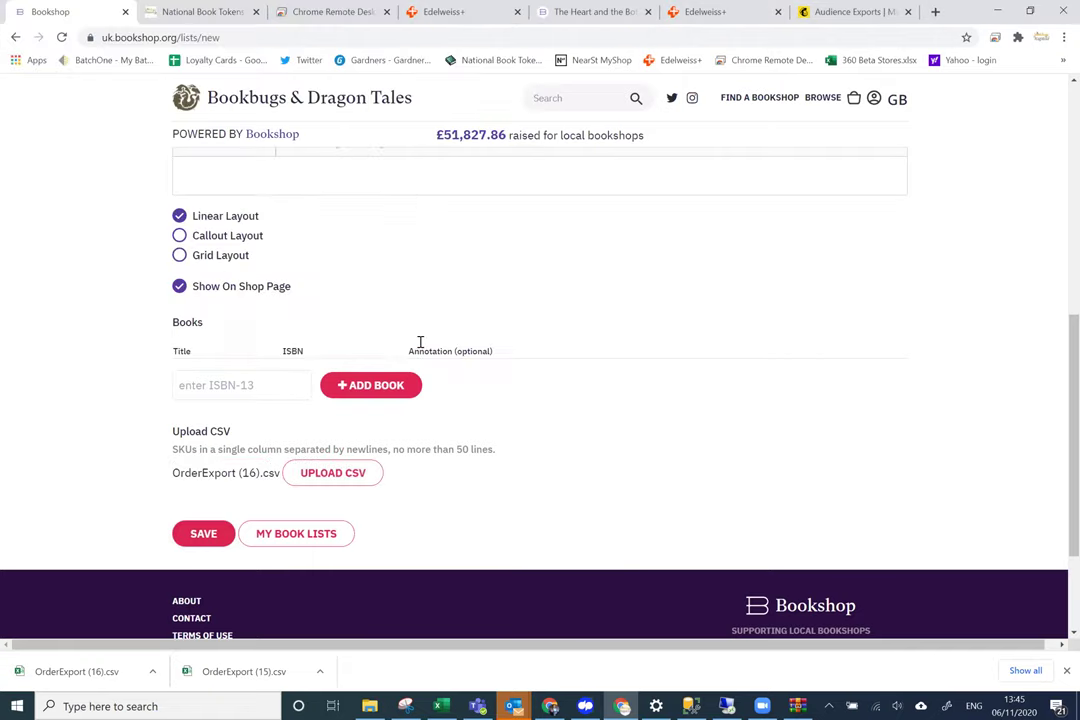
{"action": "left_click", "coordinate": [205, 536]}
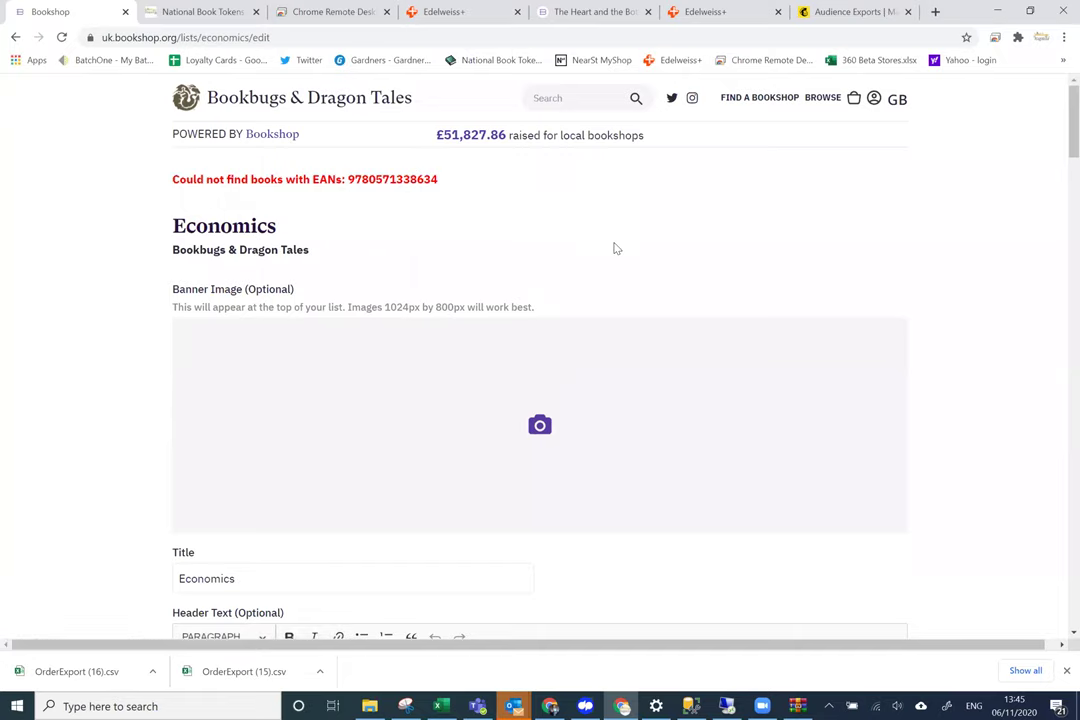
- Scroll through the books added to the saved Economics list
{"action": "scroll", "coordinate": [616, 248], "scroll_direction": "down", "scroll_amount": 3}
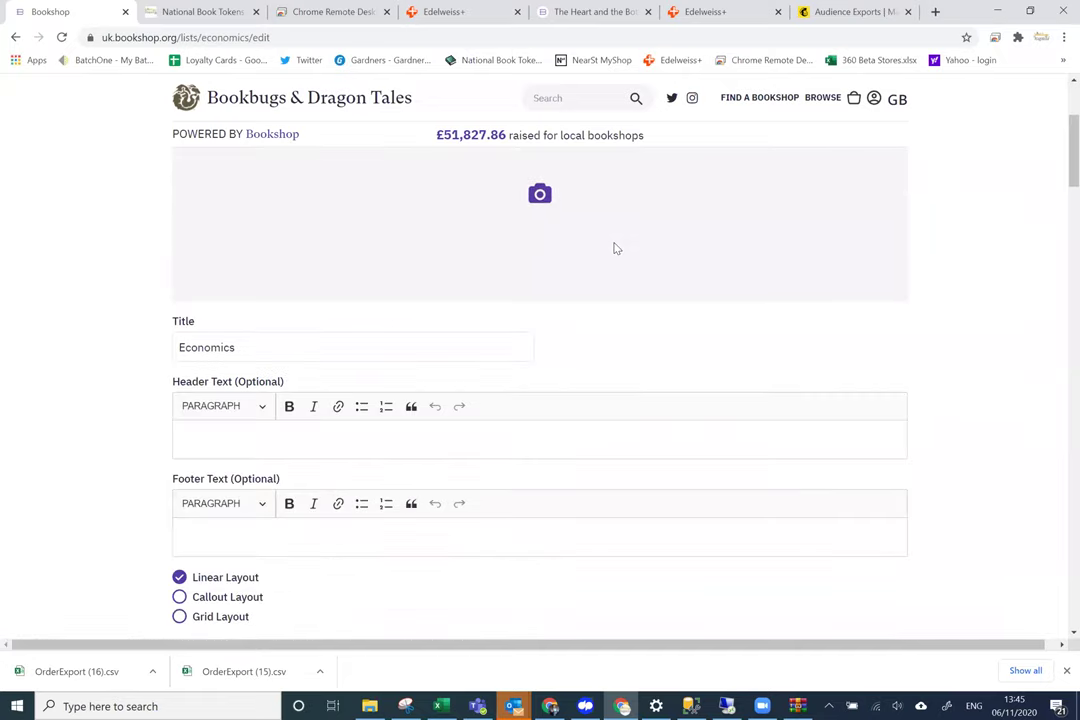
{"action": "scroll", "coordinate": [616, 248], "scroll_direction": "down", "scroll_amount": 5}
{"action": "scroll", "coordinate": [616, 248], "scroll_direction": "down", "scroll_amount": 7}
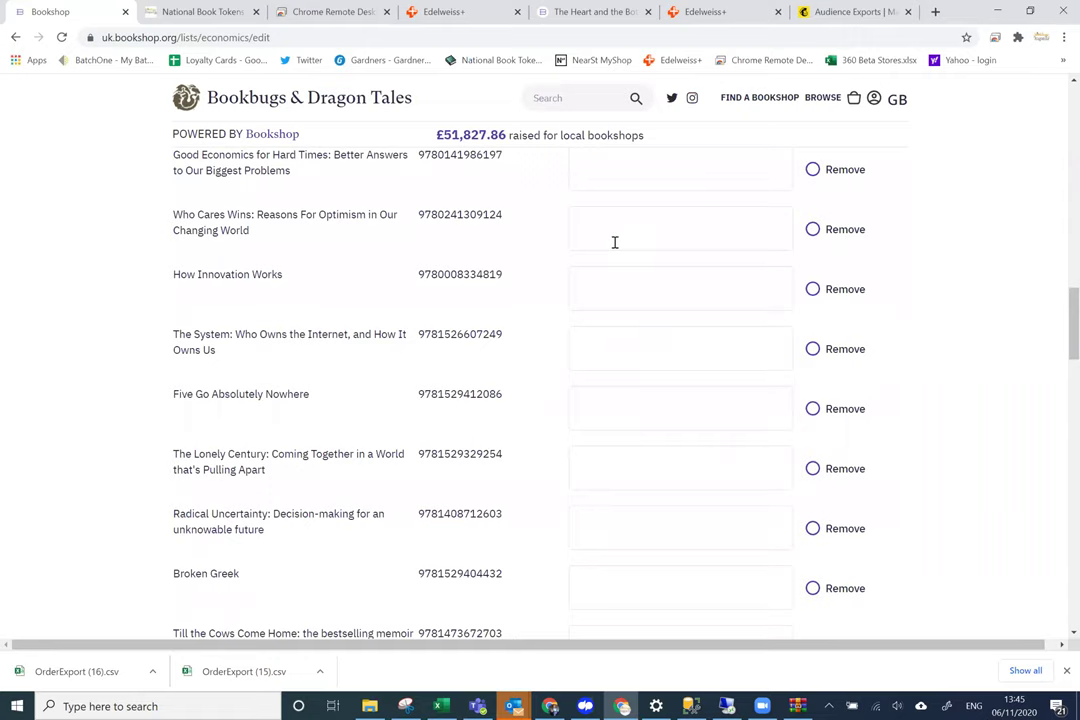
{"action": "scroll", "coordinate": [615, 242], "scroll_direction": "down", "scroll_amount": 10}
{"action": "scroll", "coordinate": [615, 242], "scroll_direction": "down", "scroll_amount": 10}
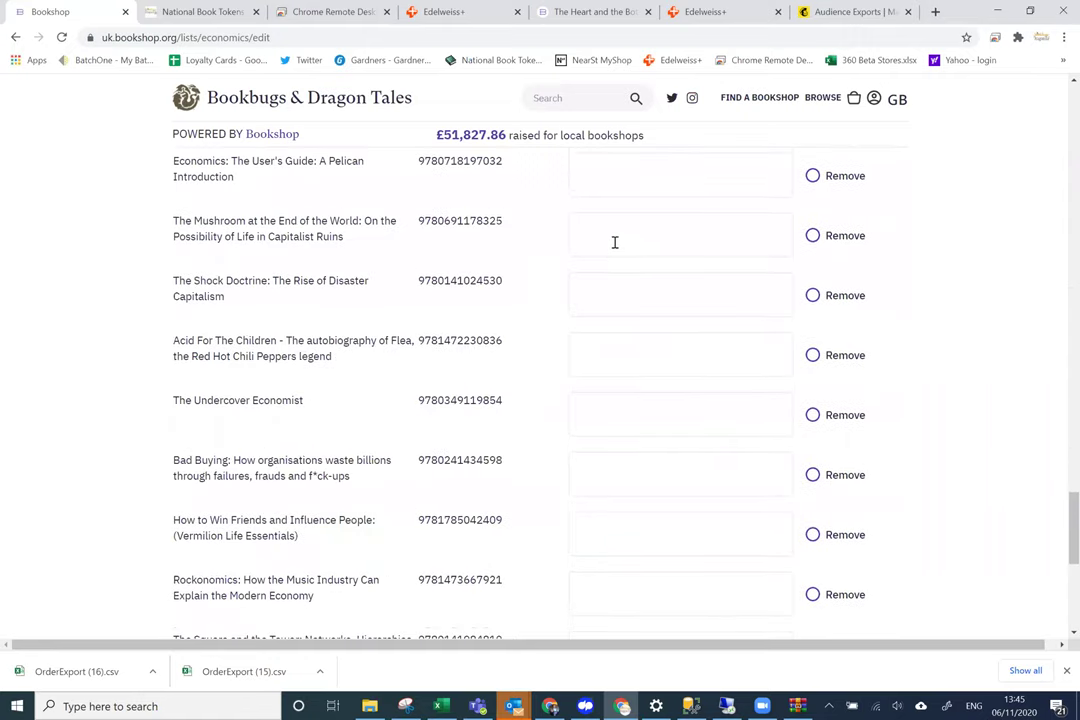
{"action": "scroll", "coordinate": [403, 380], "scroll_direction": "down", "scroll_amount": 5}
- View the public Economics list page, then return to Edelweiss+
{"action": "left_click", "coordinate": [403, 372]}
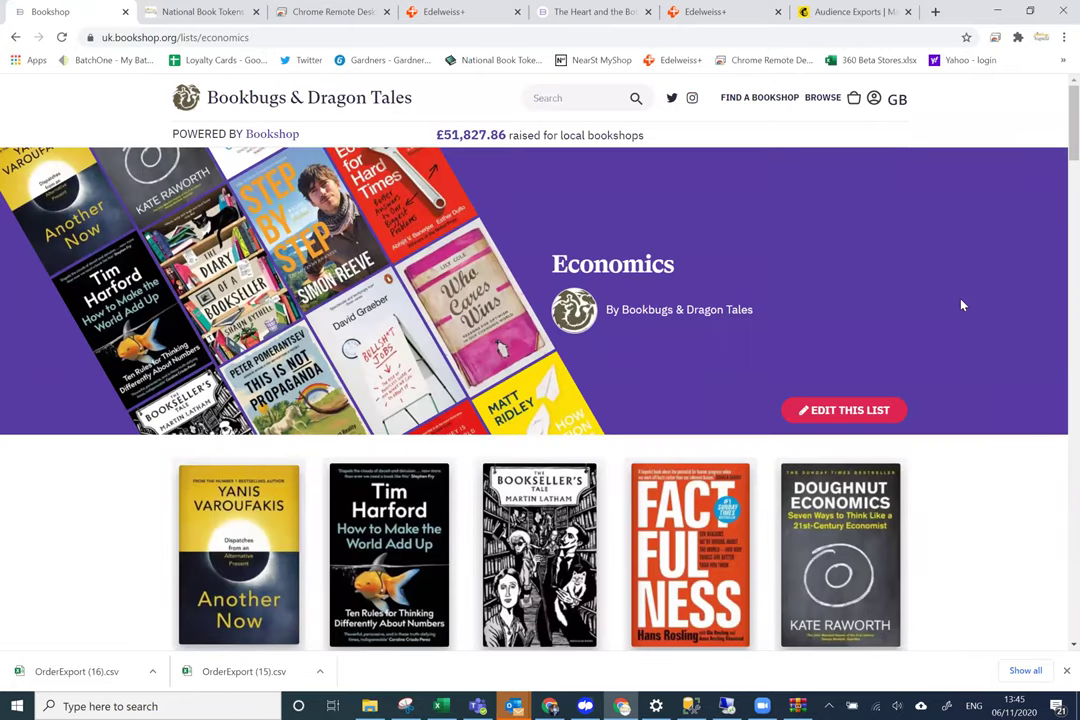
{"action": "scroll", "coordinate": [962, 305], "scroll_direction": "down", "scroll_amount": 7}
{"action": "scroll", "coordinate": [962, 305], "scroll_direction": "down", "scroll_amount": 3}
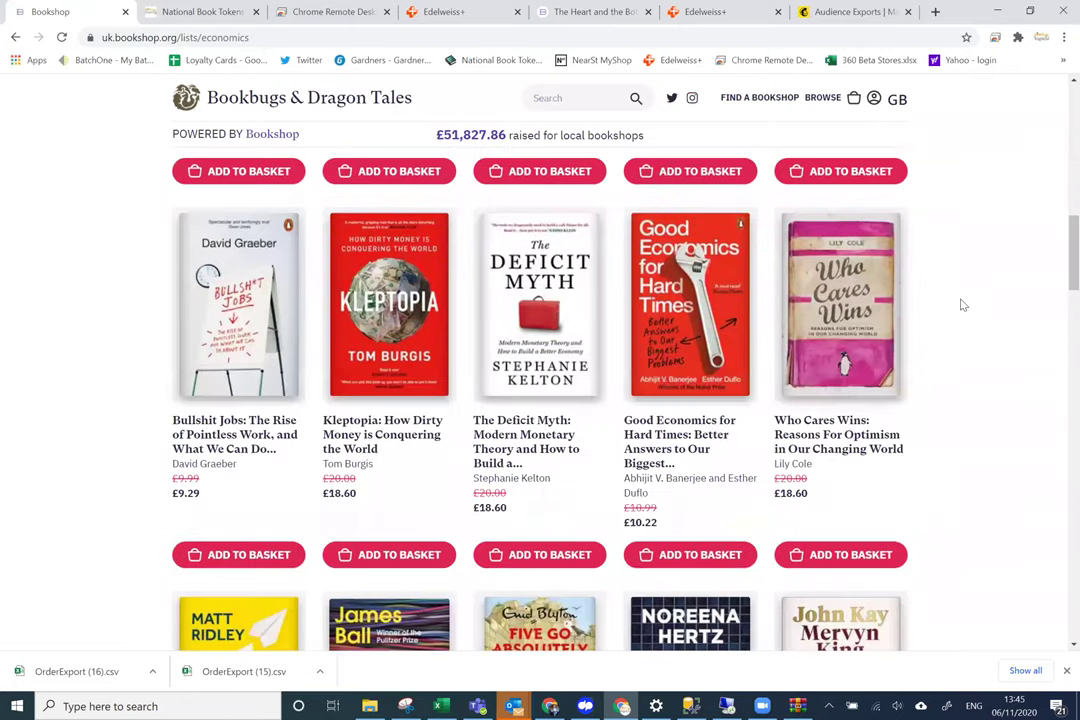
{"action": "scroll", "coordinate": [962, 305], "scroll_direction": "up", "scroll_amount": 4}
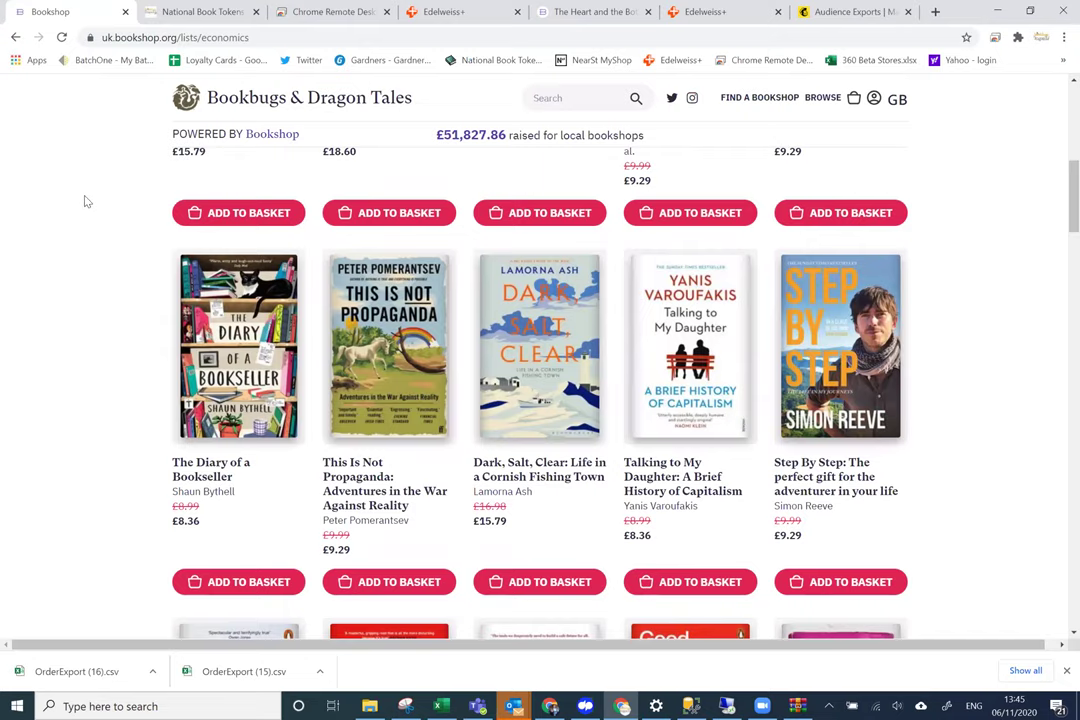
{"action": "key", "text": "ctrl+4"}
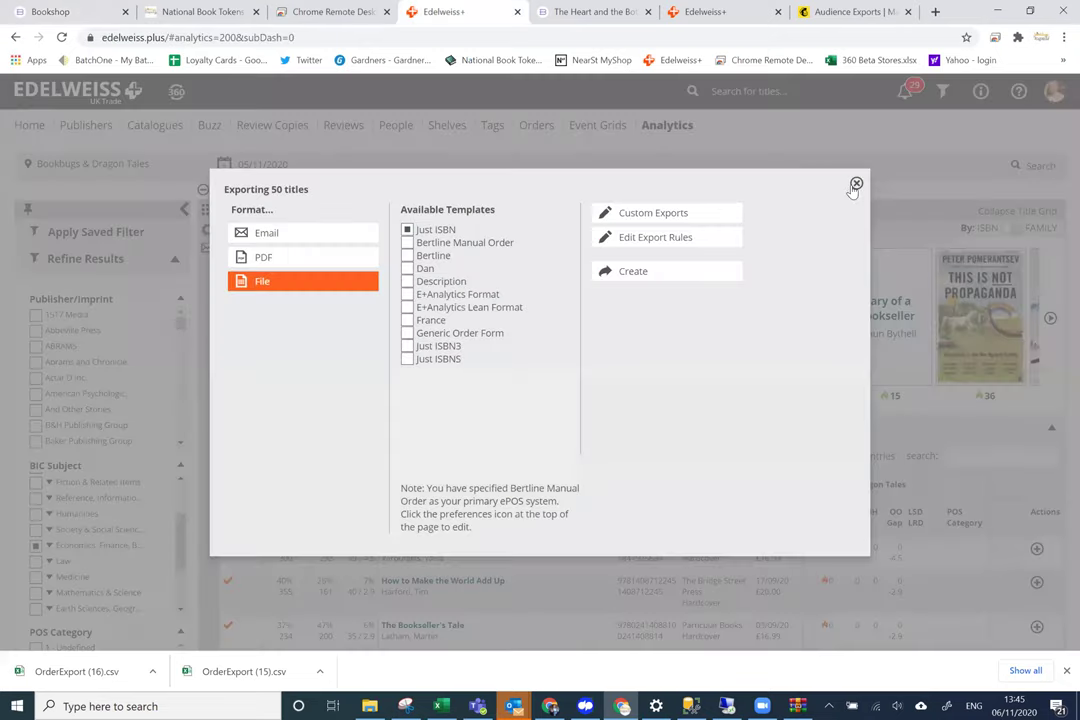
- Close the export window and filter publishers to ABRAMS, Walker Books and Chronicle Books
{"action": "left_click", "coordinate": [856, 184]}
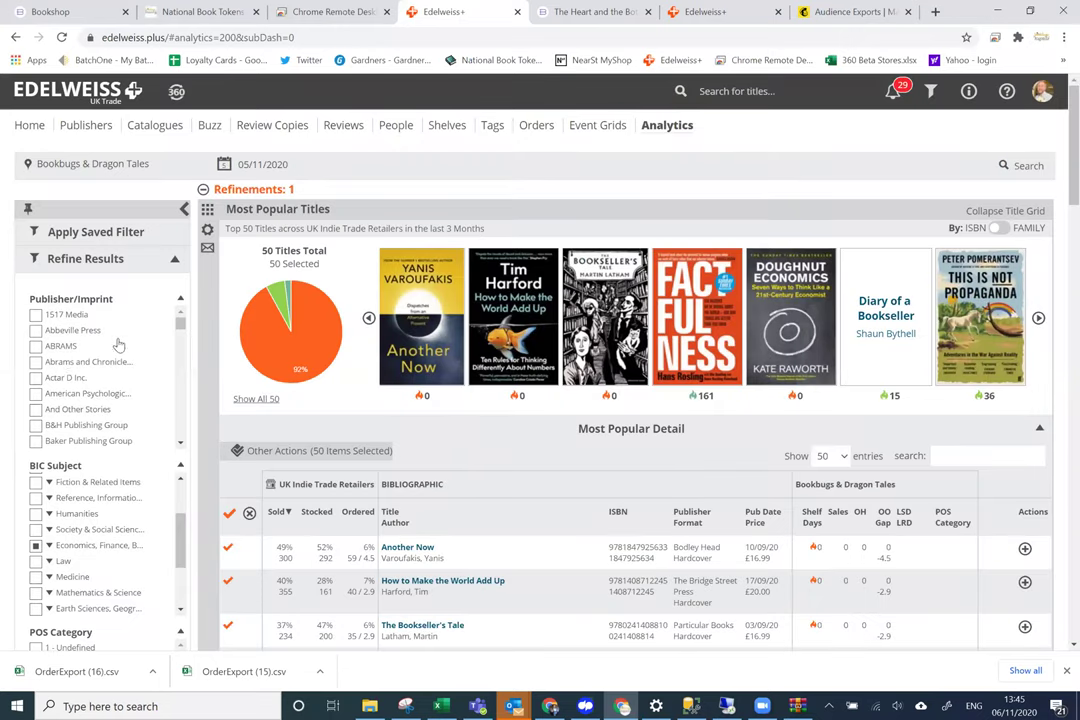
{"action": "left_click", "coordinate": [36, 347]}
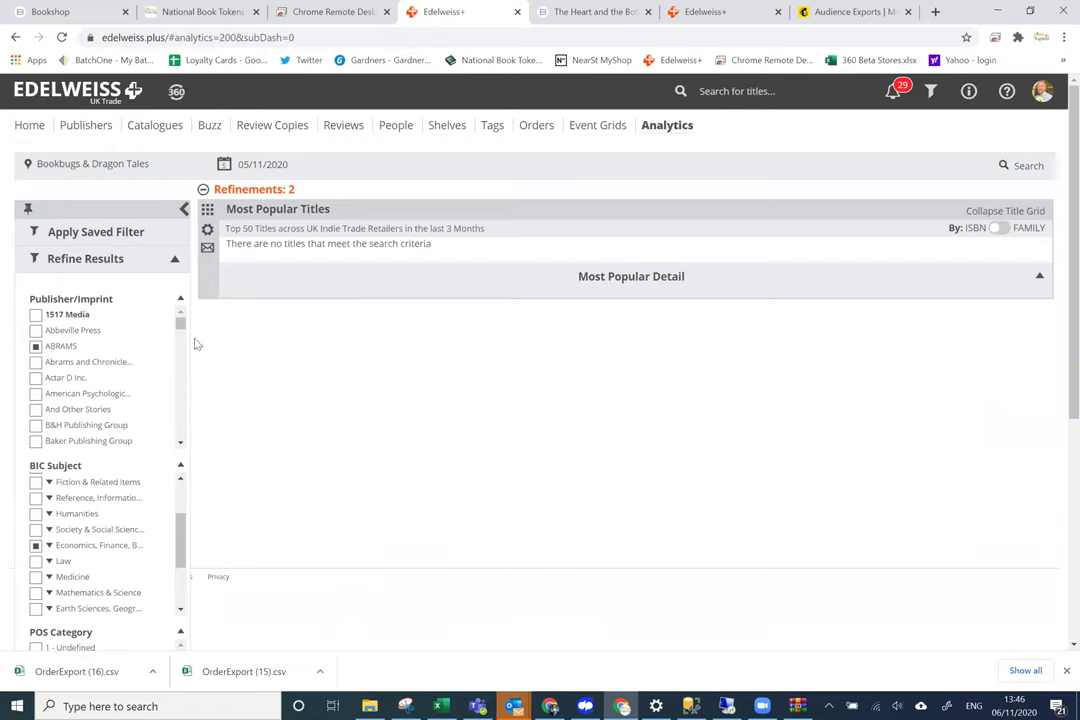
{"action": "scroll", "coordinate": [178, 338], "scroll_direction": "down", "scroll_amount": 1}
{"action": "left_click", "coordinate": [35, 391]}
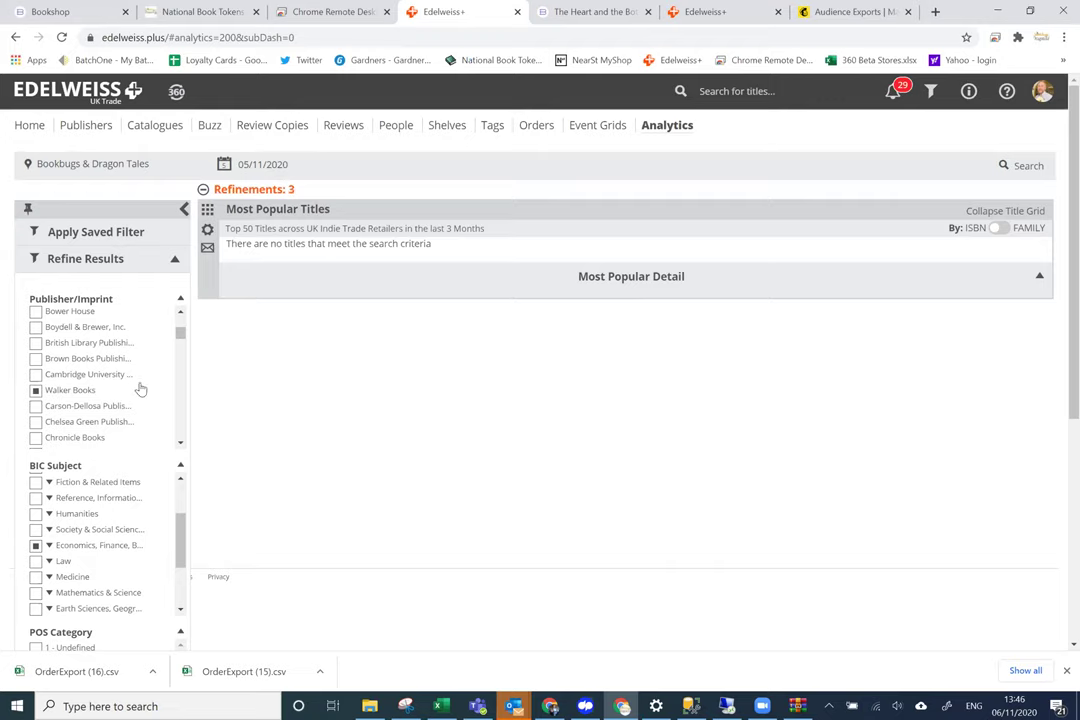
{"action": "scroll", "coordinate": [40, 350], "scroll_direction": "down", "scroll_amount": 1}
{"action": "left_click", "coordinate": [36, 344]}
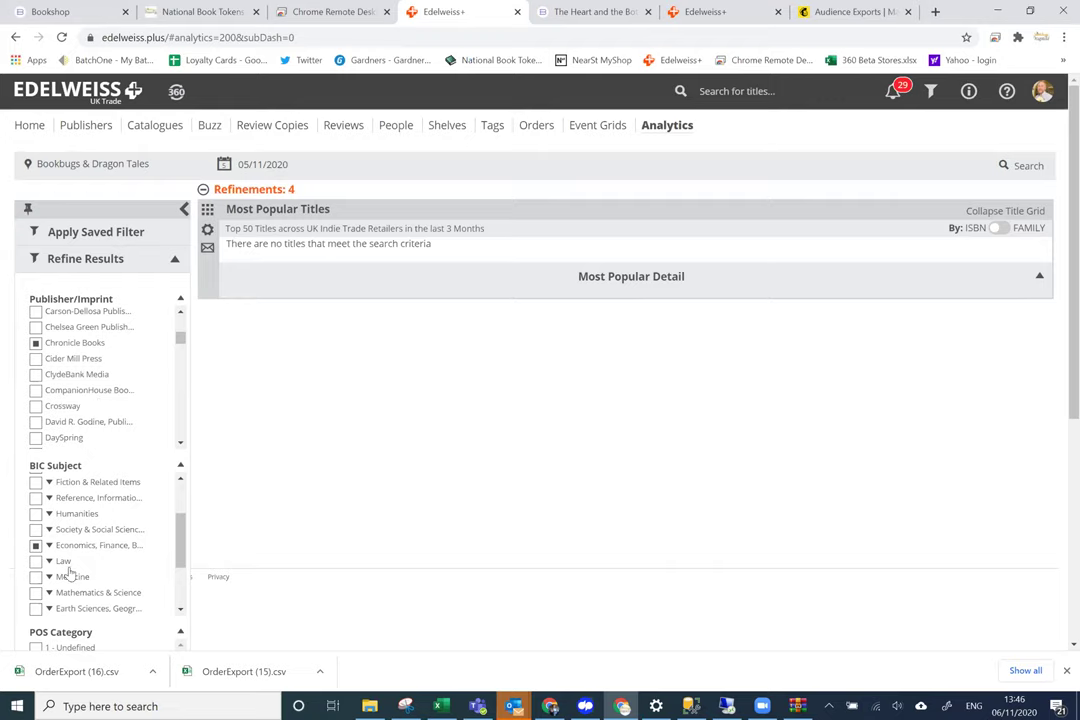
- Expand the Economics subject, then remove the Economics and Chronicle Books filters
{"action": "left_click", "coordinate": [49, 546]}
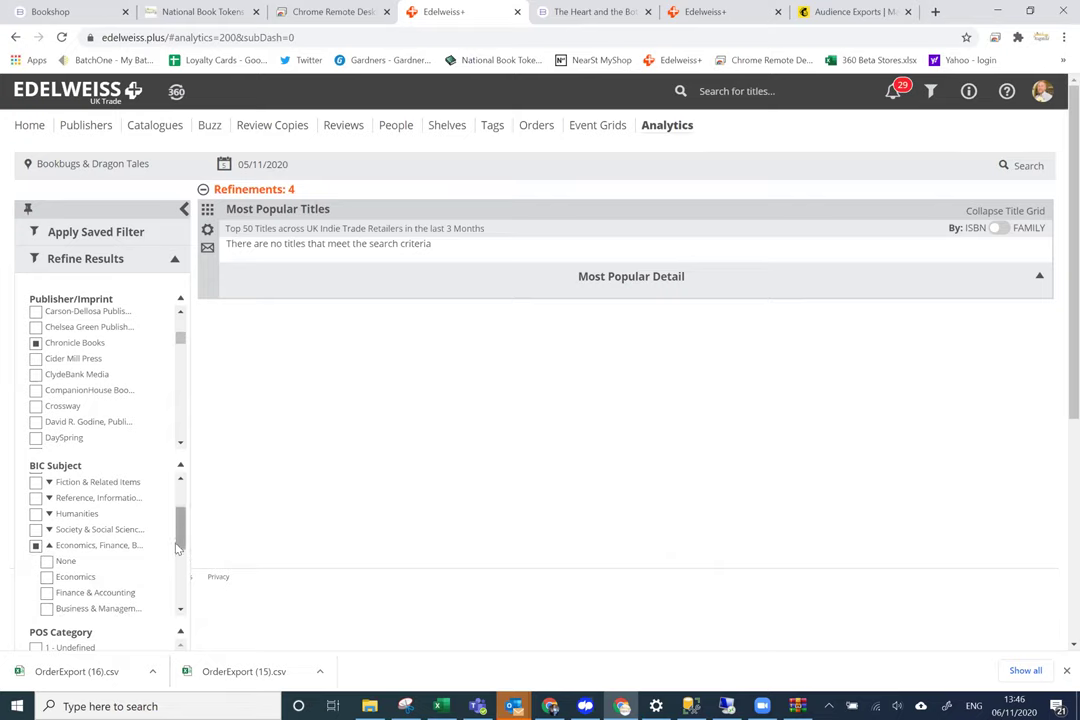
{"action": "scroll", "coordinate": [176, 548], "scroll_direction": "down", "scroll_amount": 1}
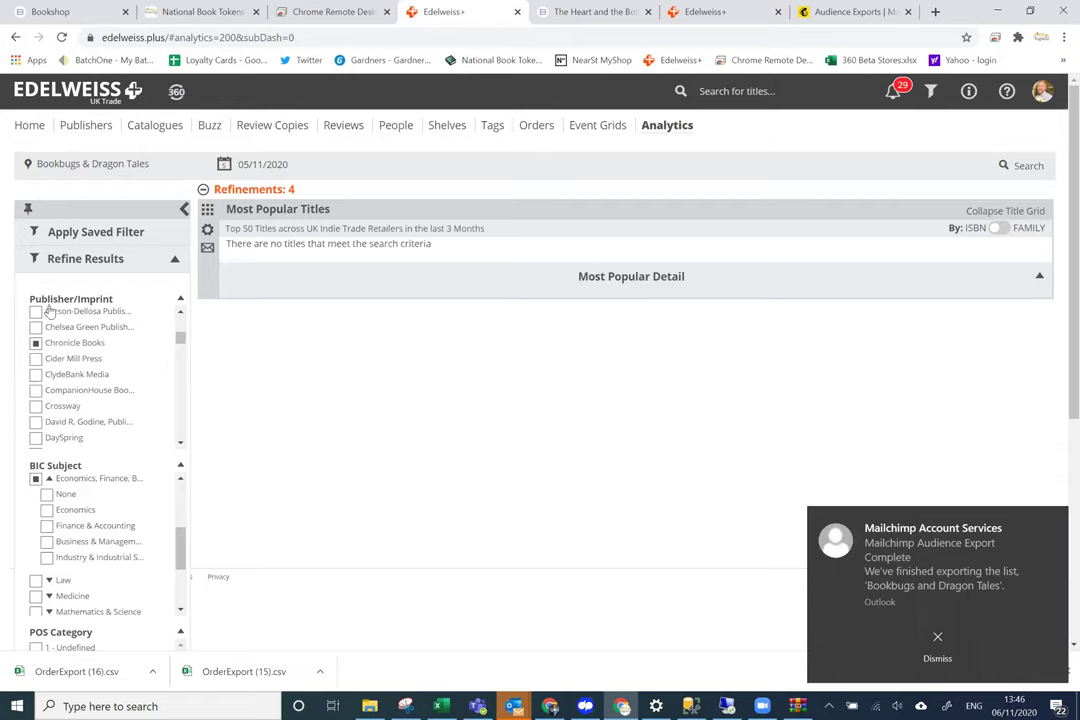
{"action": "left_click", "coordinate": [36, 343]}
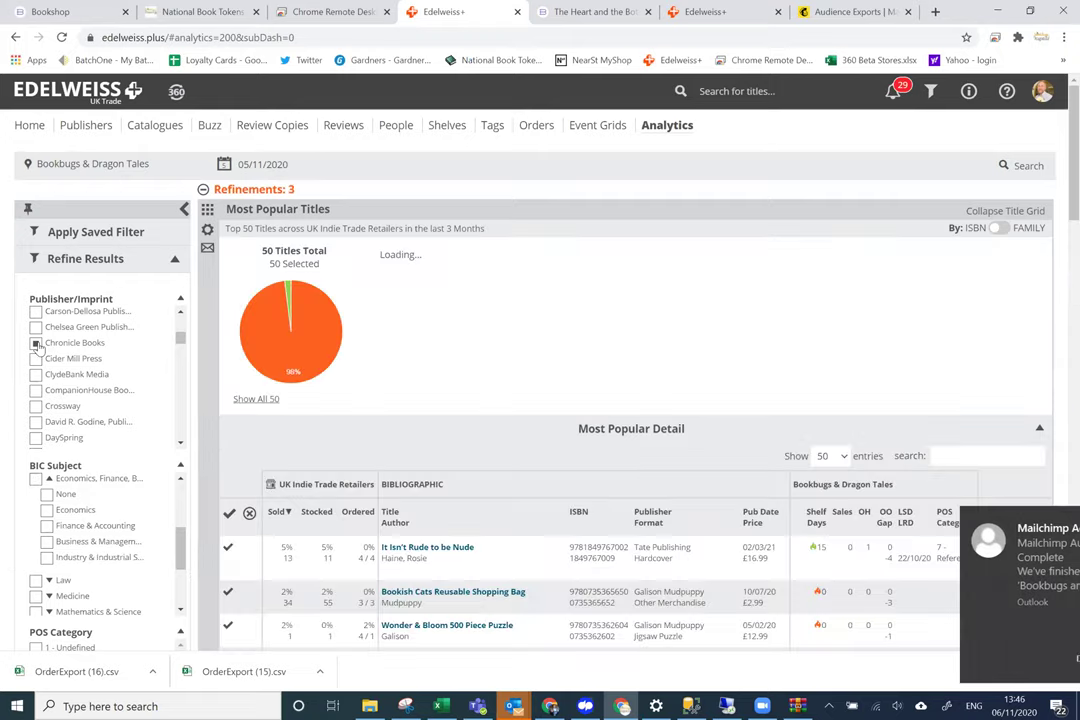
{"action": "left_click", "coordinate": [36, 343]}
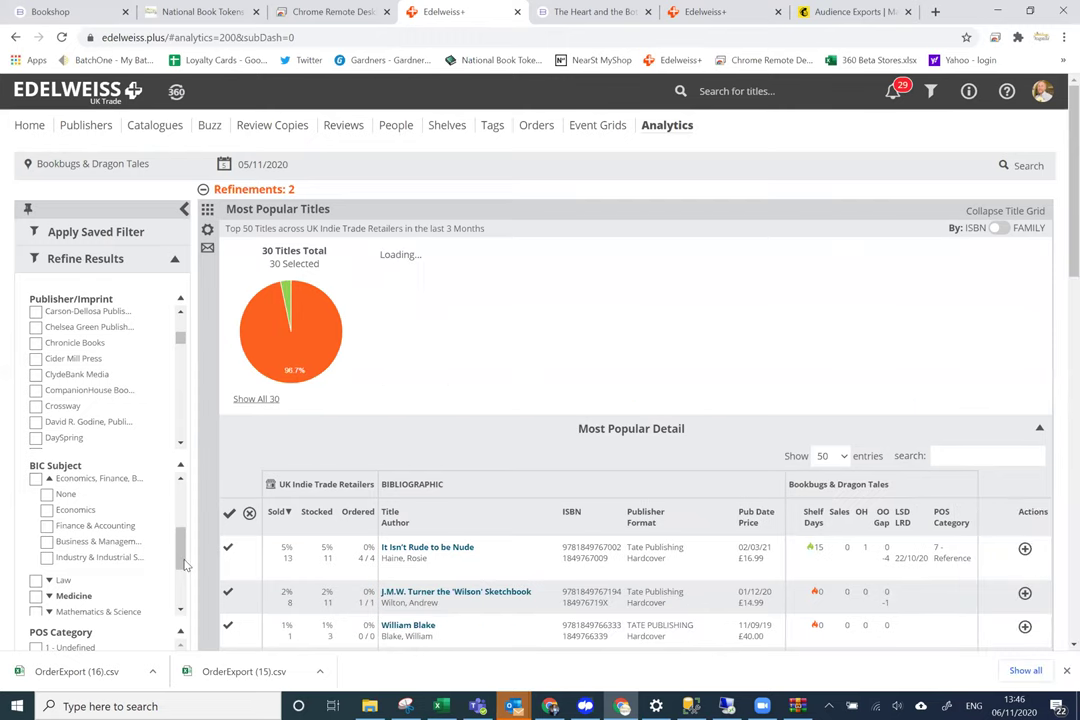